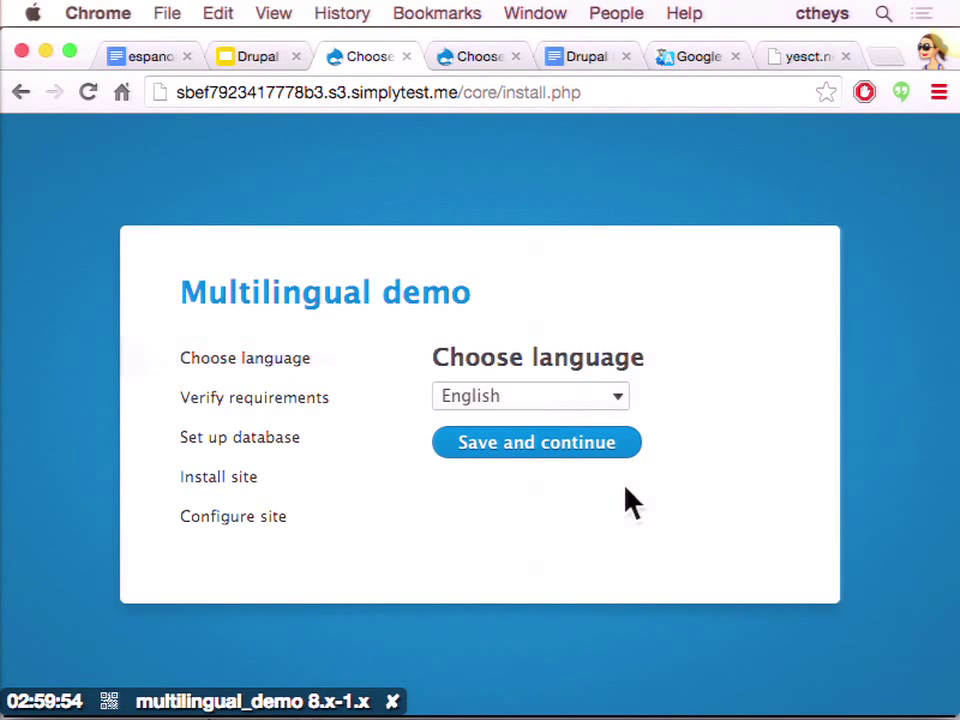
# - Start the Multilingual demo installation in English and accept the prefilled MySQL database configuration
pyautogui.click(569, 460)
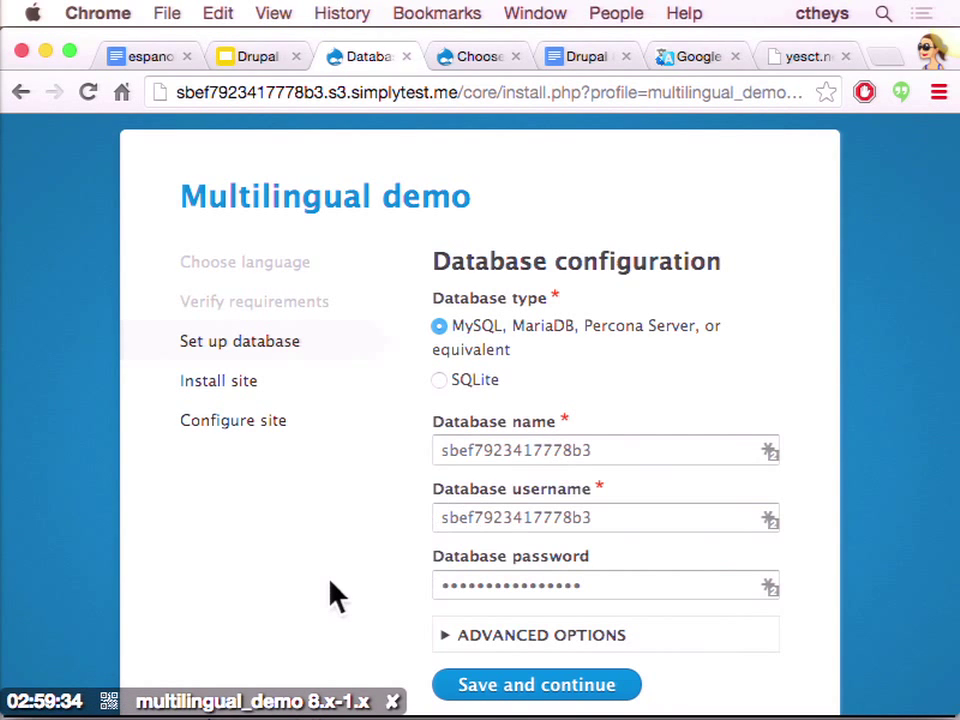
pyautogui.scroll(-2, 336, 594)
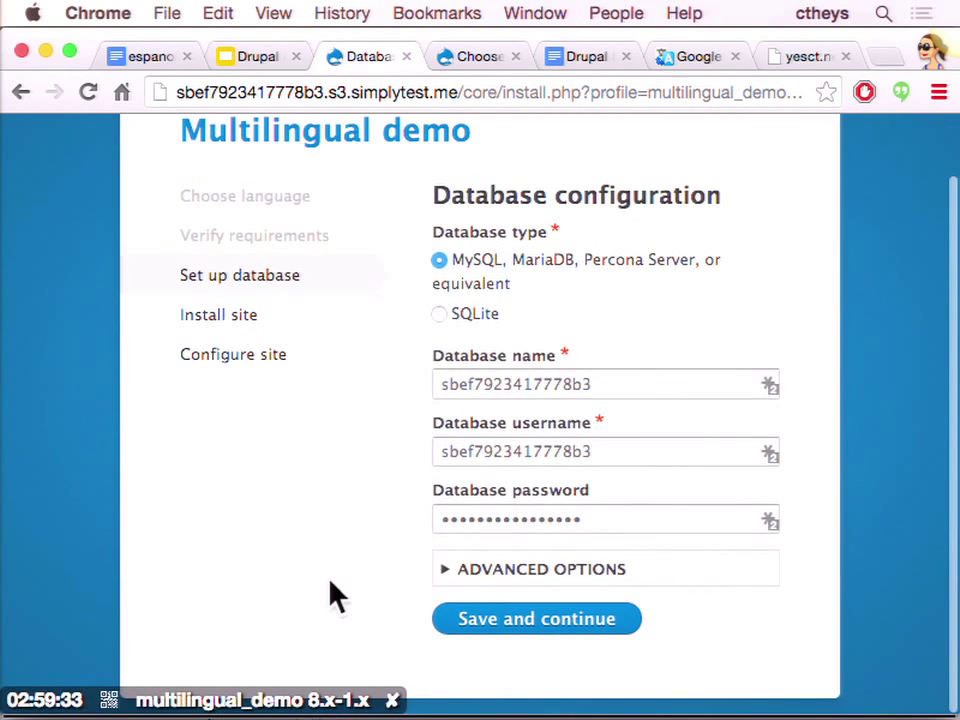
pyautogui.click(515, 625)
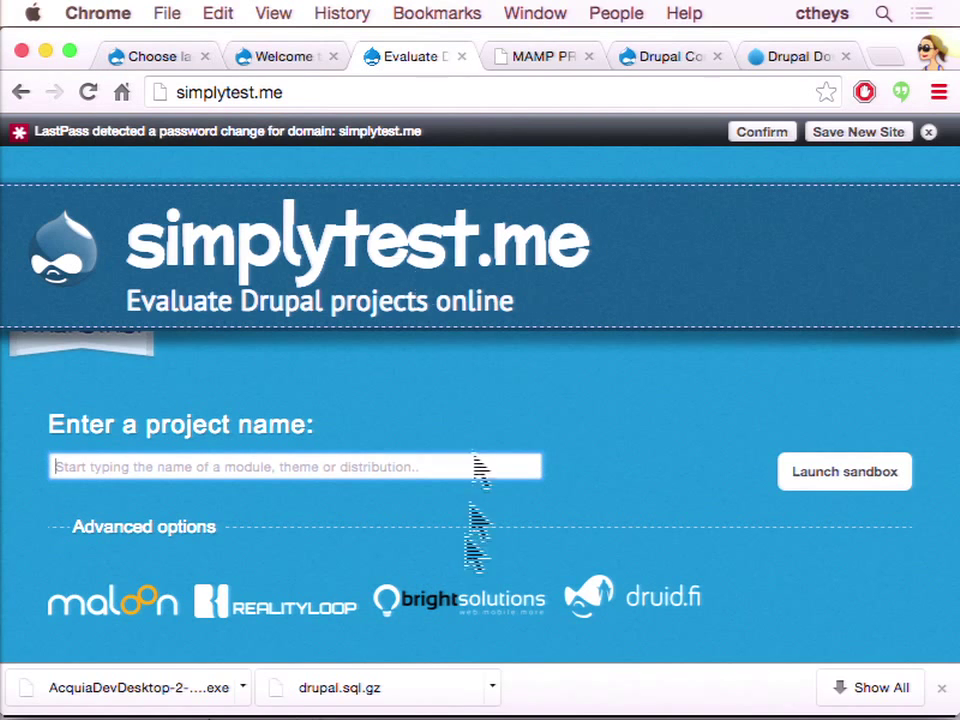
# - Set the installation language to Español in the local Drupal installer at localhost/drupal2, dismissing the downloads bar
pyautogui.click(163, 58)
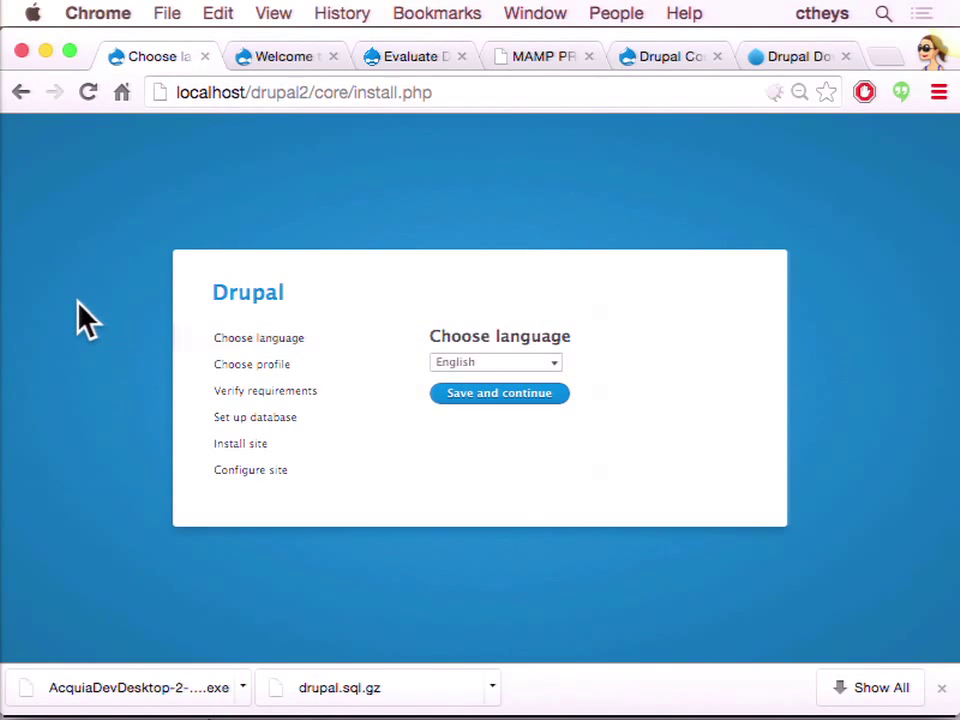
pyautogui.click(941, 688)
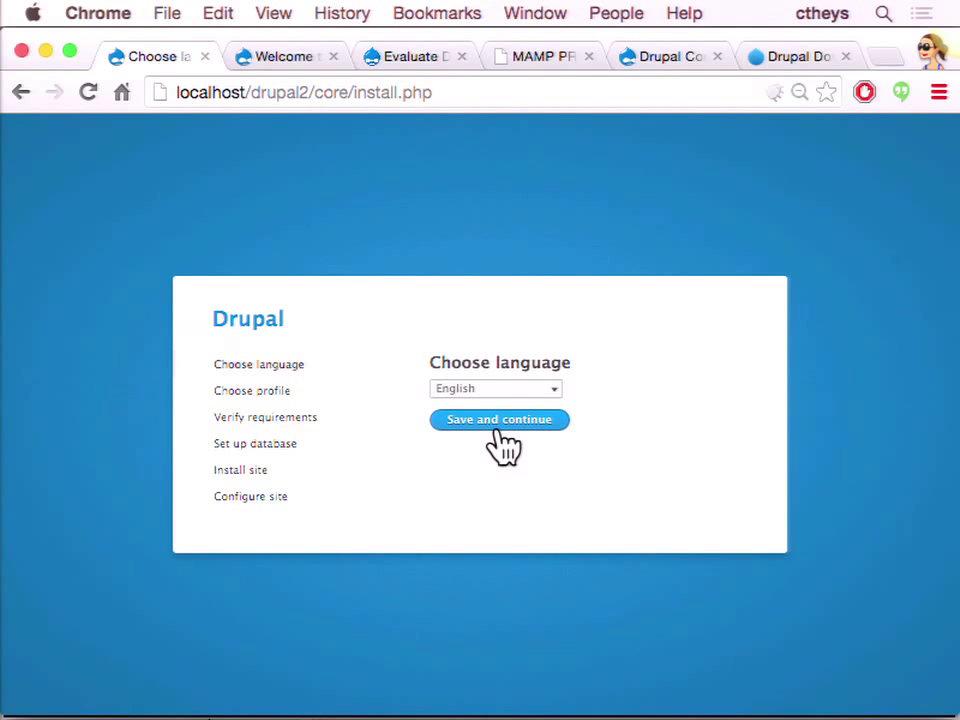
pyautogui.click(554, 388)
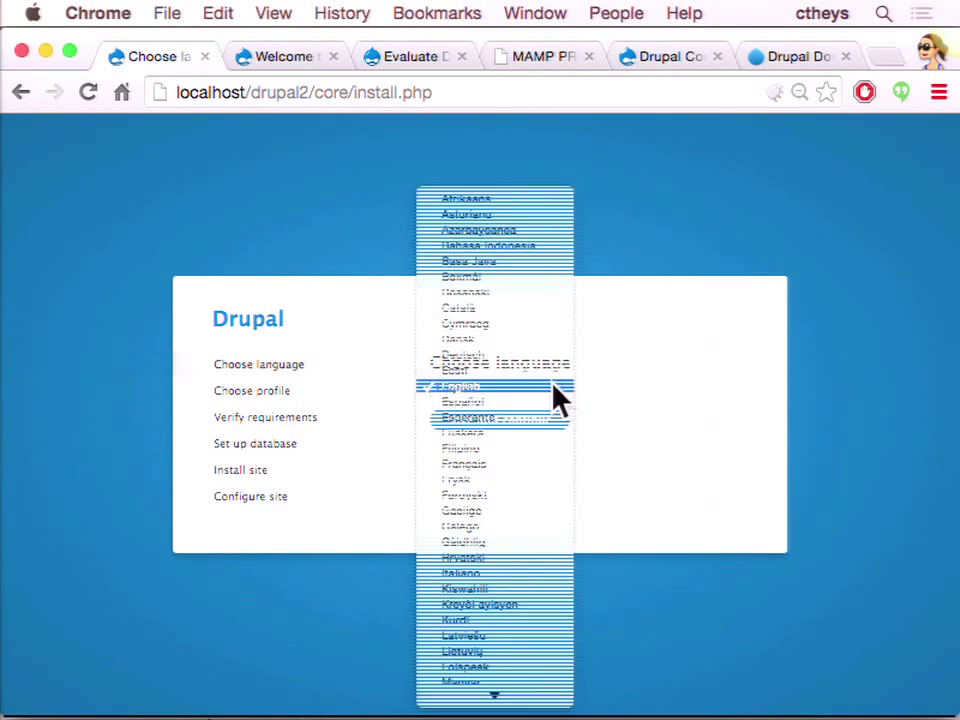
pyautogui.press('Escape')
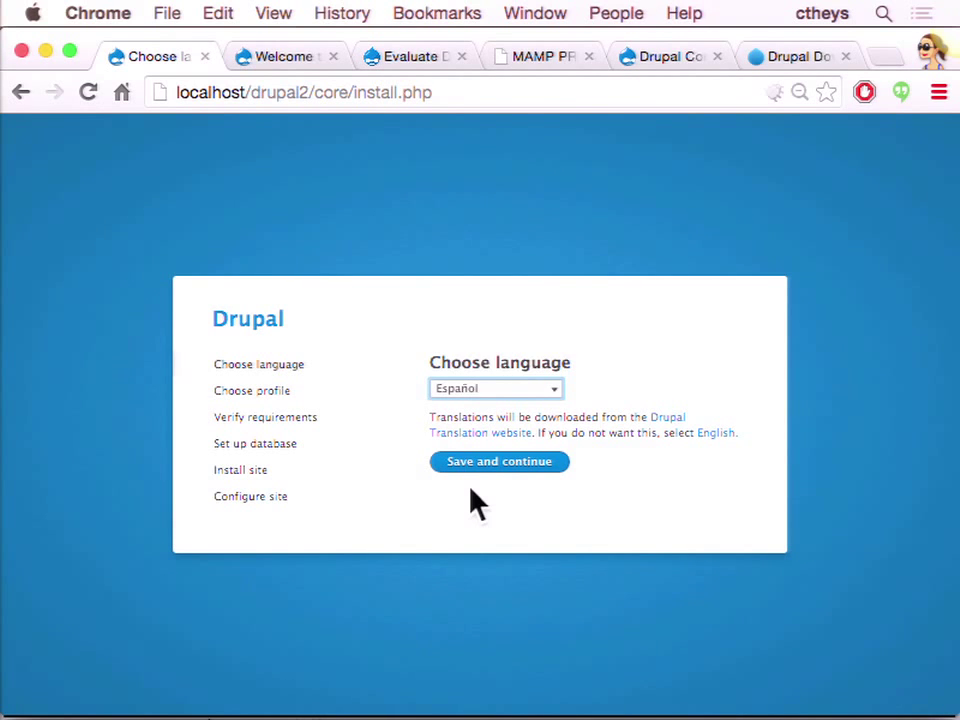
# - Open simplytest.me in a new browser tab
pyautogui.click(882, 57)
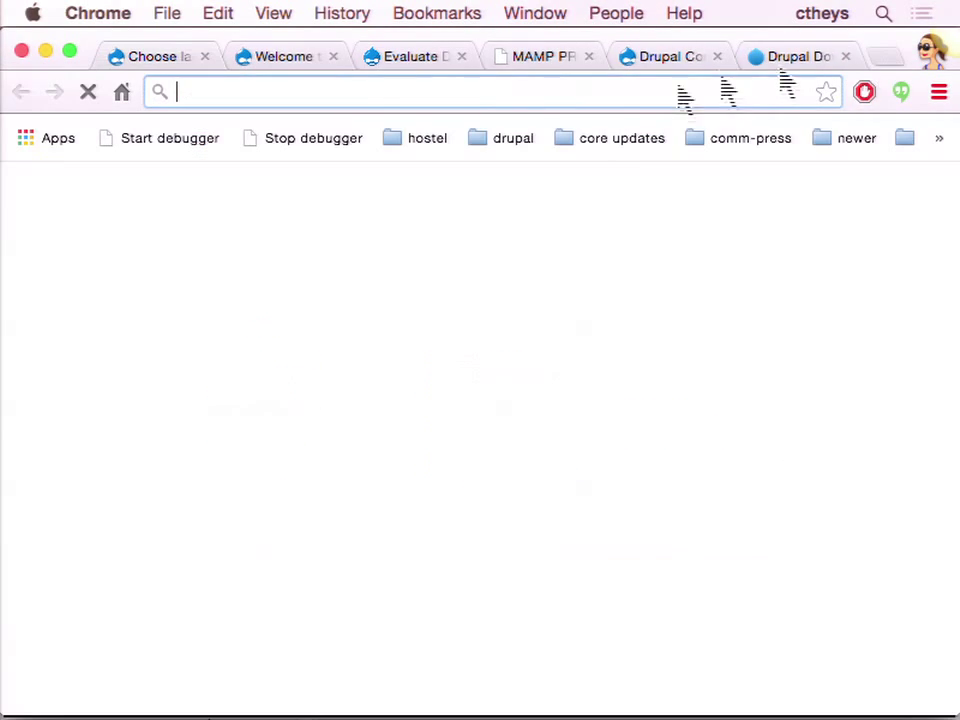
pyautogui.write('sim')
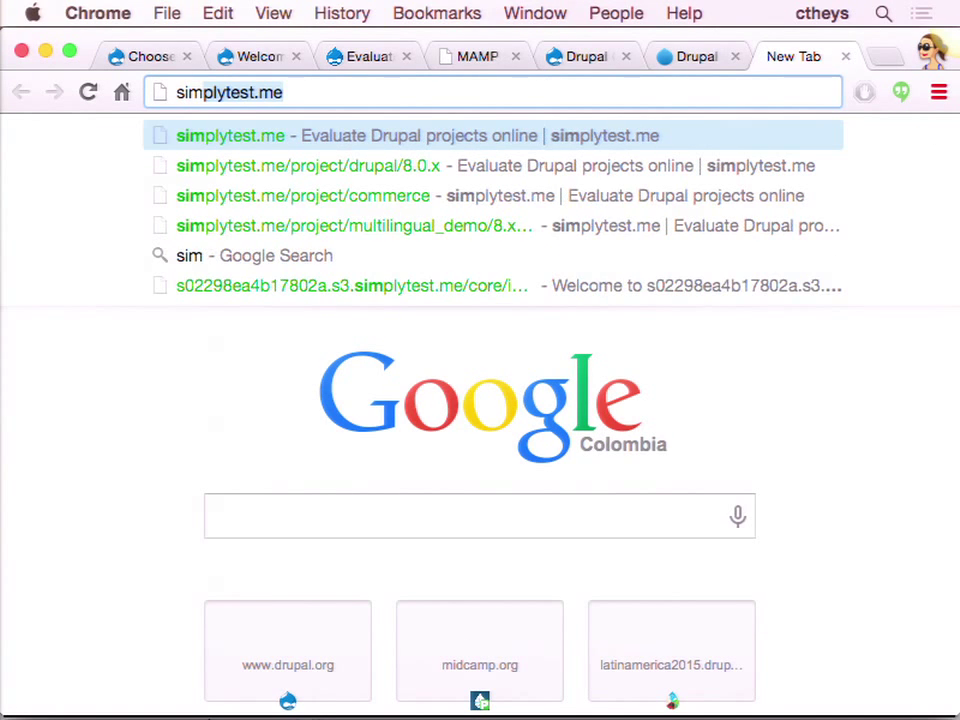
pyautogui.press('Return')
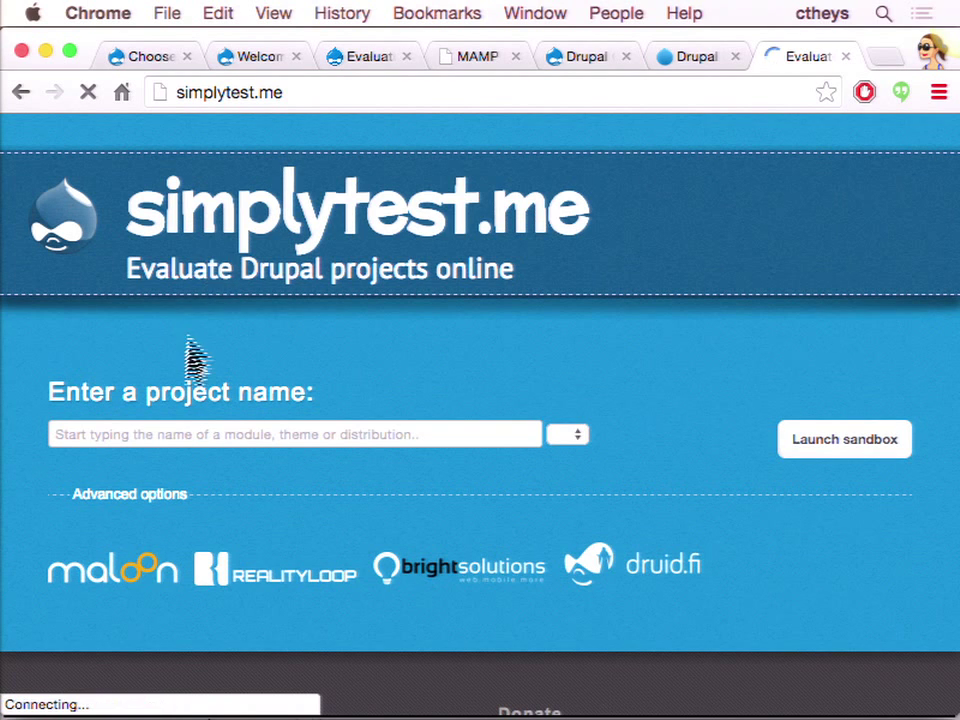
# - Select Drupal core as the project to test and open its list of versions
pyautogui.click(157, 428)
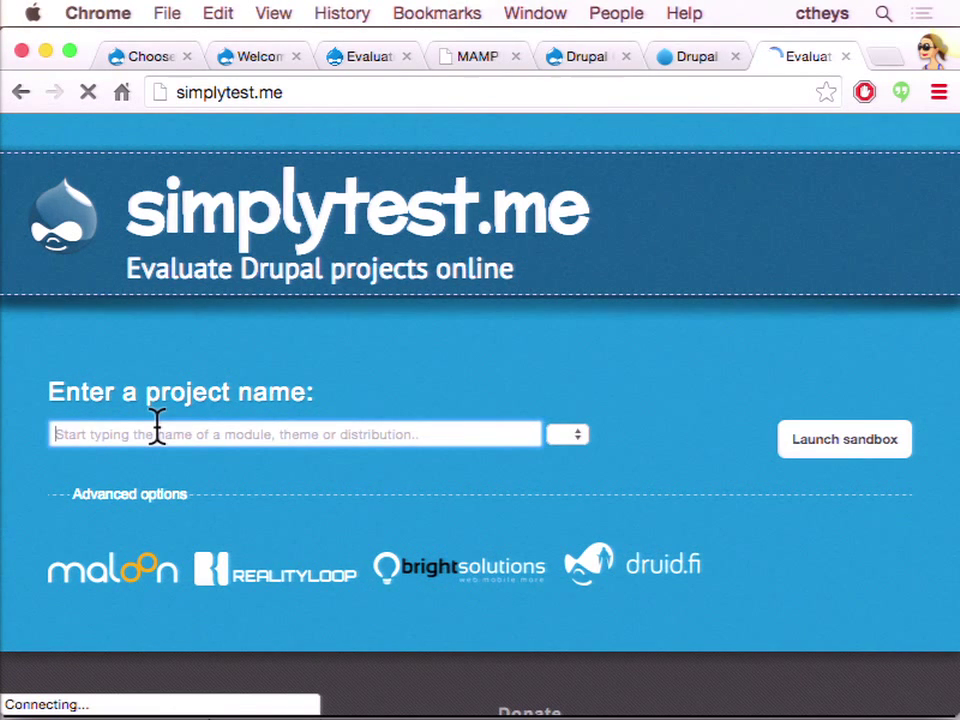
pyautogui.write('dru')
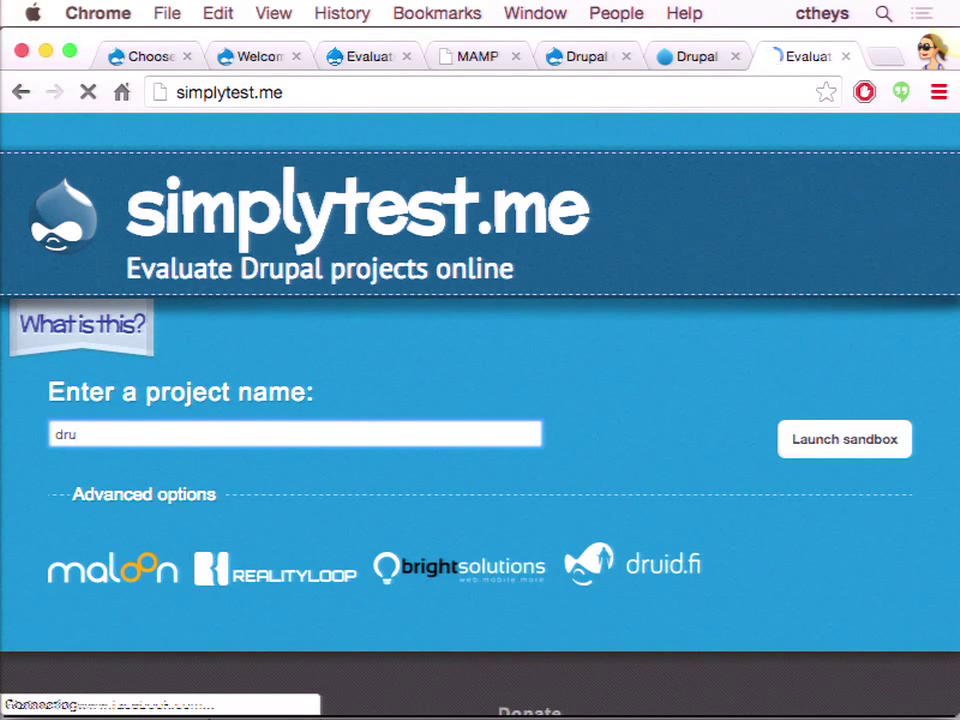
pyautogui.write('pl')
pyautogui.press('BackSpace')
pyautogui.write('a')
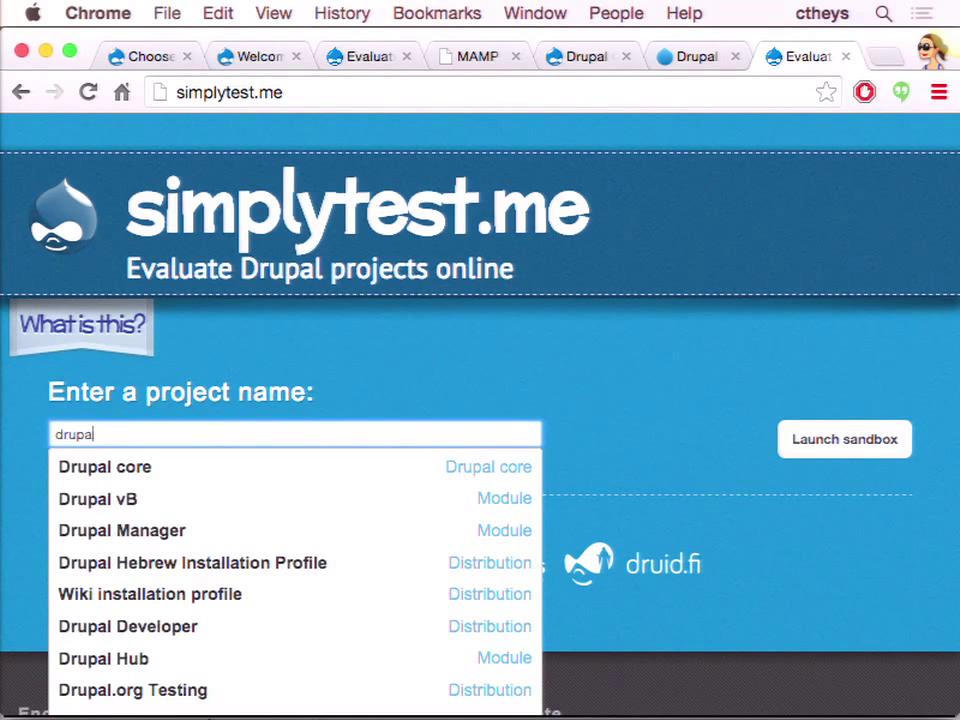
pyautogui.click(86, 472)
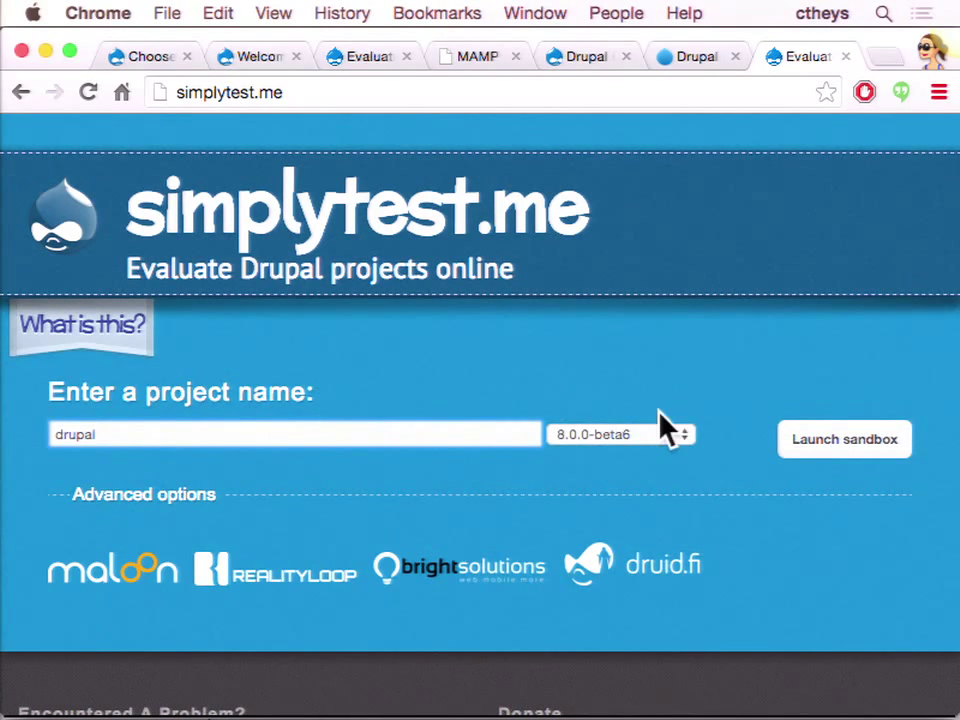
pyautogui.click(686, 438)
pyautogui.click(685, 436)
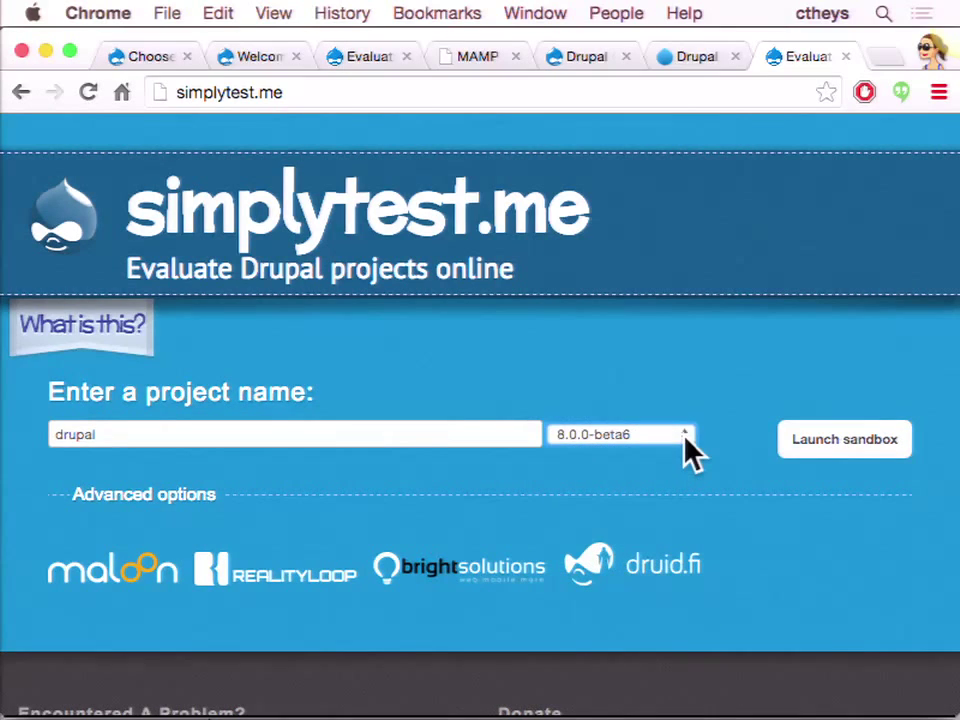
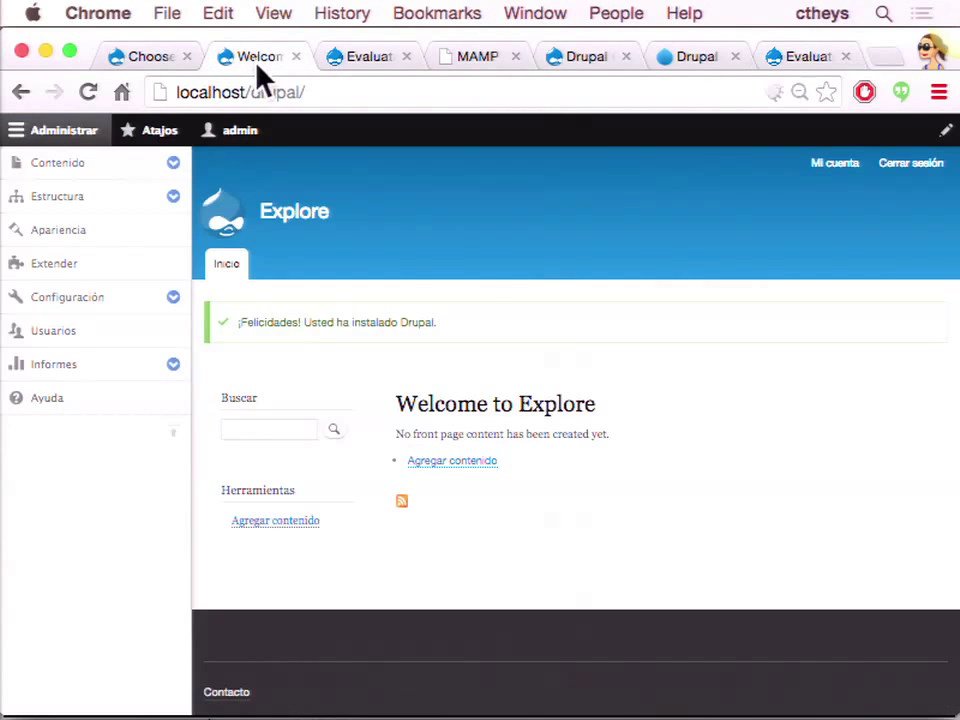
# - Return to the installed Explore site at localhost/drupal and enlarge the page for readability
pyautogui.click(355, 70)
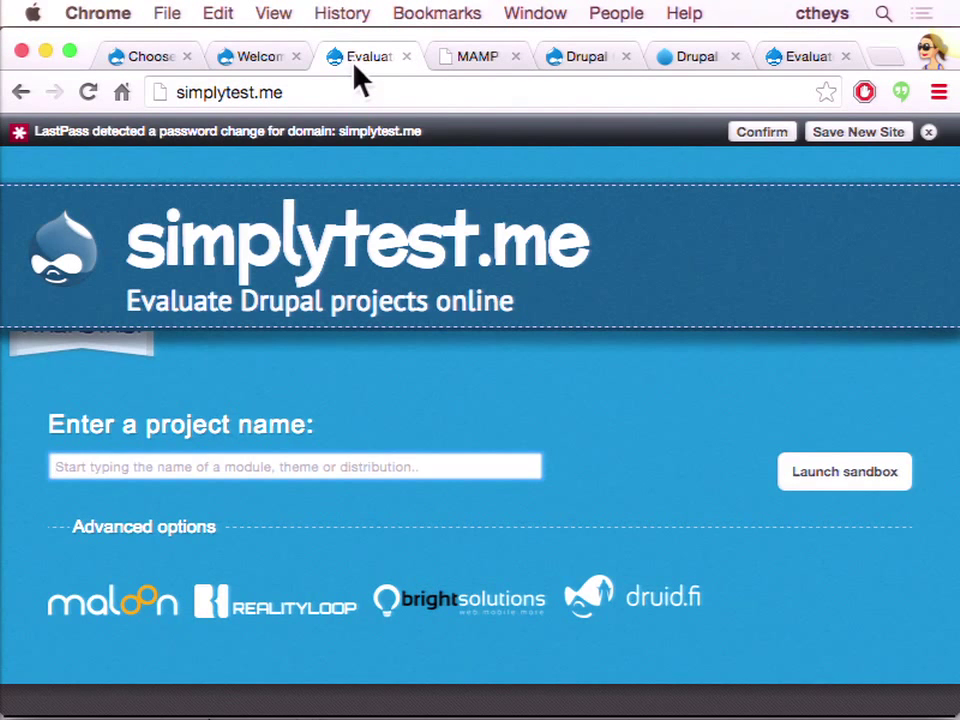
pyautogui.click(146, 57)
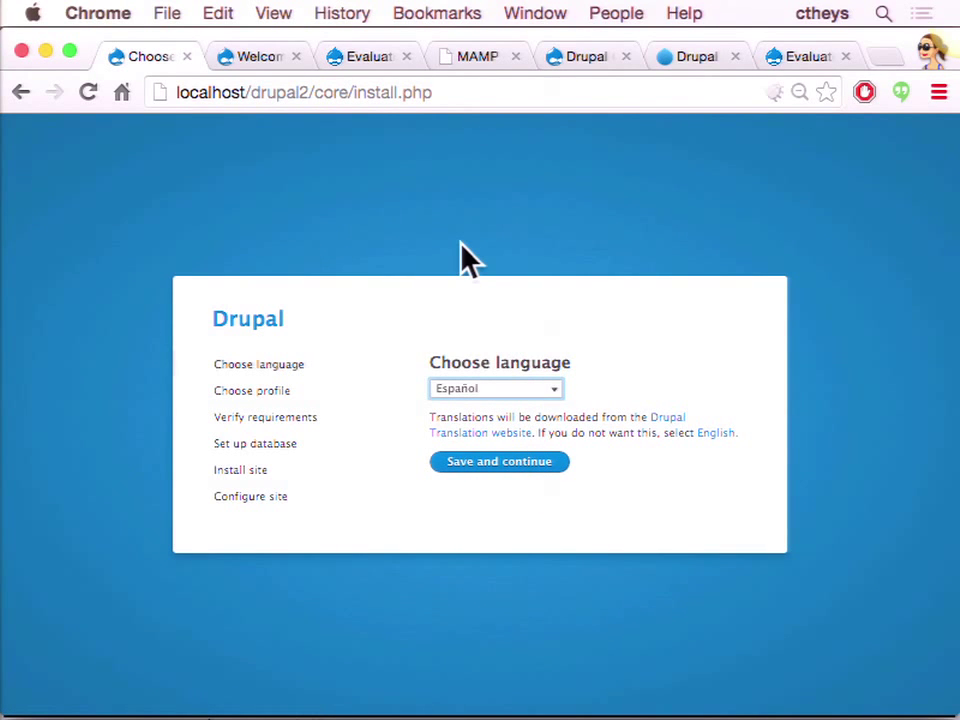
pyautogui.click(252, 60)
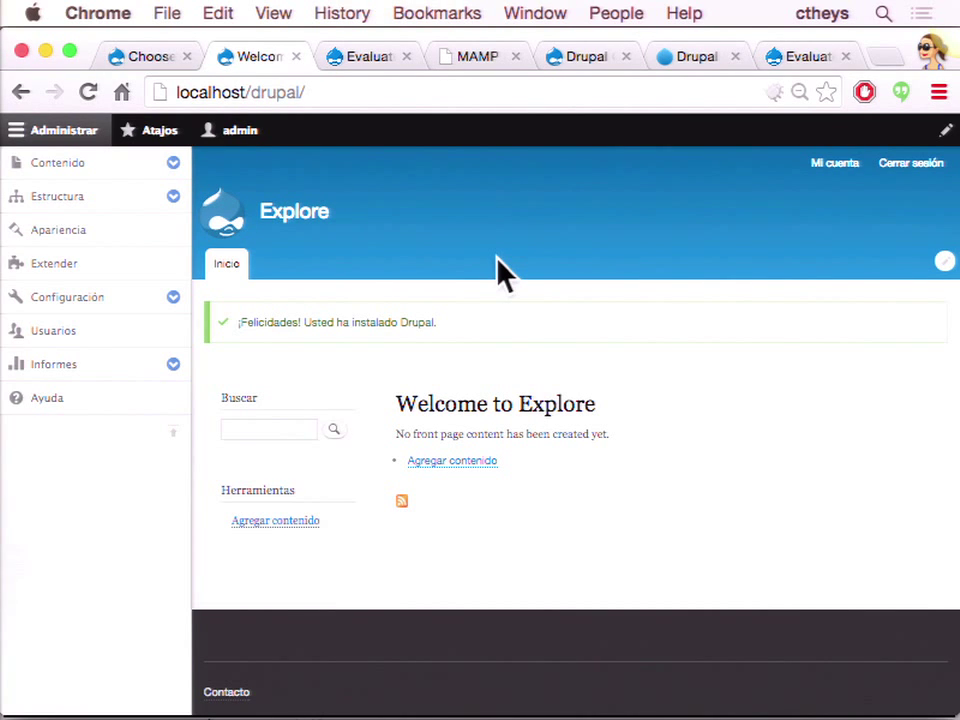
pyautogui.press('super+equal')
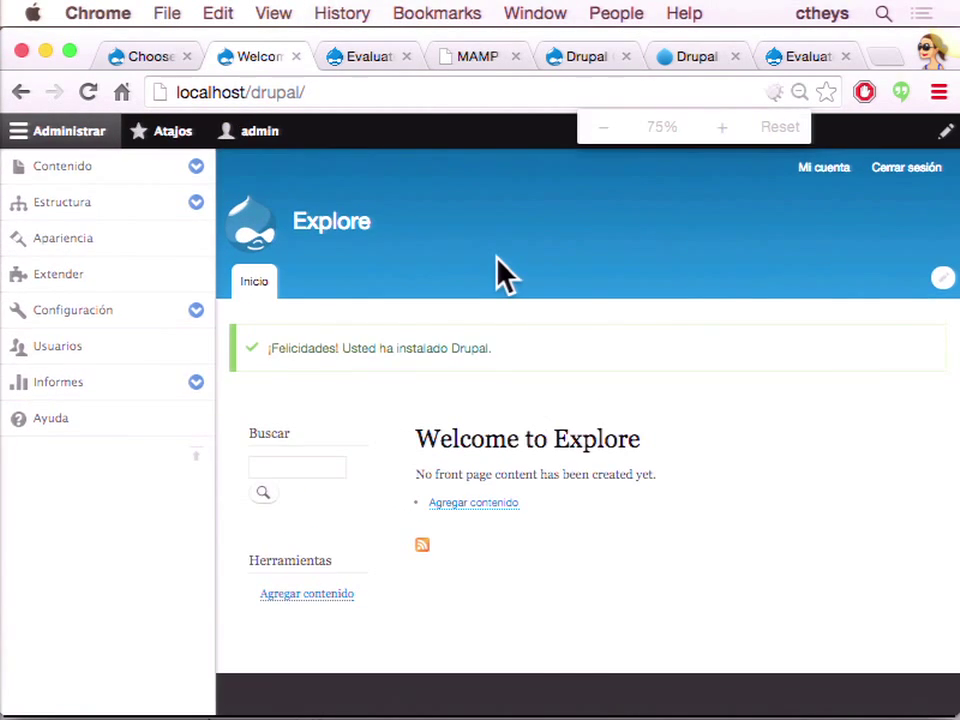
pyautogui.press('super+equal')
pyautogui.press('super+equal')
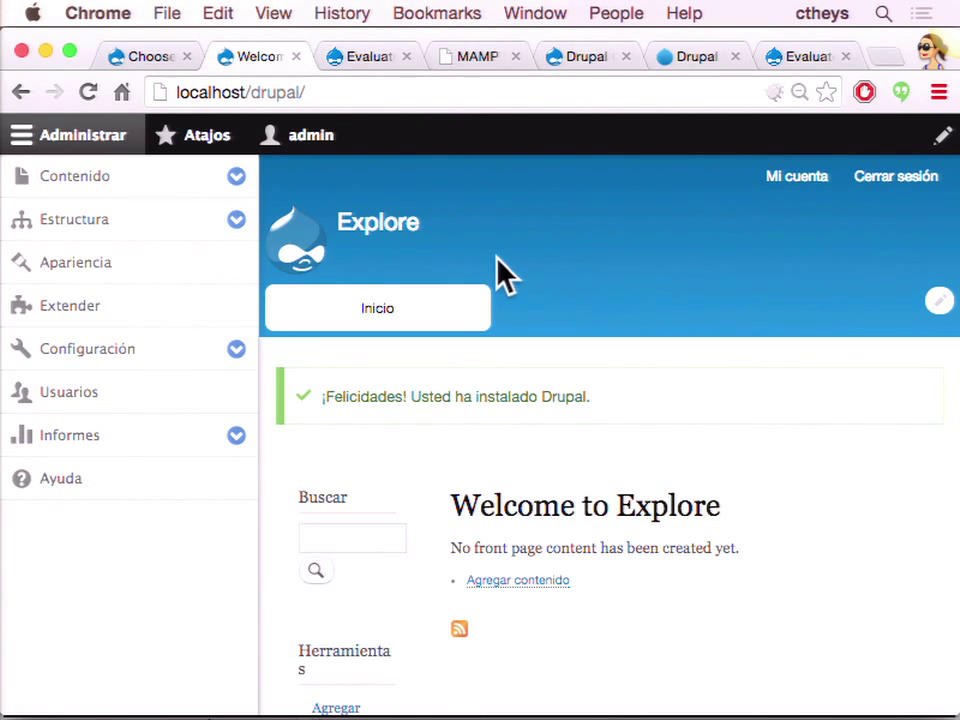
# - Open the site's Idiomas settings within the Regional e idioma section of Configuración
pyautogui.click(128, 365)
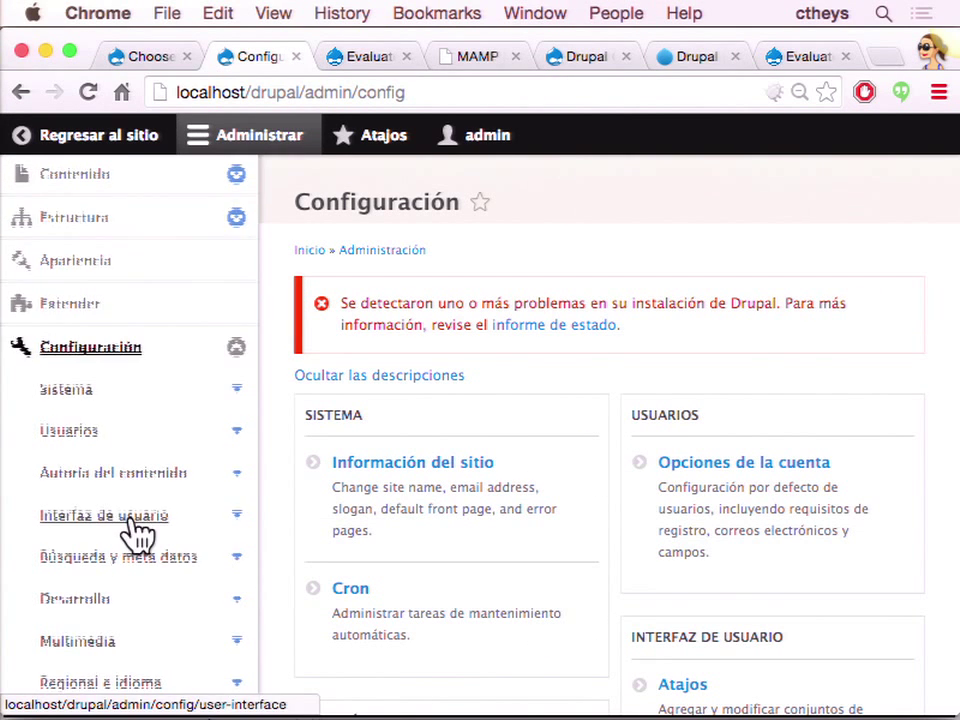
pyautogui.scroll(-4, 135, 532)
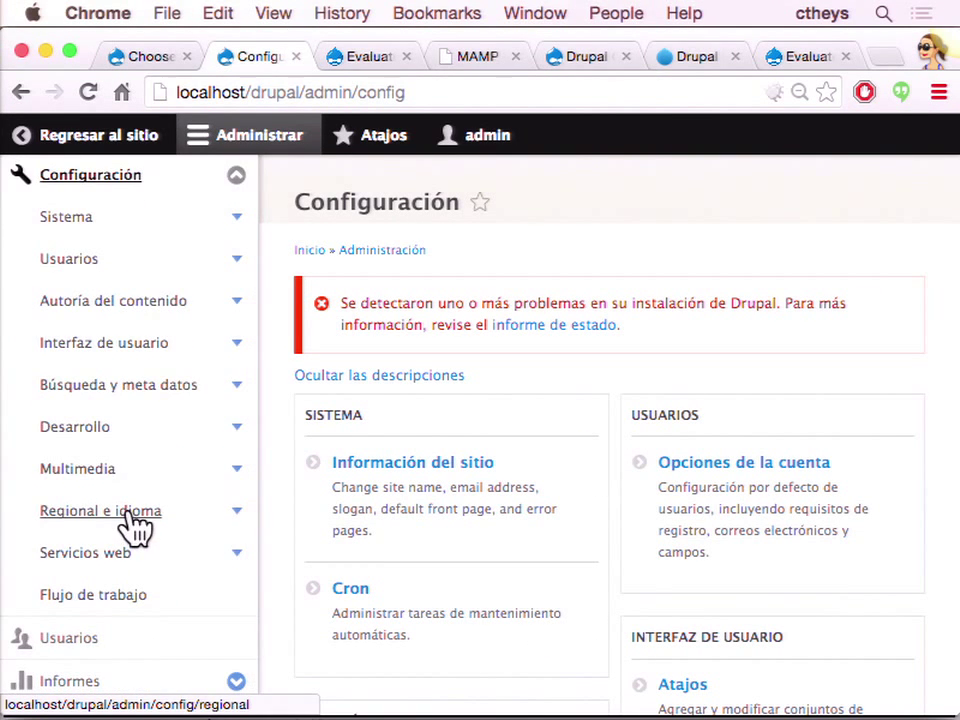
pyautogui.click(132, 512)
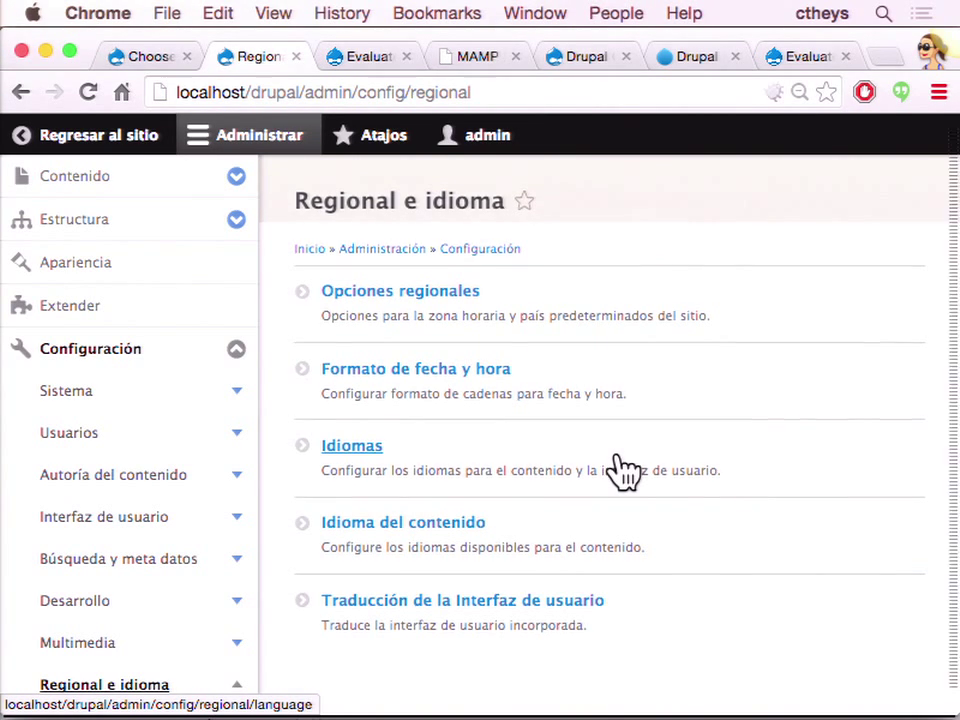
pyautogui.scroll(-1, 622, 470)
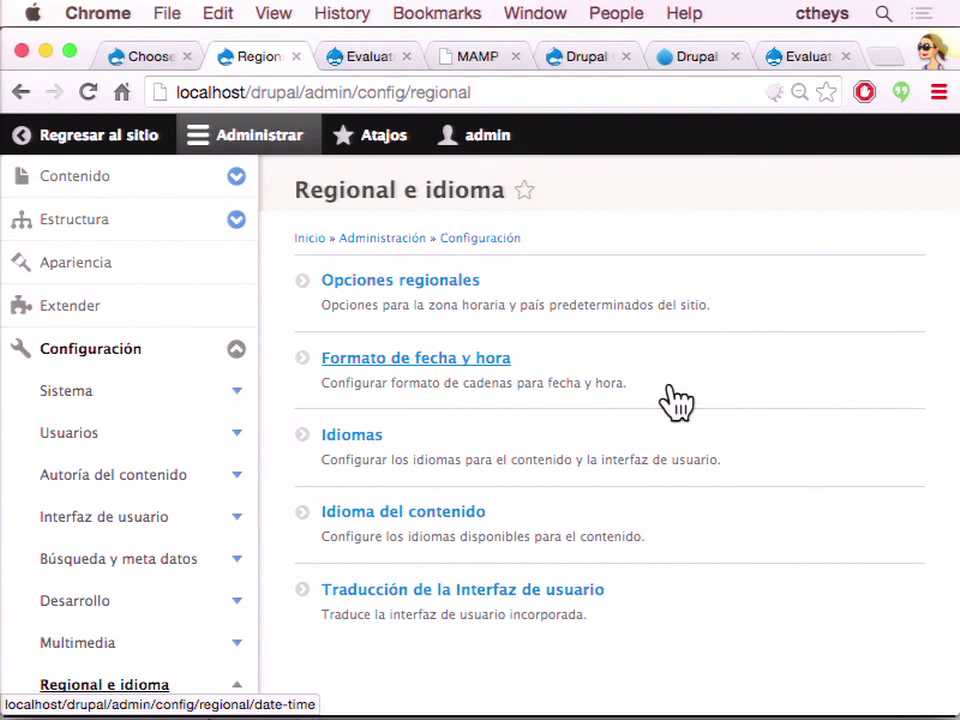
pyautogui.click(375, 445)
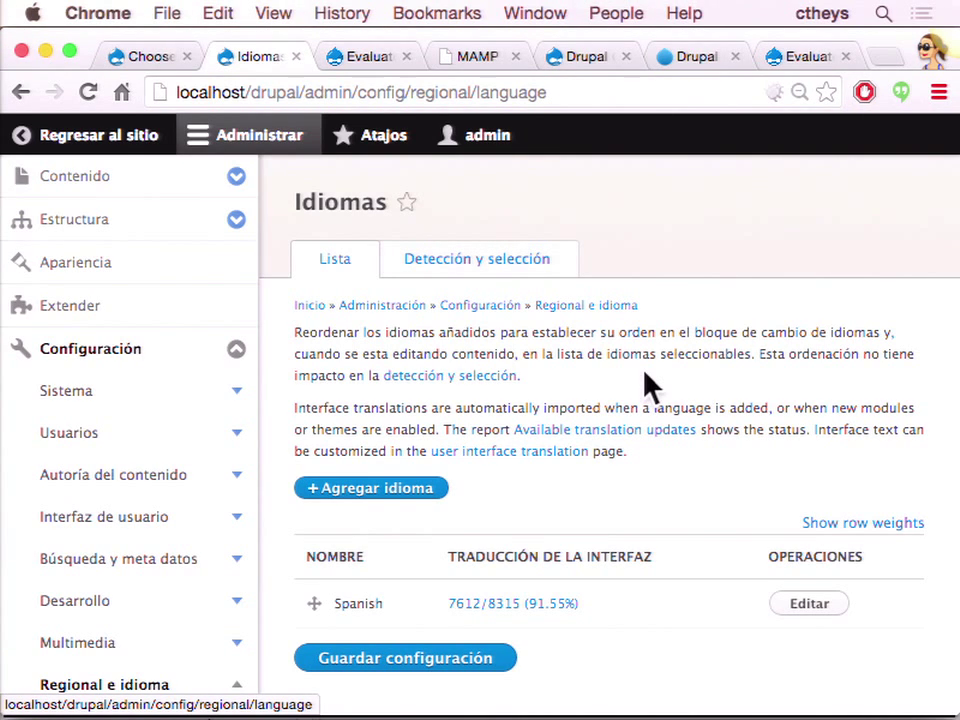
# - Add Hungarian (Húngaro) as a site language and check its entry in the language list
pyautogui.scroll(-2, 604, 418)
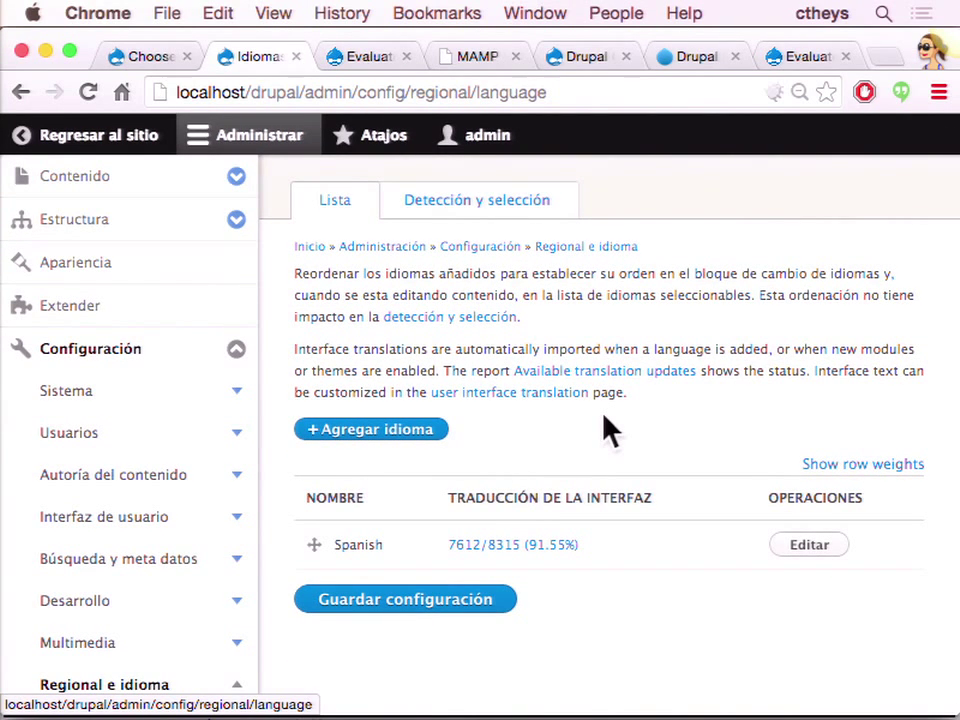
pyautogui.click(424, 436)
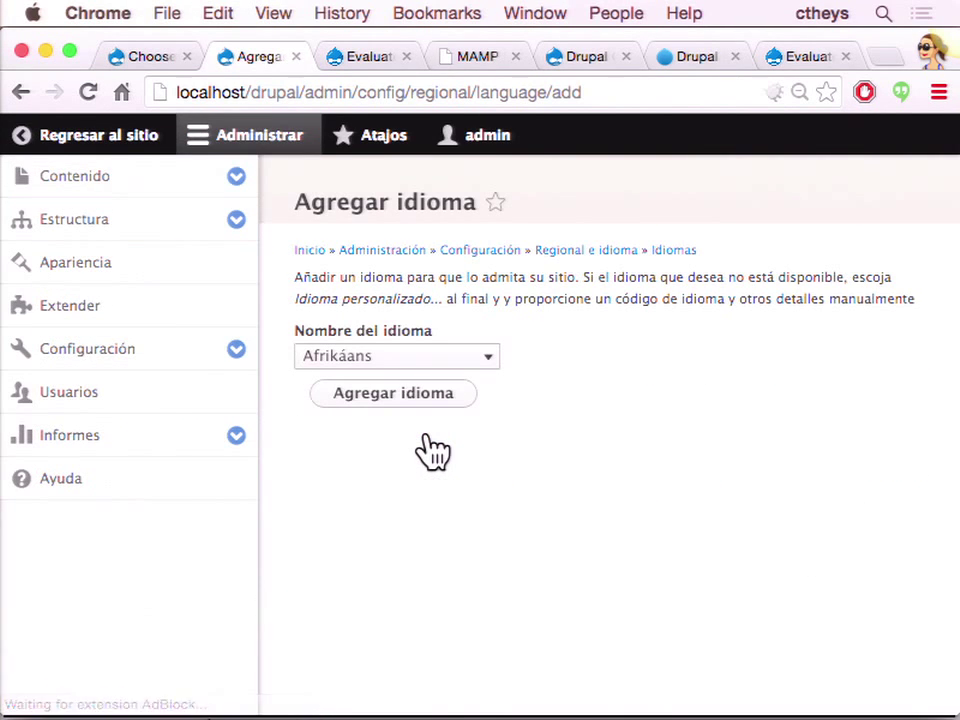
pyautogui.click(497, 362)
pyautogui.scroll(-5, 443, 546)
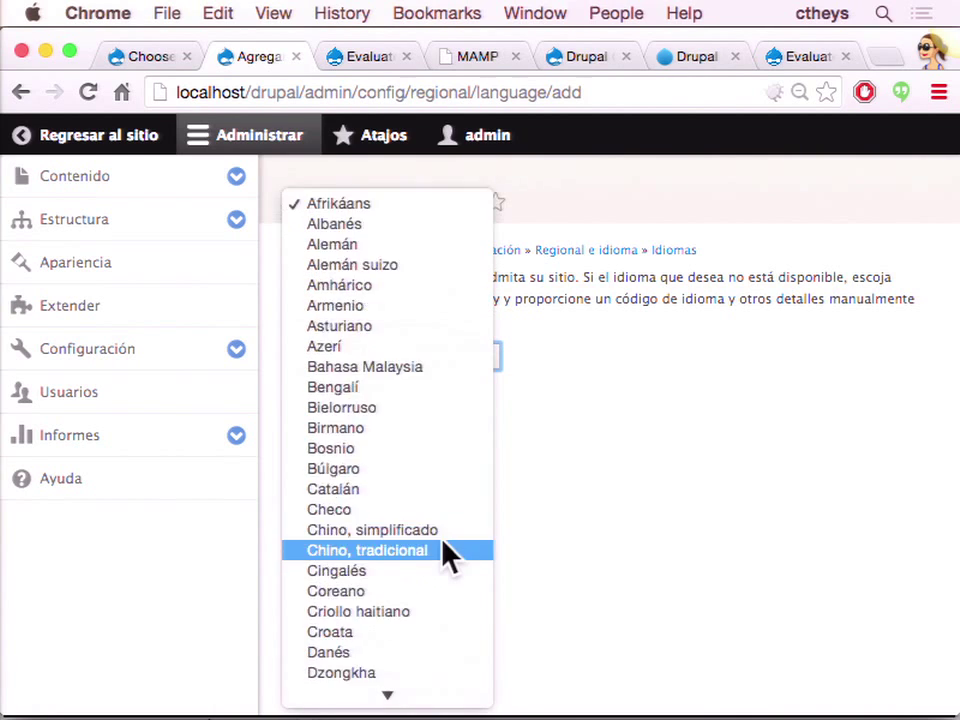
pyautogui.scroll(-5, 447, 556)
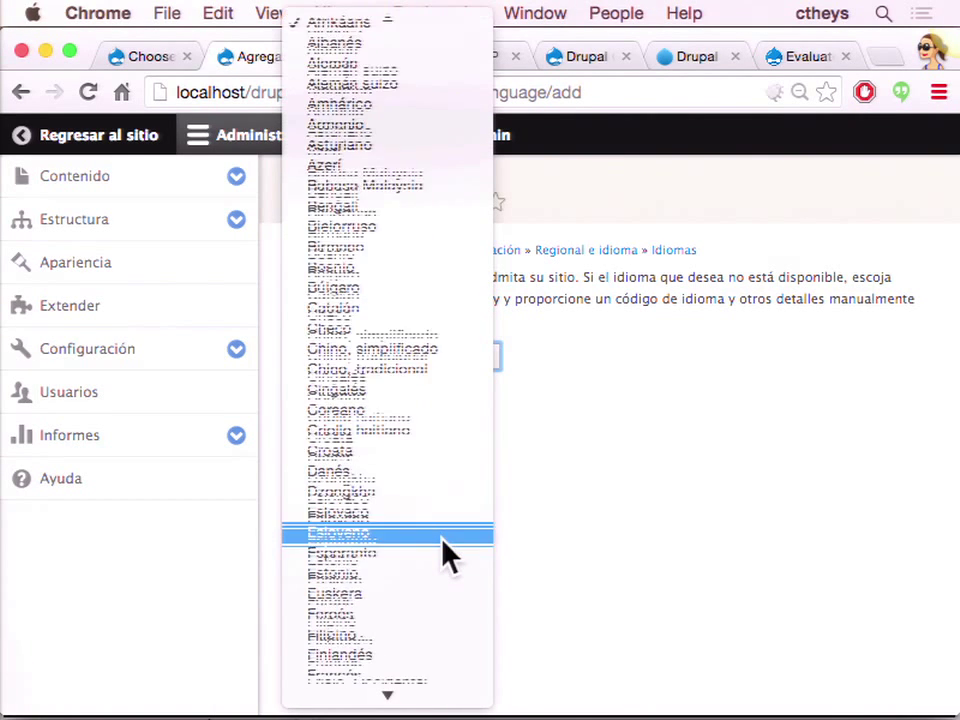
pyautogui.scroll(-5, 447, 556)
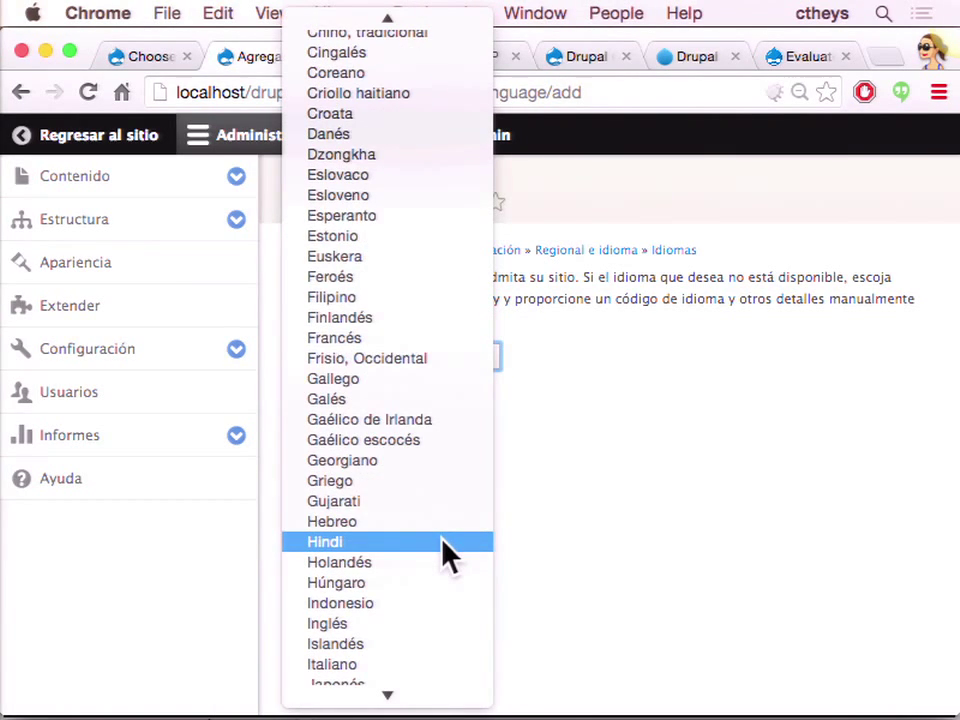
pyautogui.click(408, 582)
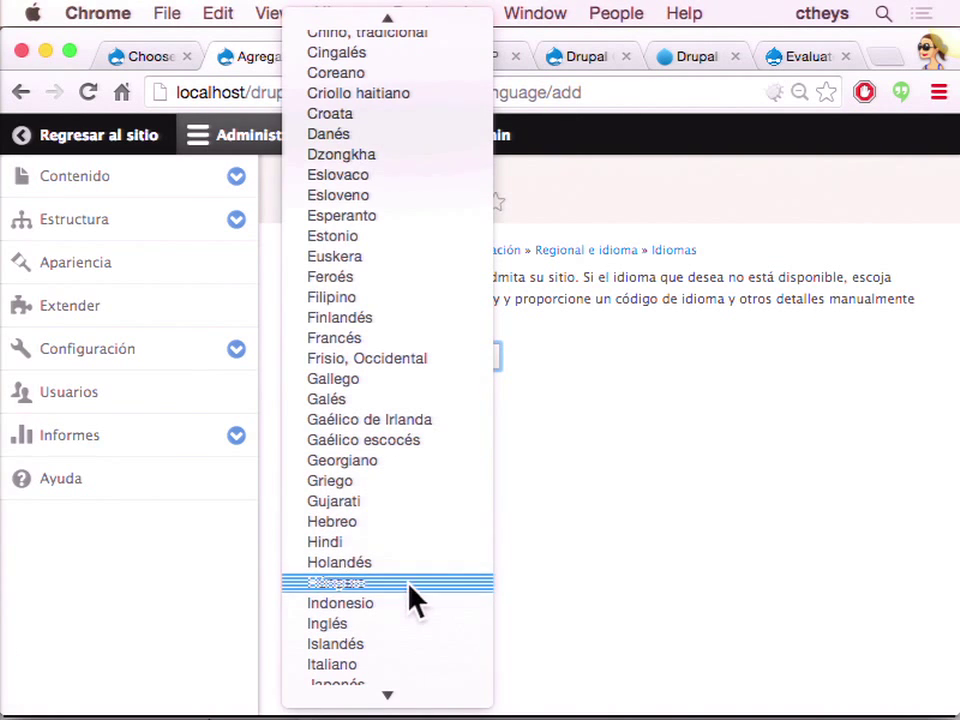
pyautogui.click(410, 400)
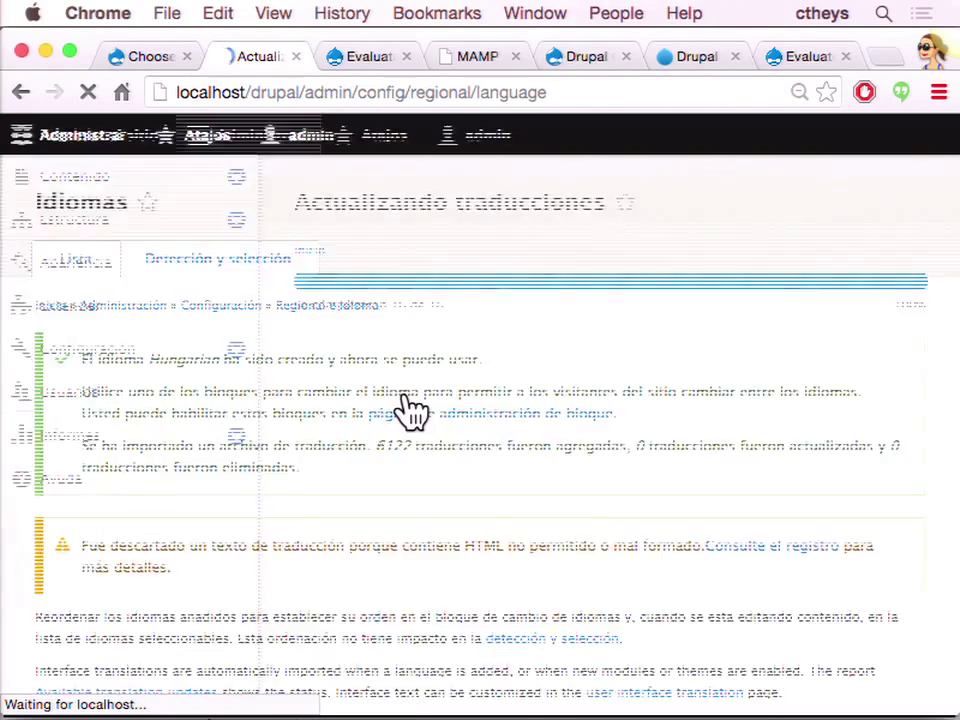
pyautogui.scroll(-1, 405, 518)
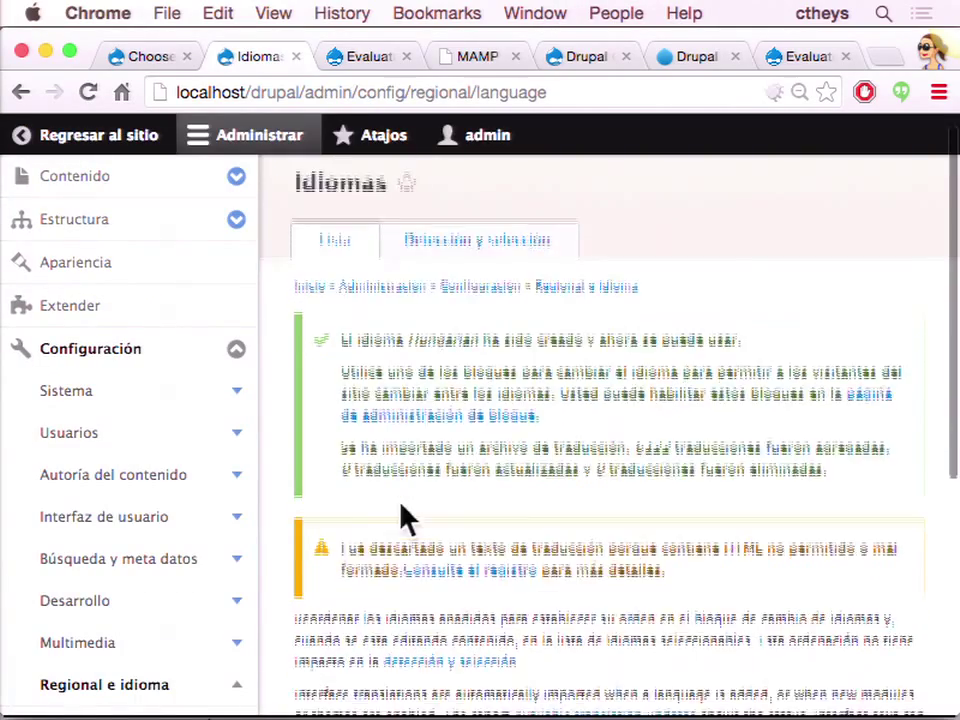
pyautogui.scroll(-8, 405, 518)
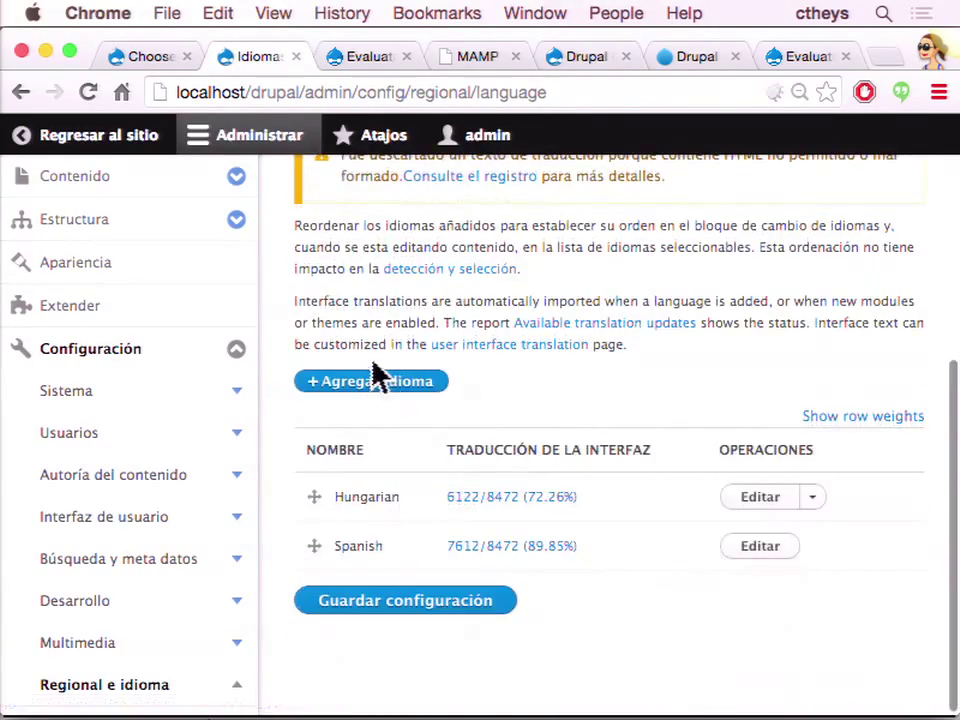
# - Add English as a site language and check its entry in the language list
pyautogui.scroll(3, 375, 380)
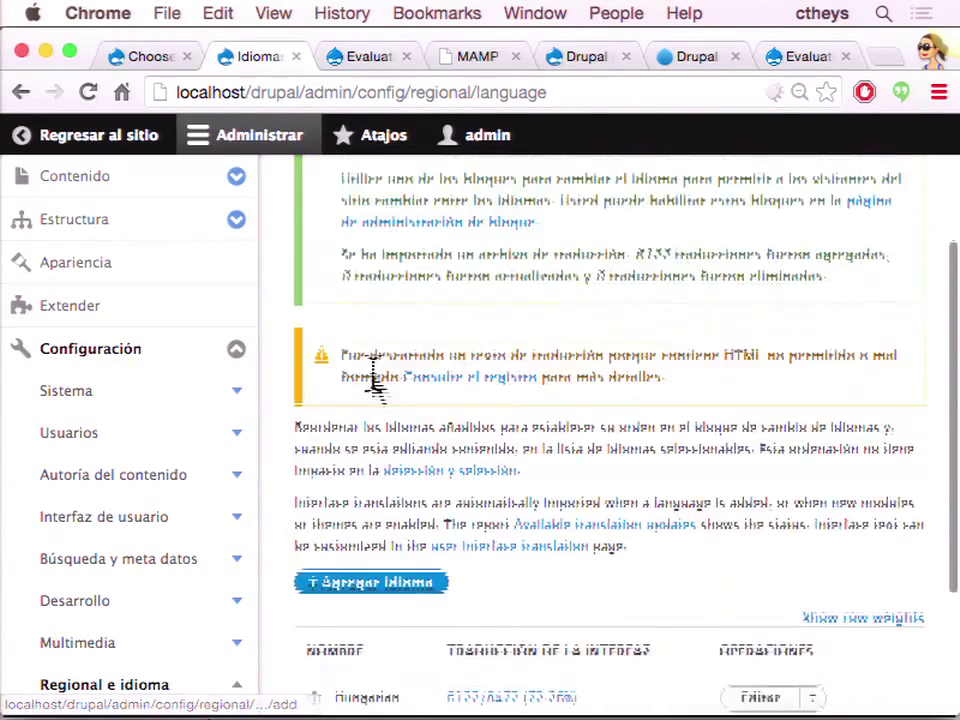
pyautogui.scroll(-2, 375, 380)
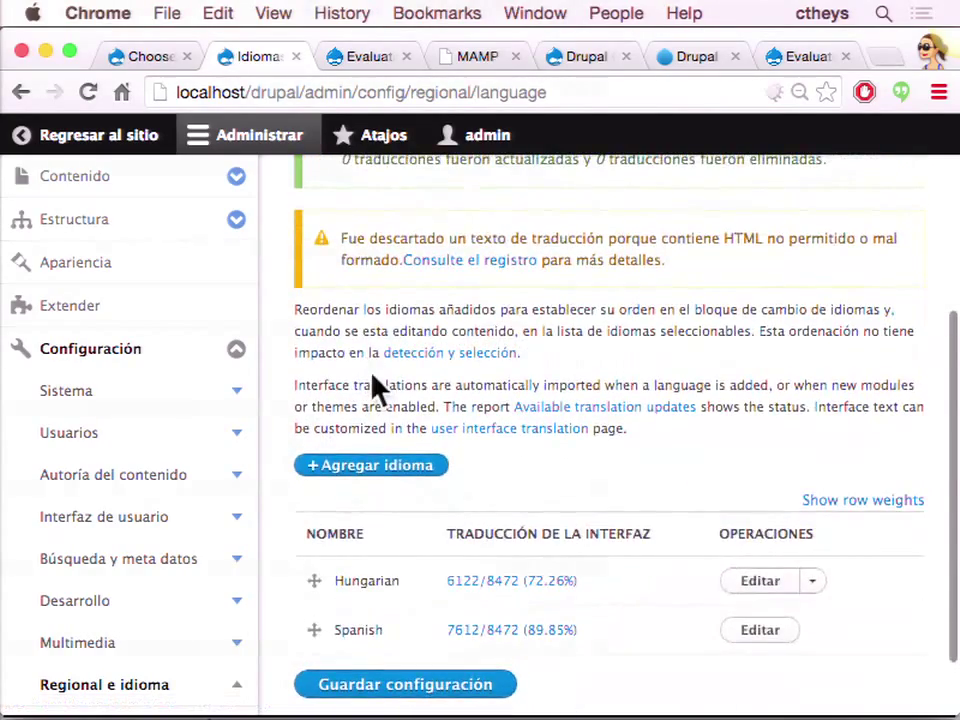
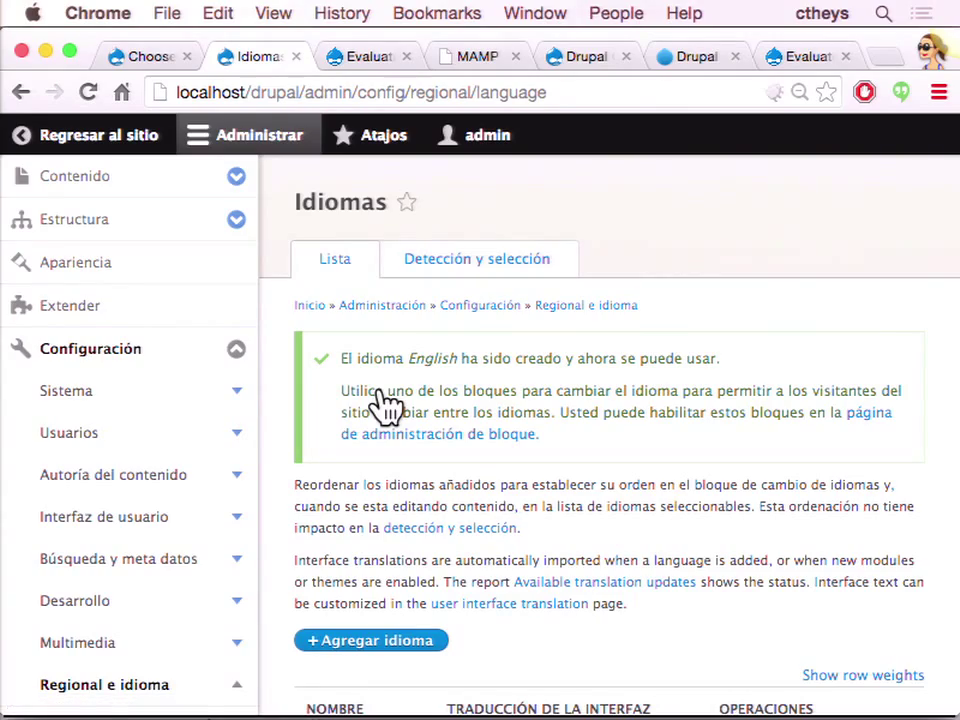
pyautogui.scroll(-2, 406, 545)
pyautogui.scroll(-5, 406, 545)
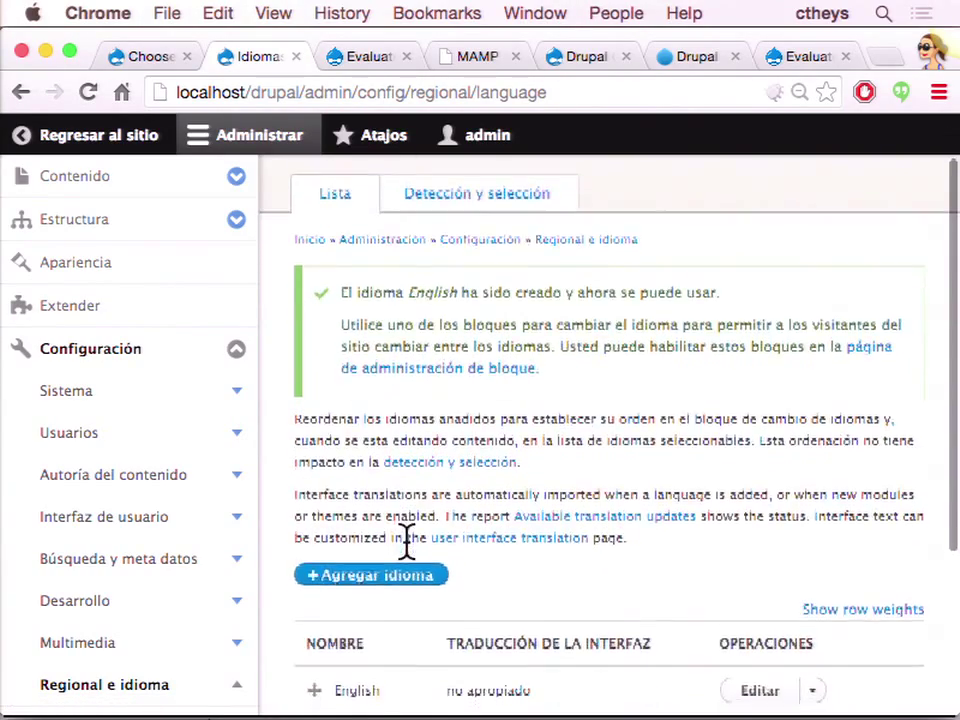
pyautogui.scroll(-1, 412, 555)
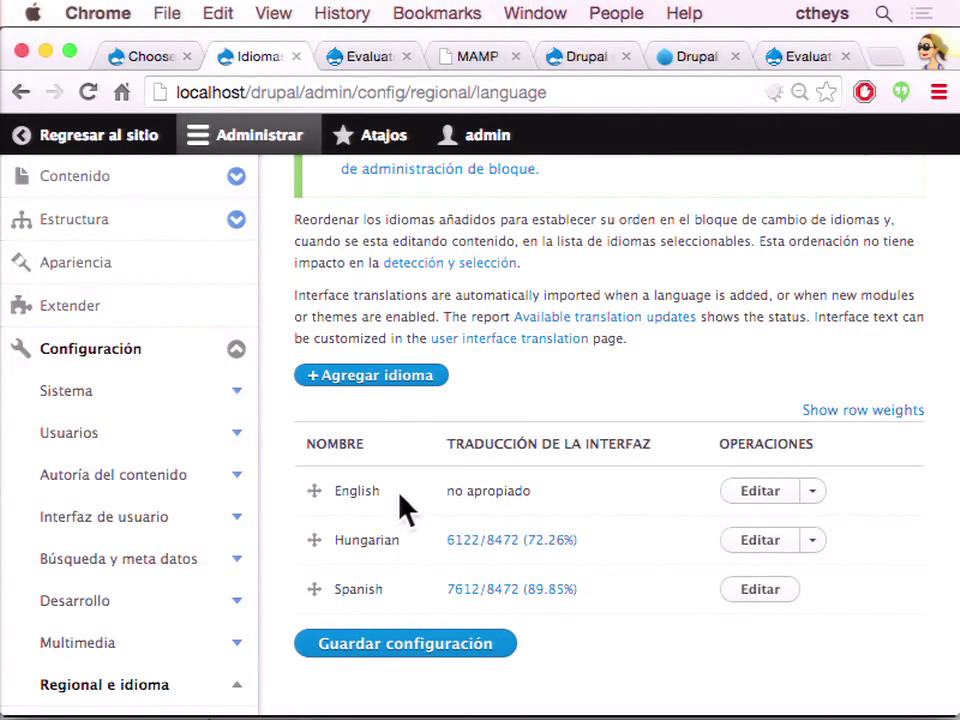
# - Add French (Francés) as a site language and review the interface translation status in the language list
pyautogui.click(403, 390)
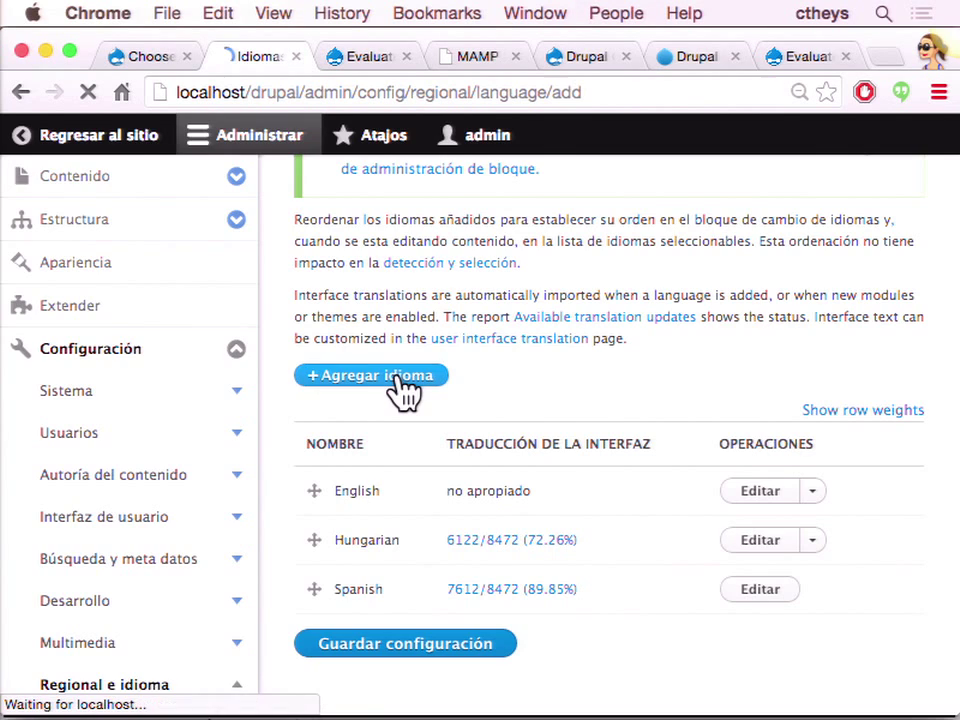
pyautogui.click(446, 358)
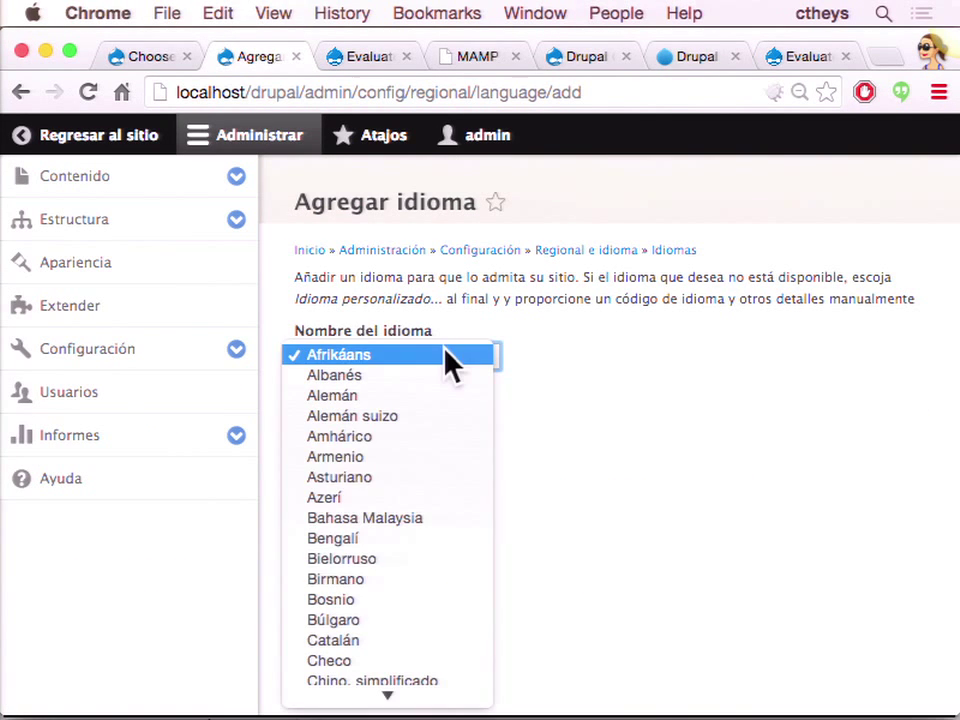
pyautogui.scroll(-1, 430, 525)
pyautogui.scroll(-6, 430, 525)
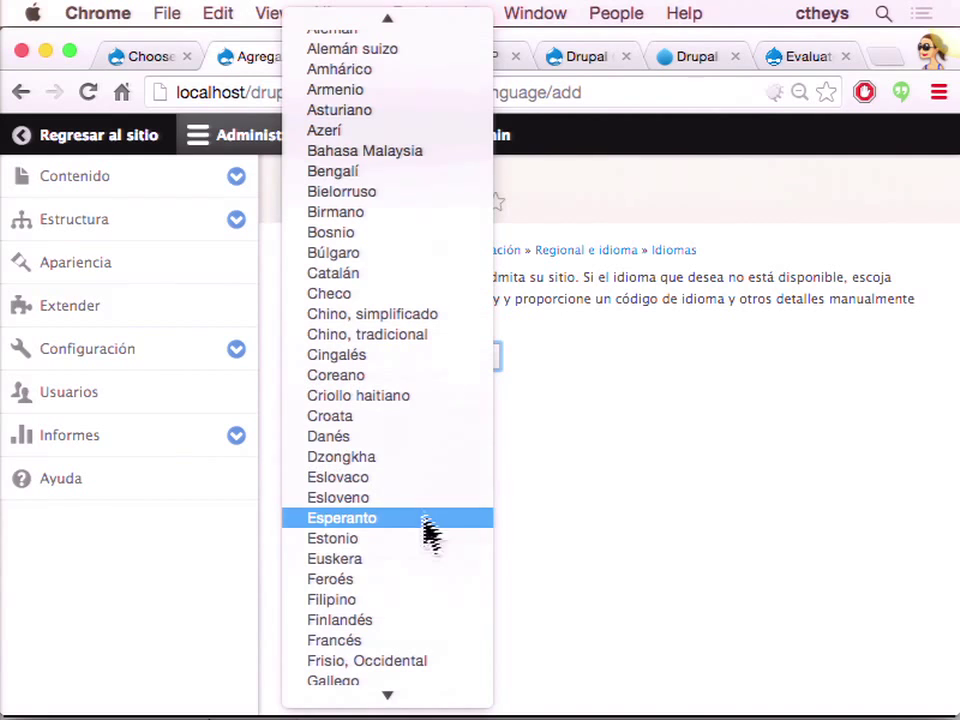
pyautogui.click(393, 641)
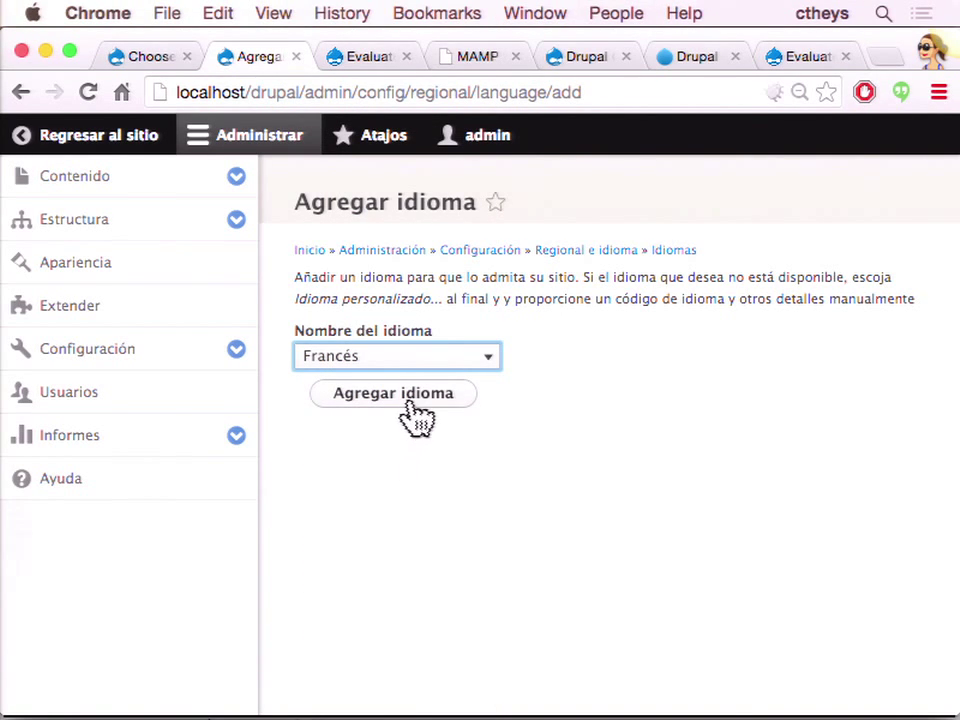
pyautogui.click(410, 395)
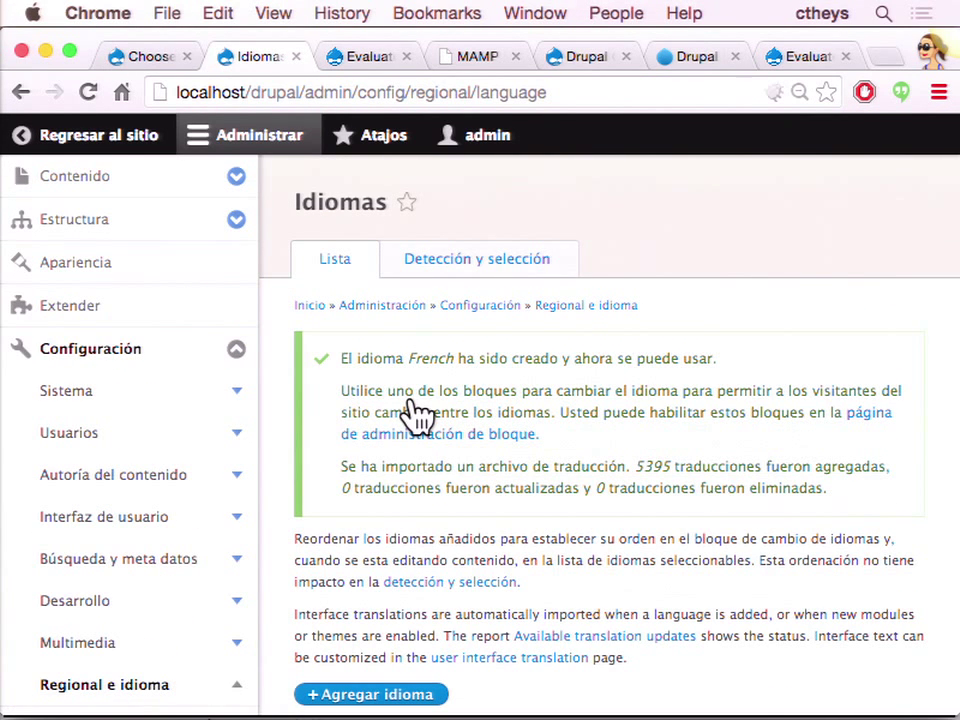
pyautogui.scroll(-3, 418, 415)
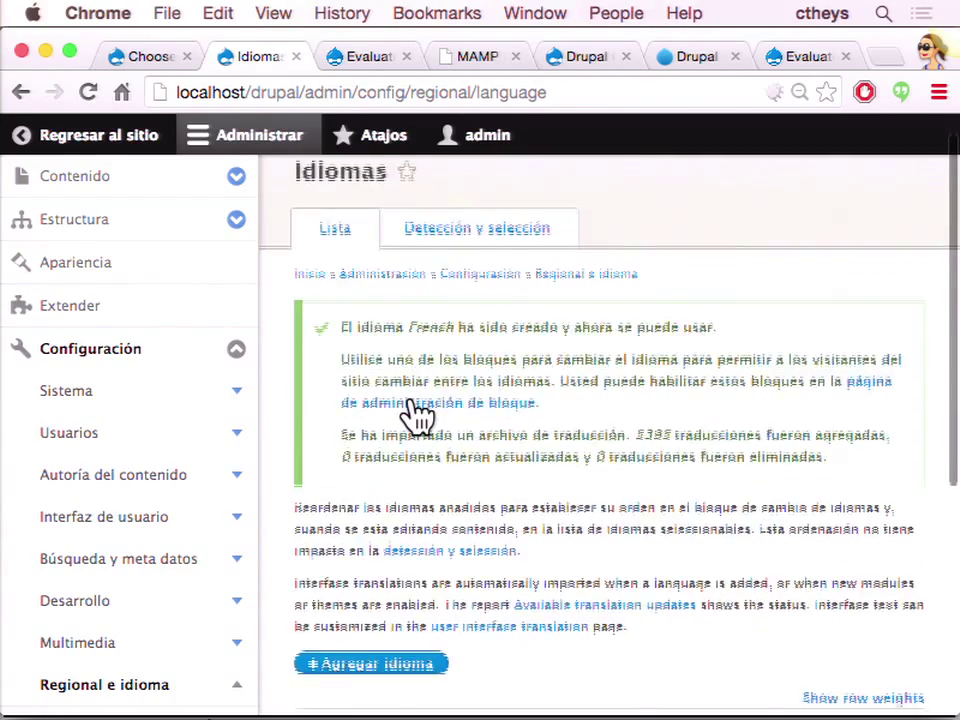
pyautogui.scroll(-6, 418, 415)
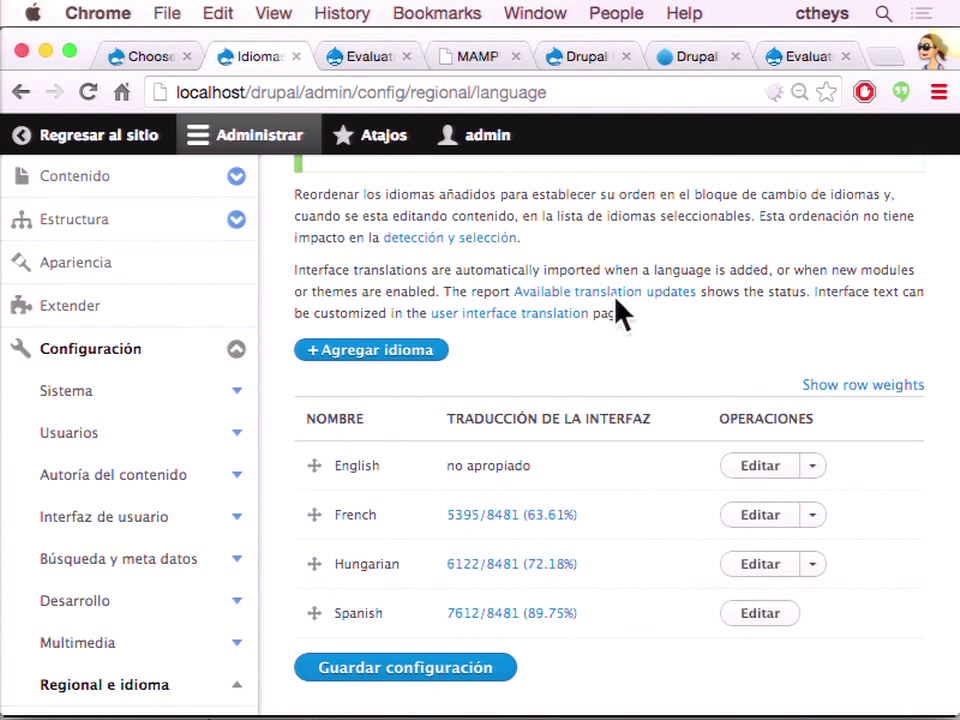
pyautogui.scroll(-2, 620, 313)
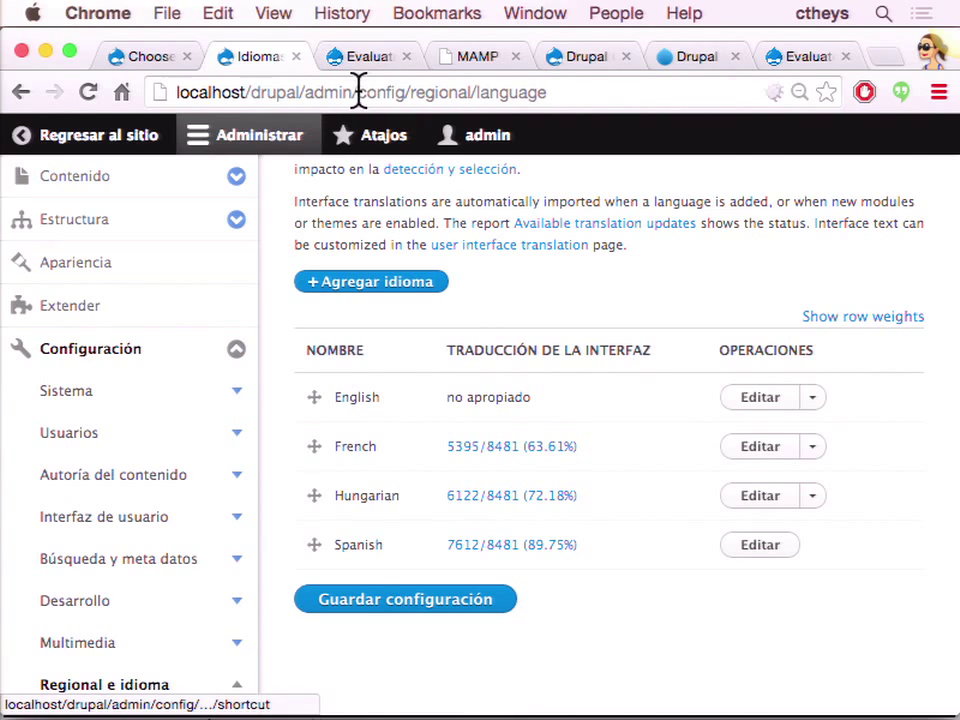
# - Open the Hungarian version of the site at localhost/drupal/hu and dismiss the browser's page translation offer
pyautogui.moveTo(306, 92); pyautogui.dragTo(611, 86)
pyautogui.write('hu')
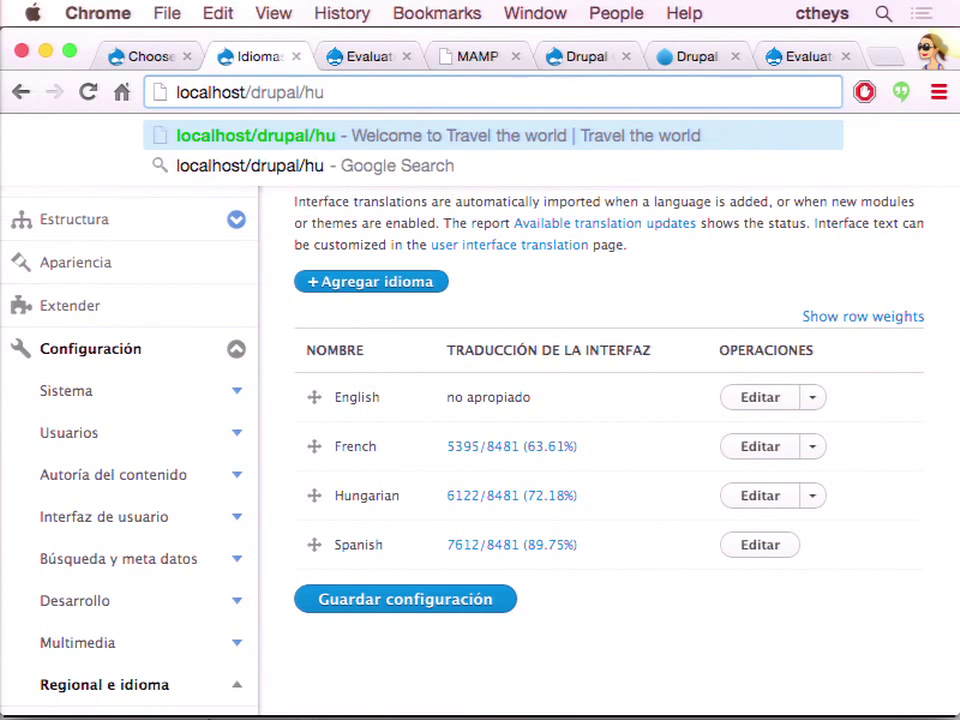
pyautogui.press('Return')
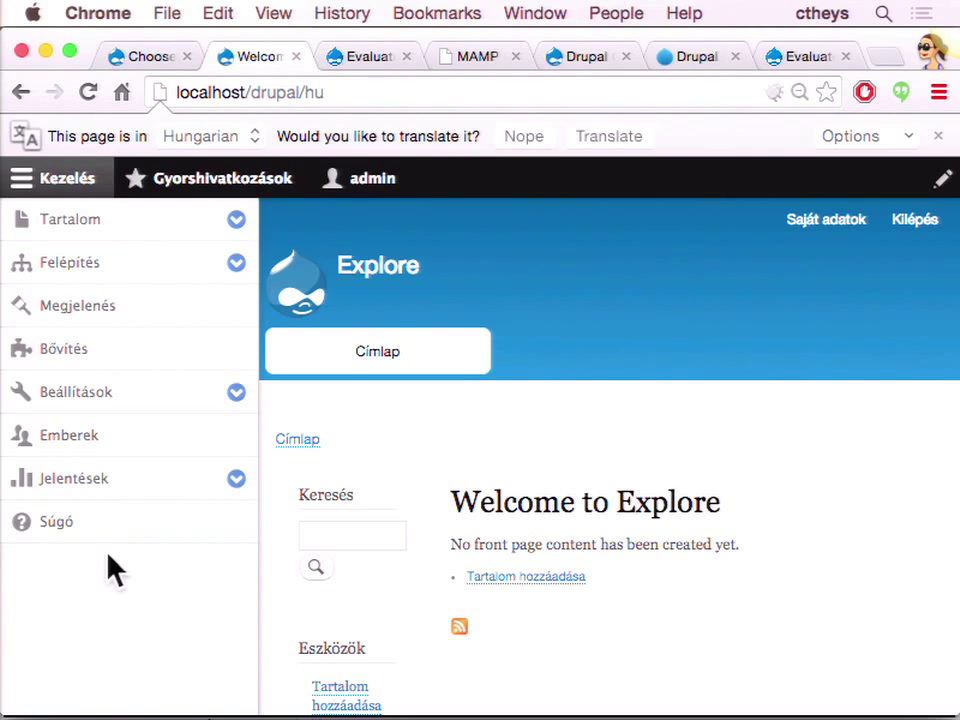
pyautogui.click(939, 135)
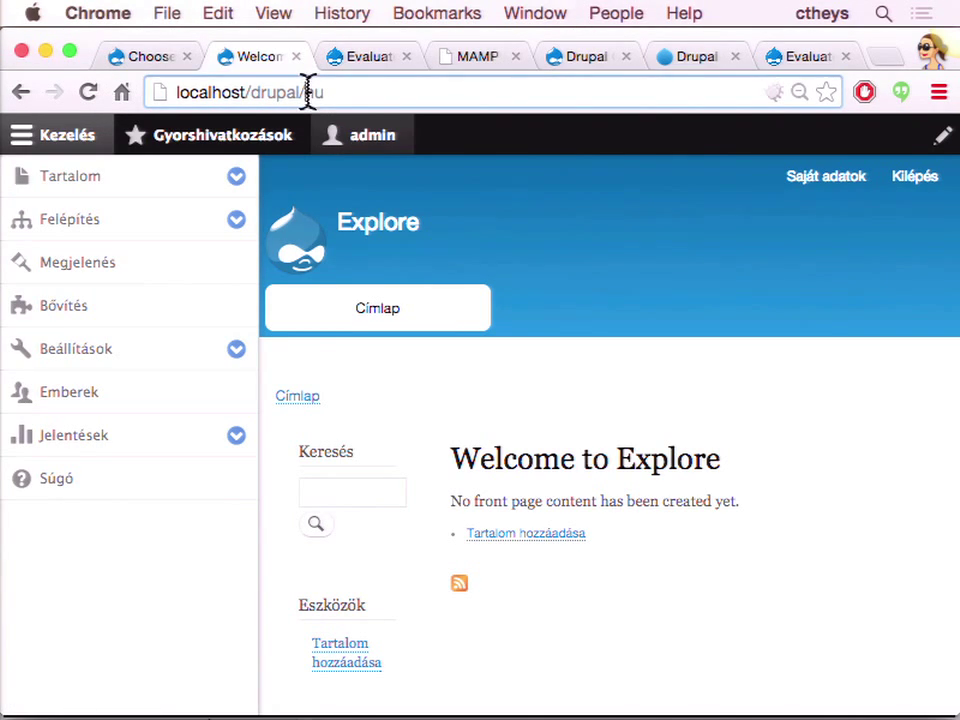
# - Return to the default Spanish version of the site at localhost/drupal/
pyautogui.moveTo(305, 92); pyautogui.dragTo(328, 92)
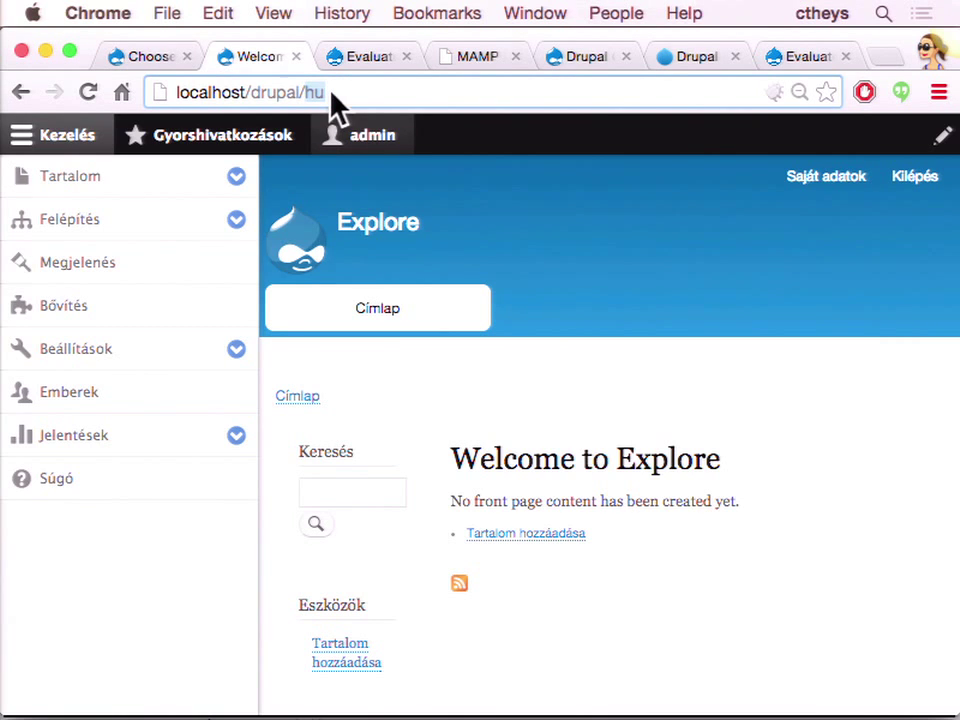
pyautogui.press('BackSpace')
pyautogui.press('Return')
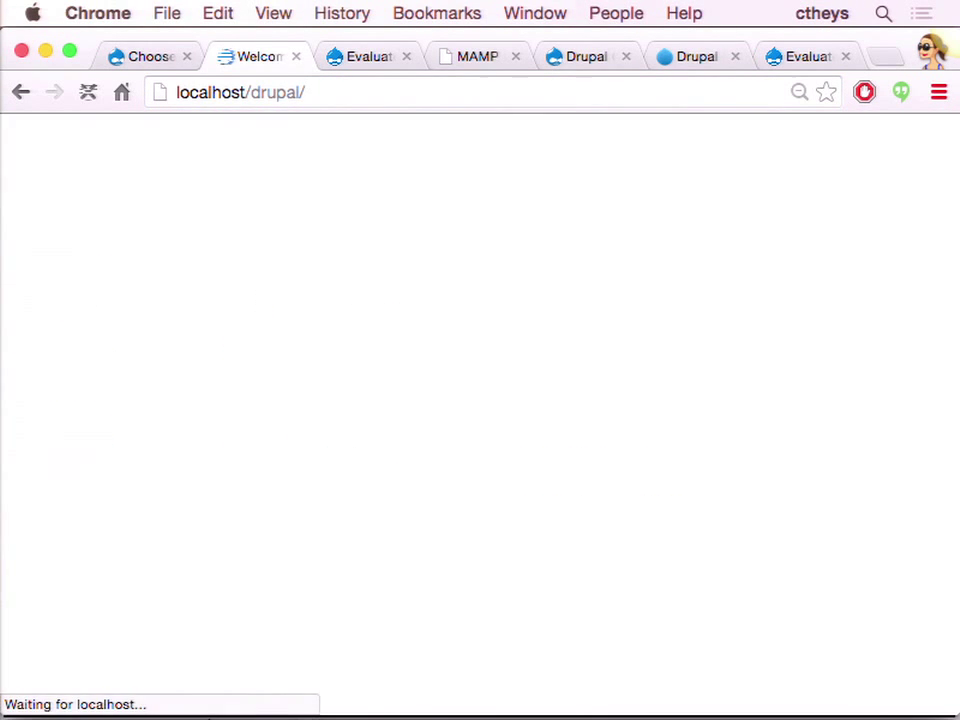
# - Open the Idioma del contenido settings within the Regional e idioma section of Configuración
pyautogui.click(130, 348)
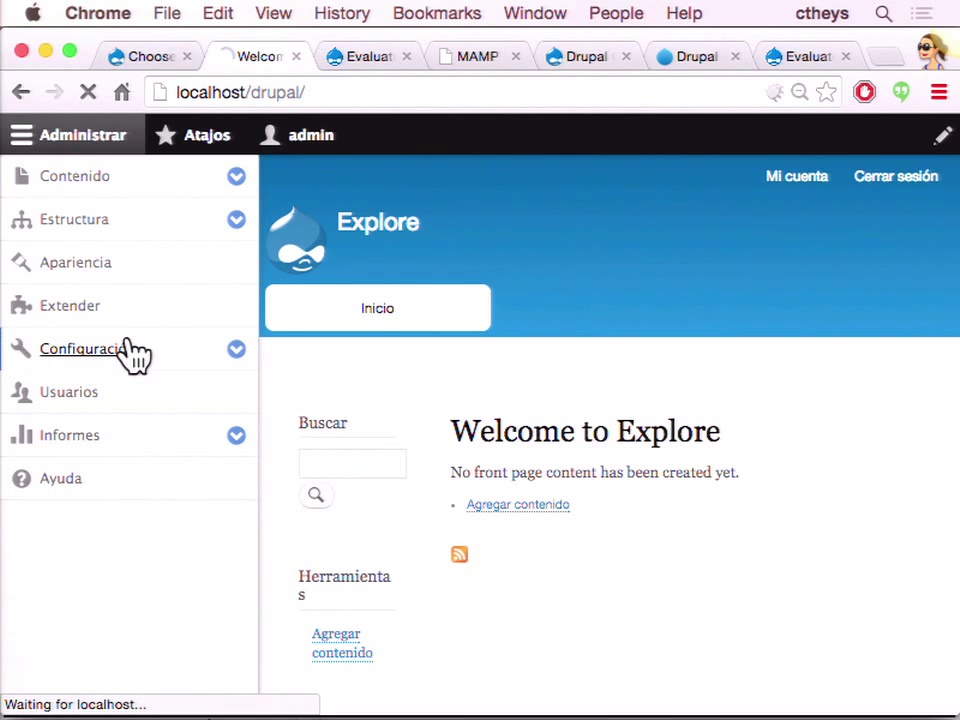
pyautogui.scroll(-3, 130, 352)
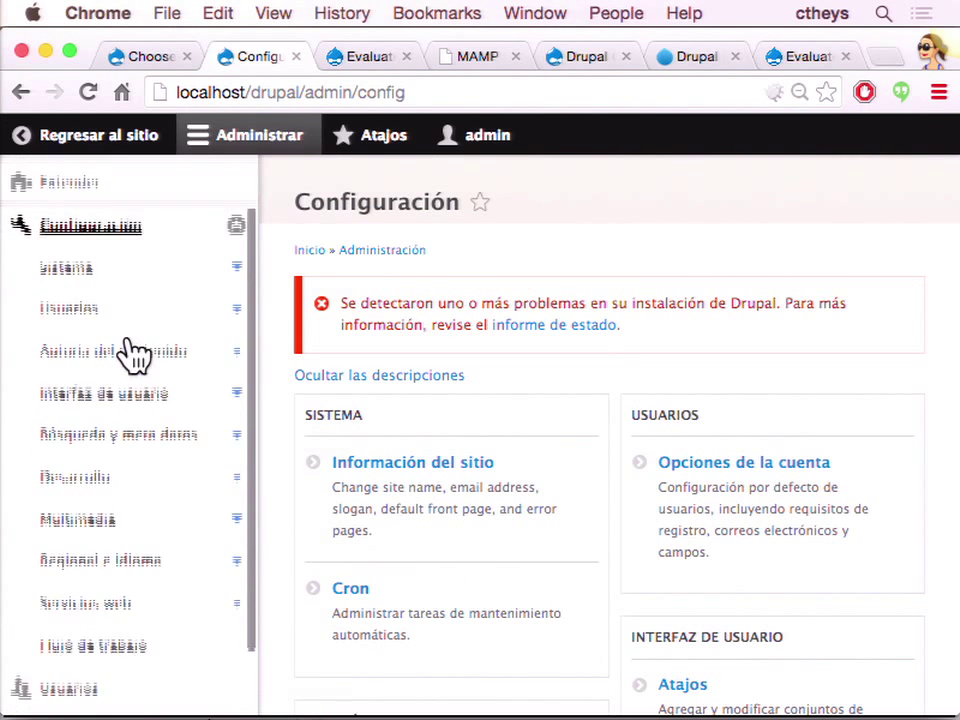
pyautogui.click(112, 518)
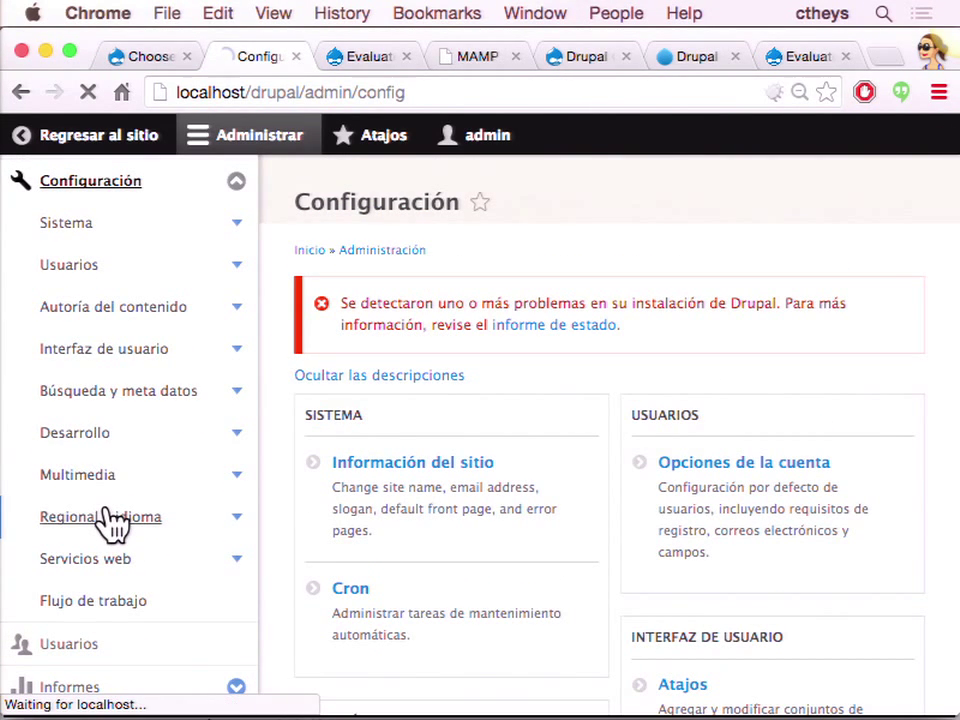
pyautogui.scroll(-2, 563, 528)
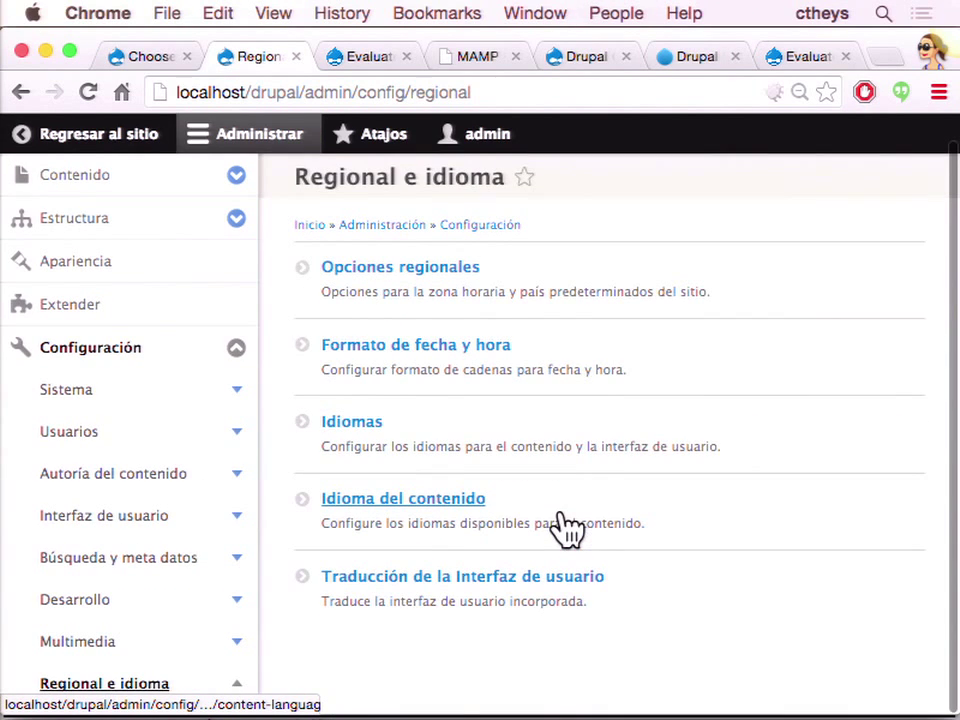
pyautogui.click(443, 505)
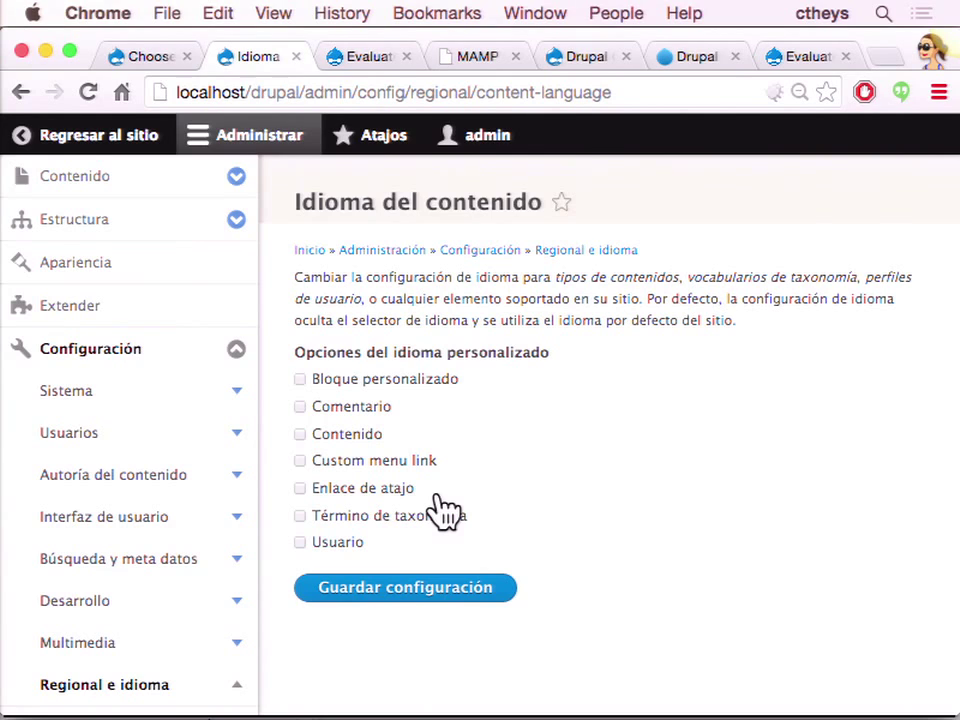
pyautogui.click(238, 518)
pyautogui.scroll(-3, 240, 530)
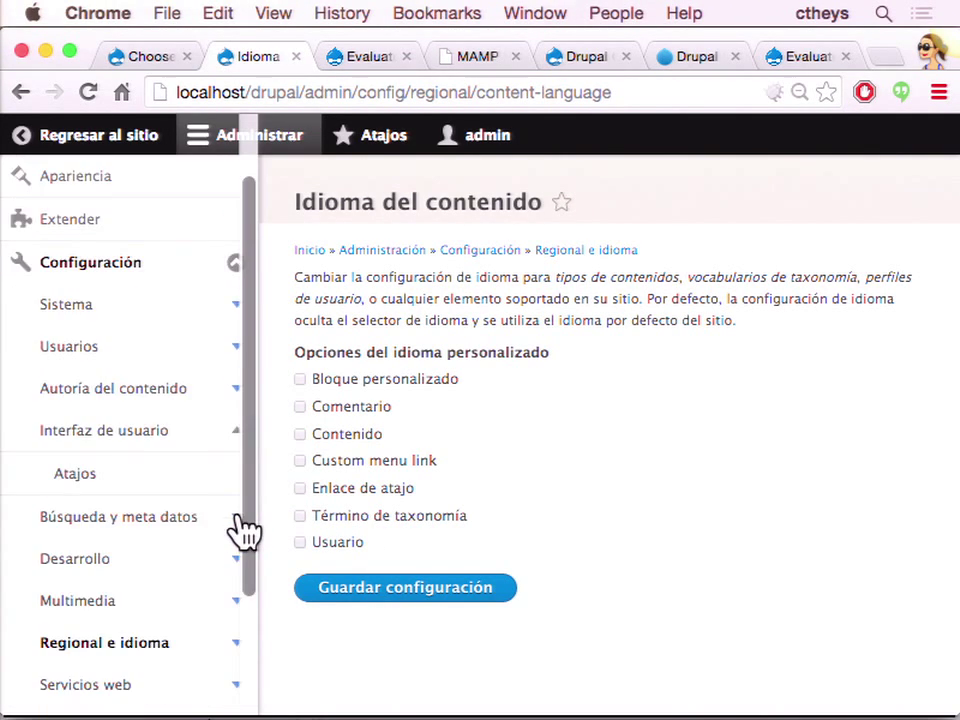
pyautogui.click(237, 430)
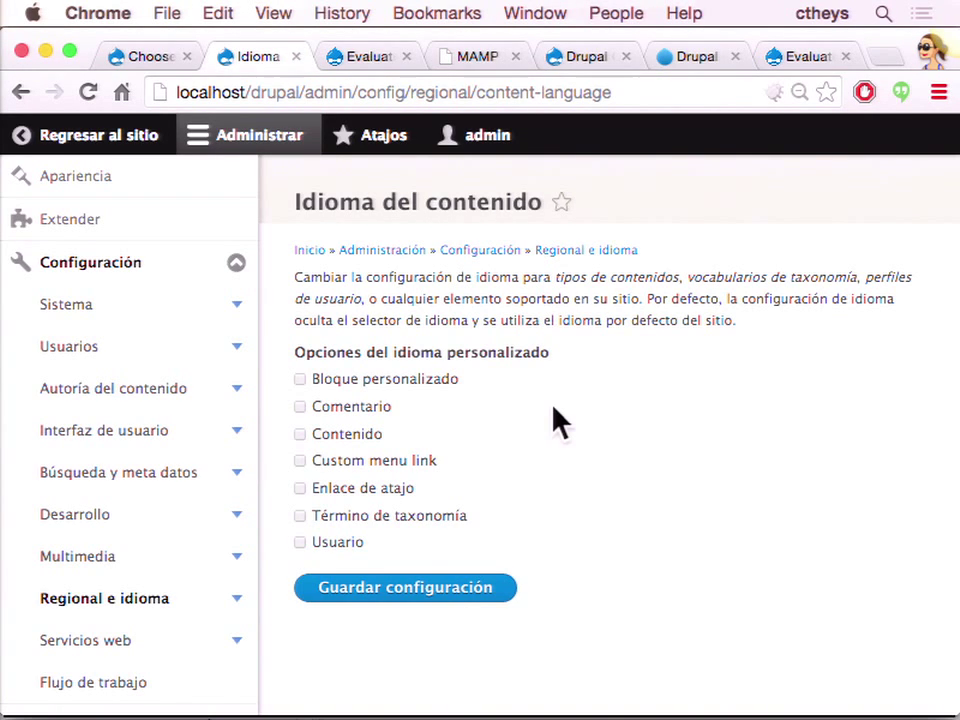
# - Enable custom language options for Bloque personalizado and Contenido and examine the default language settings of their types
pyautogui.click(301, 381)
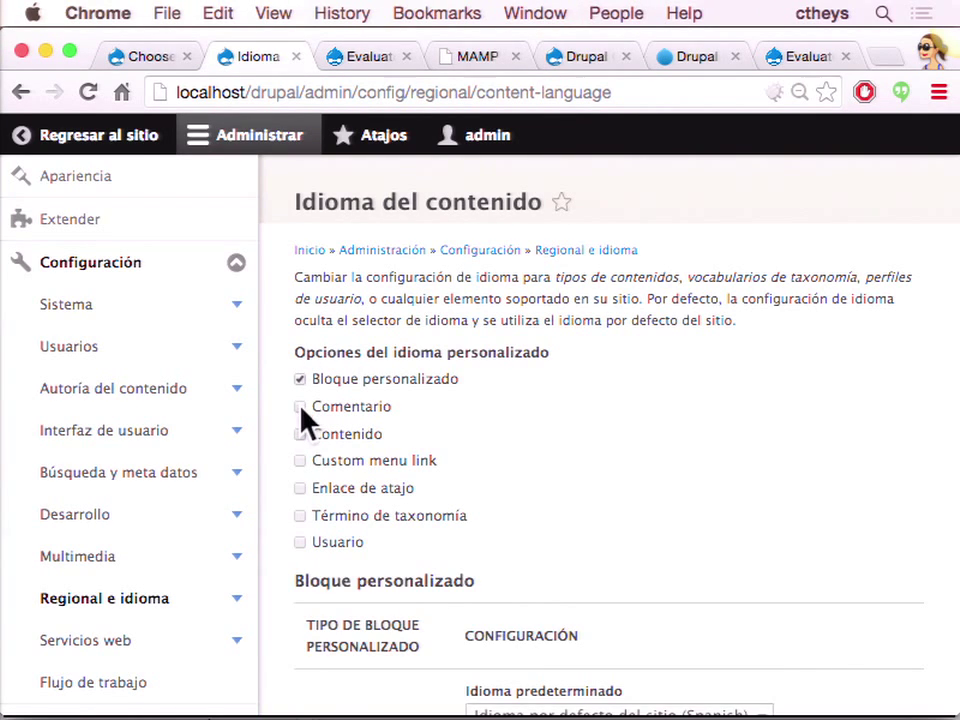
pyautogui.click(302, 436)
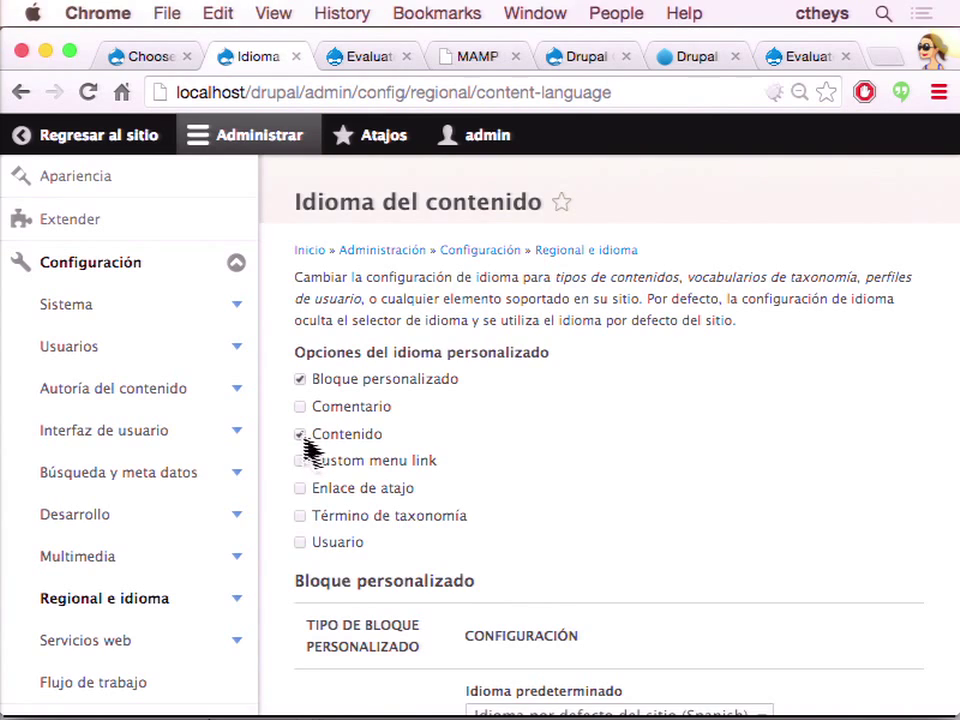
pyautogui.scroll(-3, 557, 480)
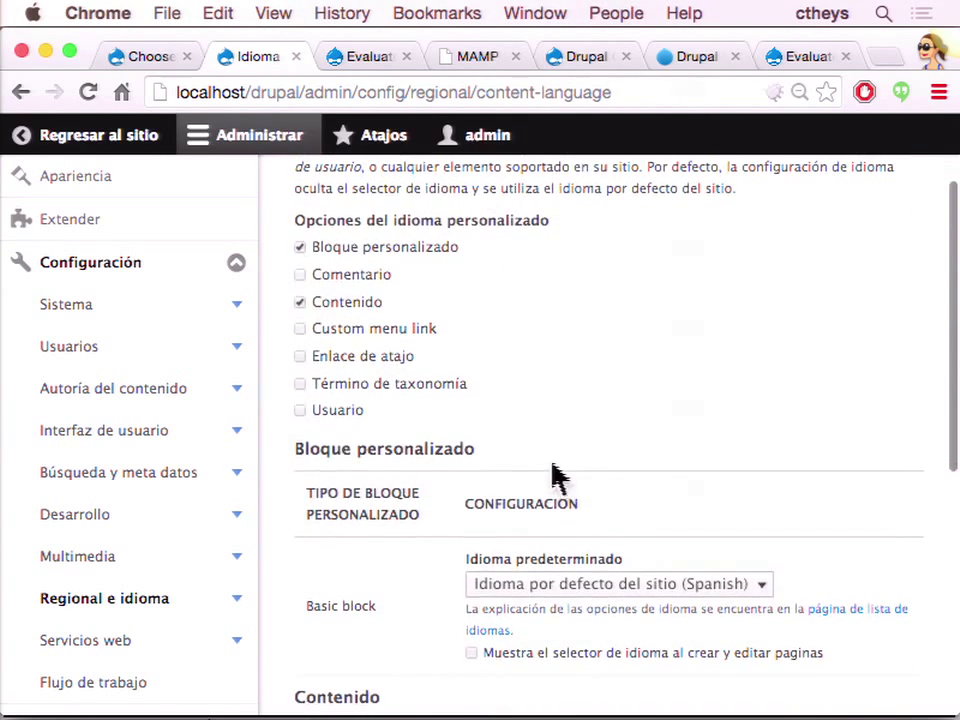
pyautogui.scroll(-7, 557, 475)
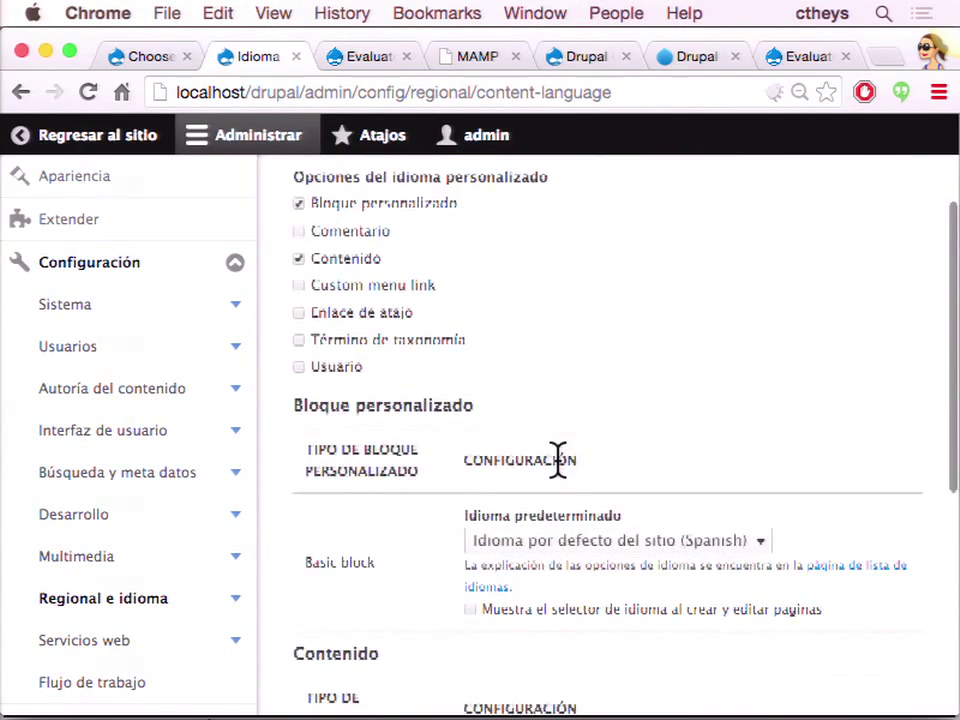
pyautogui.scroll(1, 558, 475)
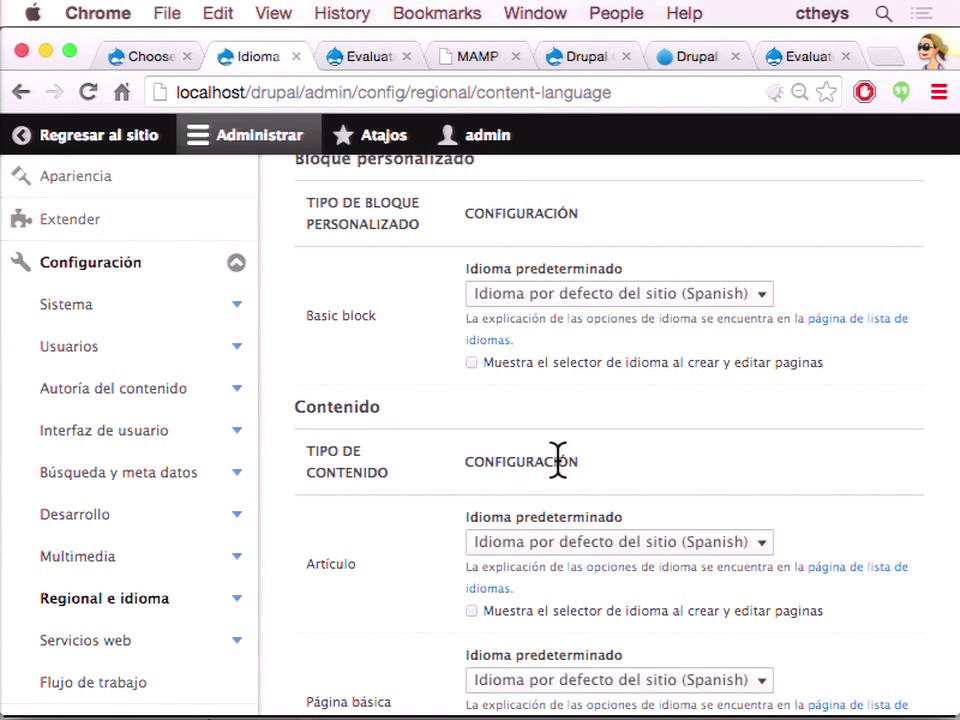
pyautogui.scroll(5, 555, 455)
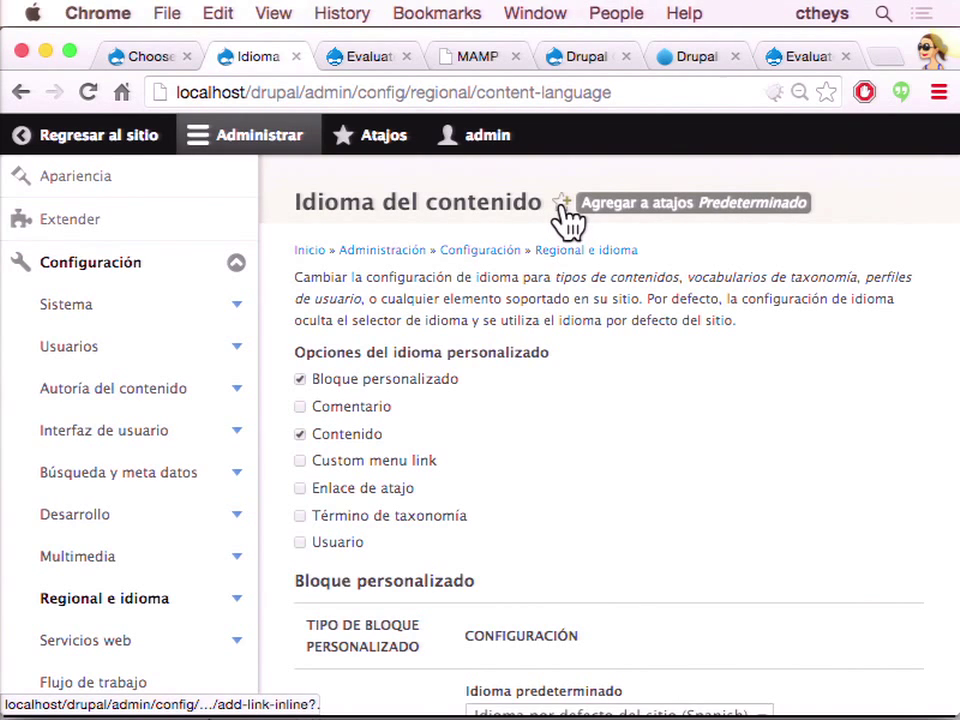
# - Add the Idioma del contenido page to the default shortcuts, check it among the Atajos, and return to the administration menu
pyautogui.click(562, 203)
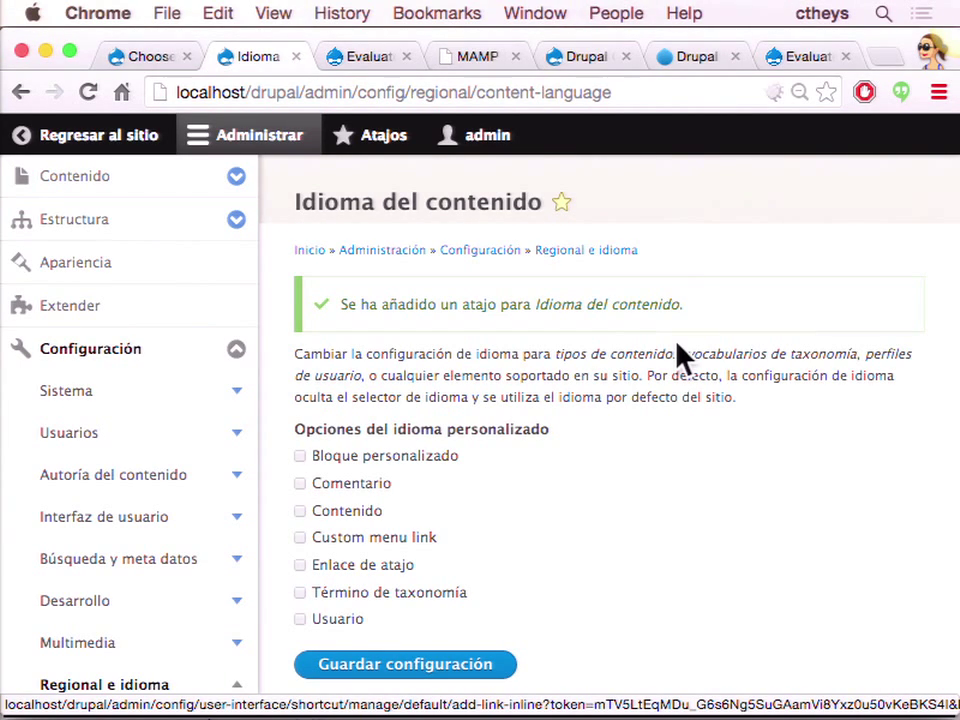
pyautogui.click(390, 138)
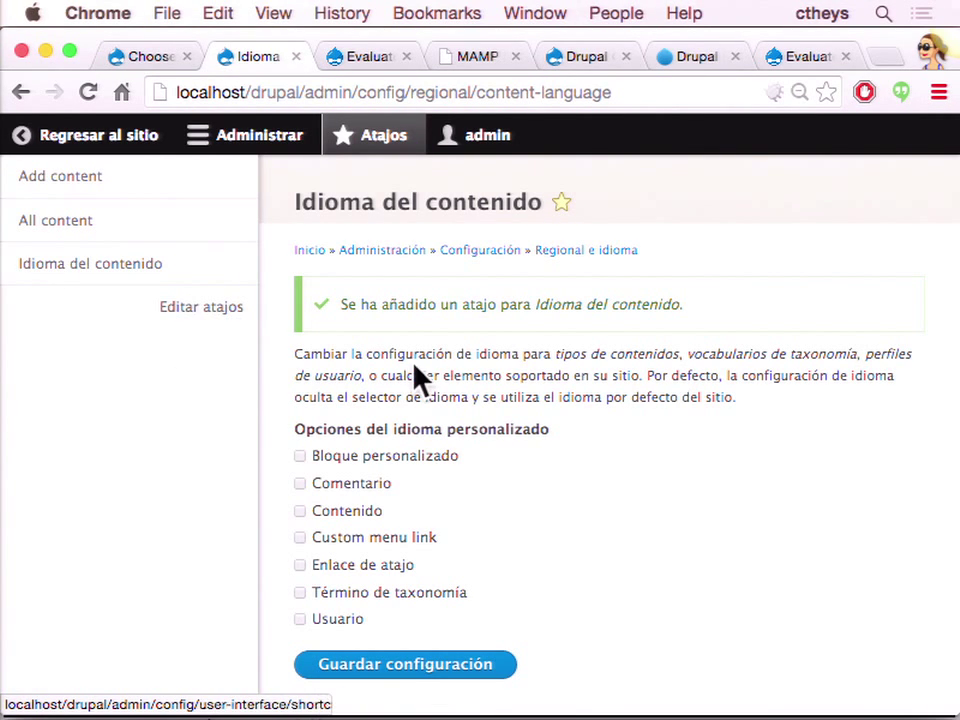
pyautogui.scroll(-2, 418, 378)
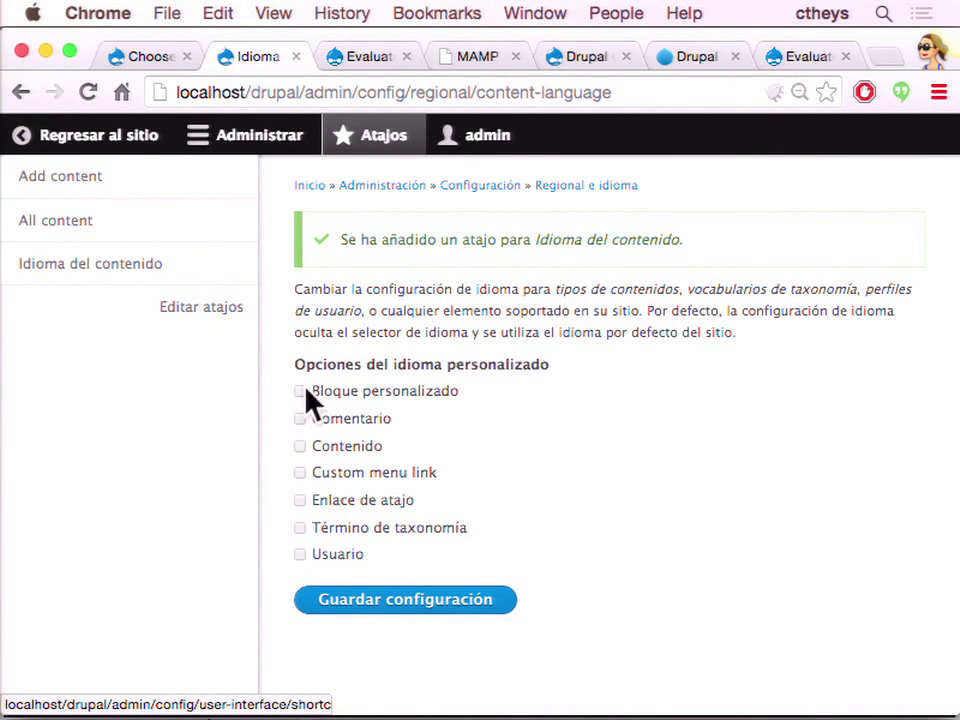
pyautogui.click(222, 145)
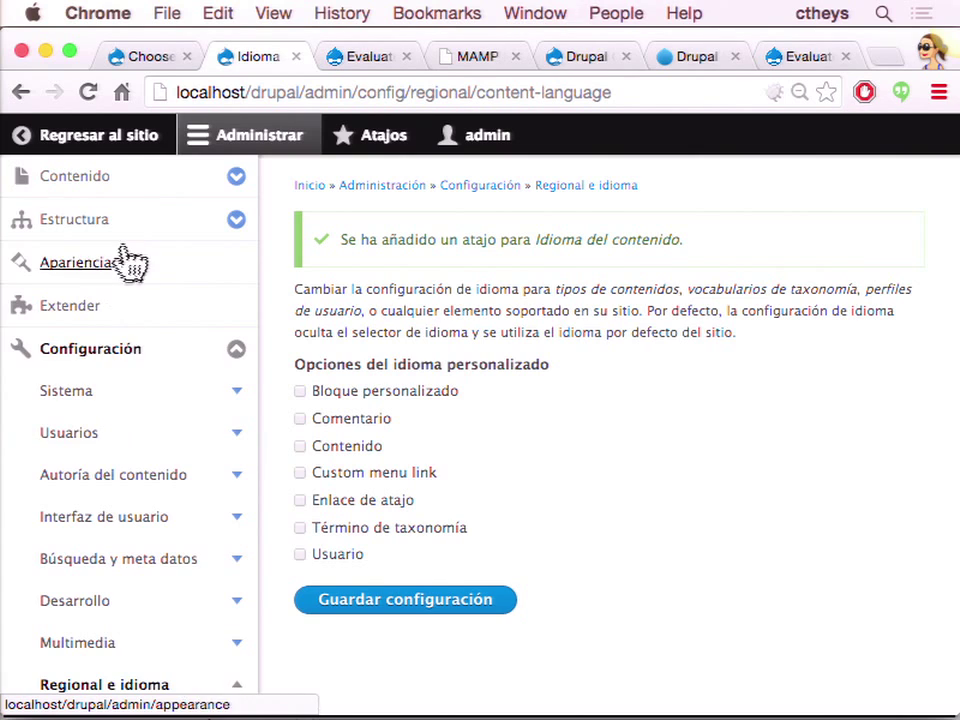
# - Open the Diseño de bloque page within Estructura and add it to the default shortcuts
pyautogui.moveTo(111, 236)
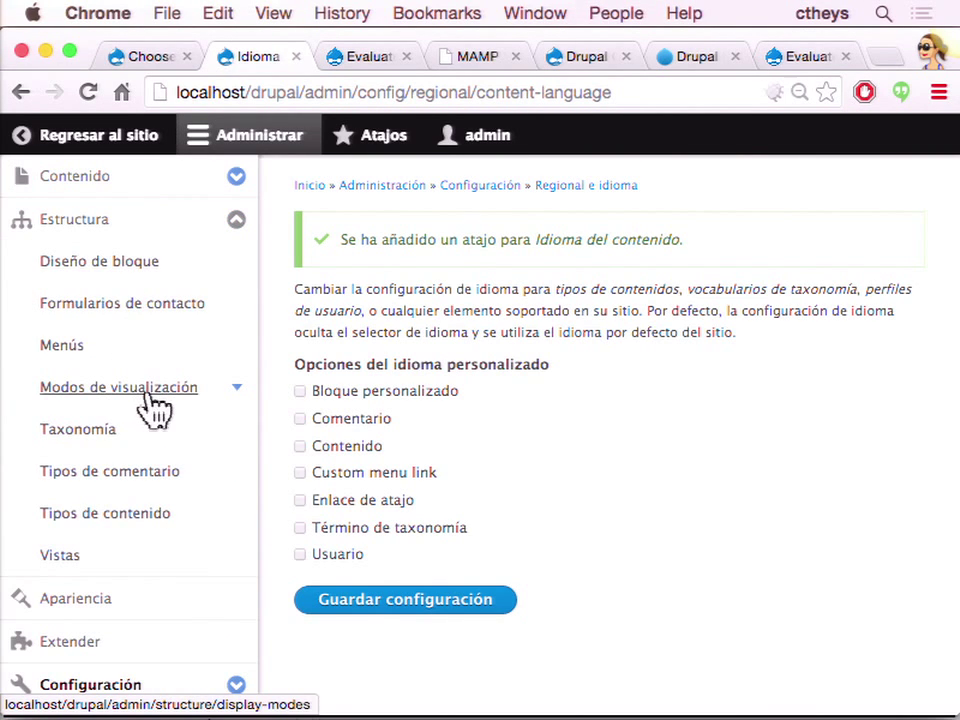
pyautogui.click(145, 266)
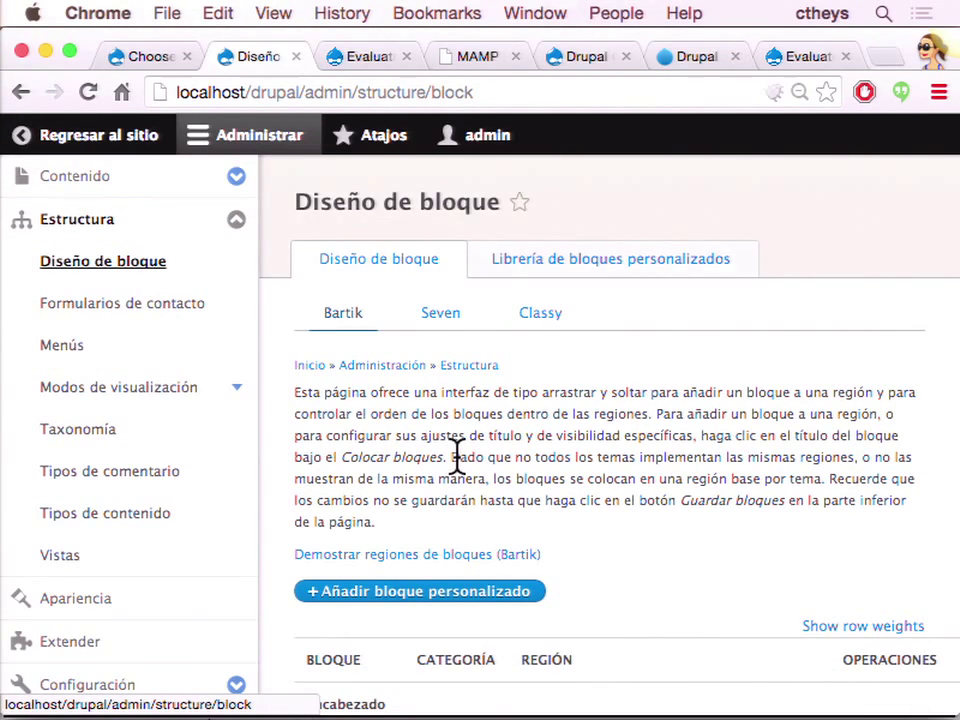
pyautogui.scroll(-3, 456, 460)
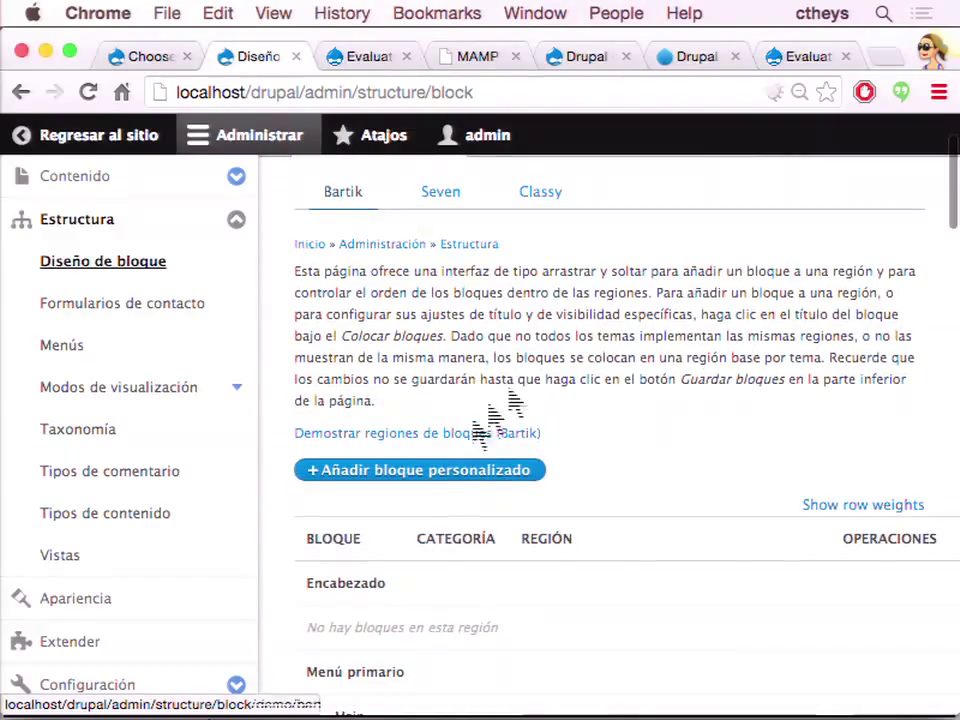
pyautogui.scroll(1, 686, 386)
pyautogui.scroll(-2, 686, 386)
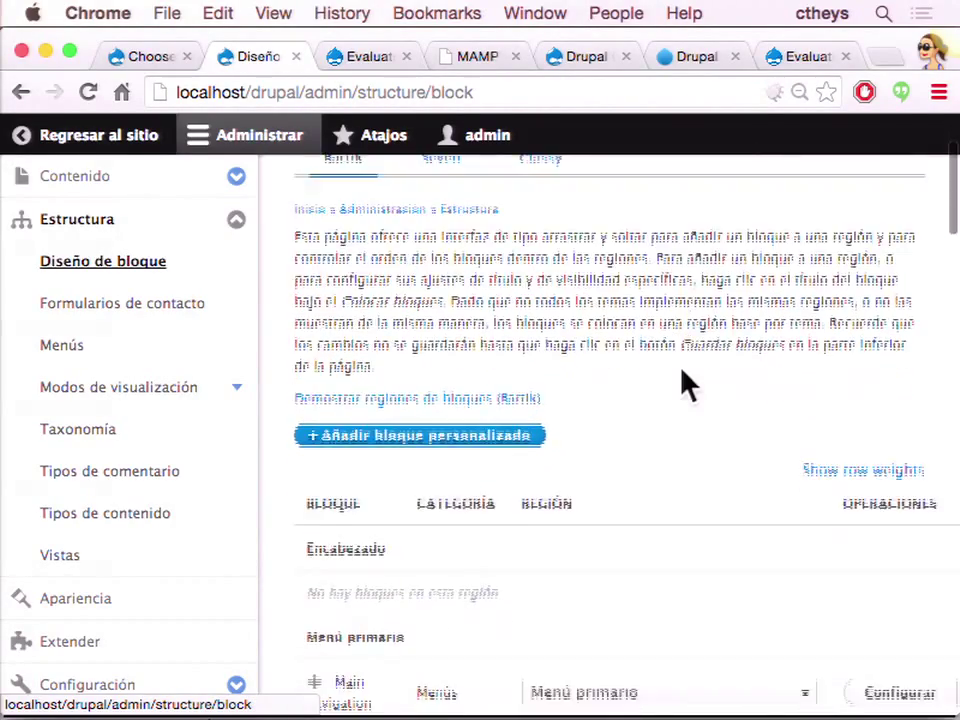
pyautogui.scroll(-1, 686, 386)
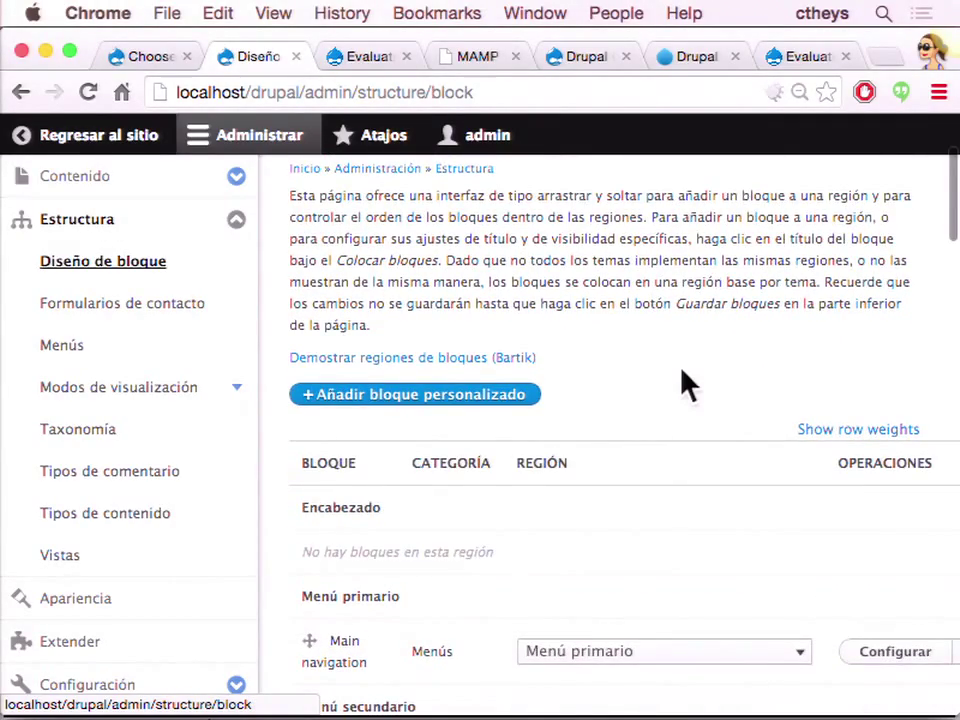
pyautogui.scroll(-1, 686, 386)
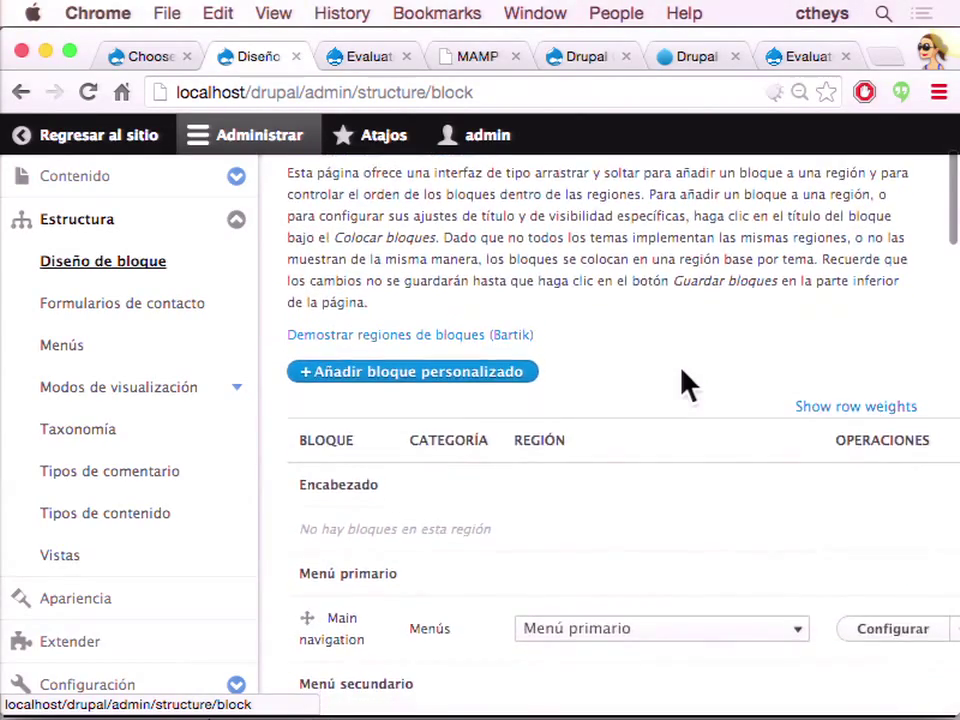
pyautogui.scroll(3, 686, 386)
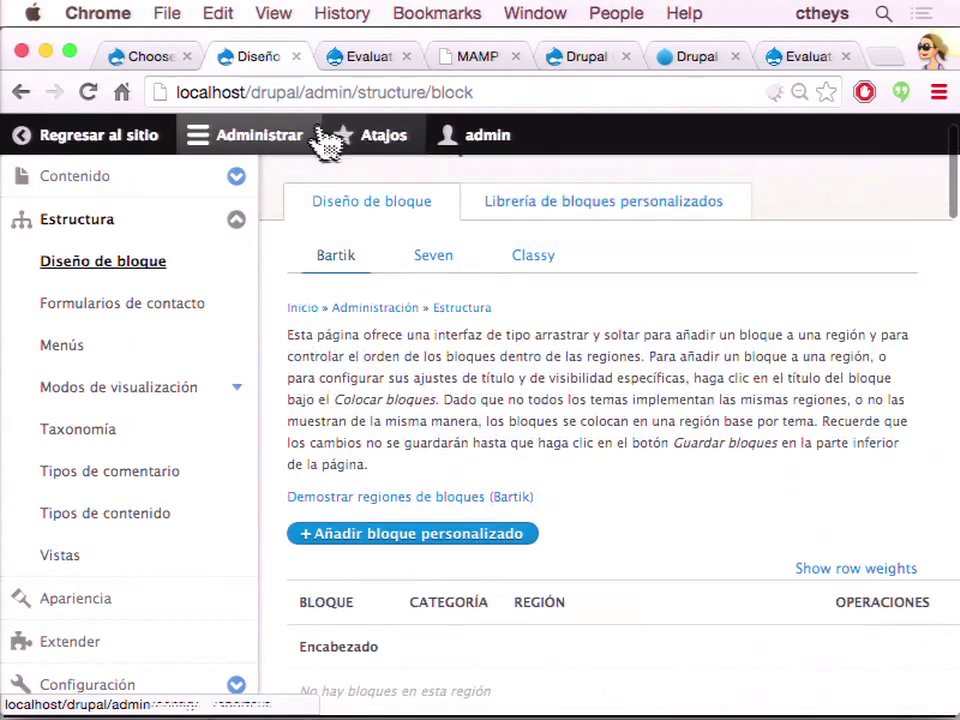
pyautogui.scroll(1, 529, 289)
pyautogui.click(520, 215)
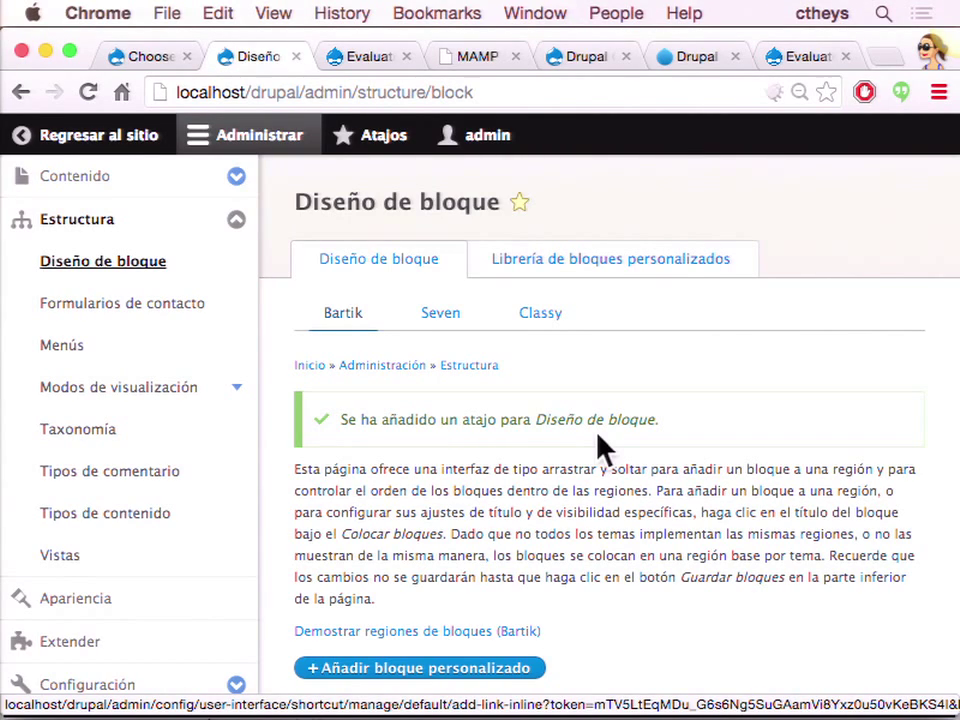
# - Start a new custom block from the block layout page and set its description to "Explorar el mundo"
pyautogui.scroll(-5, 598, 445)
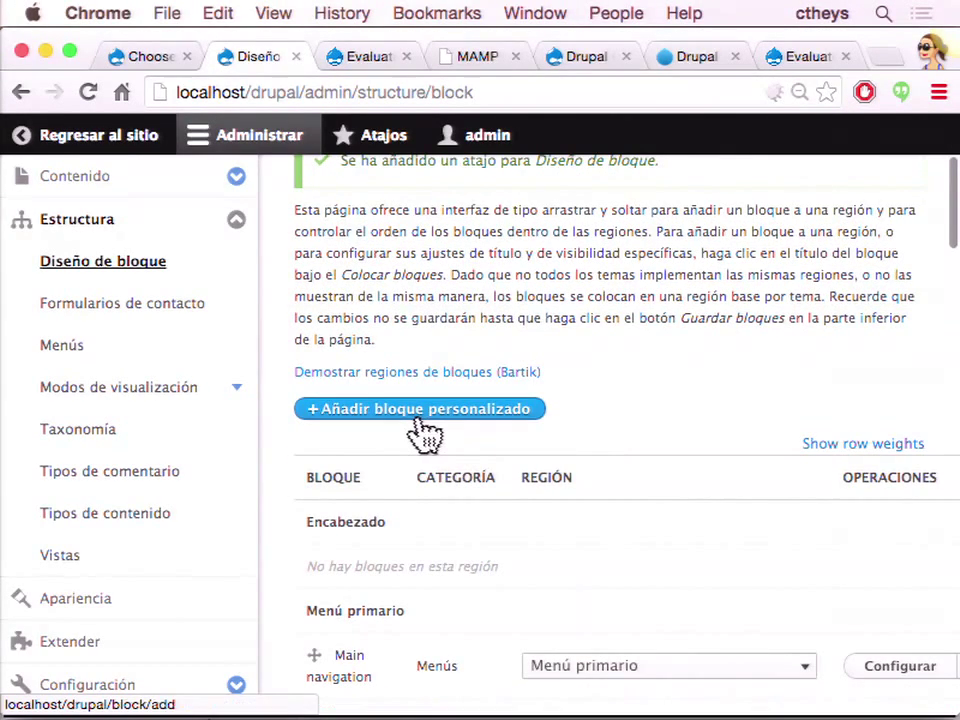
pyautogui.click(414, 420)
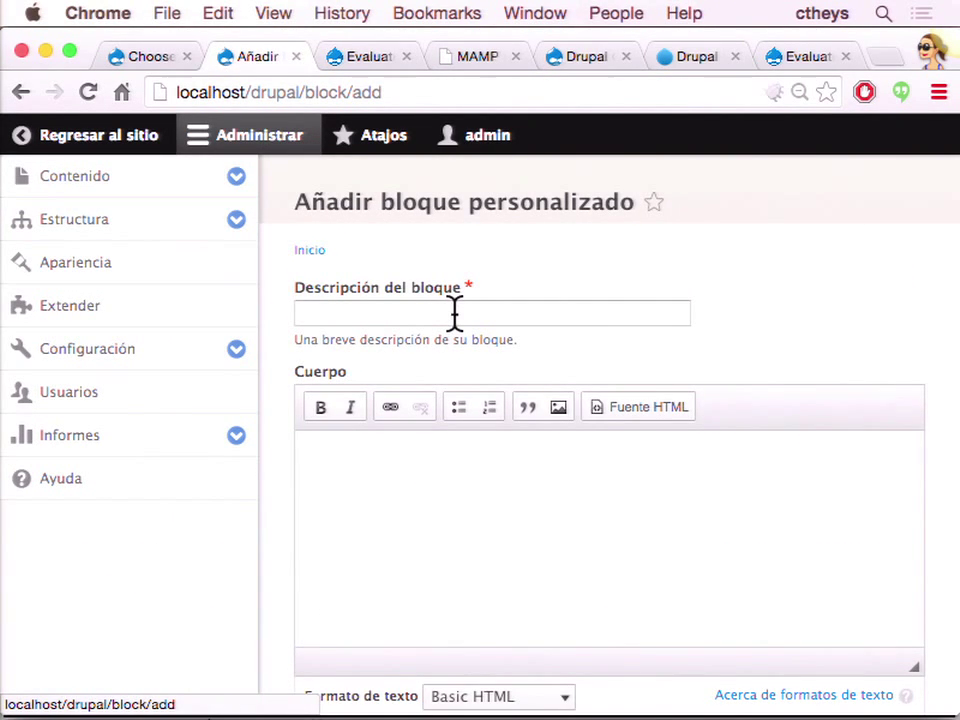
pyautogui.click(455, 313)
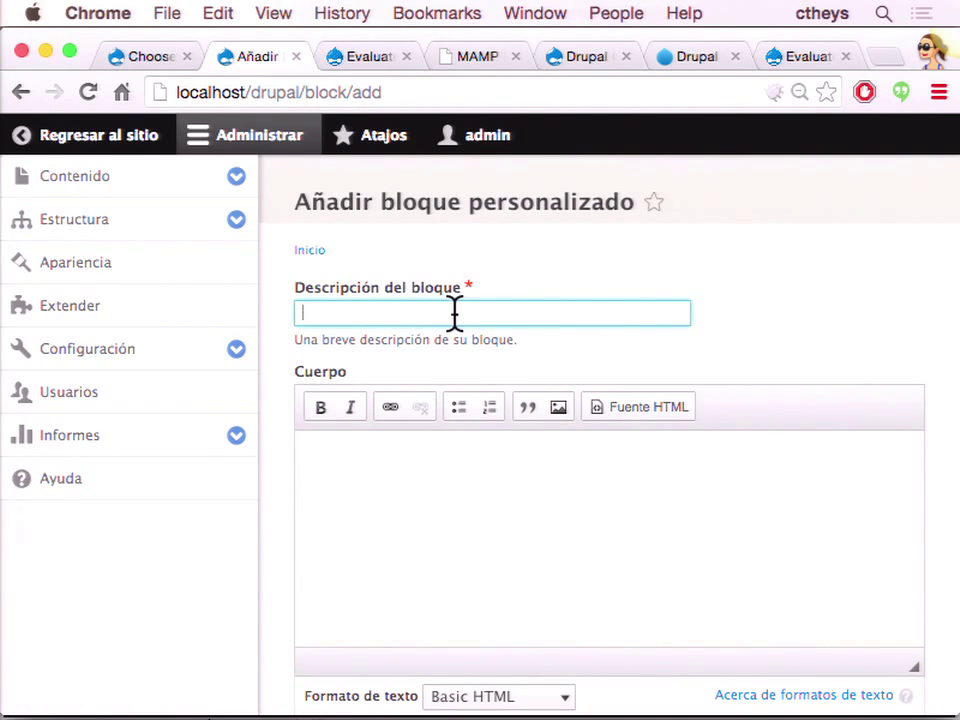
pyautogui.write('Explorar e')
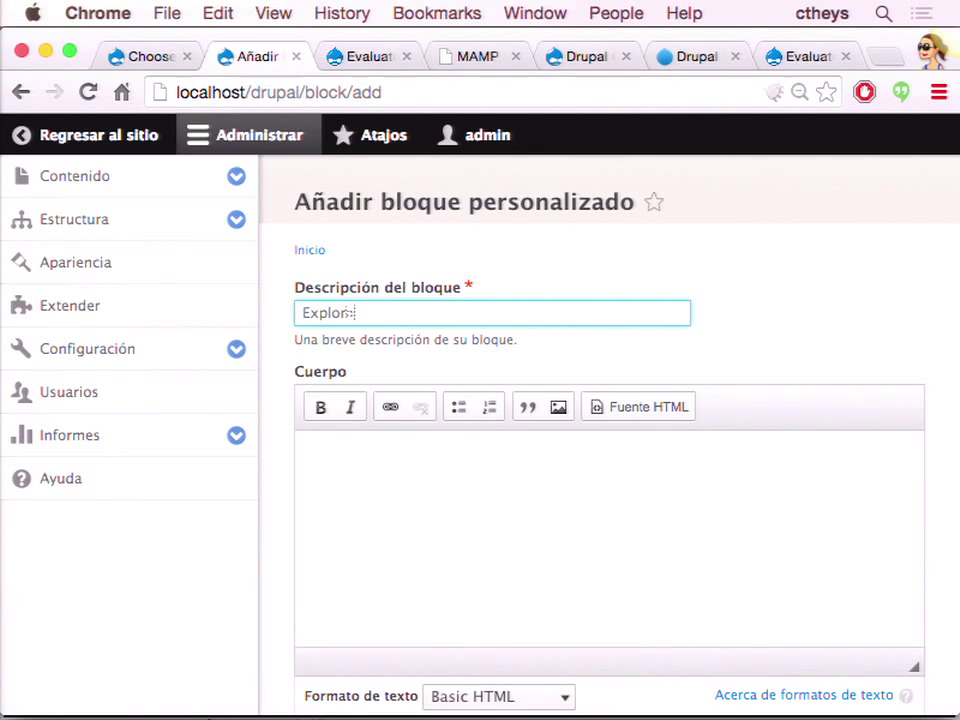
pyautogui.write('l mundo es e')
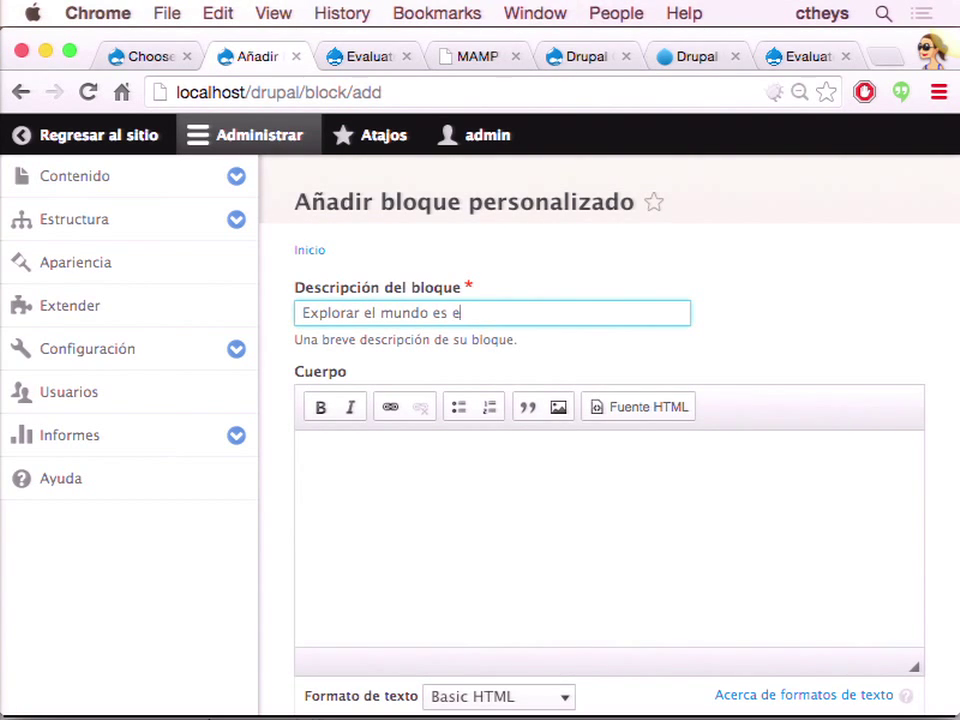
pyautogui.press('BackSpace')
pyautogui.press('BackSpace')
# - Enter "Palabras" as the body of the custom block and save it
pyautogui.click(394, 563)
pyautogui.scroll(-1, 394, 563)
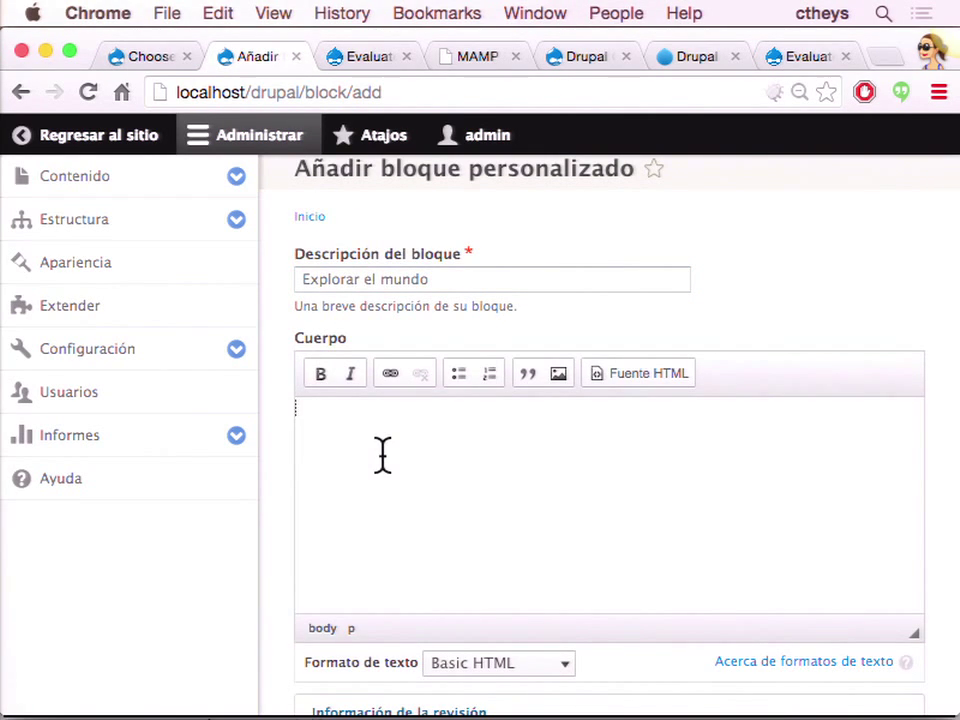
pyautogui.write('Pala')
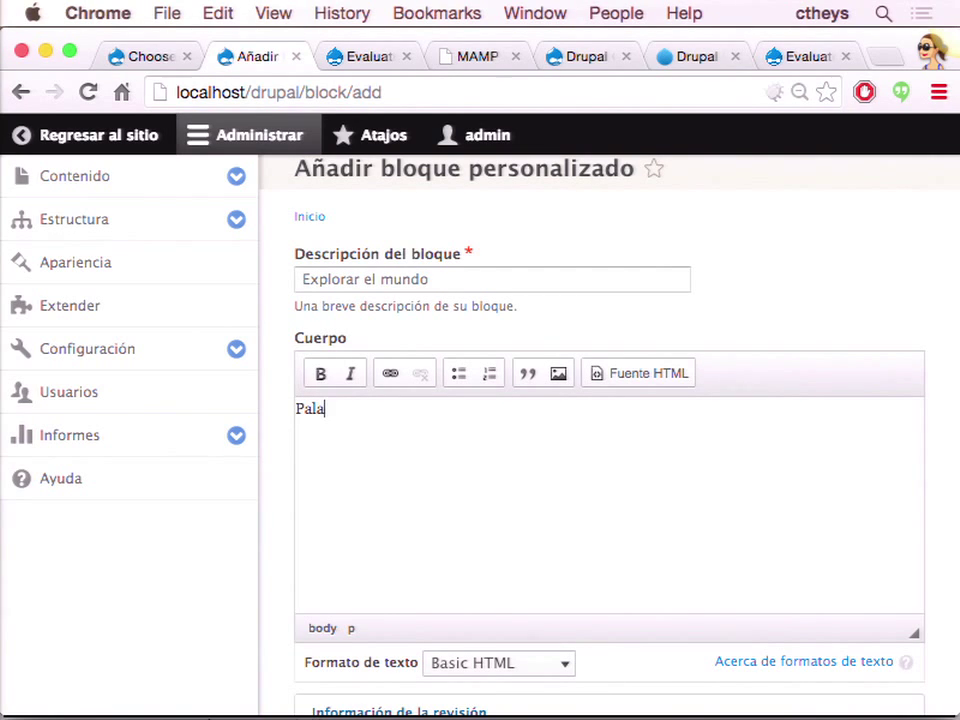
pyautogui.write('bras')
pyautogui.scroll(-2, 430, 490)
pyautogui.scroll(-5, 430, 490)
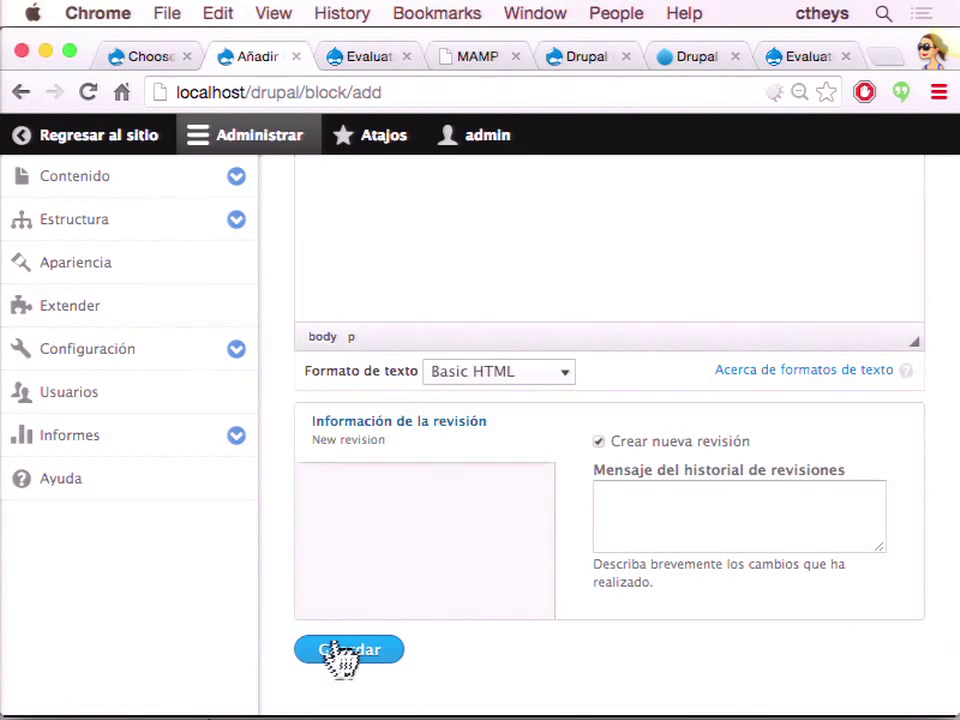
pyautogui.click(338, 652)
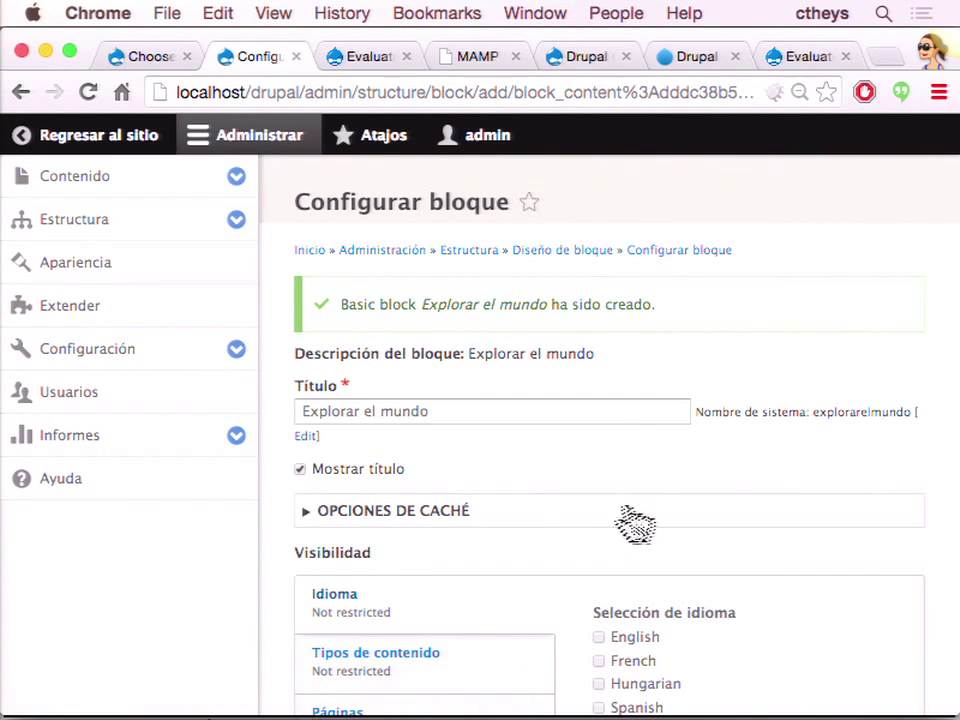
# - Assign the Explorar el mundo block to the Primera barra lateral region and save the block configuration
pyautogui.scroll(-1, 605, 490)
pyautogui.scroll(-2, 605, 490)
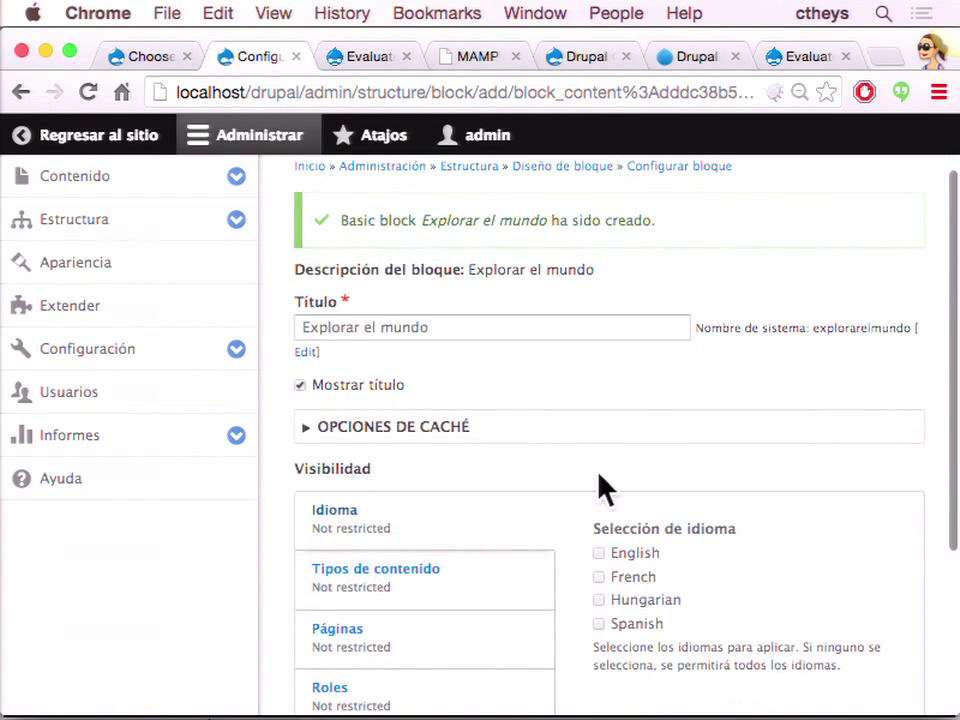
pyautogui.scroll(-5, 605, 488)
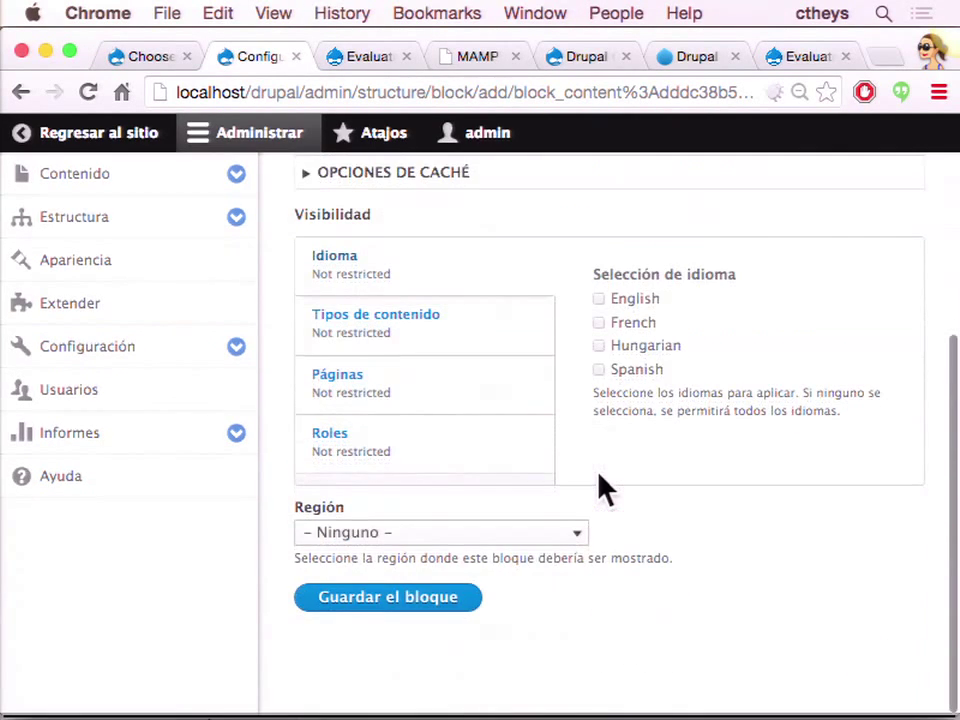
pyautogui.scroll(1, 605, 490)
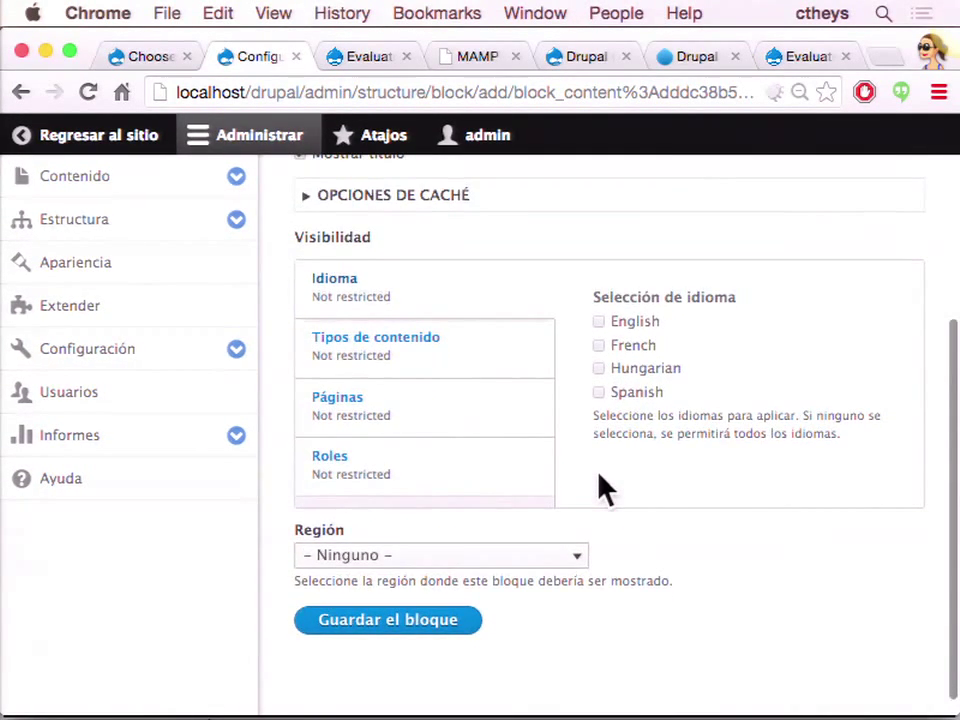
pyautogui.click(578, 561)
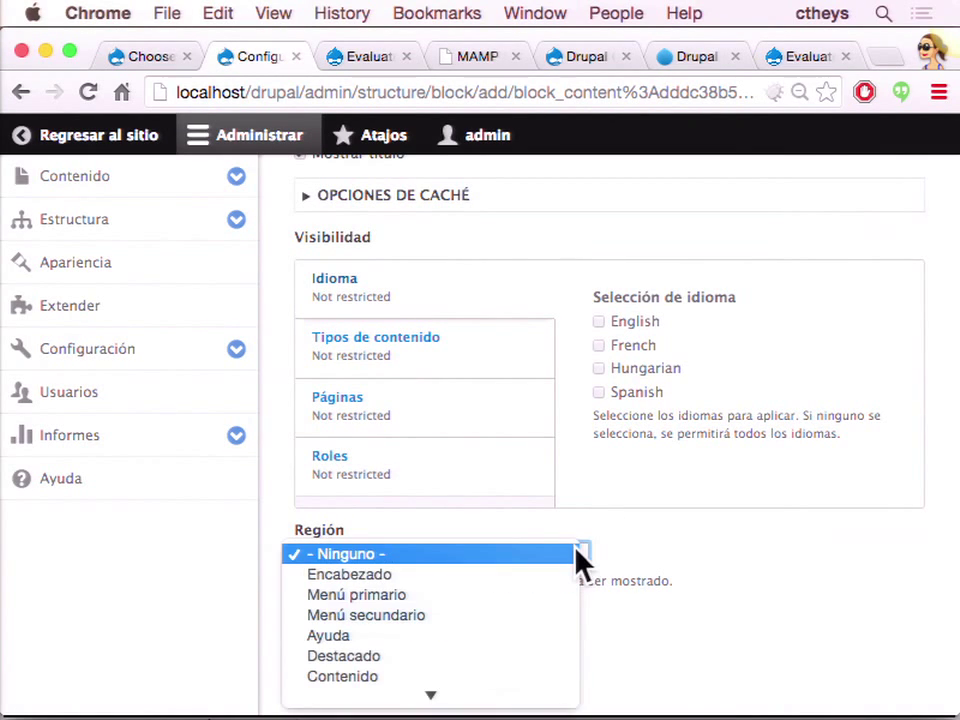
pyautogui.scroll(-5, 578, 563)
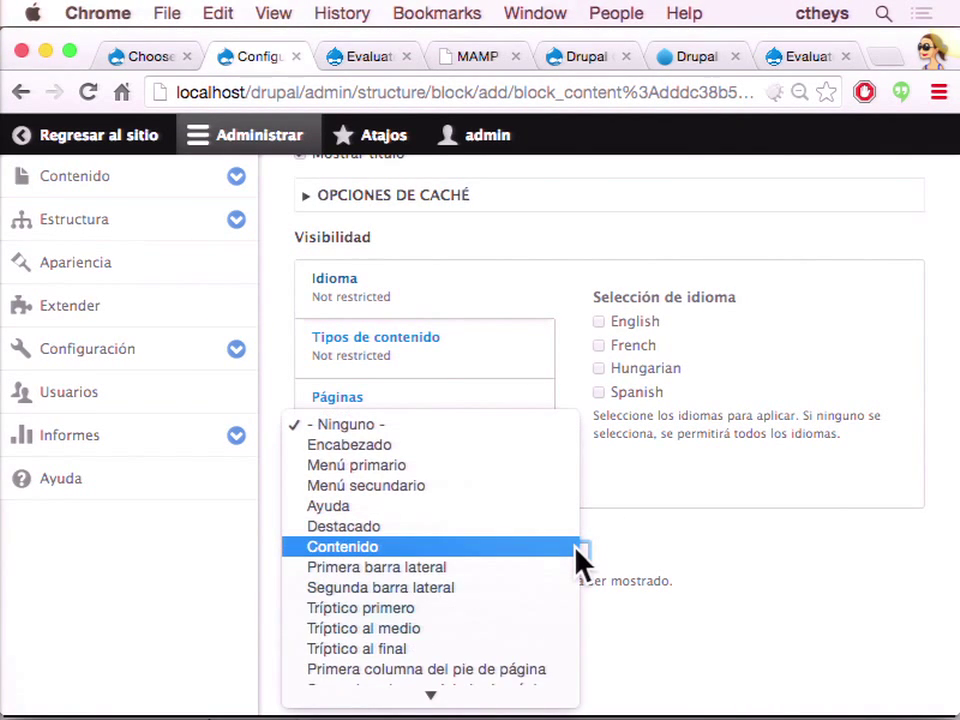
pyautogui.click(463, 569)
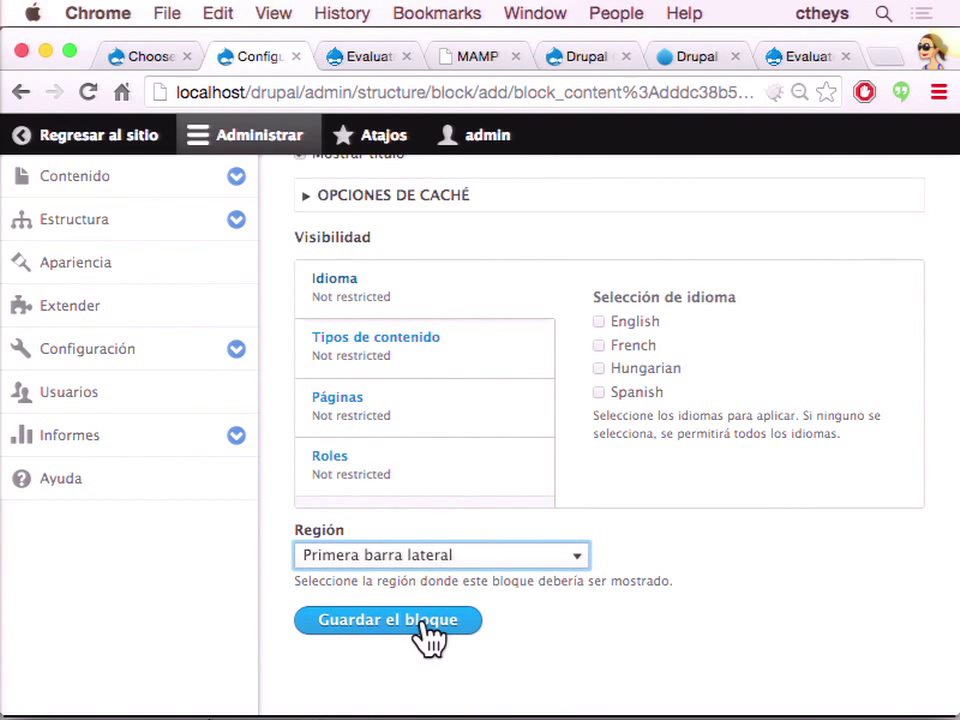
pyautogui.click(430, 621)
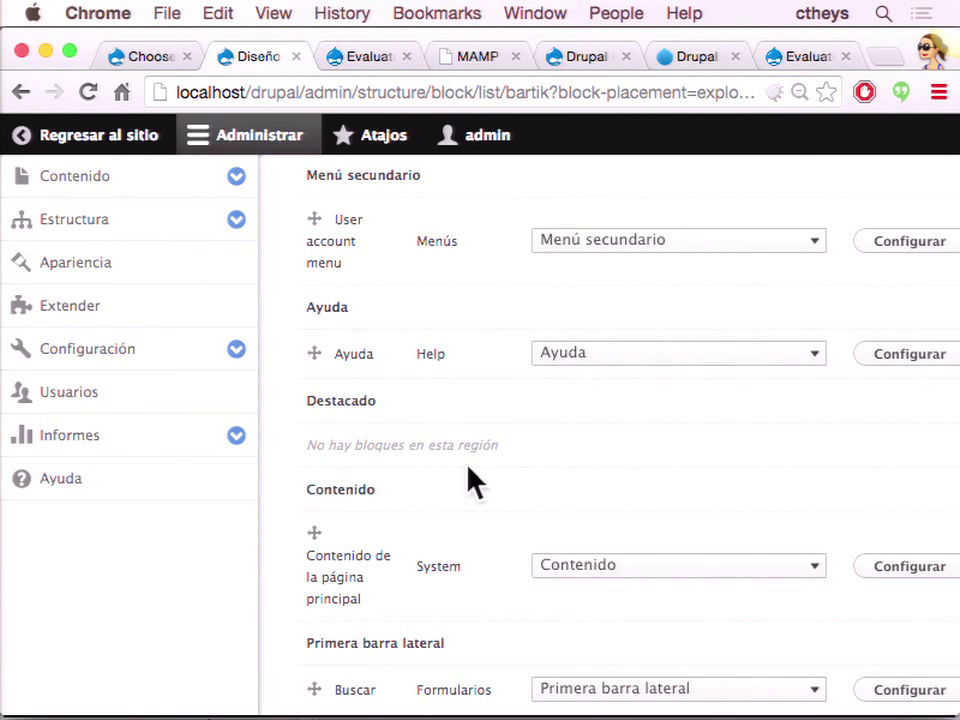
# - Move the Explorar el mundo block above Buscar in Primera barra lateral, save the block layout and view the site's front page
pyautogui.scroll(-5, 493, 444)
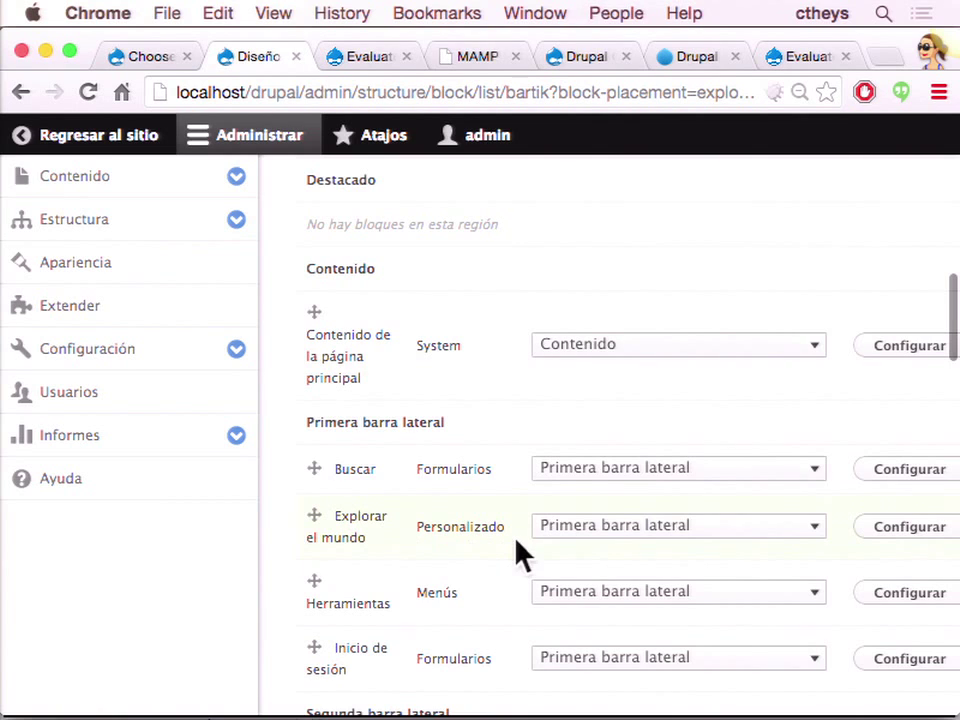
pyautogui.scroll(-1, 516, 553)
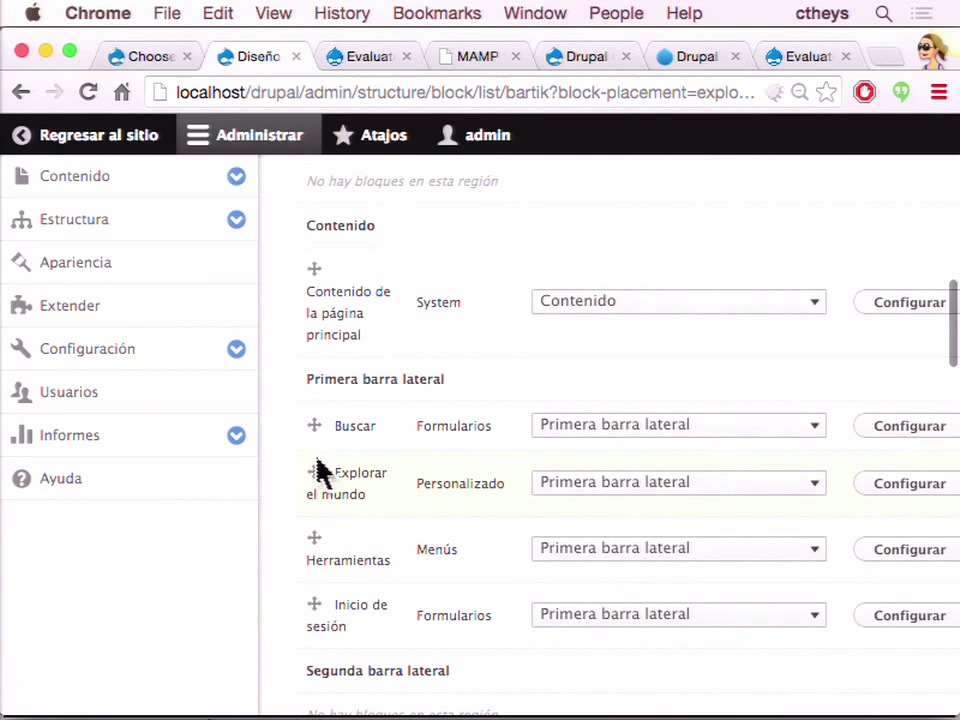
pyautogui.moveTo(315, 468); pyautogui.dragTo(317, 431)
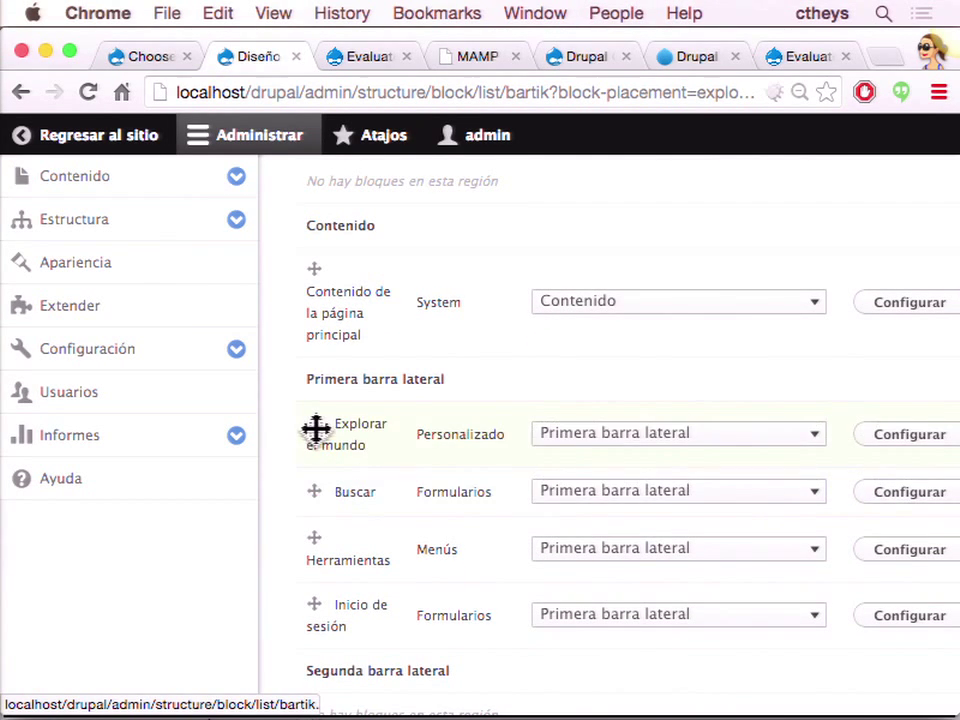
pyautogui.scroll(2, 317, 435)
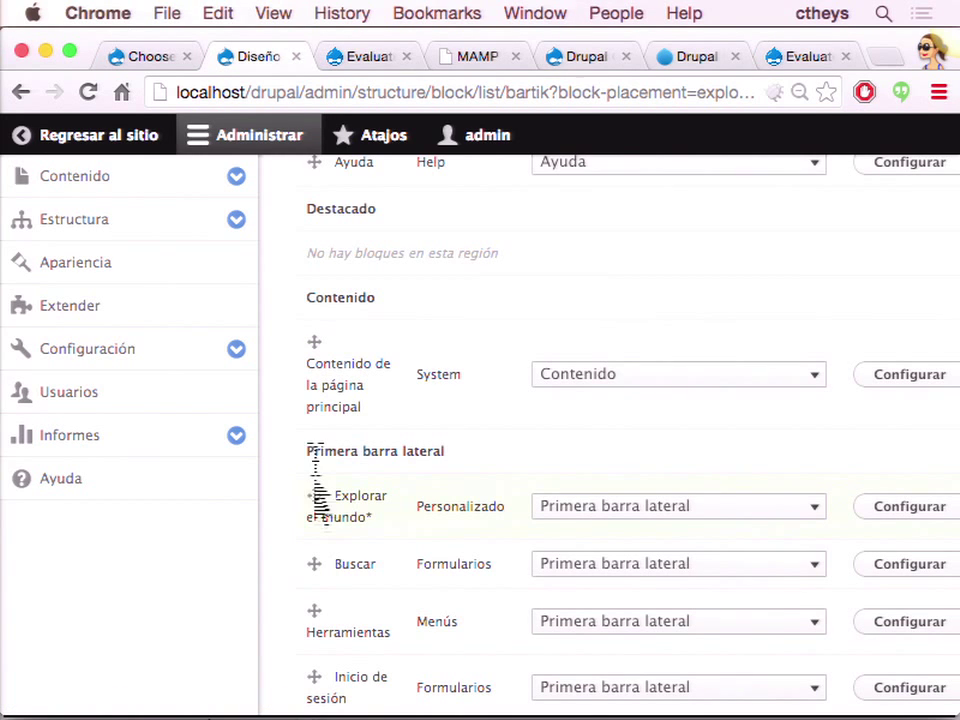
pyautogui.scroll(-15, 321, 560)
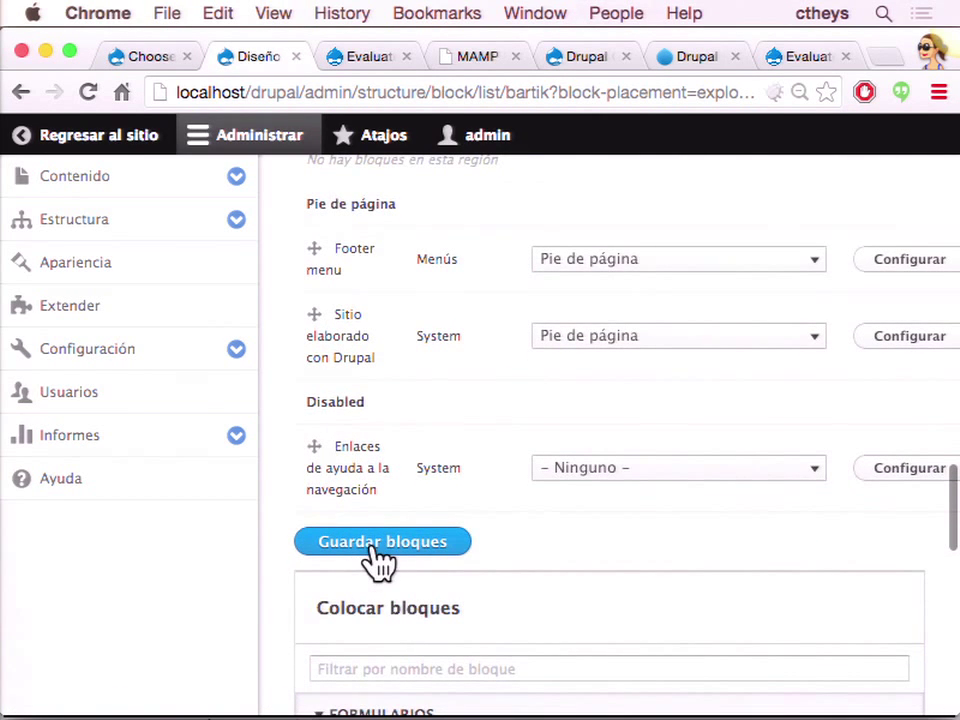
pyautogui.click(378, 562)
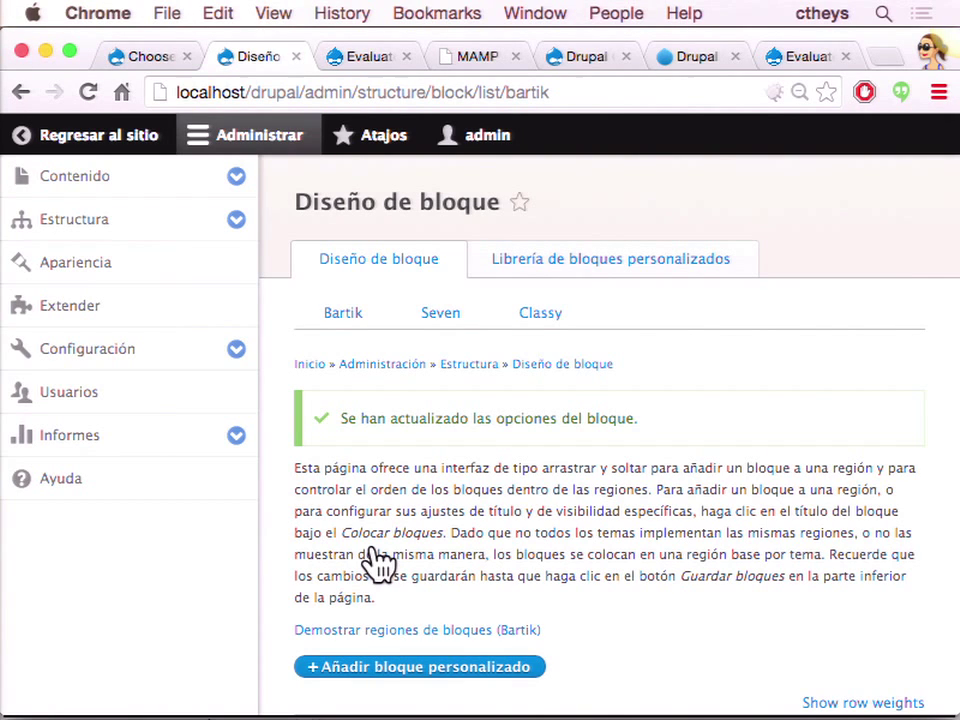
pyautogui.click(70, 150)
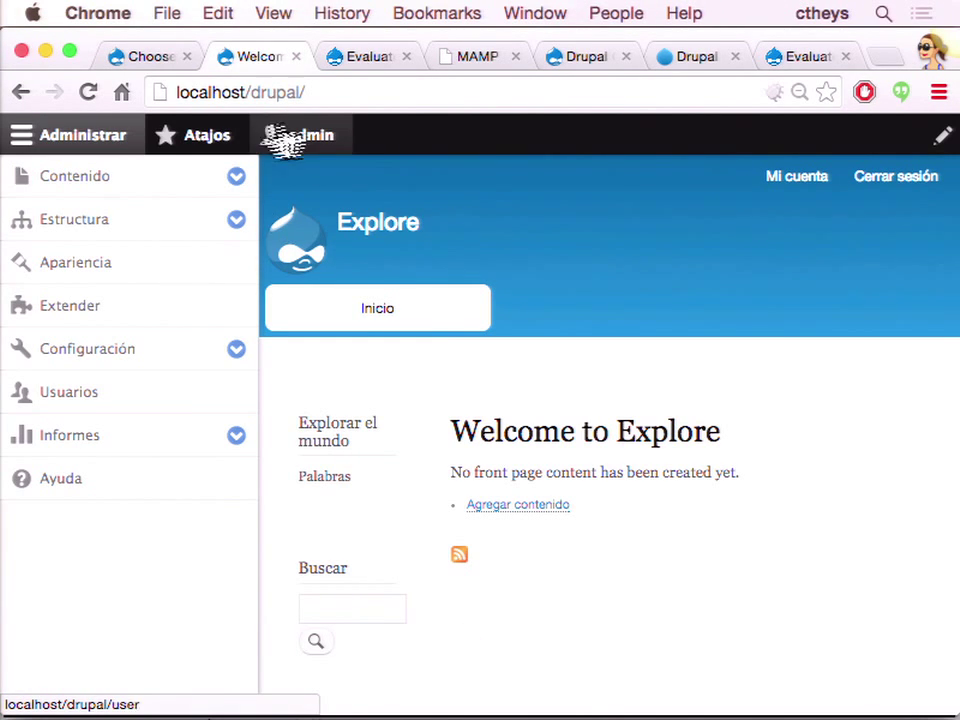
# - Open the Idioma del contenido settings and enable custom language options for Bloque personalizado, Contenido, Custom menu link and Término de taxonomía
pyautogui.click(200, 140)
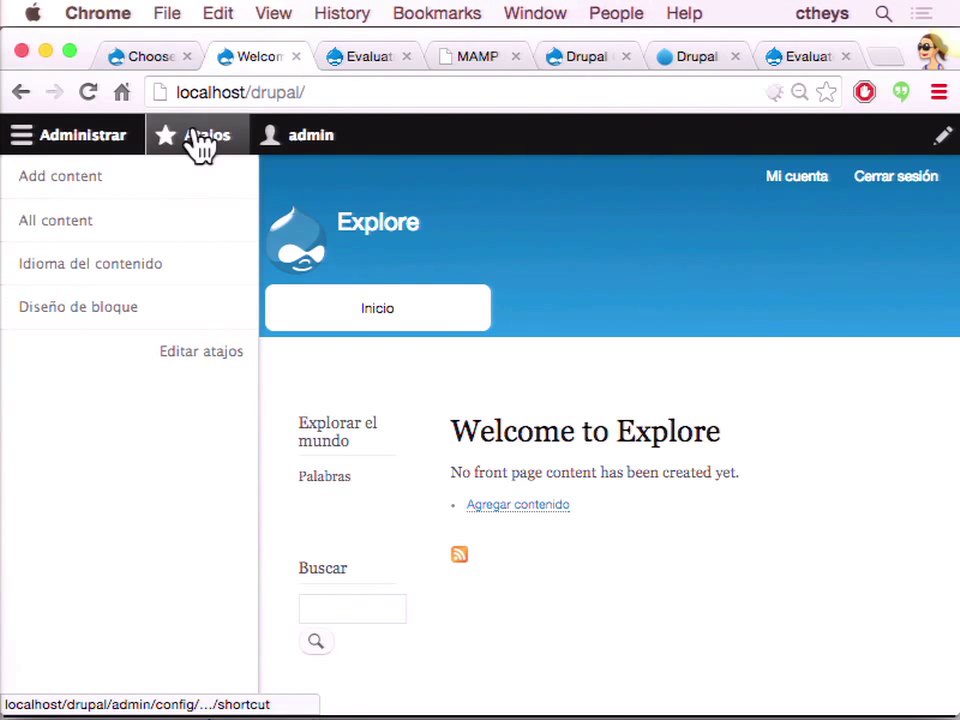
pyautogui.click(141, 262)
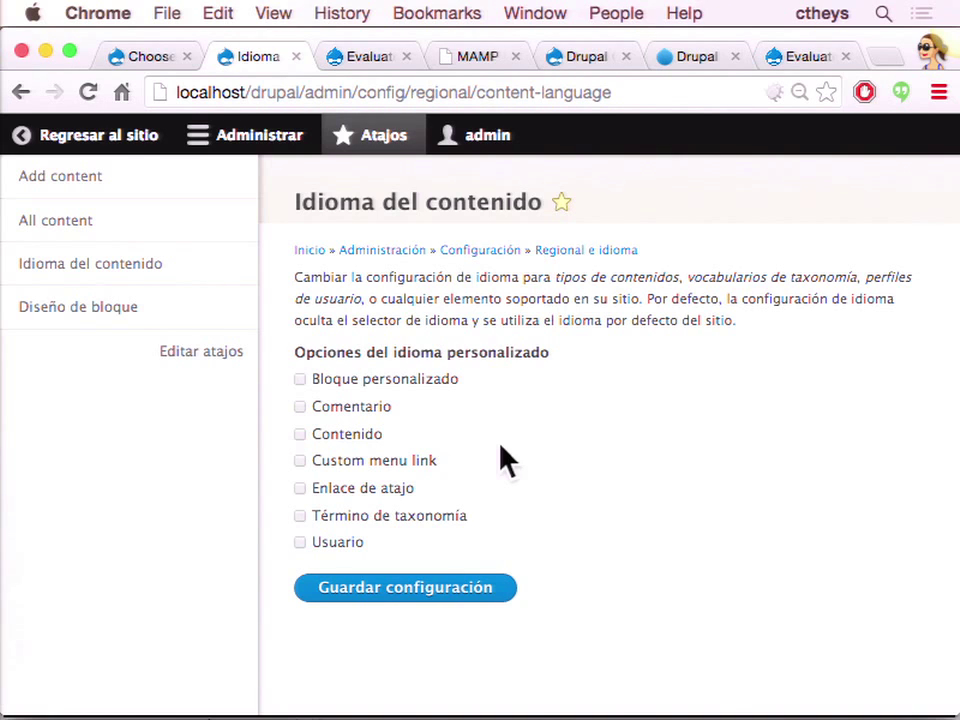
pyautogui.click(300, 379)
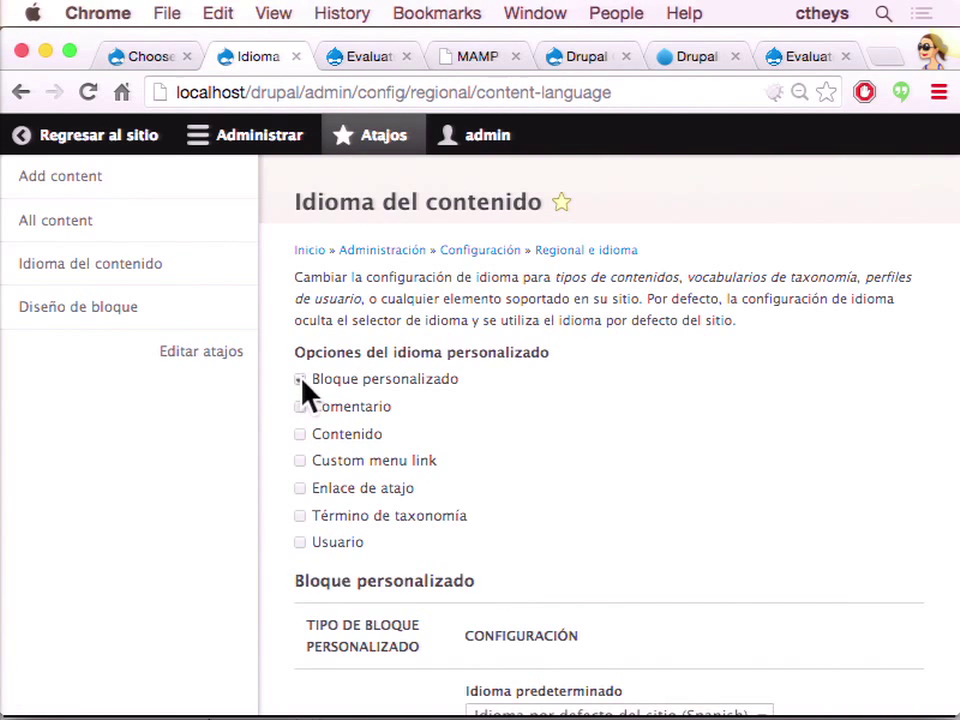
pyautogui.click(300, 433)
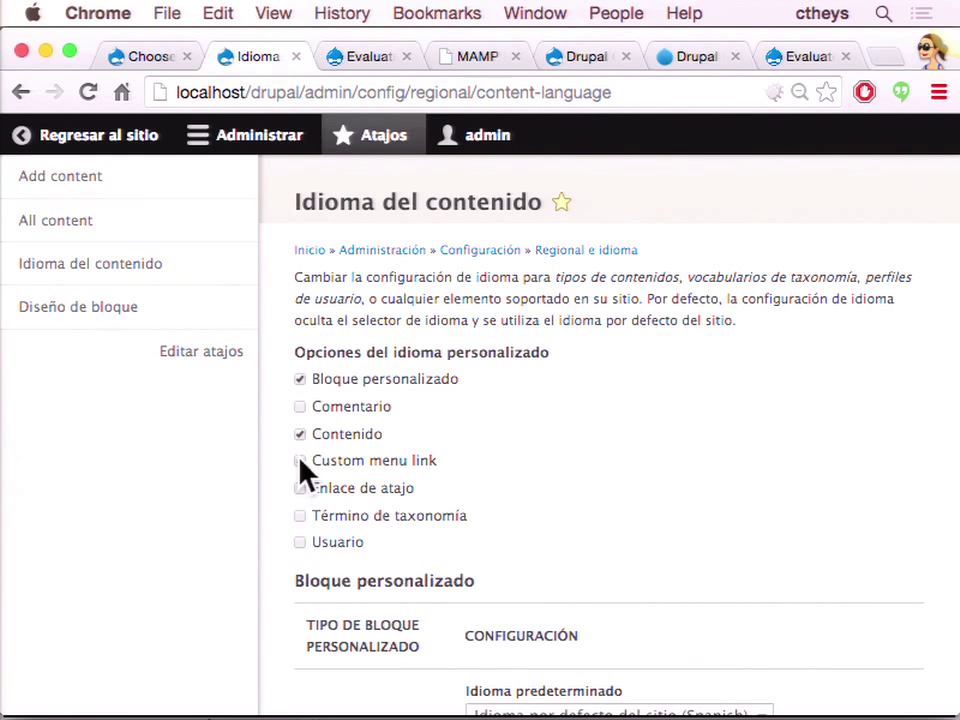
pyautogui.click(300, 461)
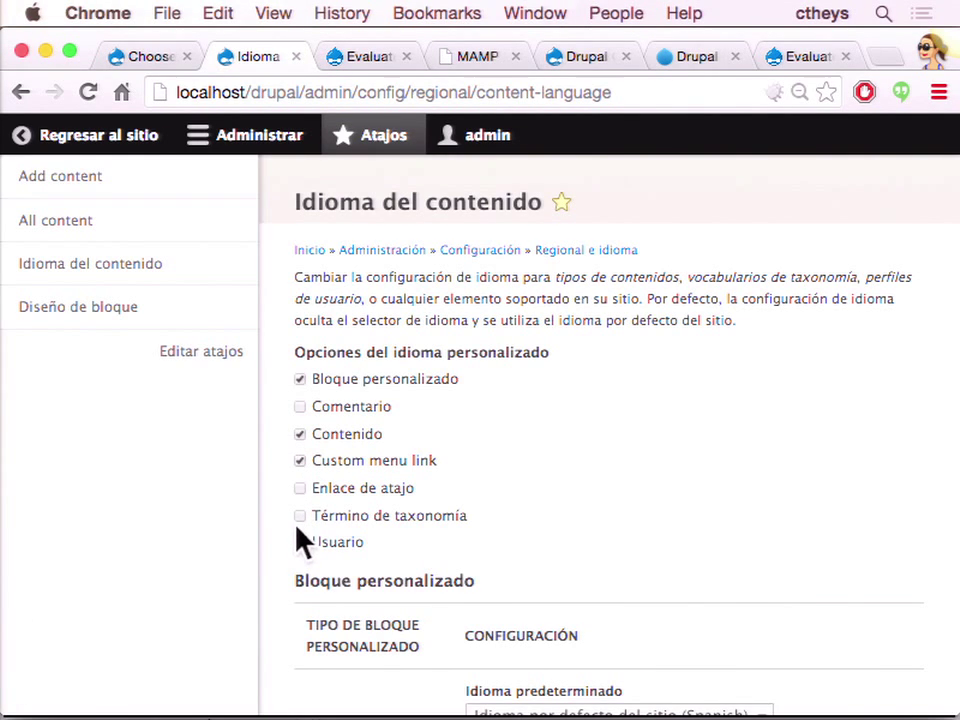
pyautogui.click(300, 515)
# - Show the language selector when creating and editing Basic block, keeping the site's default language (Spanish)
pyautogui.scroll(-5, 622, 515)
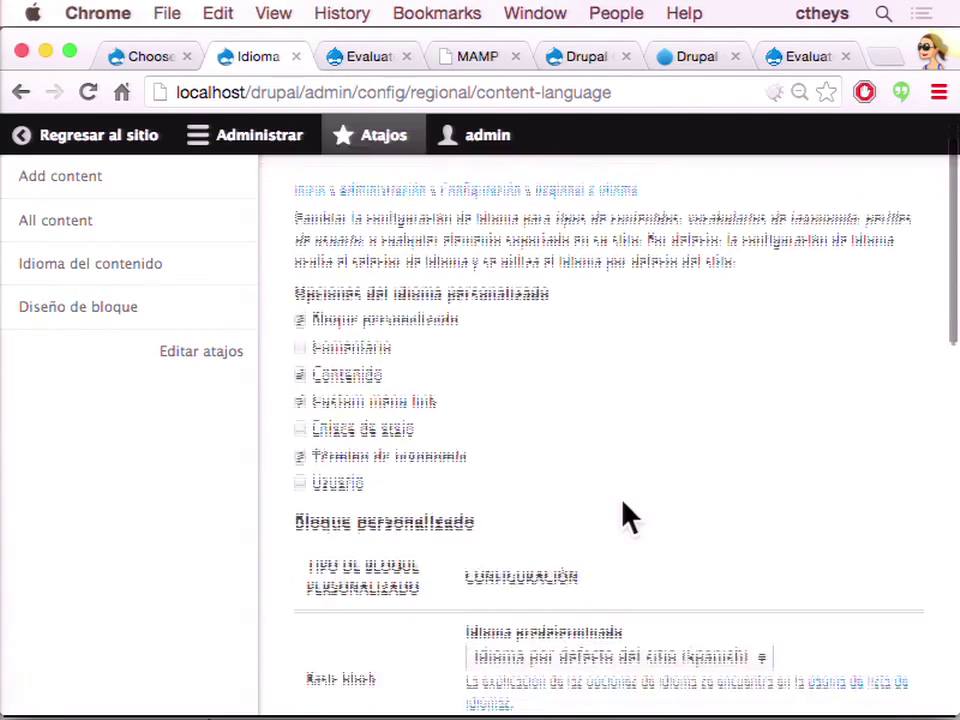
pyautogui.scroll(-3, 630, 520)
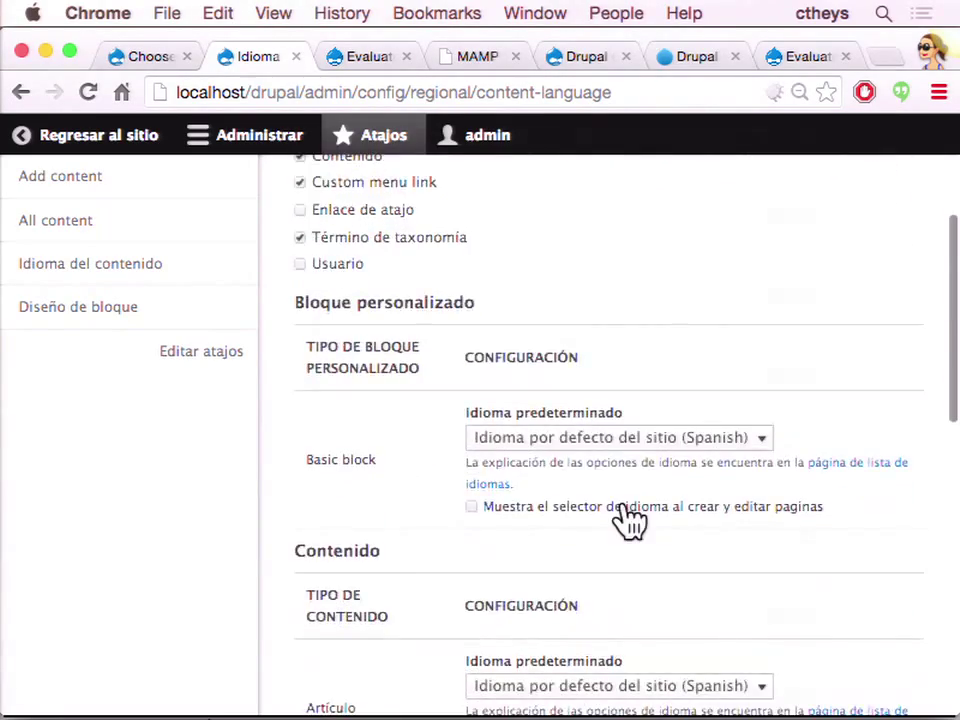
pyautogui.scroll(-1, 627, 515)
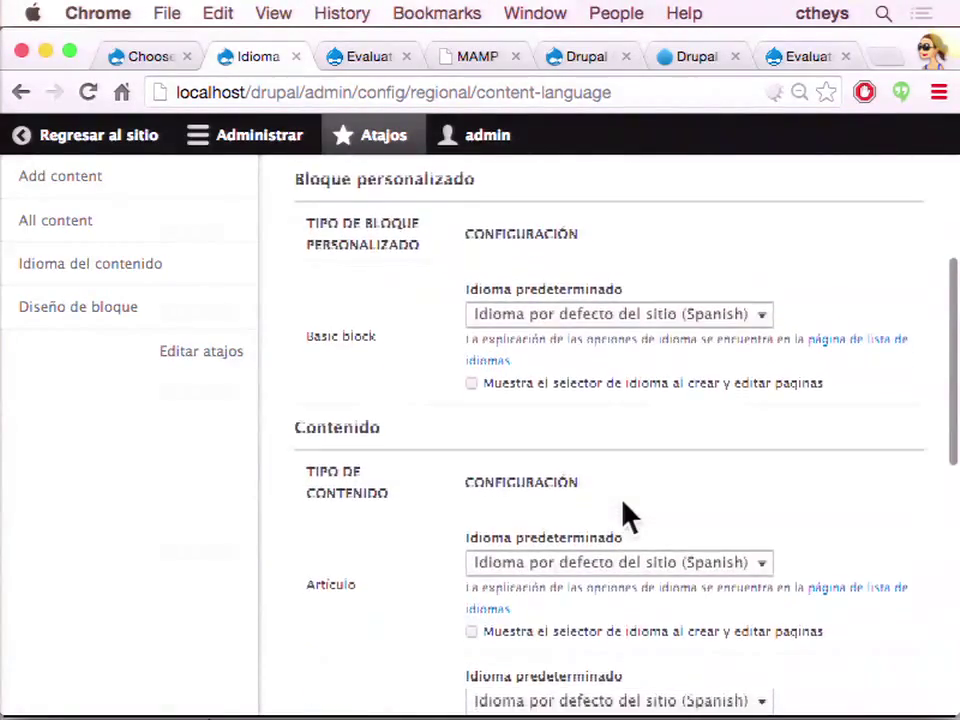
pyautogui.click(764, 314)
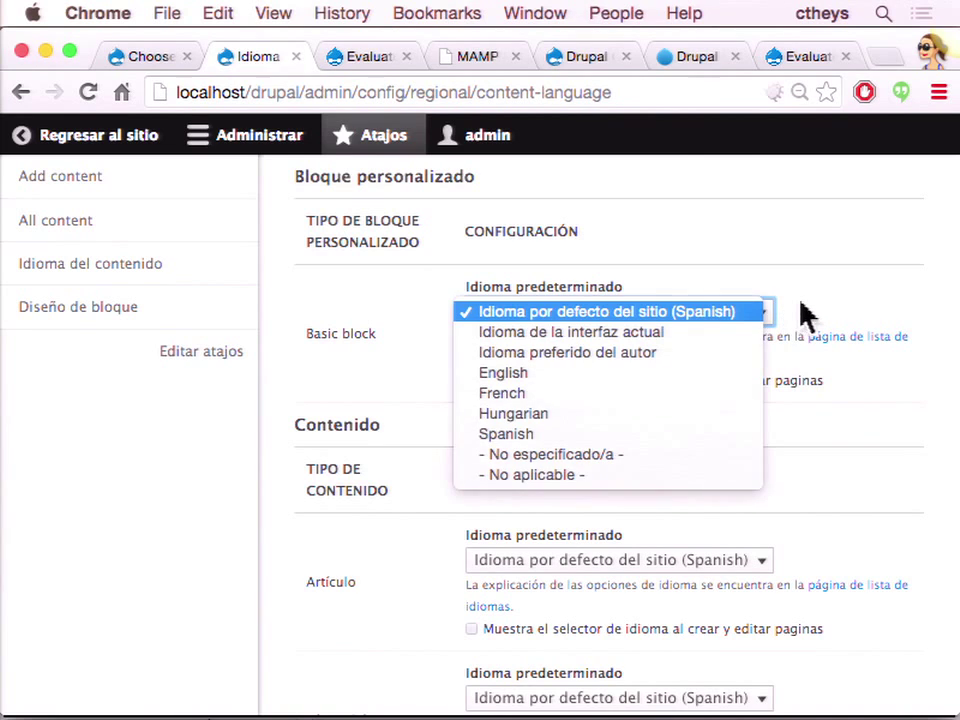
pyautogui.click(803, 316)
pyautogui.click(471, 380)
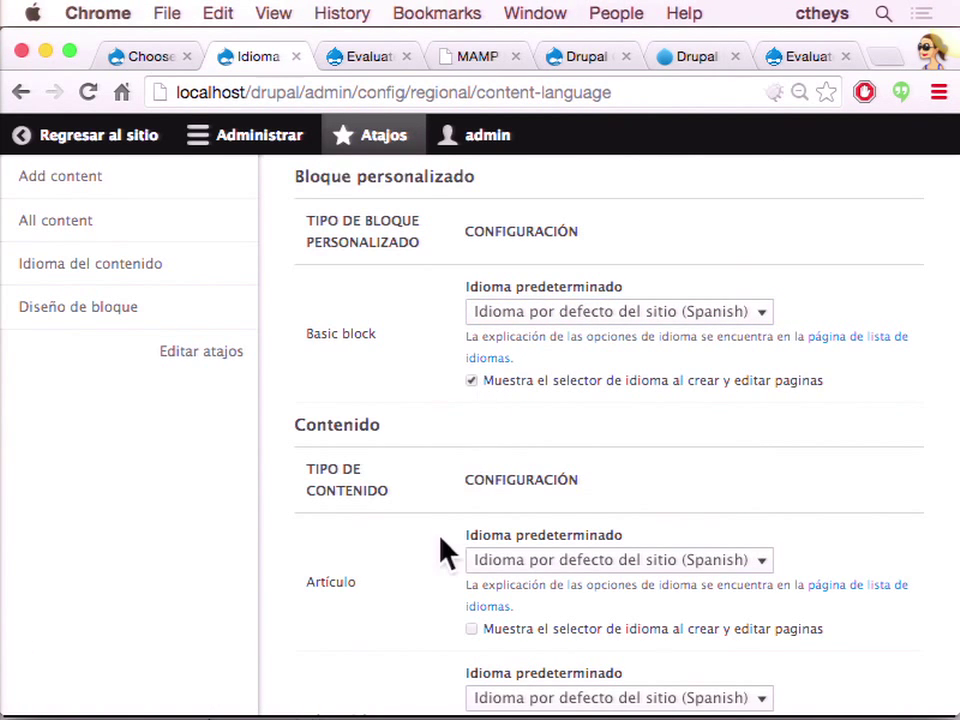
# - Show the language selector for Artículo, Página básica, Custom menu link and Etiquetas as well, and save the content language configuration
pyautogui.scroll(-2, 439, 546)
pyautogui.click(471, 524)
pyautogui.scroll(-3, 435, 570)
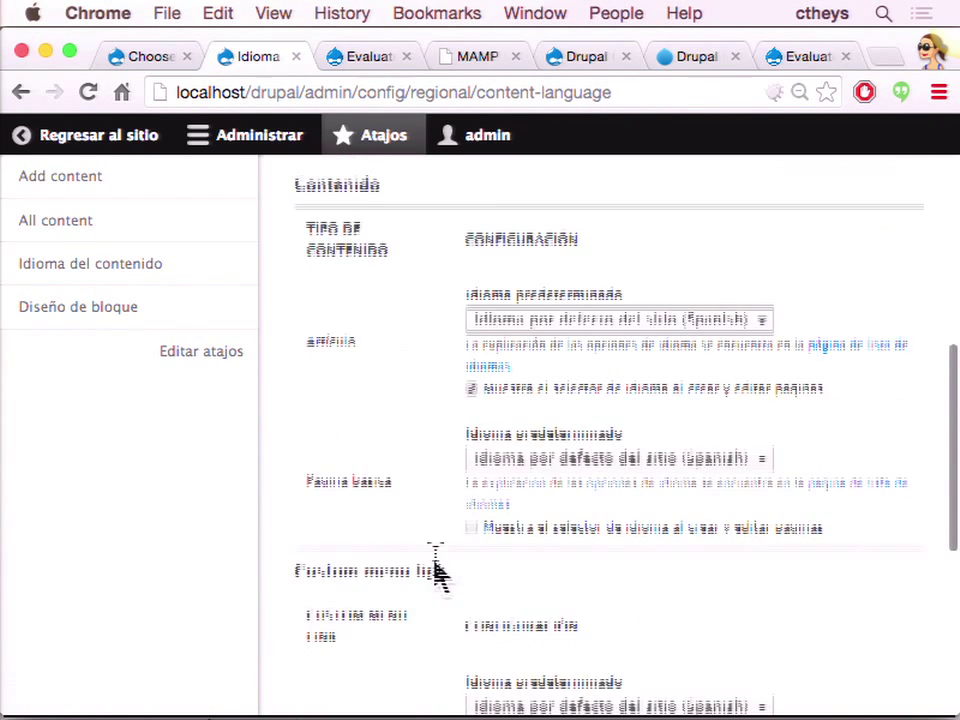
pyautogui.click(471, 518)
pyautogui.scroll(-4, 428, 638)
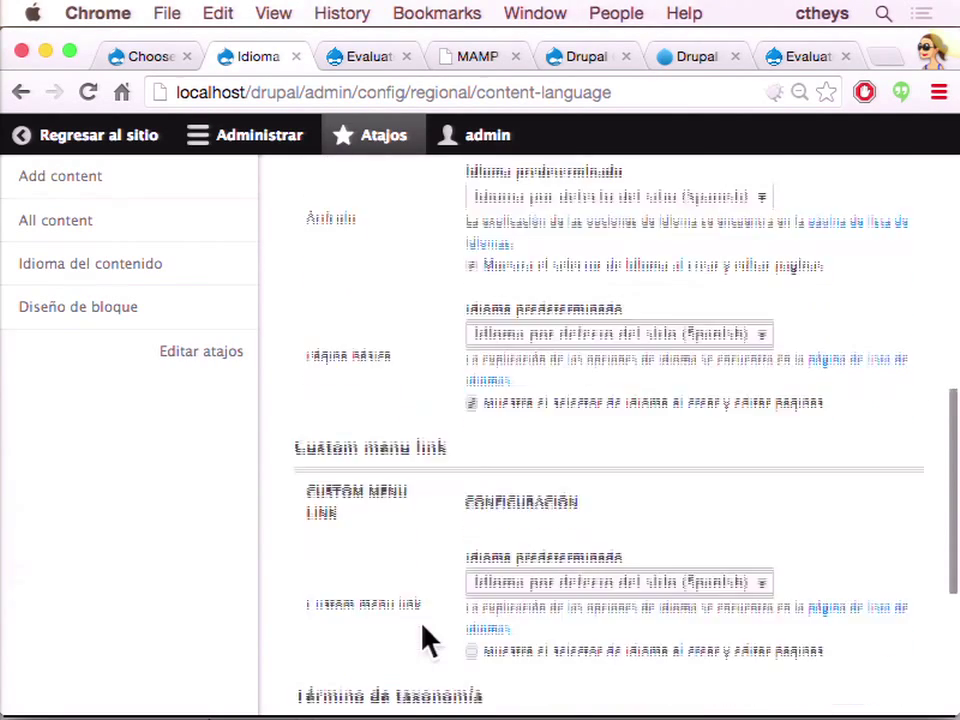
pyautogui.click(471, 532)
pyautogui.scroll(-3, 428, 561)
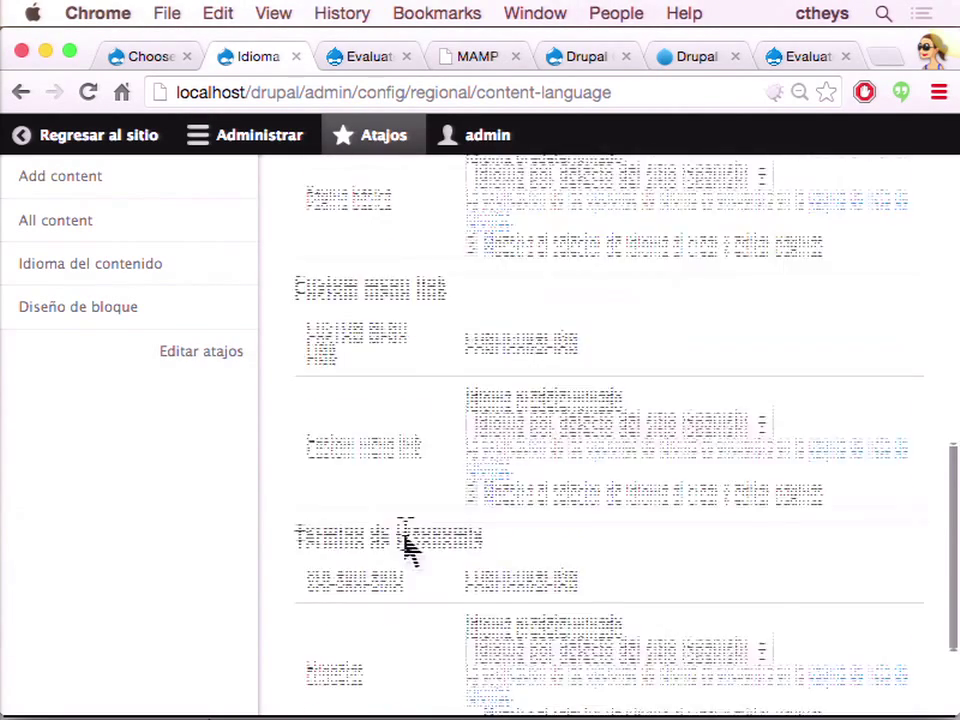
pyautogui.click(471, 595)
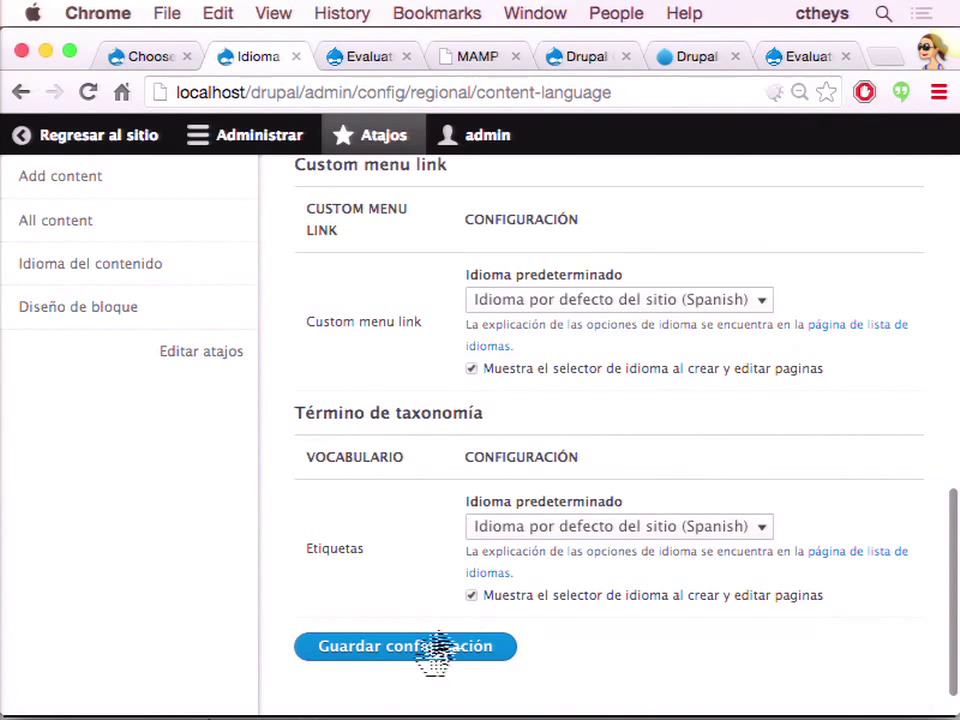
pyautogui.click(356, 652)
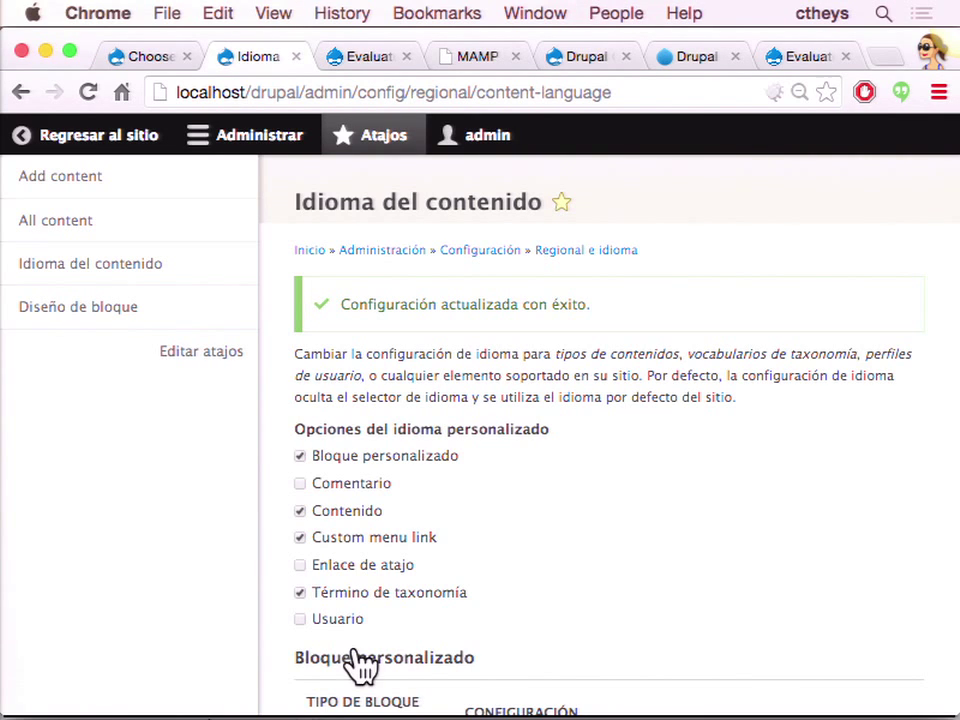
# - Open the Explorar el mundo block for editing from the front page, examine its Idioma setting and return to the site without saving
pyautogui.click(88, 150)
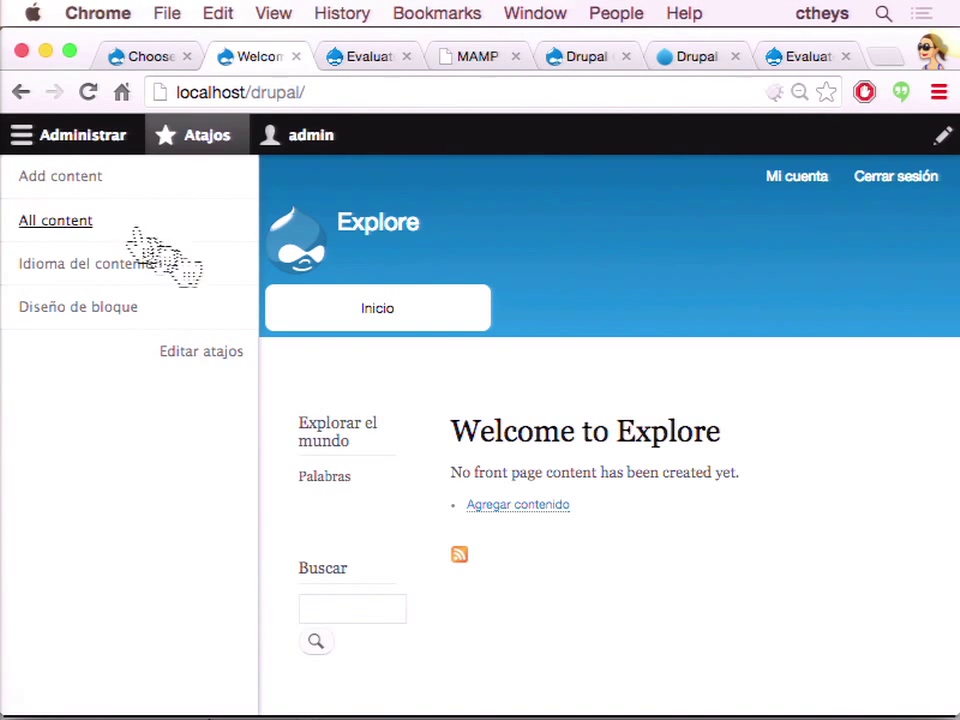
pyautogui.click(401, 423)
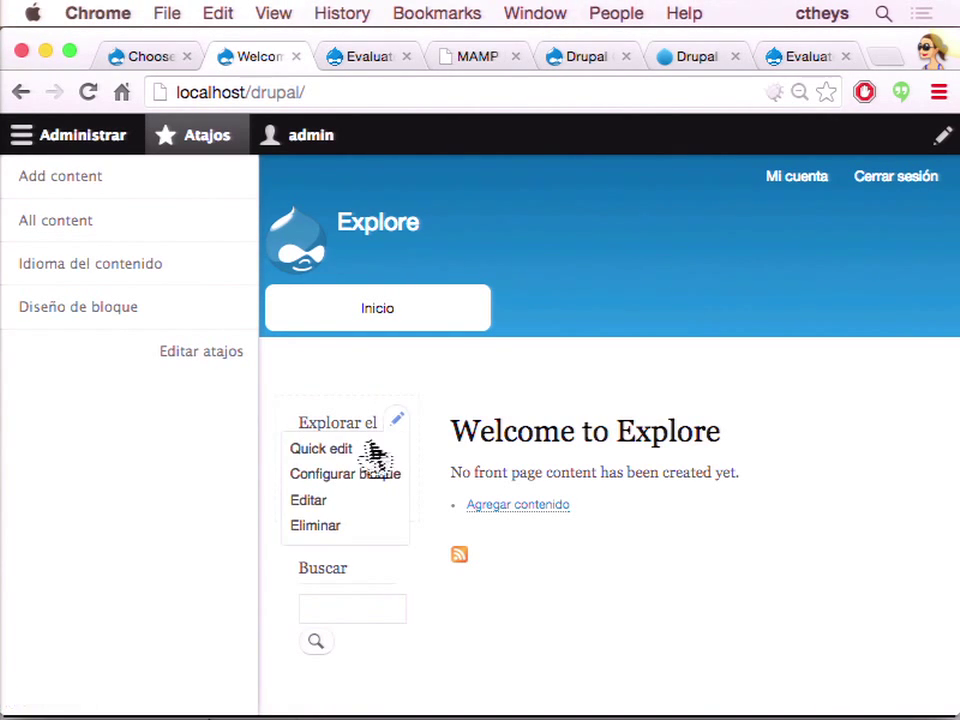
pyautogui.click(368, 450)
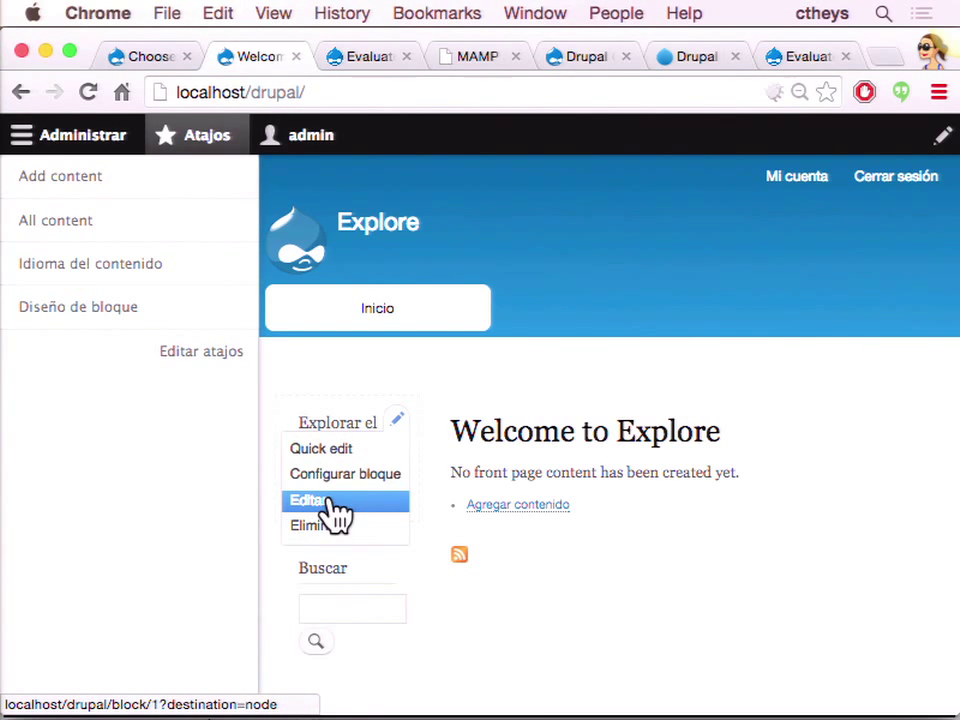
pyautogui.click(334, 501)
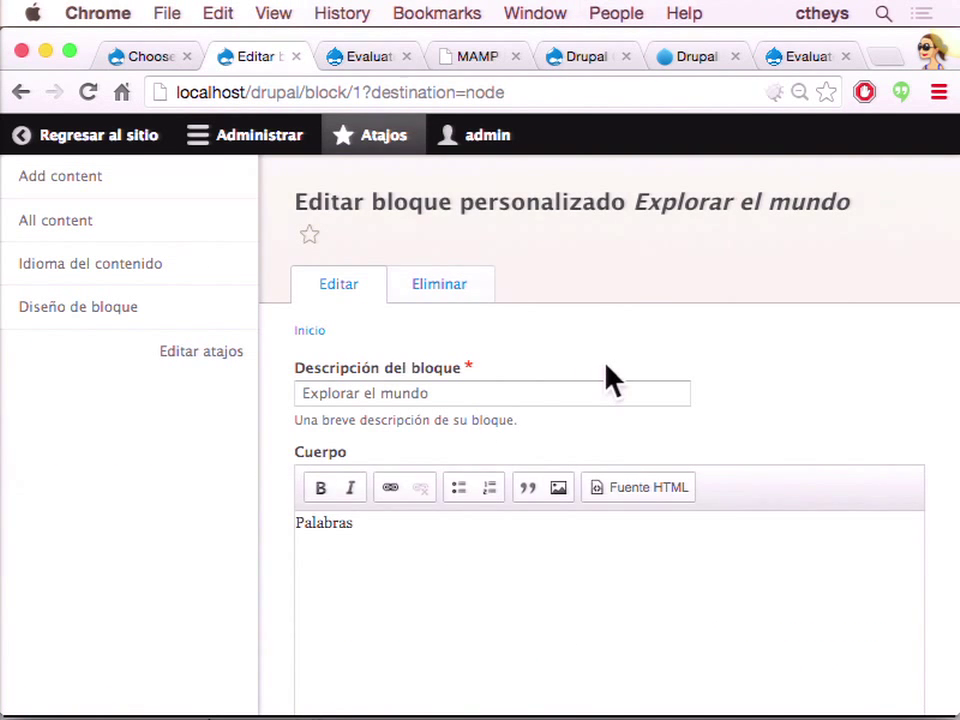
pyautogui.scroll(-3, 611, 375)
pyautogui.scroll(-8, 611, 378)
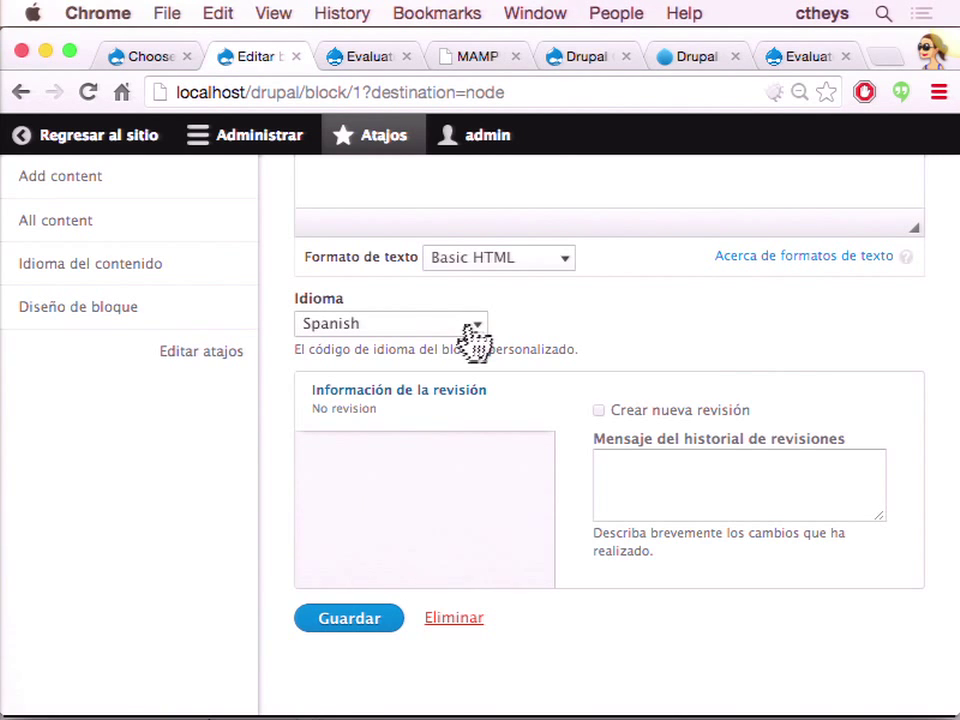
pyautogui.scroll(4, 420, 470)
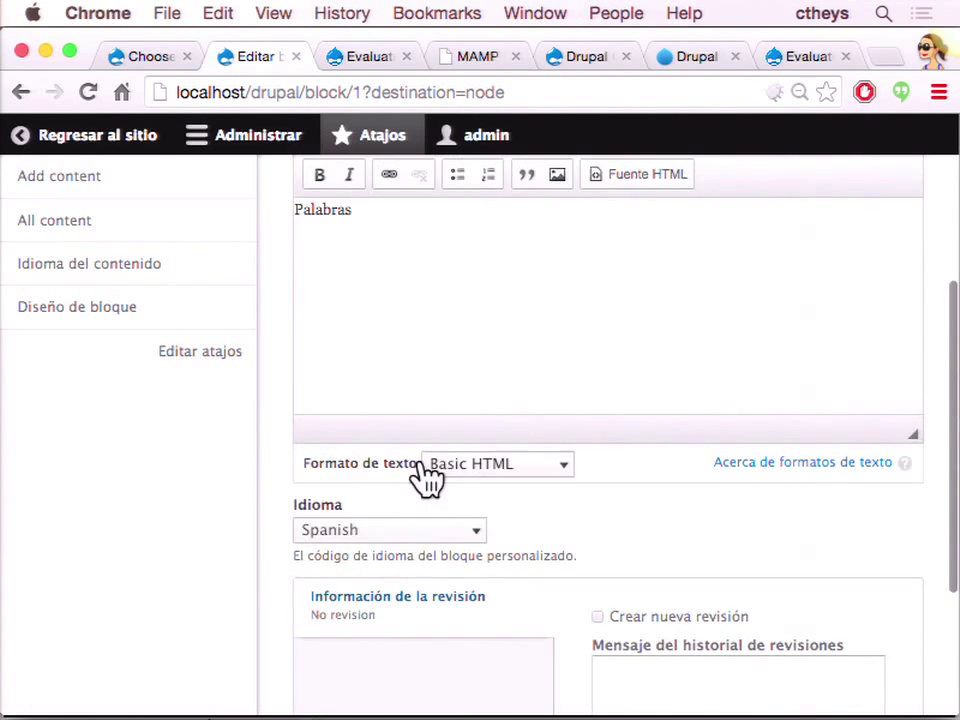
pyautogui.scroll(-4, 426, 478)
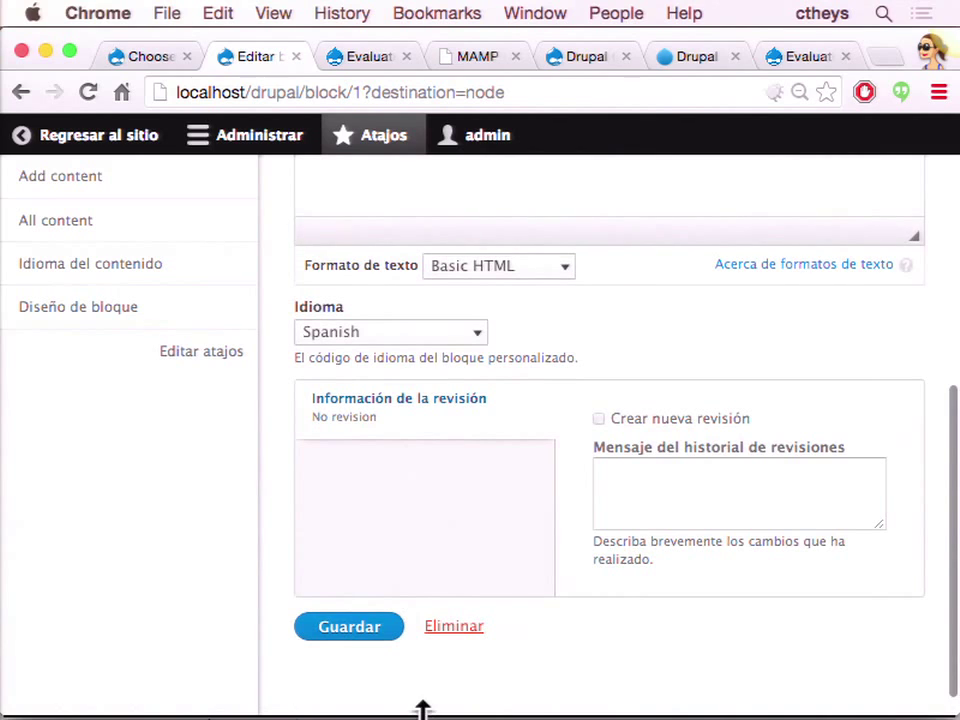
pyautogui.scroll(12, 115, 508)
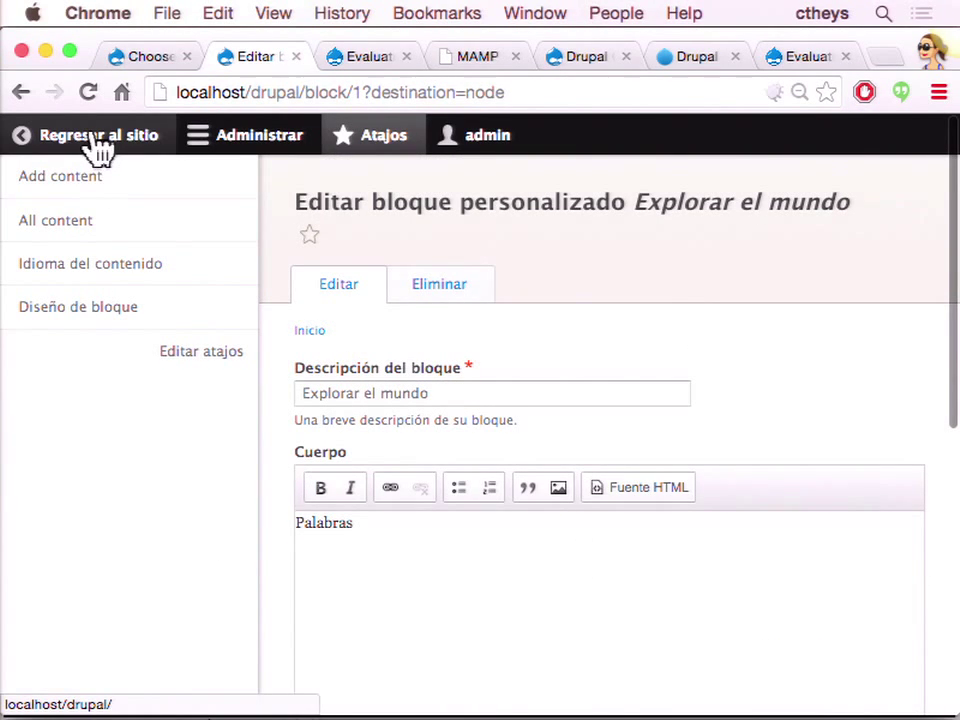
pyautogui.click(99, 145)
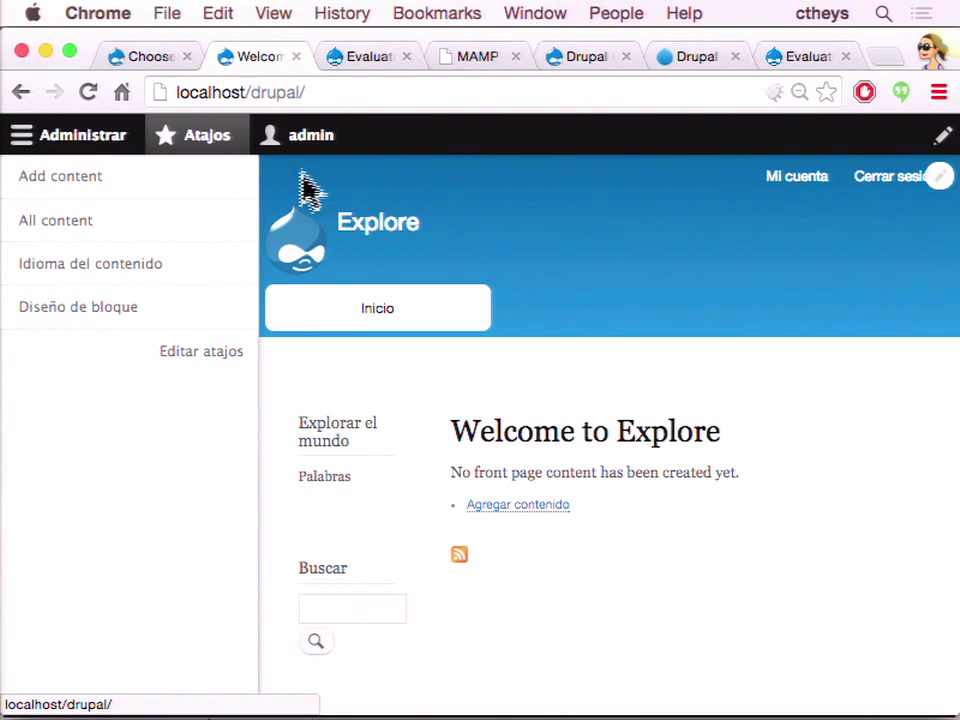
# - Open the Diseño de bloque page from the shortcuts and examine the blocks placed in Primera barra lateral
pyautogui.click(100, 142)
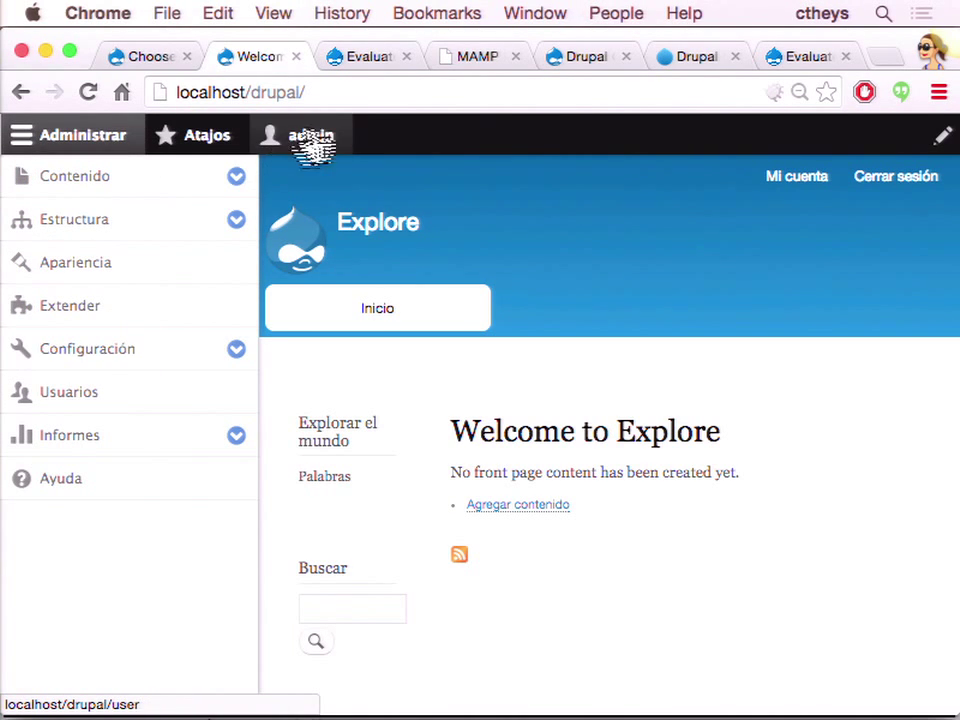
pyautogui.click(205, 145)
pyautogui.click(108, 318)
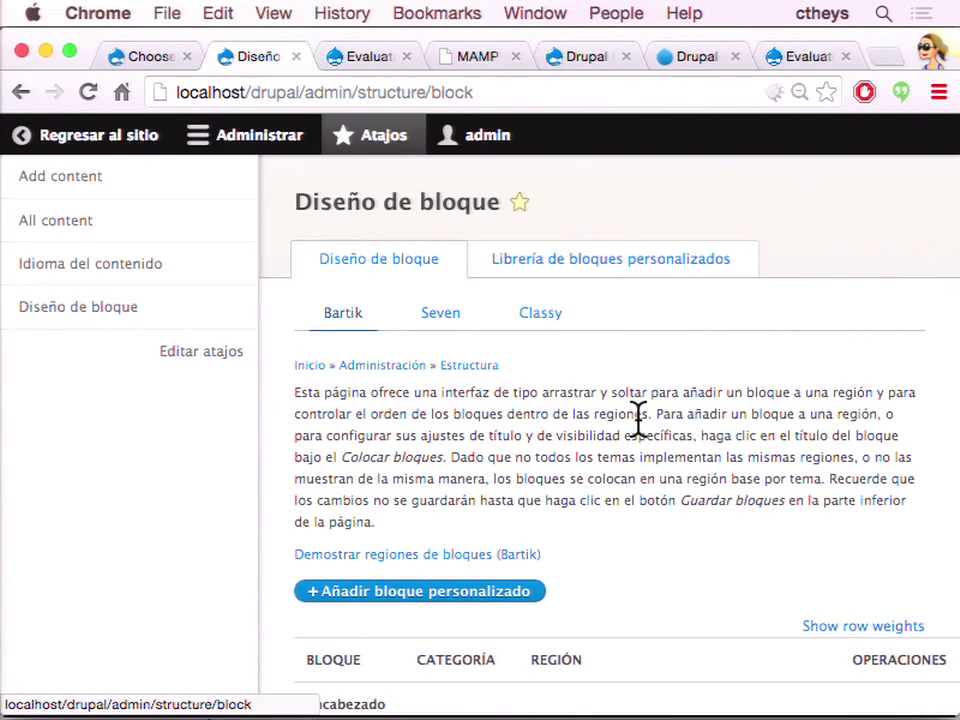
pyautogui.scroll(-5, 638, 420)
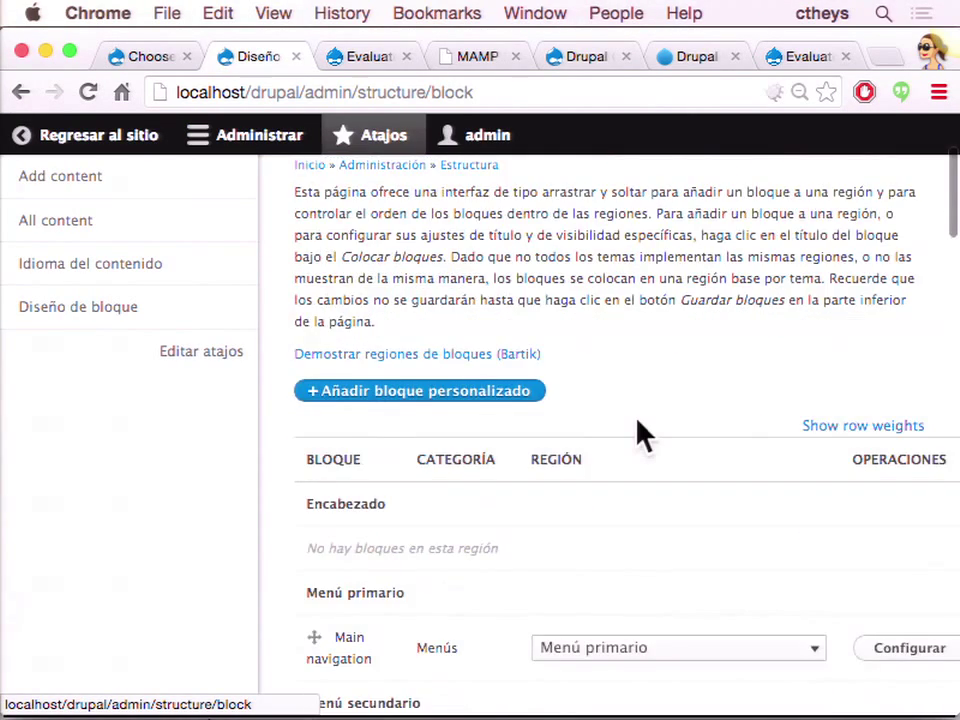
pyautogui.scroll(2, 643, 435)
pyautogui.scroll(3, 643, 435)
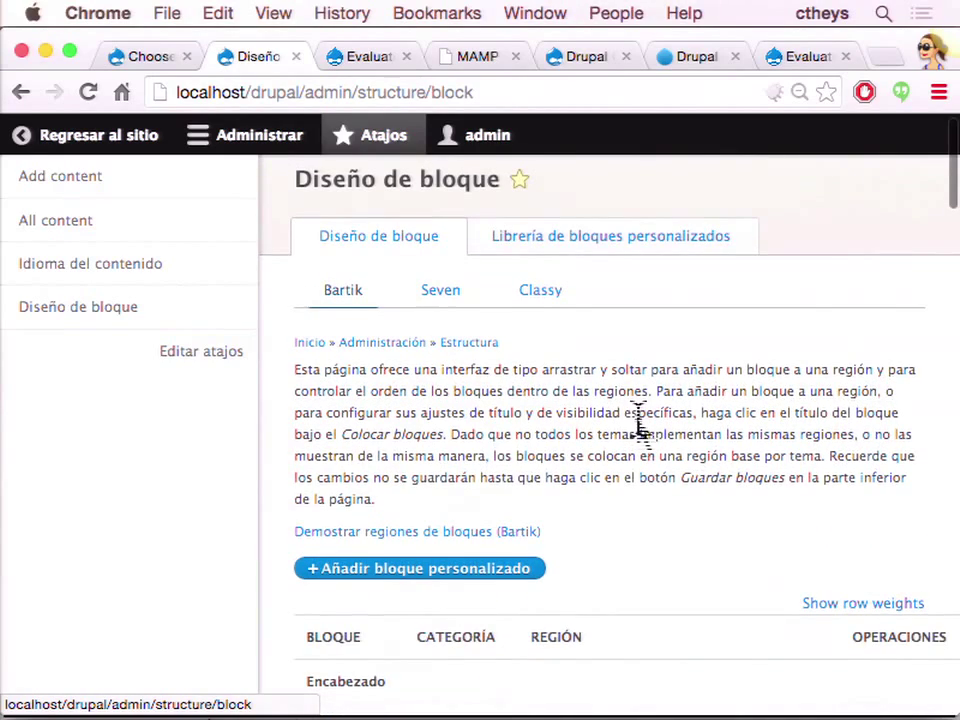
pyautogui.scroll(1, 640, 428)
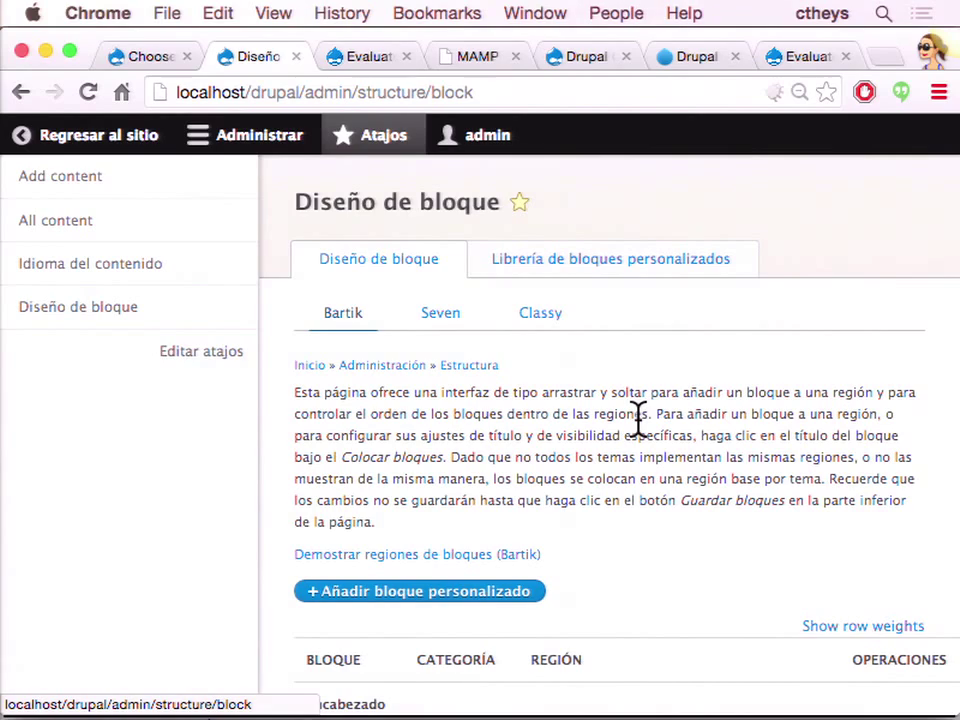
pyautogui.scroll(-10, 638, 420)
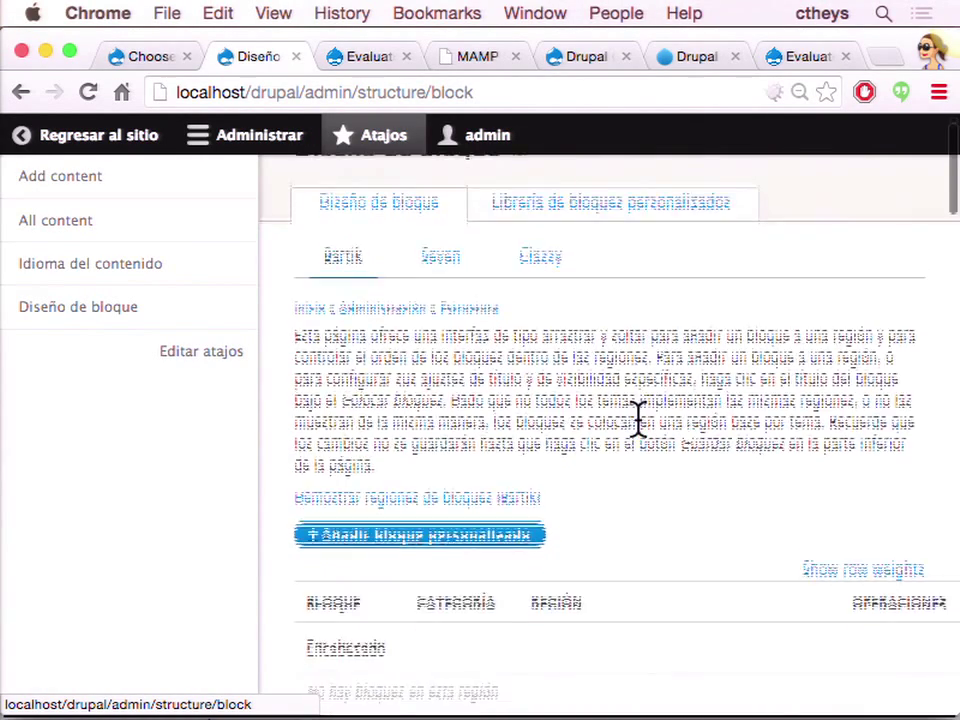
pyautogui.scroll(-3, 640, 435)
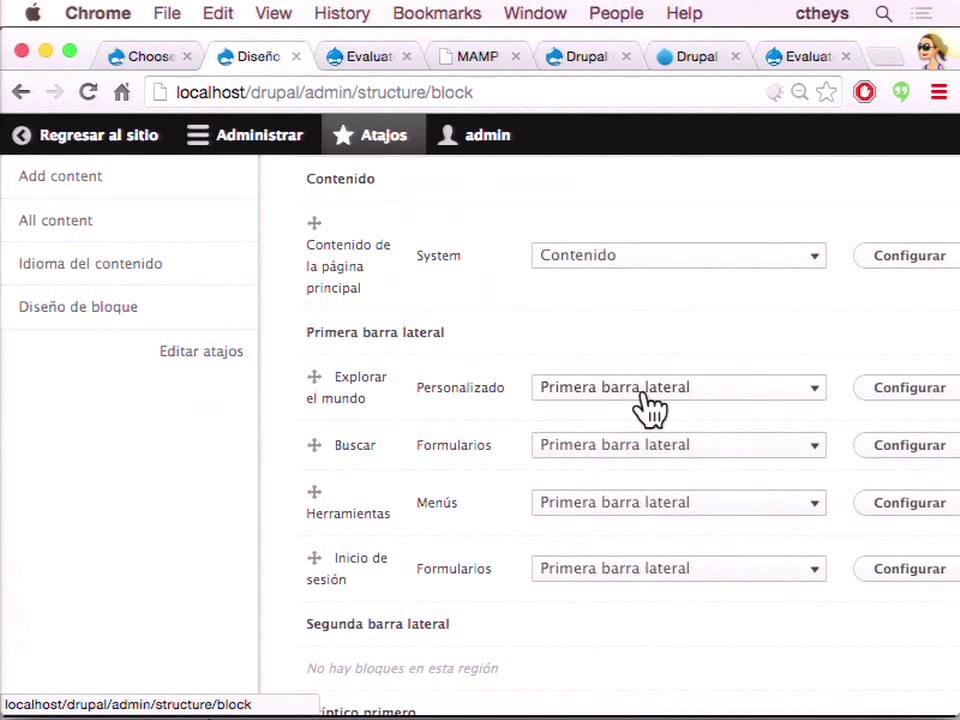
pyautogui.hscroll(2, 650, 407)
pyautogui.scroll(1, 645, 405)
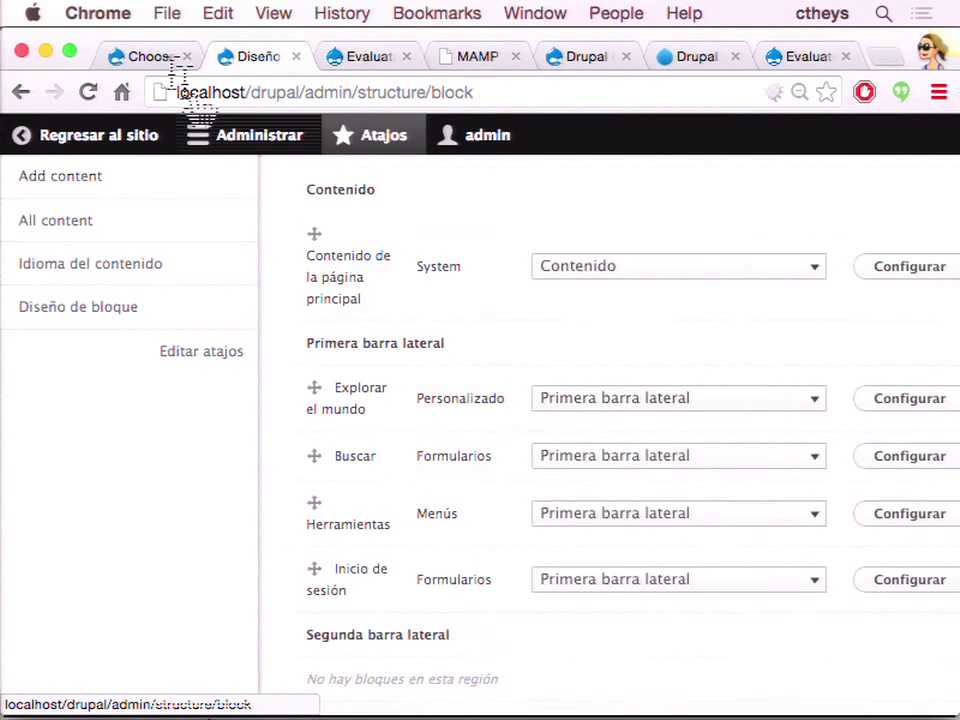
# - View the list of shortcut links, go back to the block layout page and look over its block list
pyautogui.click(208, 352)
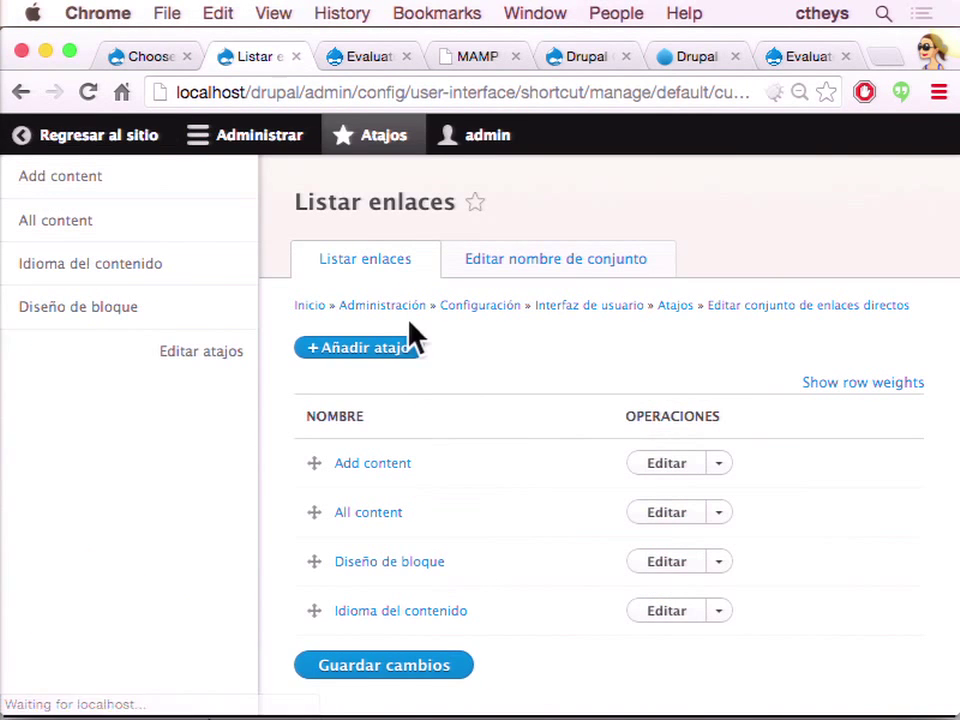
pyautogui.click(21, 91)
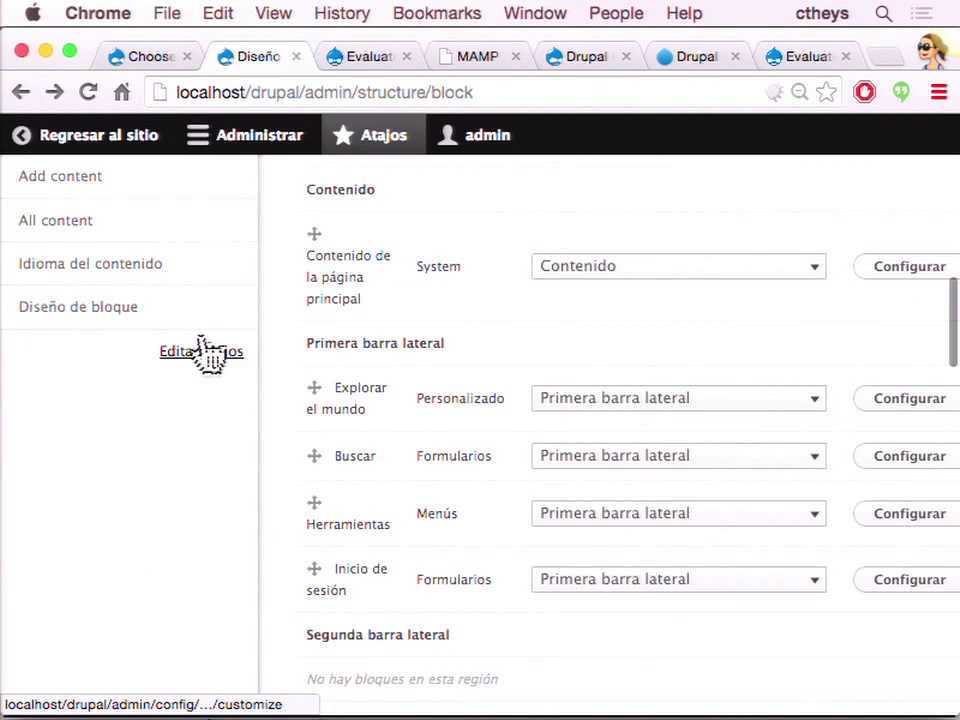
pyautogui.hscroll(2, 905, 268)
pyautogui.scroll(10, 905, 268)
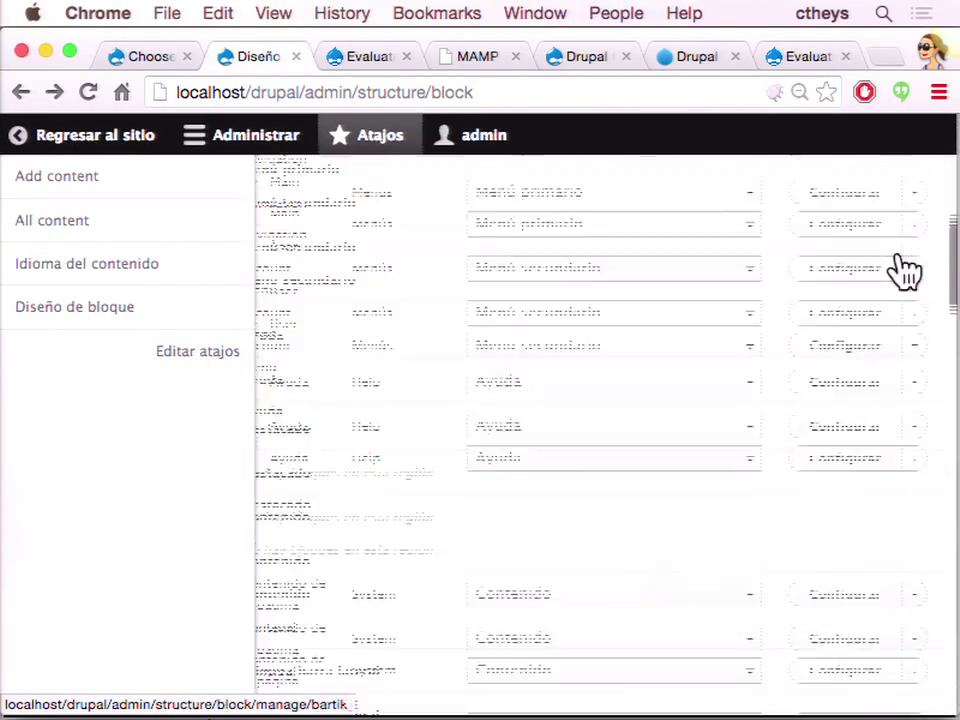
# - Look over the regions and their assigned blocks on the Diseño de bloque page, from Encabezado down to the footer columns
pyautogui.scroll(3, 905, 268)
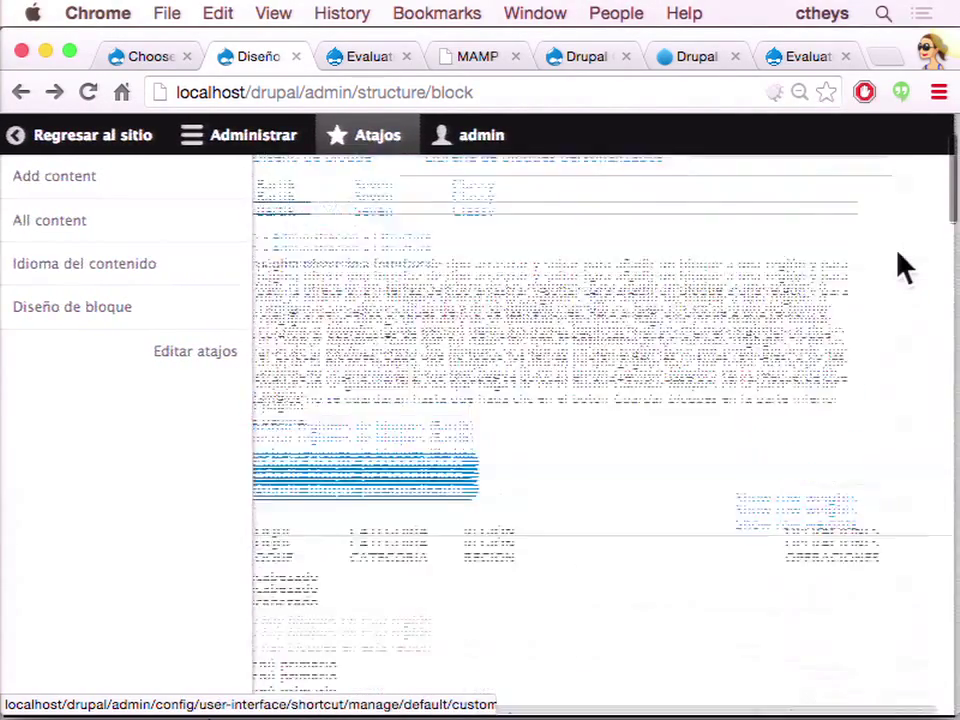
pyautogui.hscroll(-1, 905, 268)
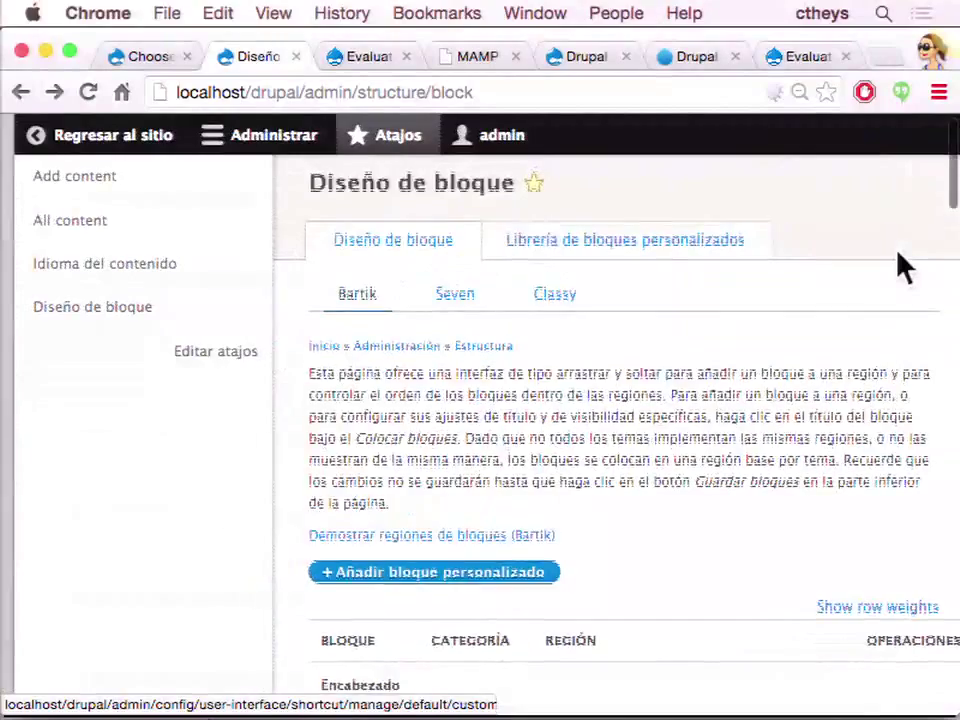
pyautogui.scroll(-10, 905, 268)
pyautogui.hscroll(1, 905, 268)
pyautogui.scroll(-10, 905, 268)
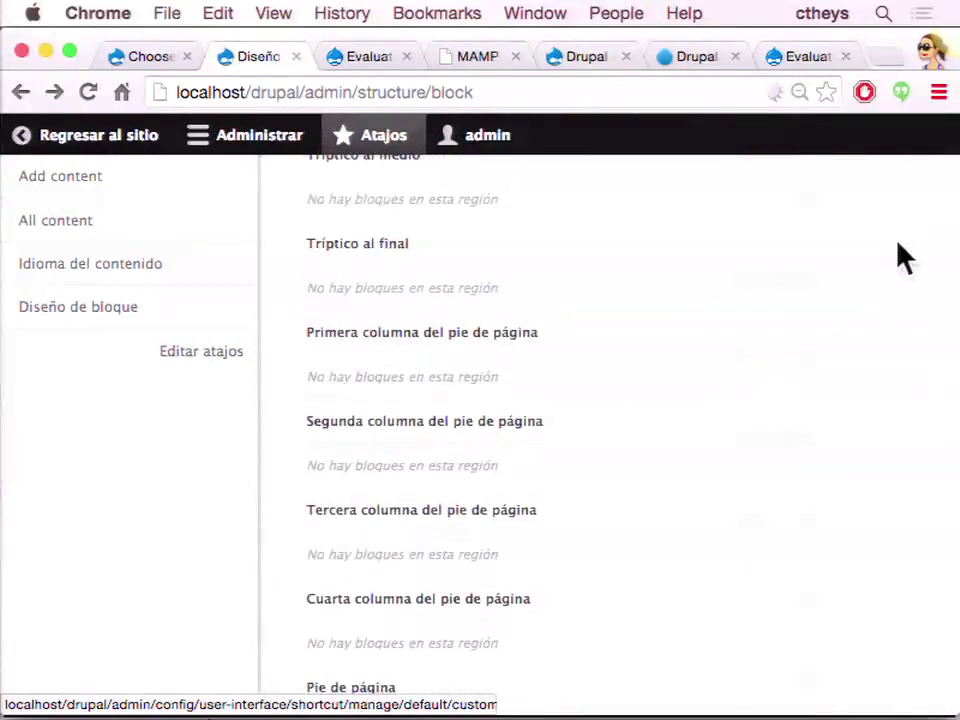
pyautogui.scroll(10, 905, 258)
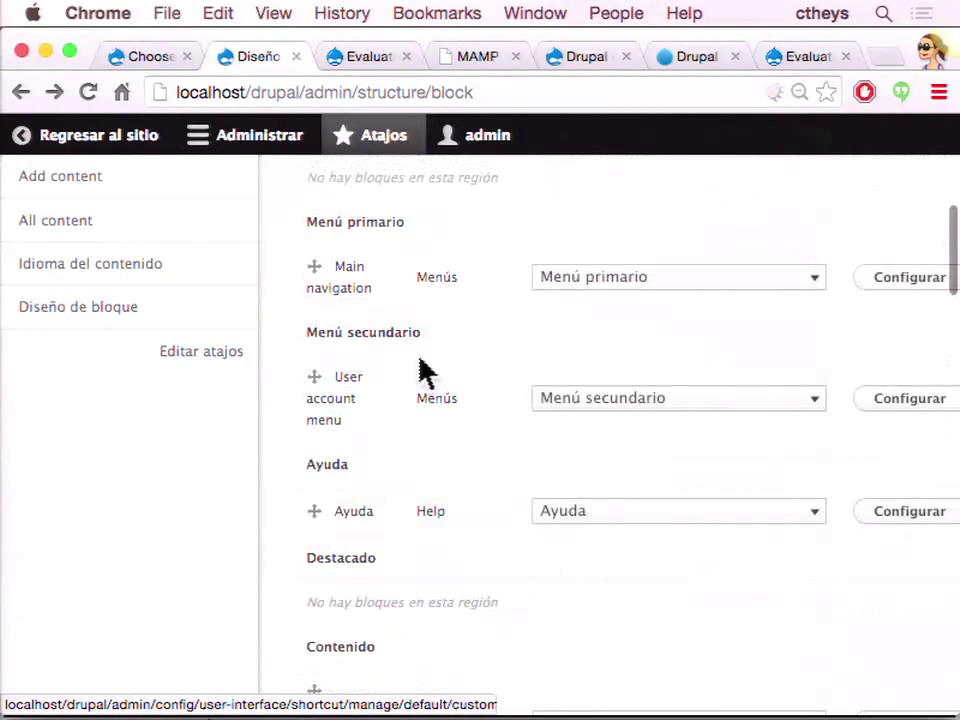
pyautogui.scroll(5, 354, 300)
pyautogui.scroll(-5, 352, 288)
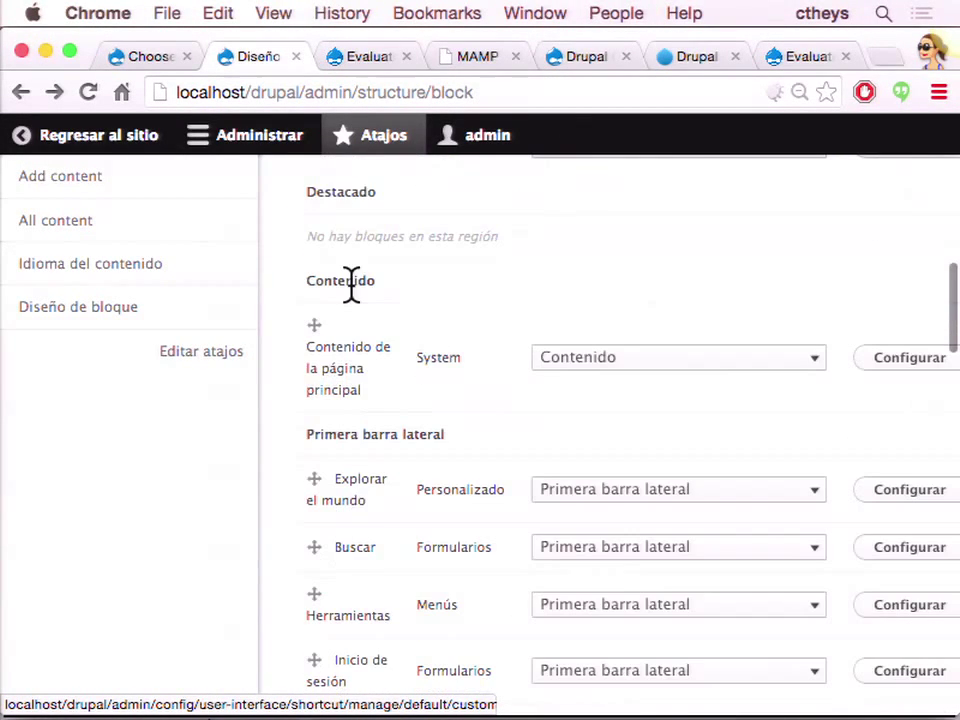
pyautogui.scroll(-15, 378, 476)
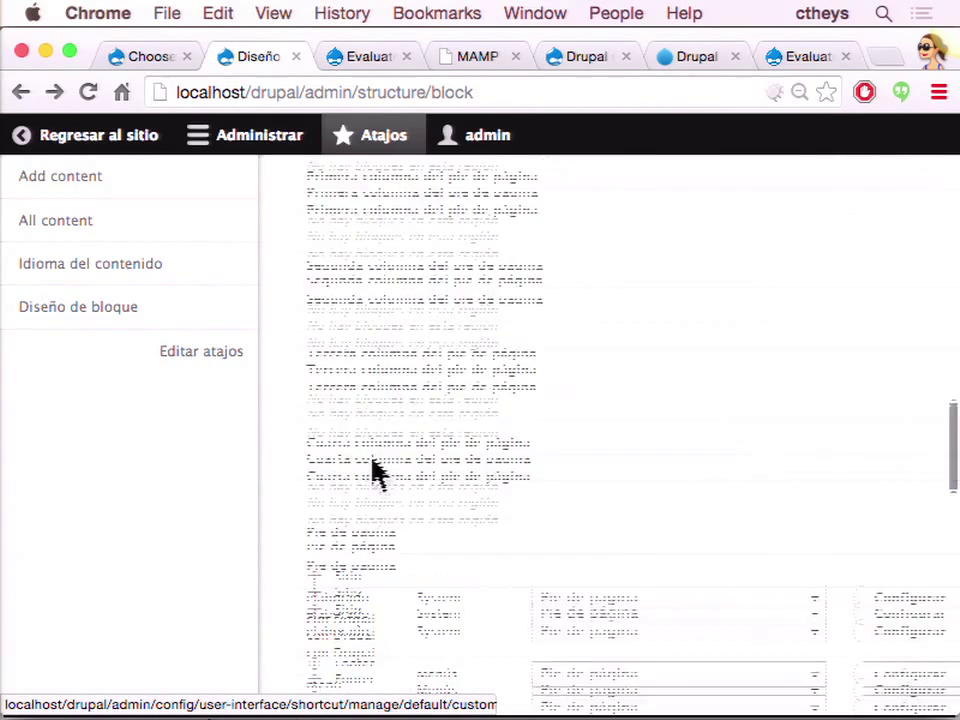
pyautogui.scroll(3, 378, 472)
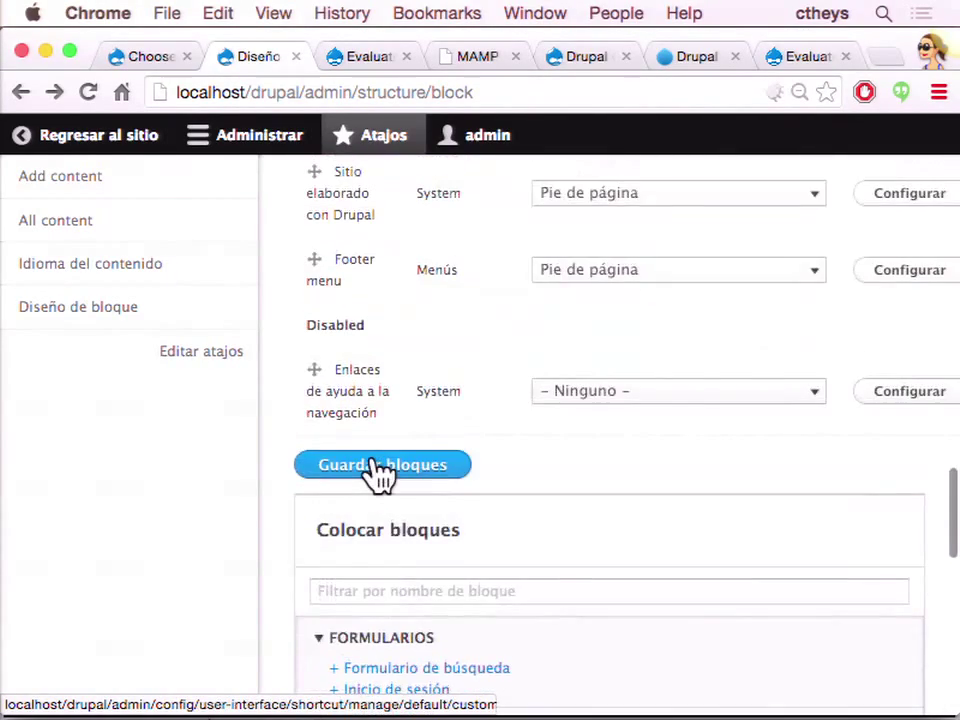
# - Open the configuration of the Alternador de idioma block from the Sistema group under Colocar bloques
pyautogui.scroll(-7, 378, 470)
pyautogui.scroll(-1, 380, 474)
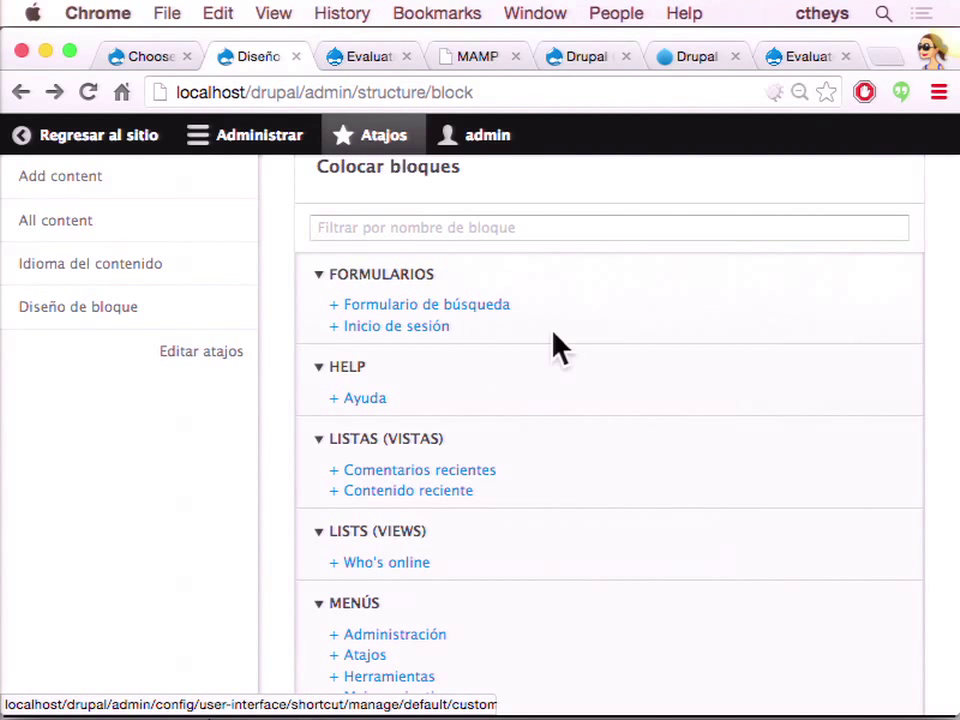
pyautogui.scroll(-1, 533, 390)
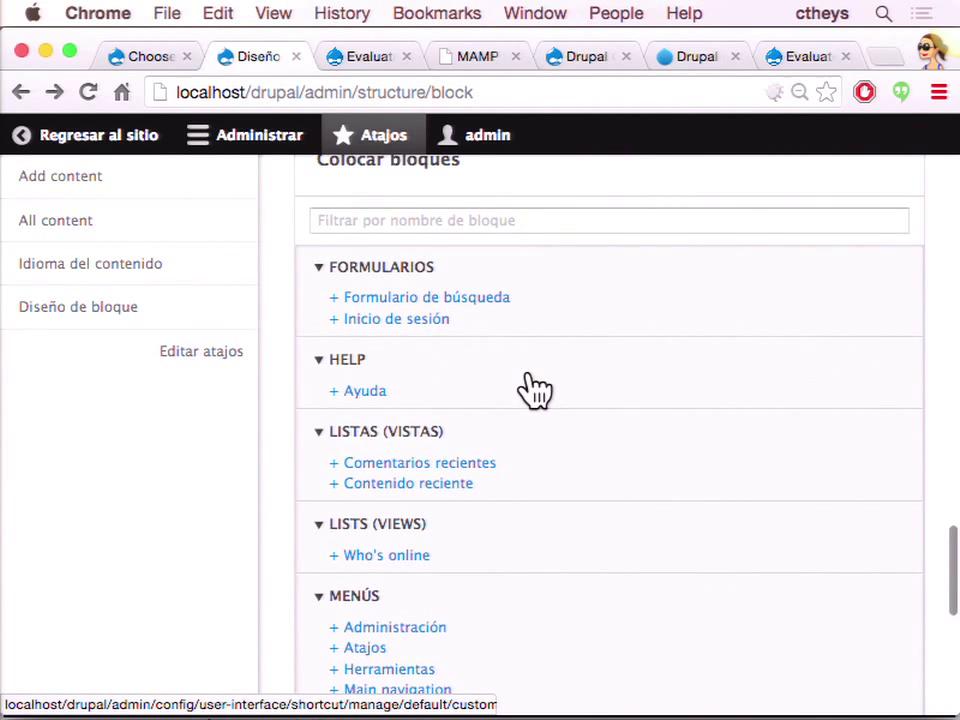
pyautogui.scroll(-3, 533, 390)
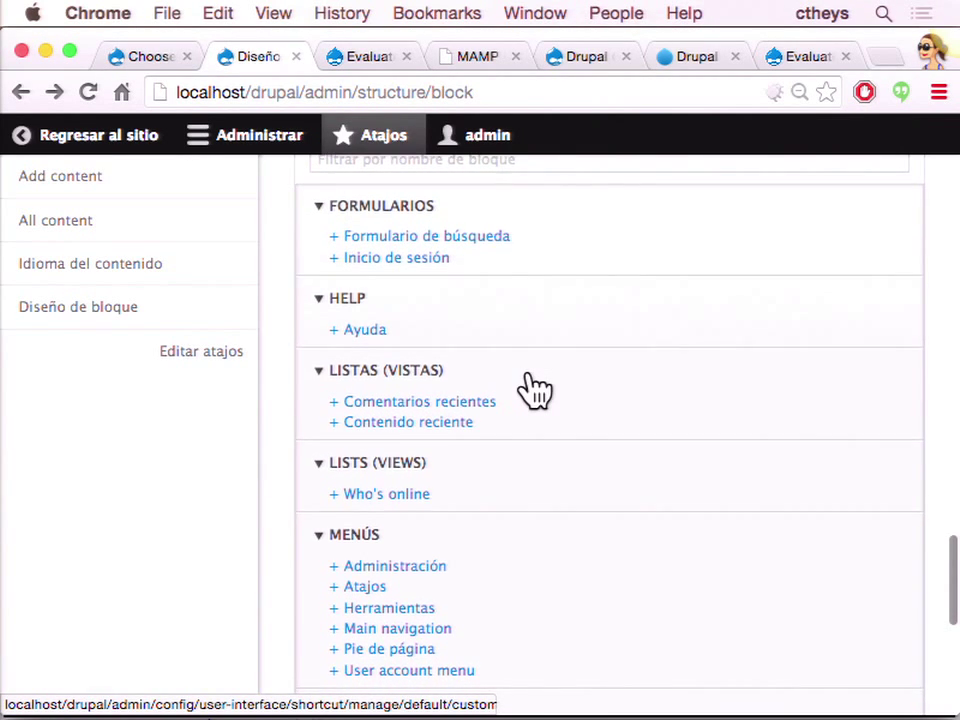
pyautogui.scroll(-5, 535, 390)
pyautogui.scroll(-5, 533, 388)
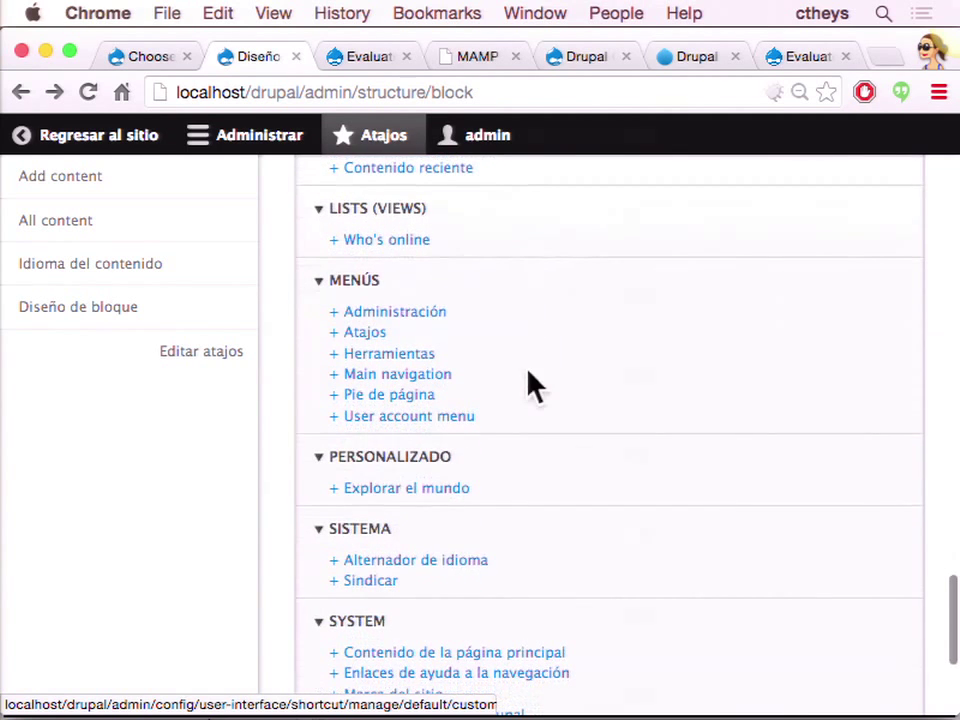
pyautogui.click(440, 562)
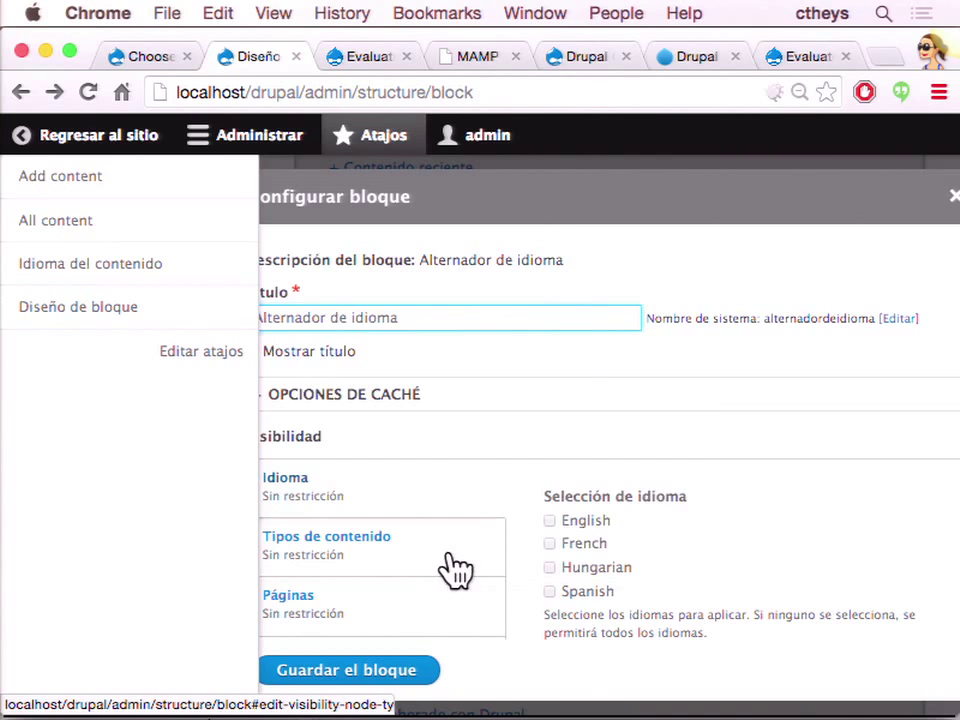
# - Assign the Alternador de idioma block to the Primera barra lateral region and save the block
pyautogui.scroll(-2, 452, 568)
pyautogui.scroll(-2, 489, 411)
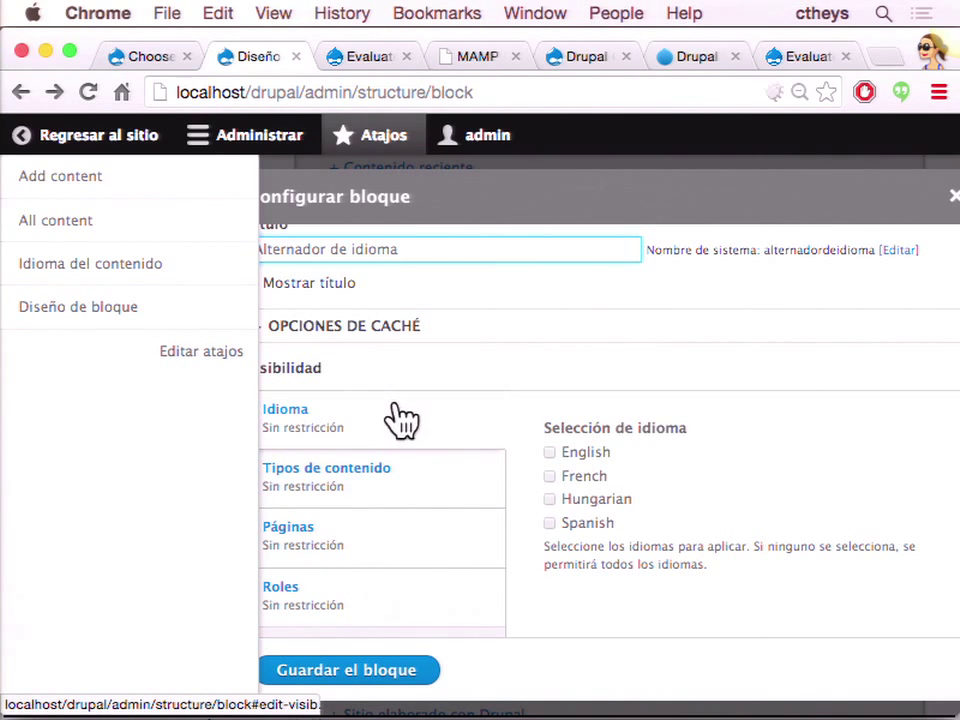
pyautogui.scroll(-5, 400, 425)
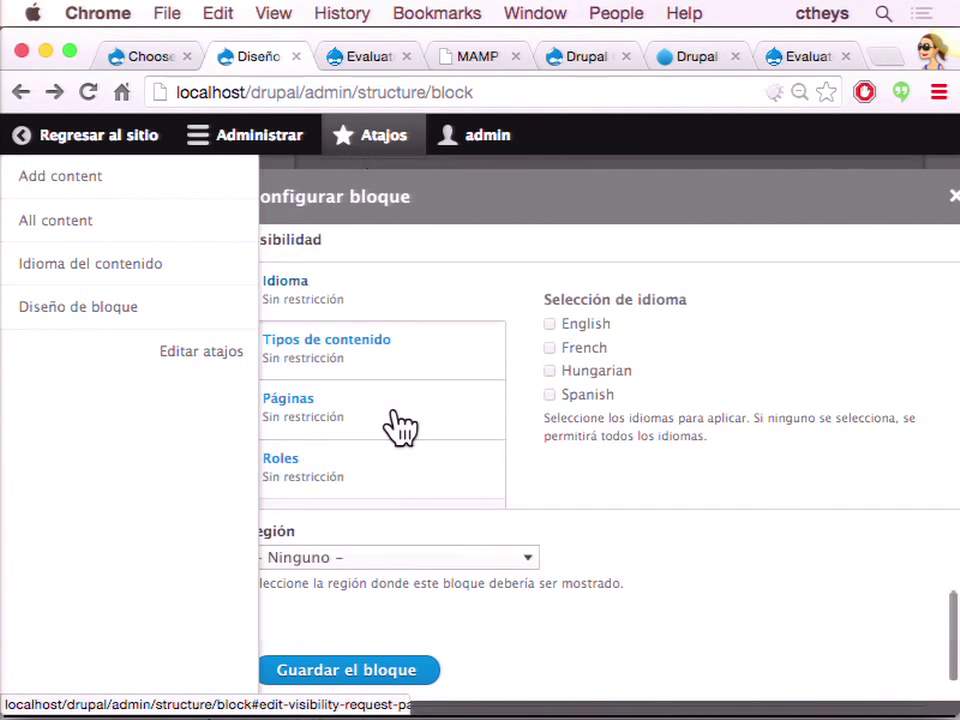
pyautogui.click(392, 566)
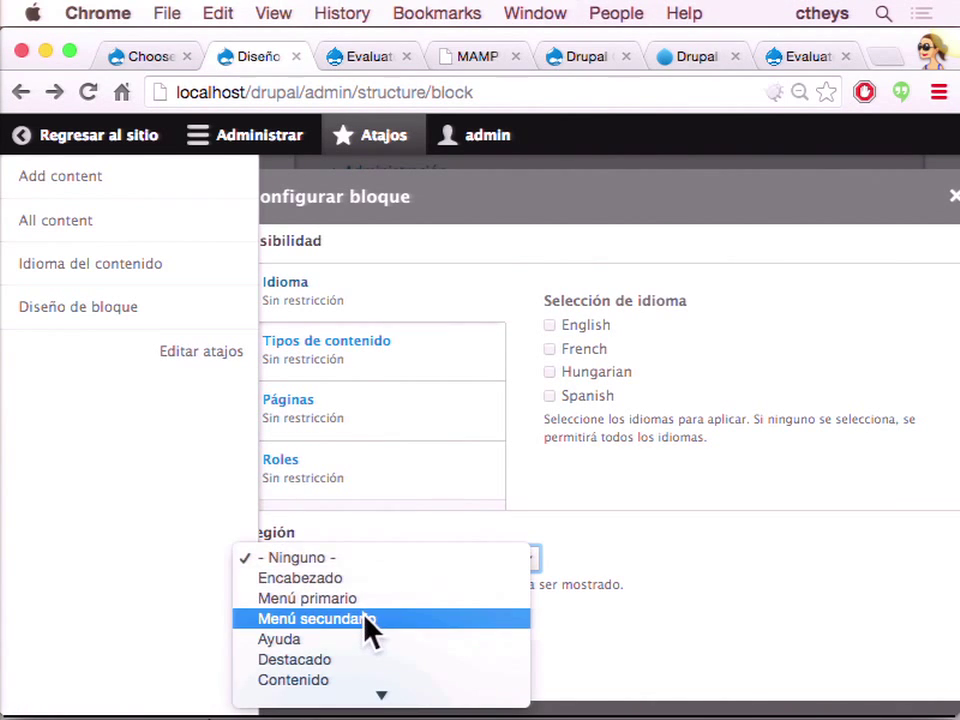
pyautogui.scroll(-2, 364, 616)
pyautogui.scroll(-2, 365, 628)
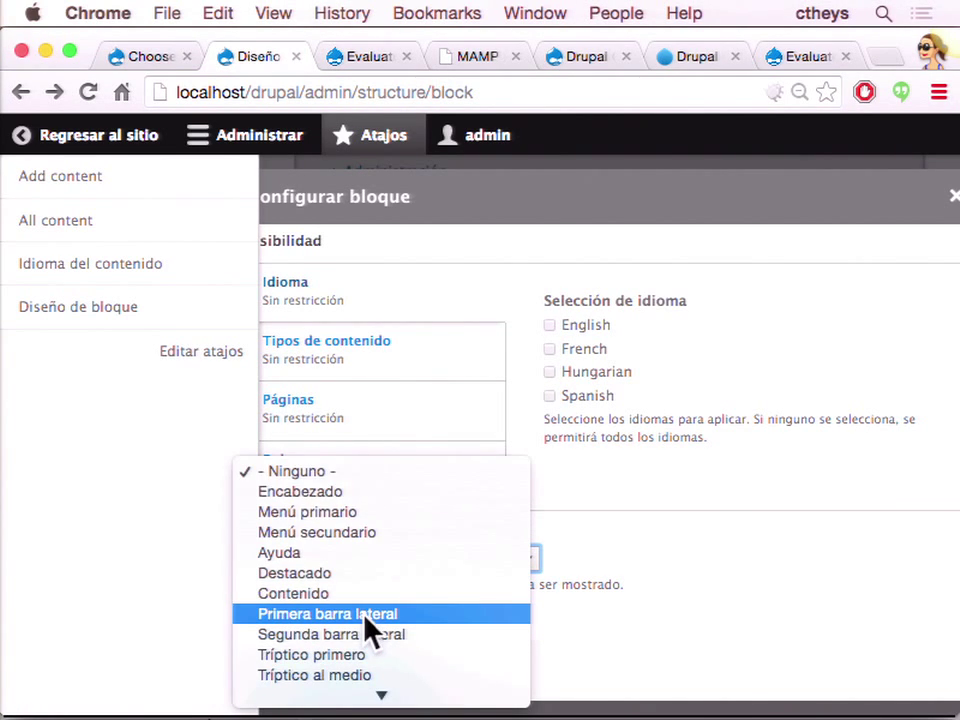
pyautogui.click(365, 614)
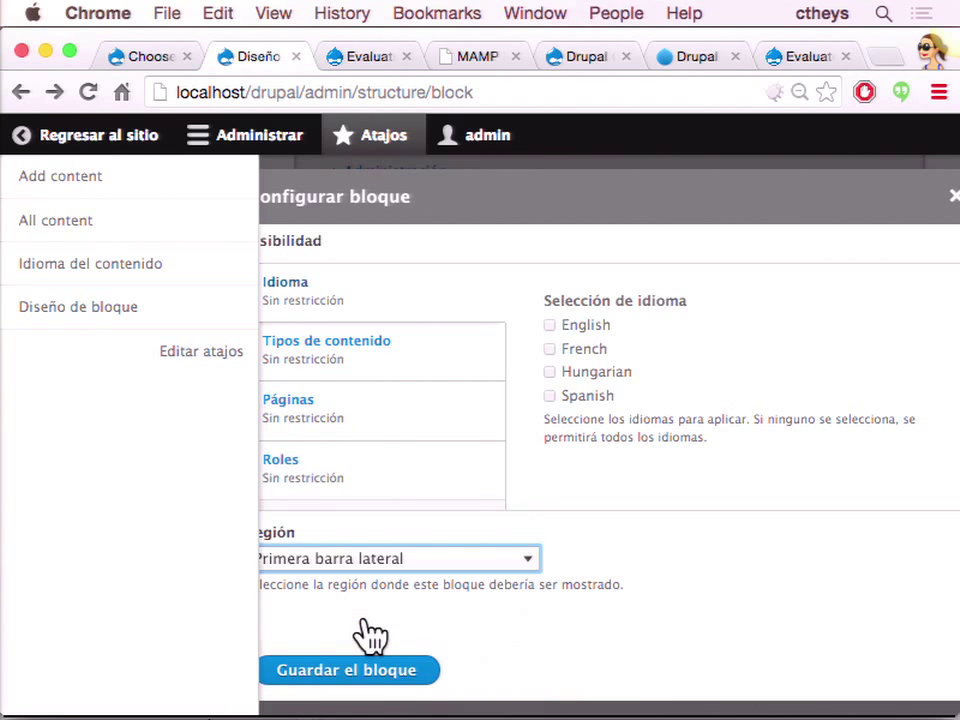
pyautogui.click(335, 672)
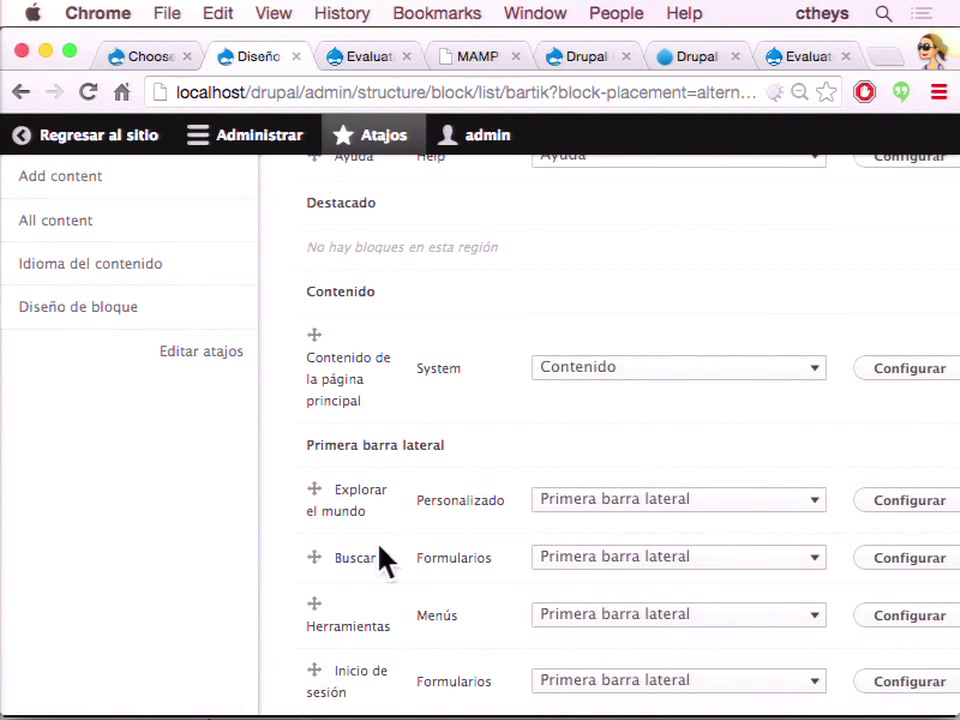
# - Move the Alternador de idioma block to the top of Primera barra lateral and save the block layout
pyautogui.scroll(-2, 379, 546)
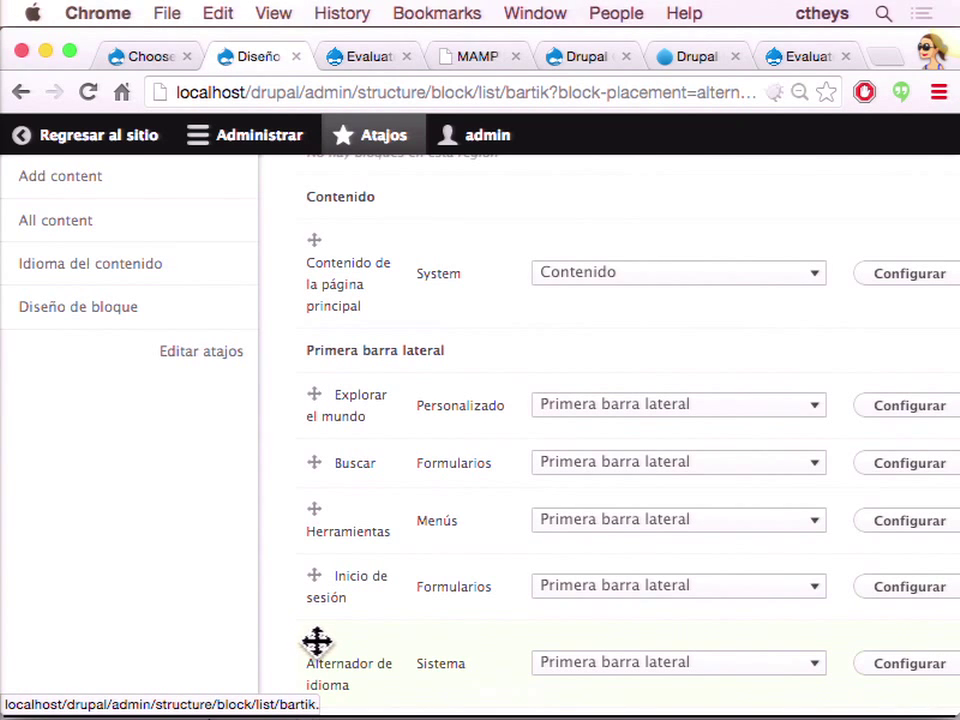
pyautogui.moveTo(316, 641); pyautogui.dragTo(316, 402)
pyautogui.scroll(-15, 362, 617)
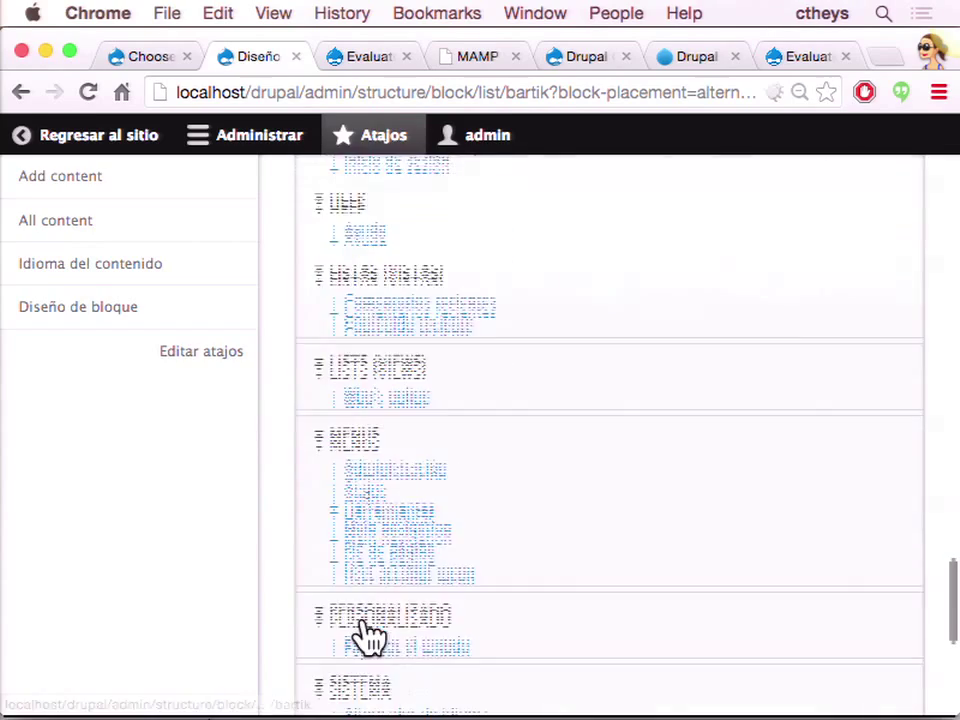
pyautogui.hscroll(-2, 384, 608)
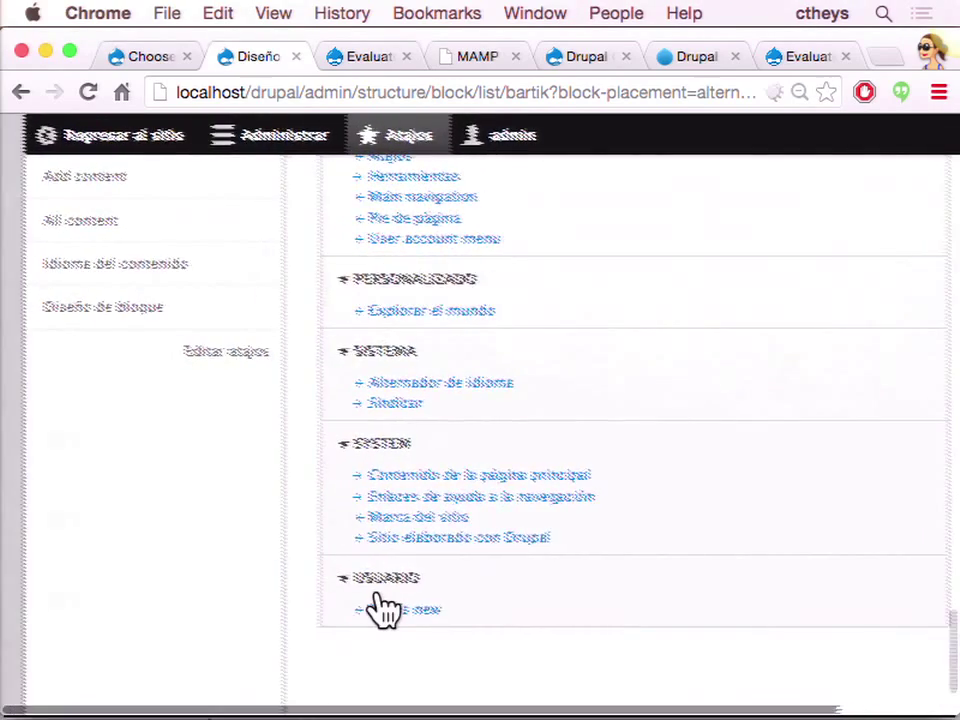
pyautogui.scroll(5, 385, 610)
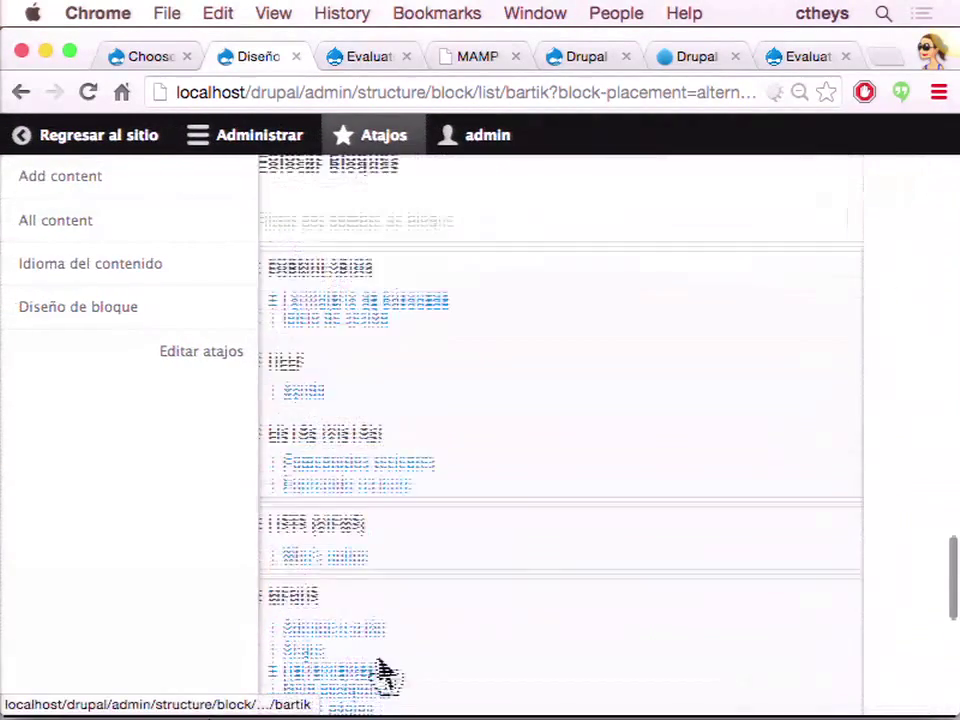
pyautogui.scroll(5, 411, 375)
pyautogui.hscroll(-2, 413, 386)
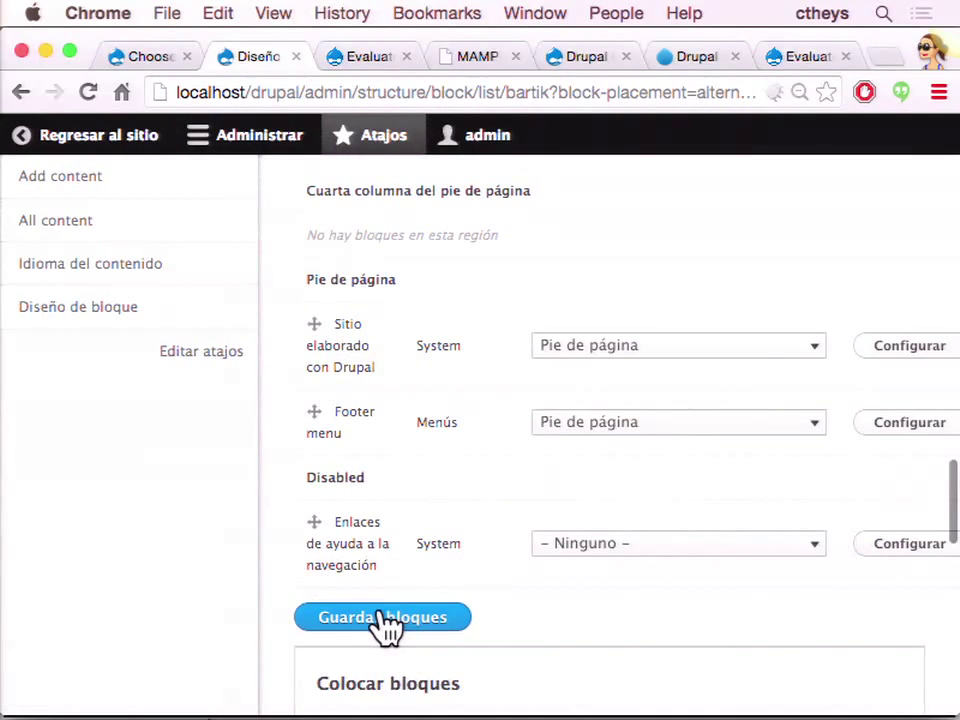
pyautogui.click(385, 622)
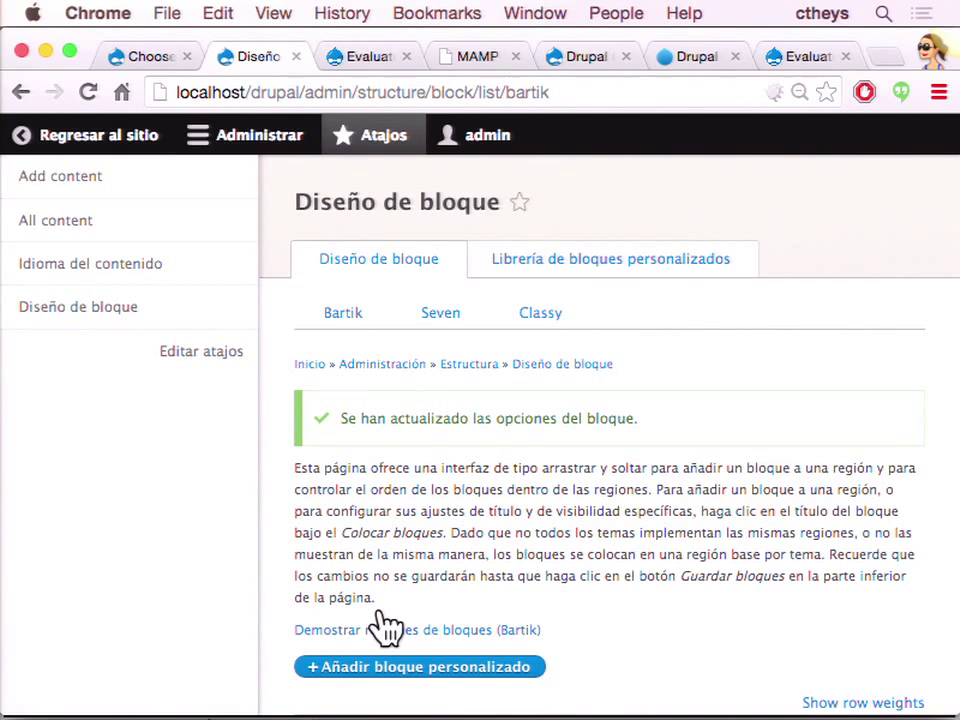
# - Return to the site's front page, collapse the Atajos tray and examine the Alternador de idioma block
pyautogui.click(48, 148)
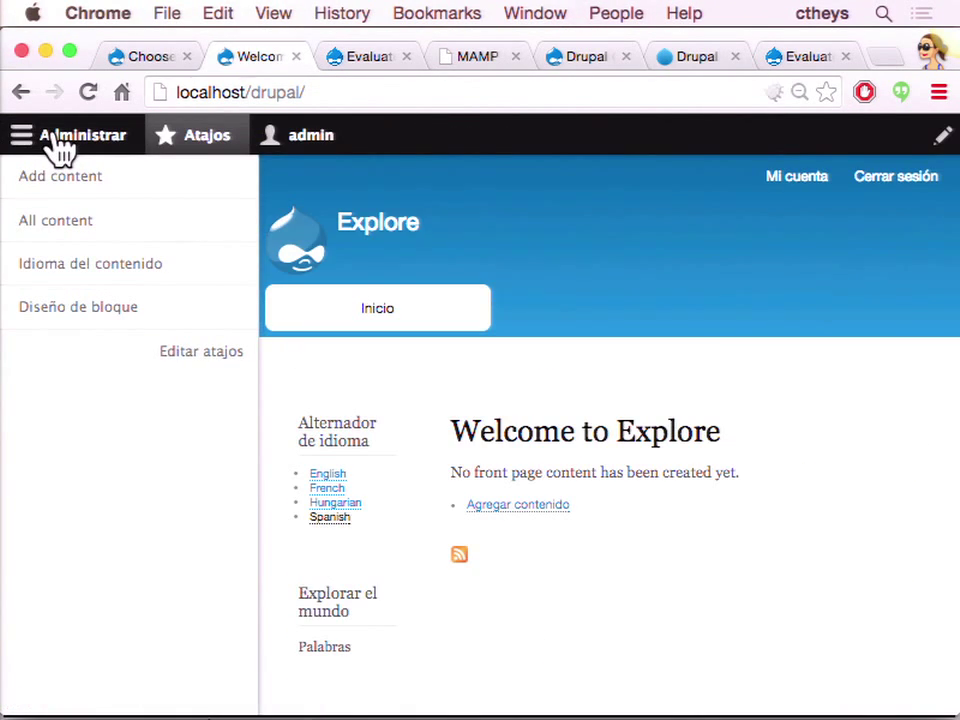
pyautogui.click(190, 138)
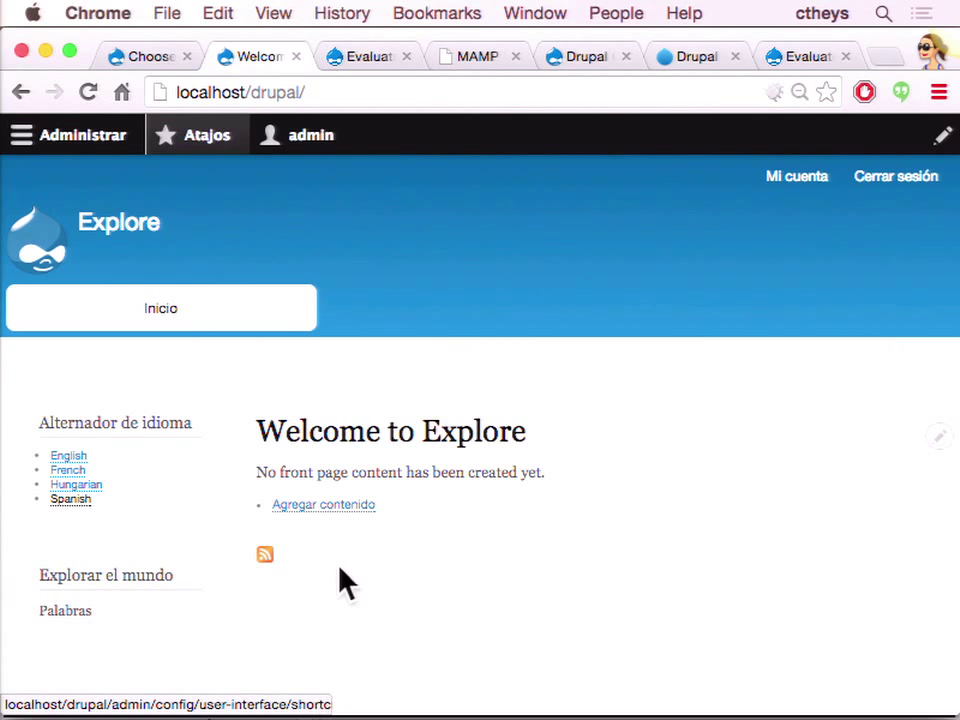
pyautogui.scroll(-2, 345, 582)
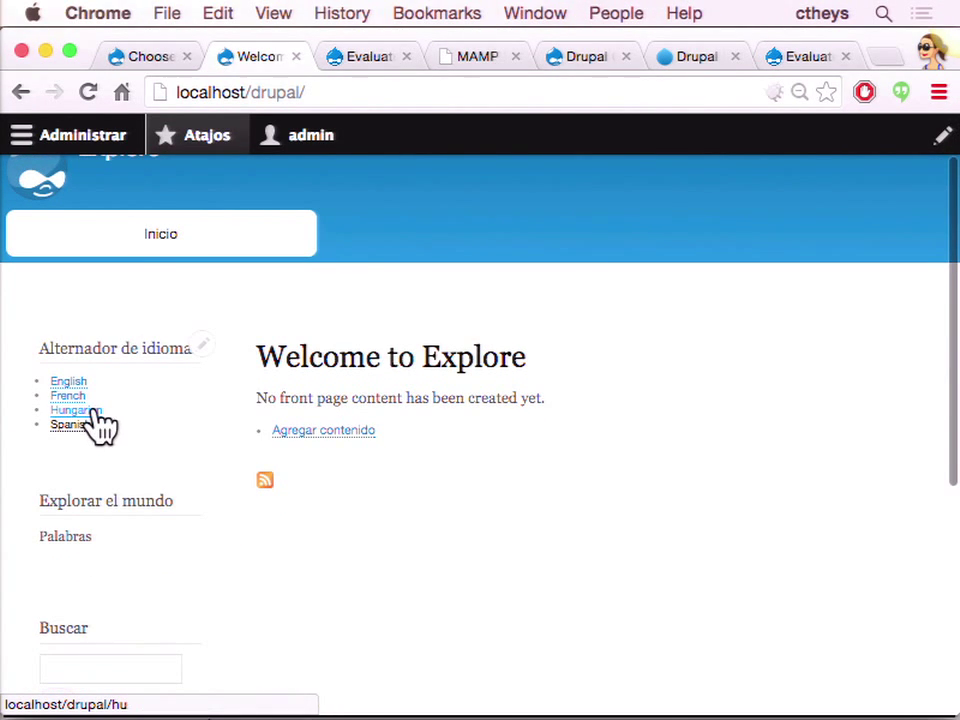
# - Try the language switcher by displaying the front page in Hungarian, in French and again in Spanish
pyautogui.click(93, 412)
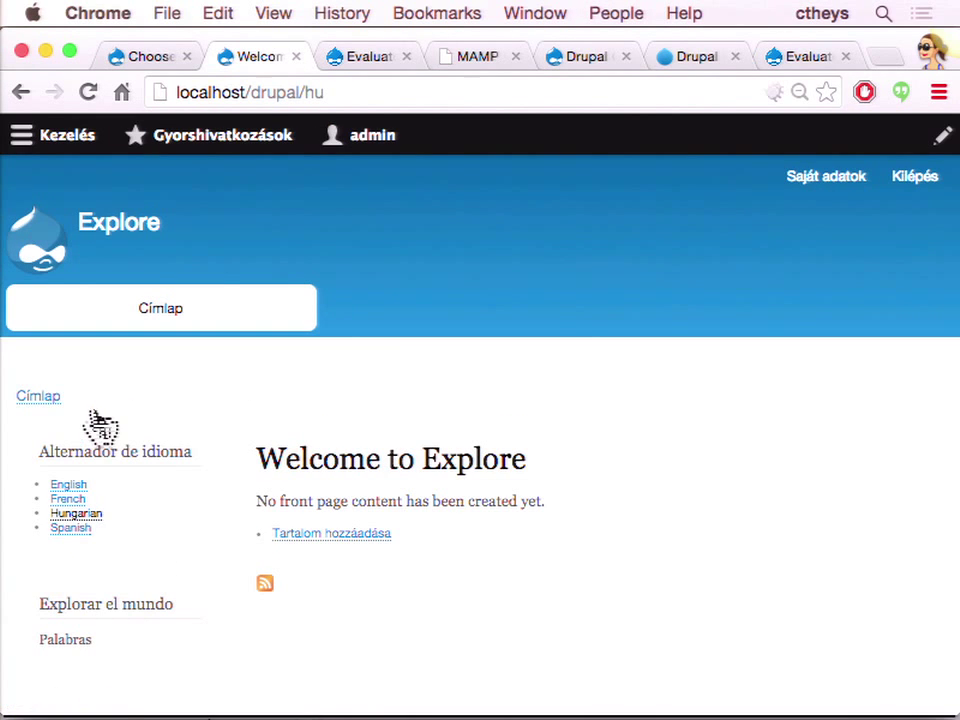
pyautogui.click(78, 506)
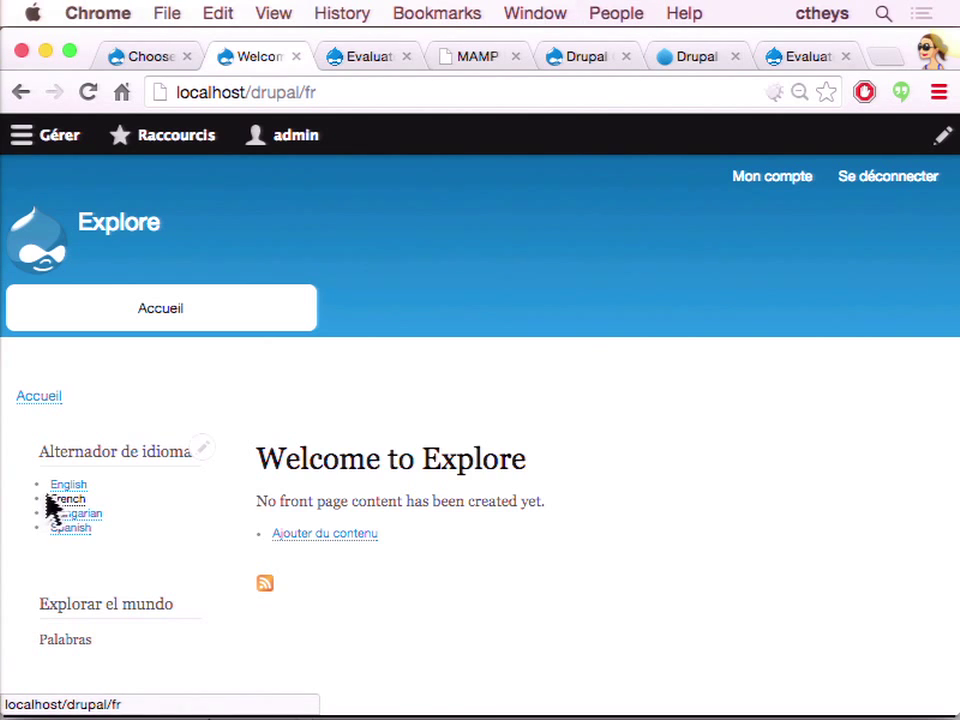
pyautogui.click(68, 529)
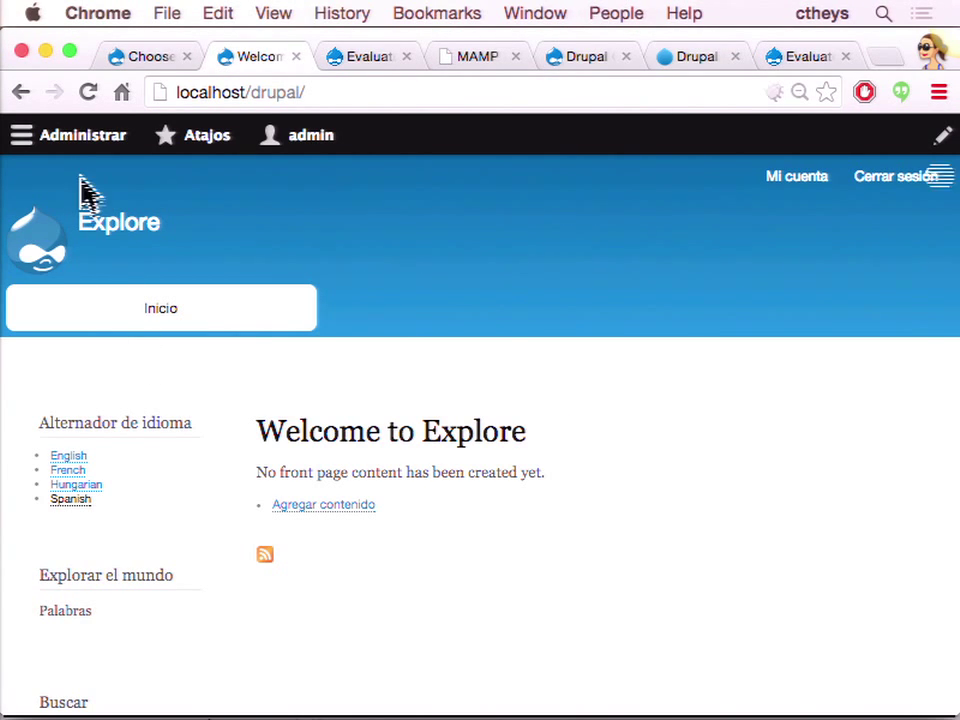
# - Open the Extender administration page and view the module search field and the start of the Núcleo list
pyautogui.click(83, 140)
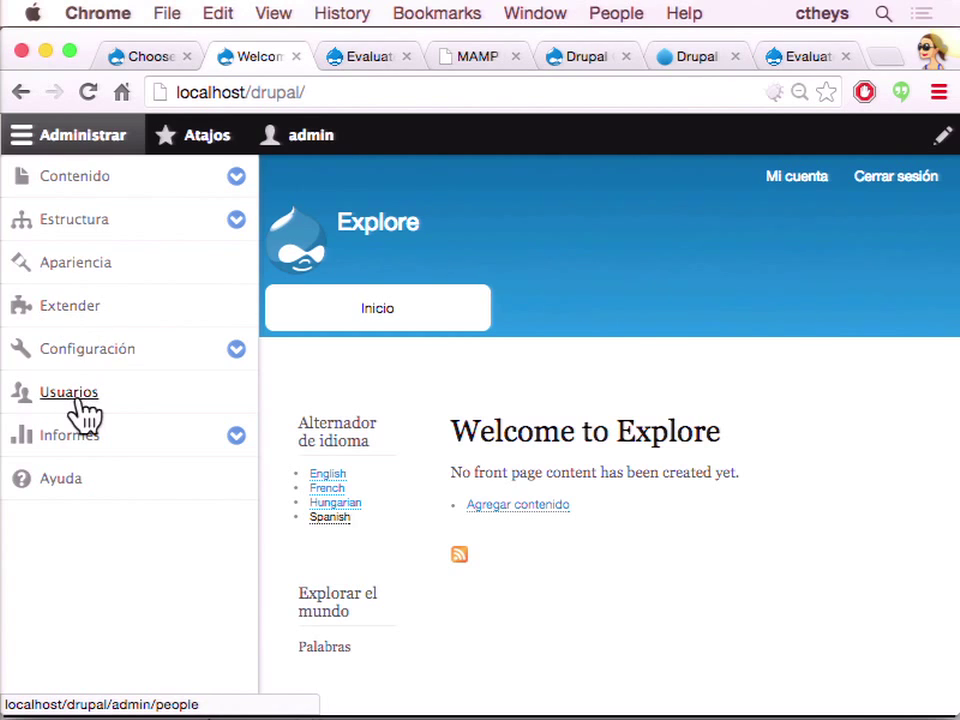
pyautogui.click(70, 306)
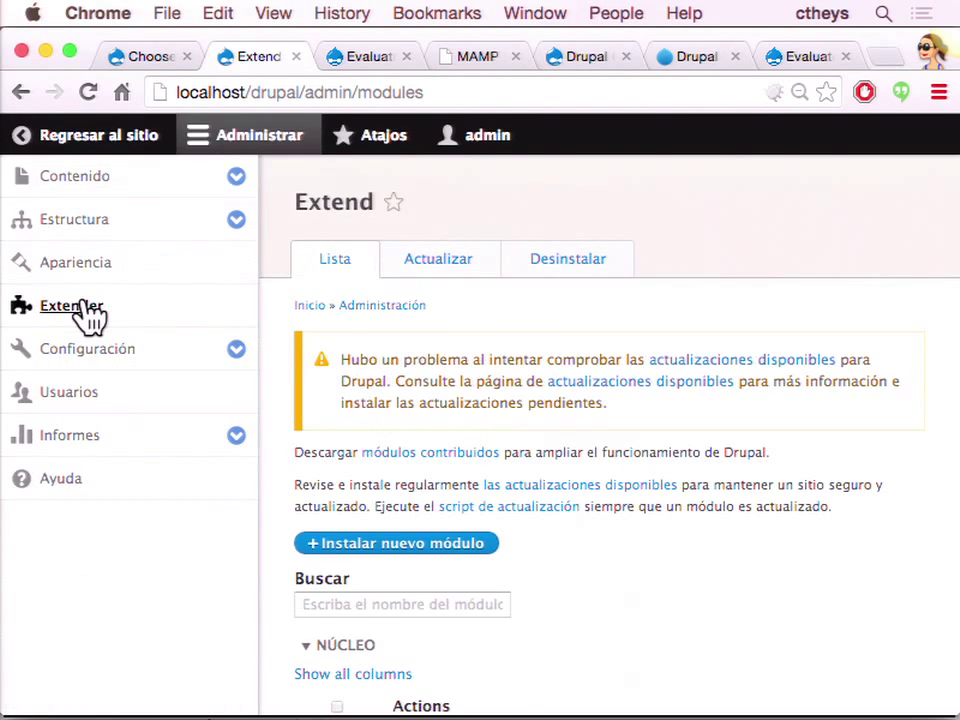
pyautogui.scroll(-5, 645, 505)
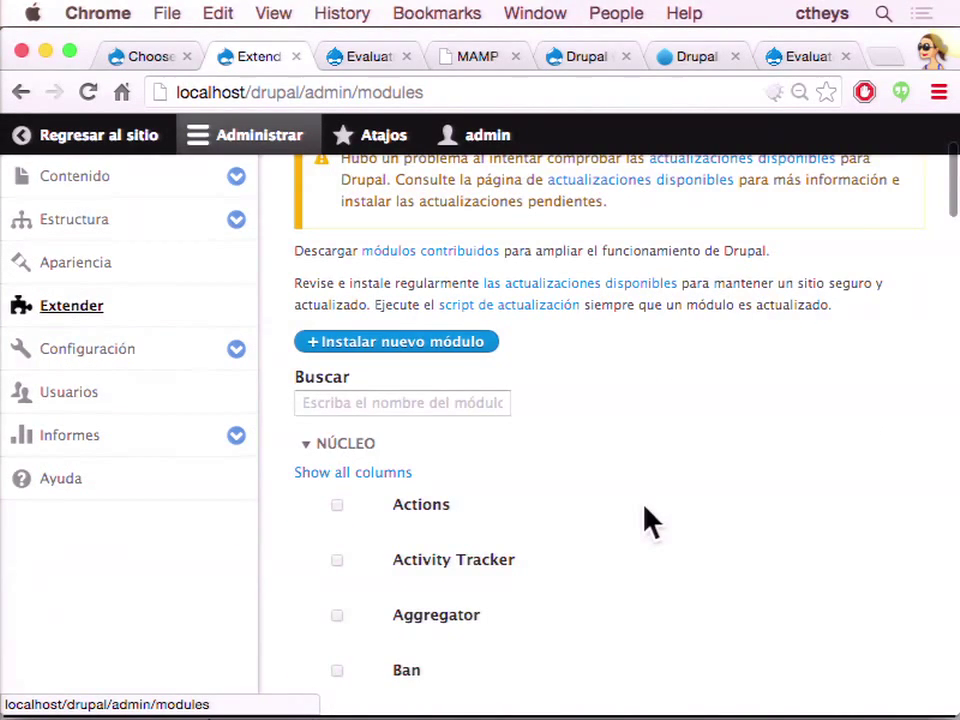
pyautogui.scroll(3, 645, 520)
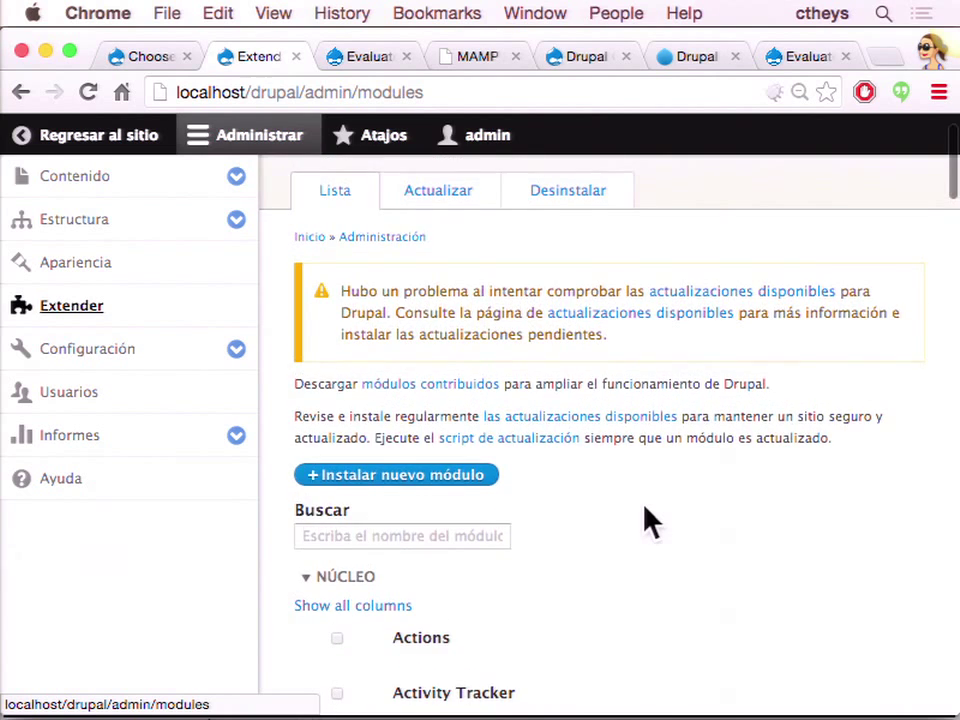
pyautogui.scroll(1, 645, 520)
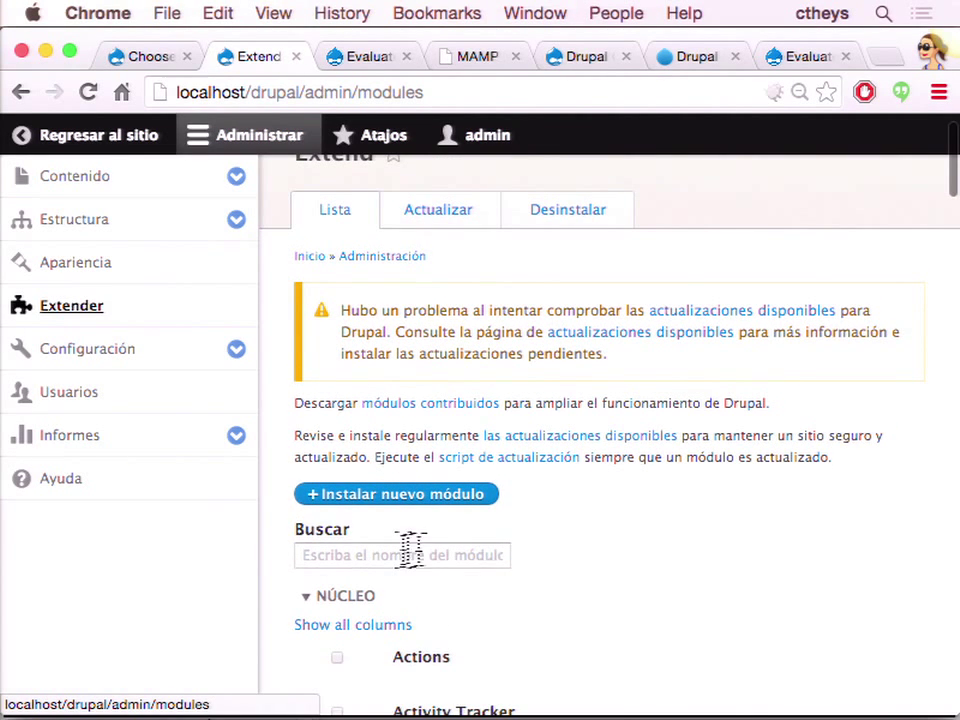
# - Filter the module list by "conten", enable the Content Translation module and save the configuration
pyautogui.click(375, 551)
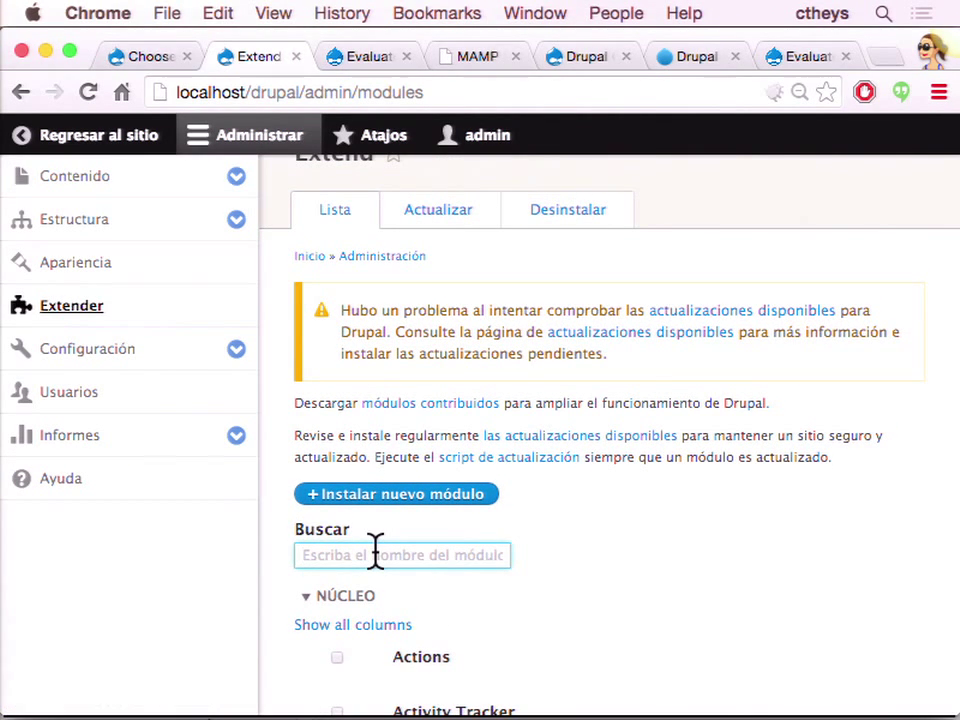
pyautogui.write('con')
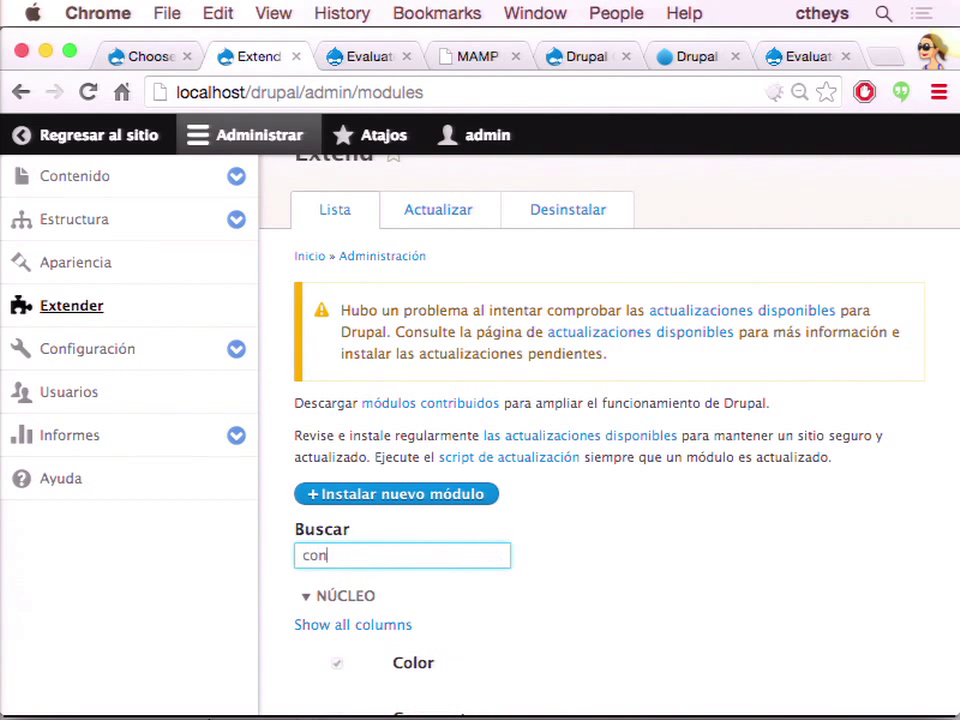
pyautogui.write('teni')
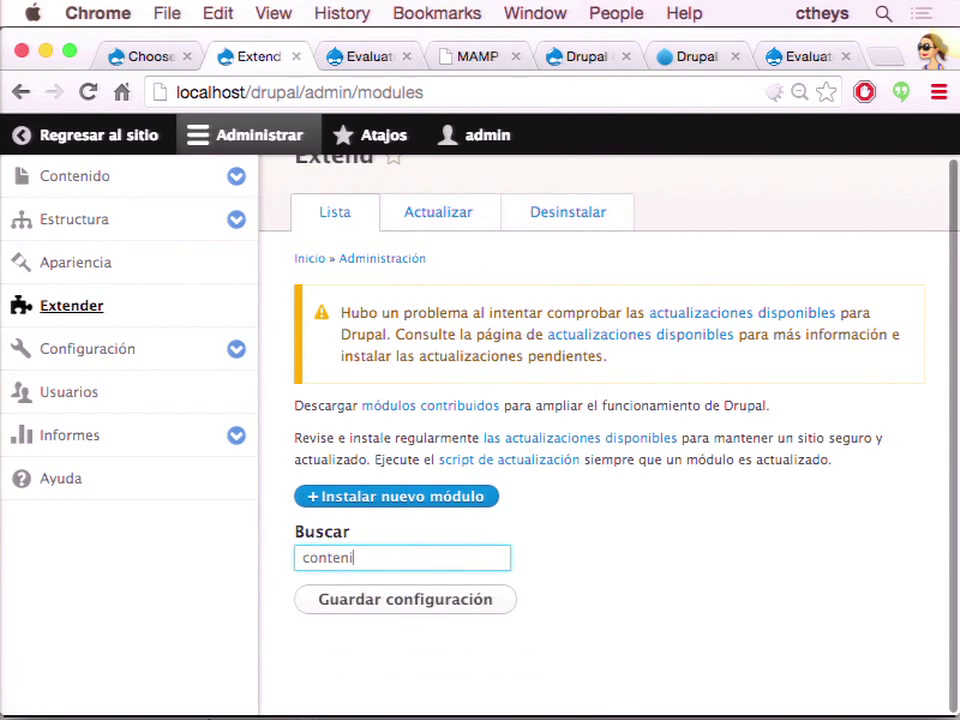
pyautogui.press('BackSpace')
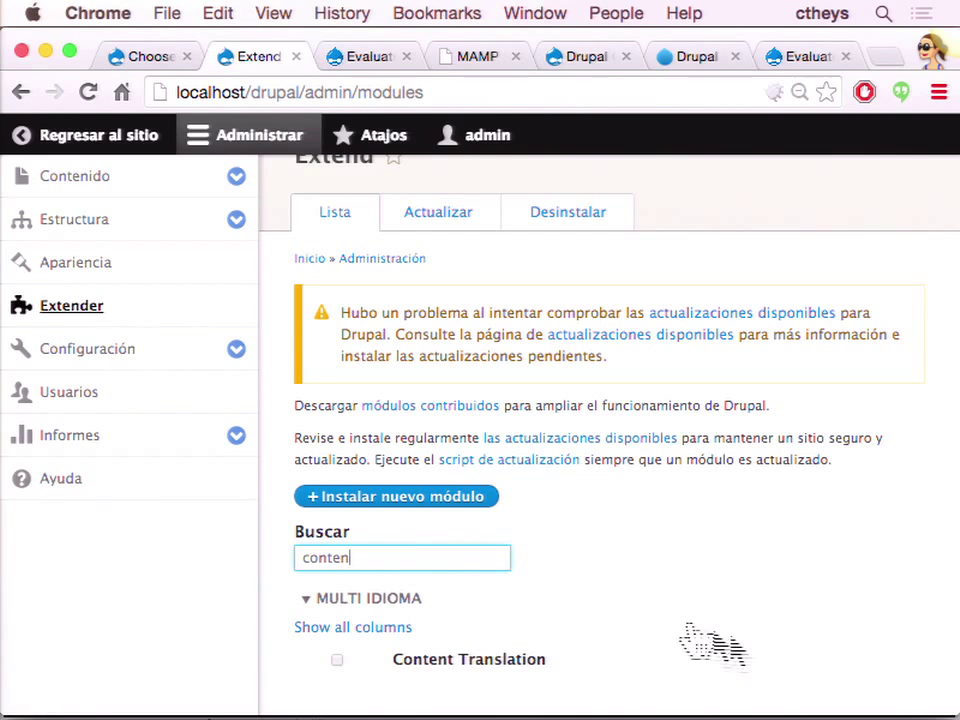
pyautogui.scroll(-2, 752, 583)
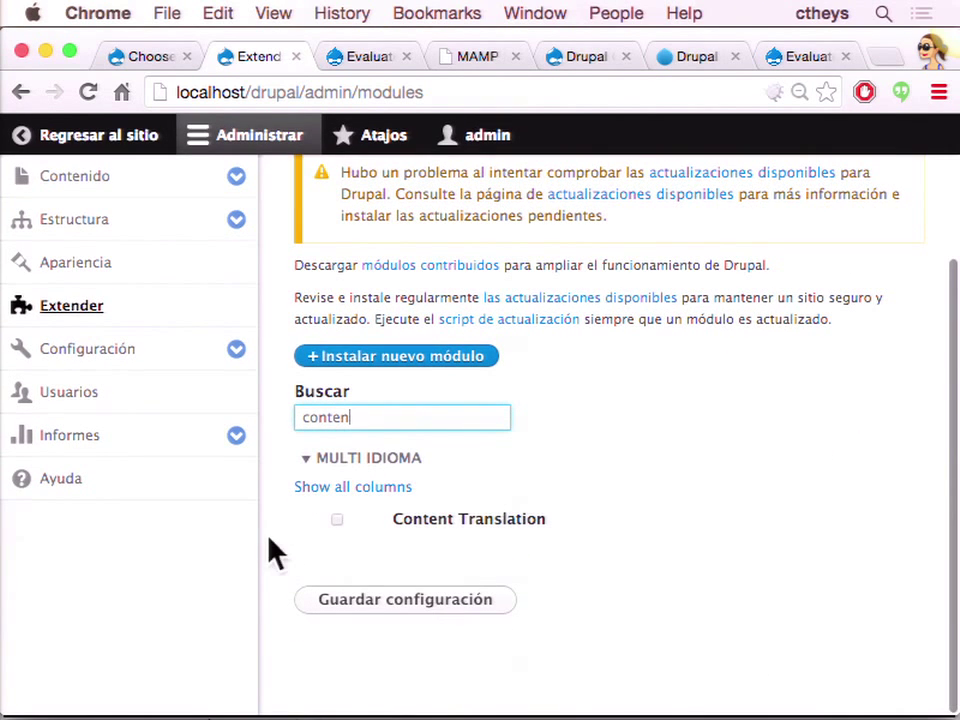
pyautogui.click(338, 520)
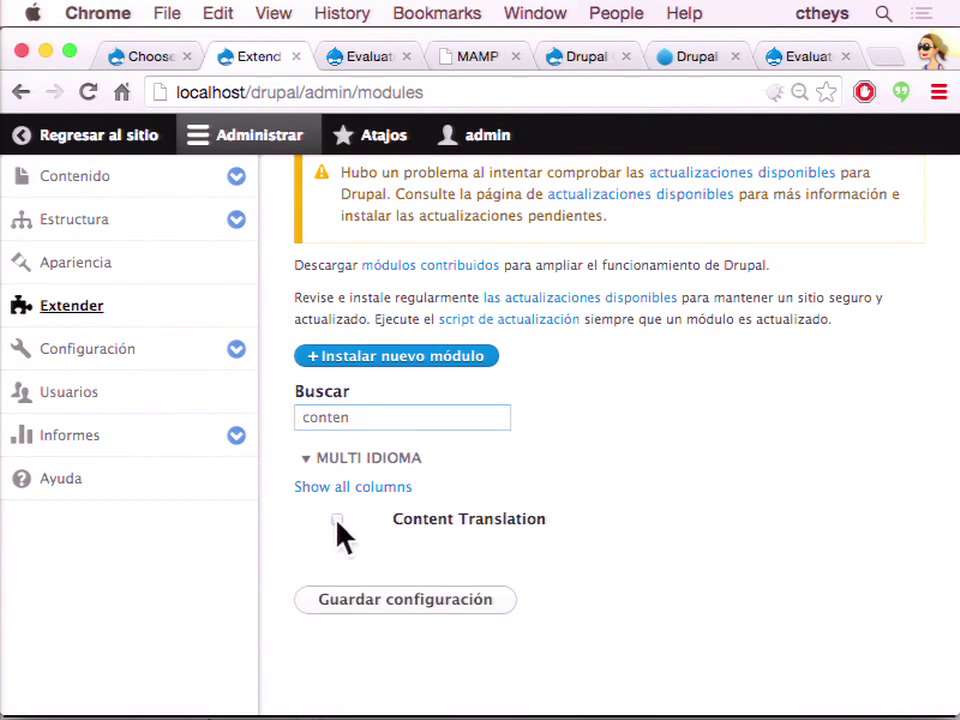
pyautogui.click(381, 600)
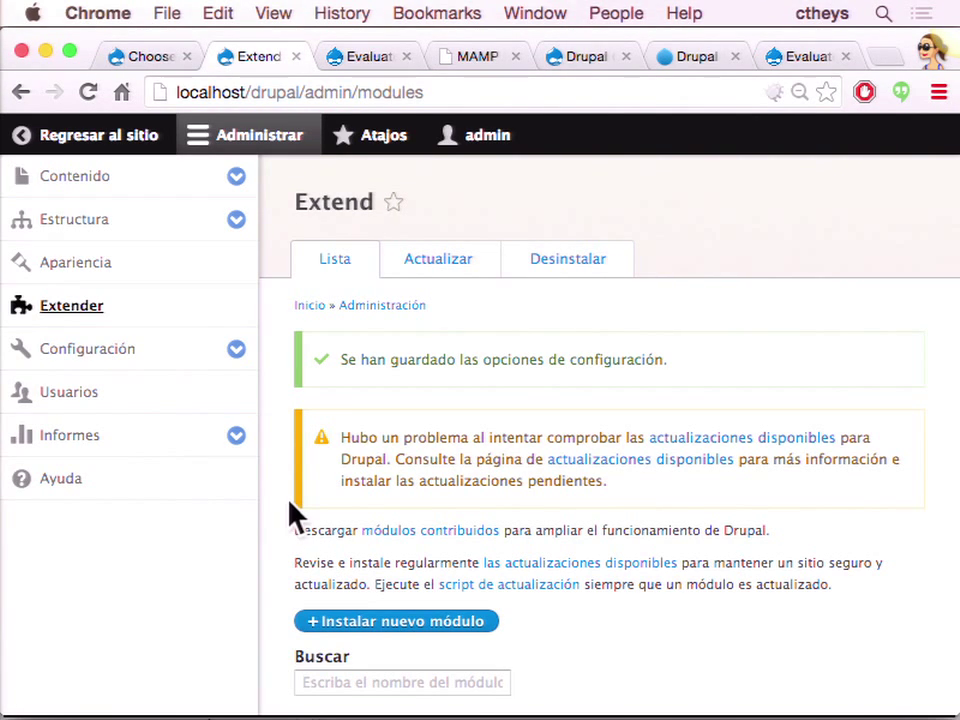
# - Filter the modules by "conte", show all columns of the Multi idioma group and expand the Content Translation description
pyautogui.scroll(-5, 290, 515)
pyautogui.click(384, 432)
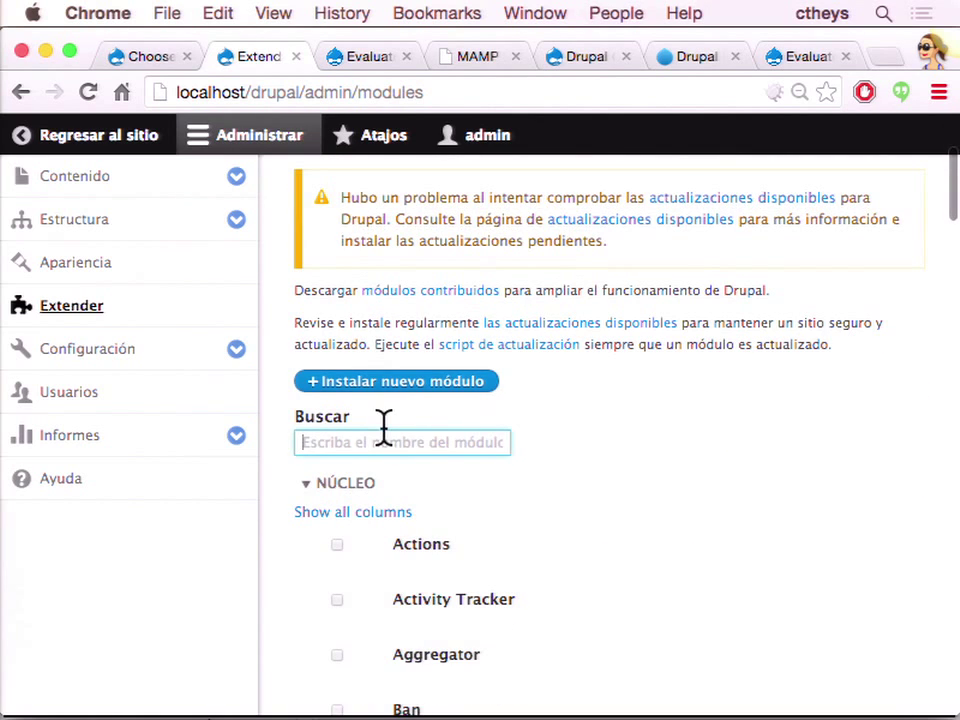
pyautogui.write('conte')
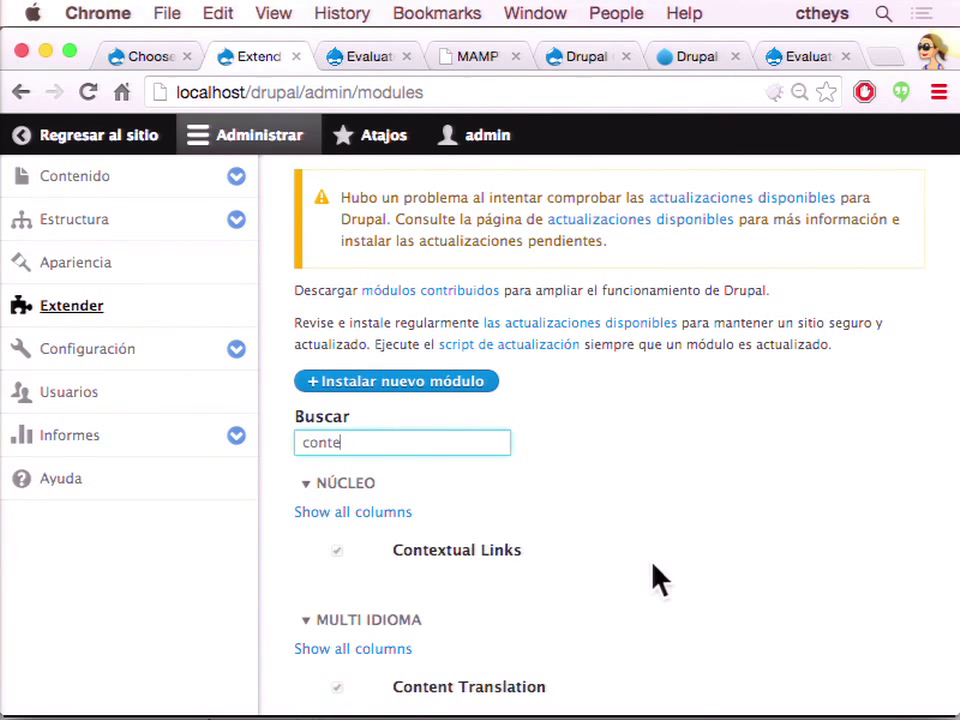
pyautogui.scroll(-3, 655, 580)
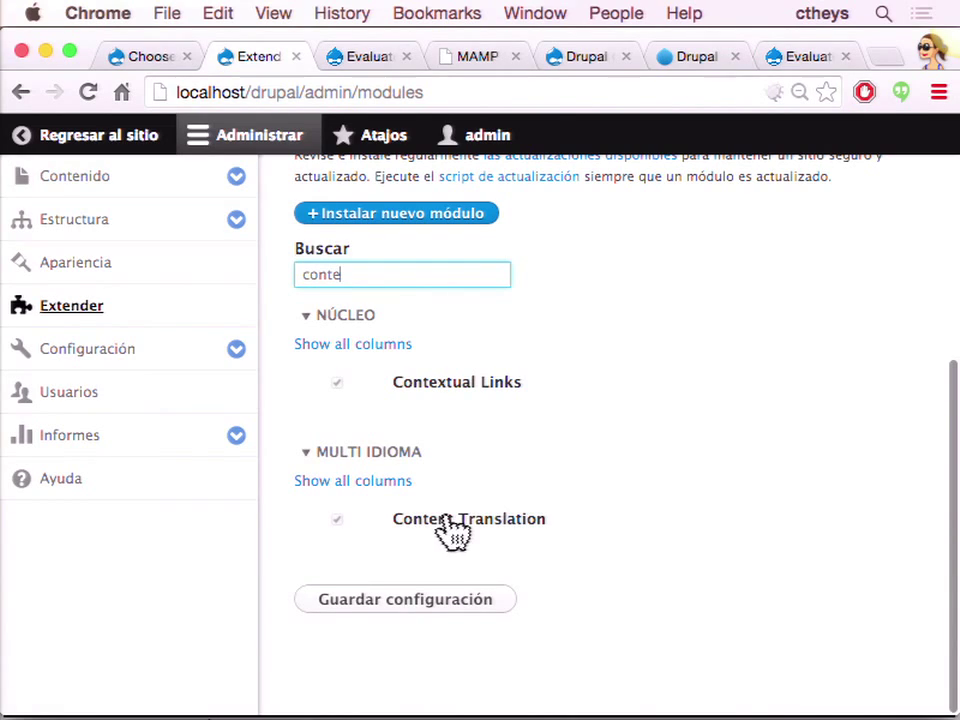
pyautogui.click(451, 531)
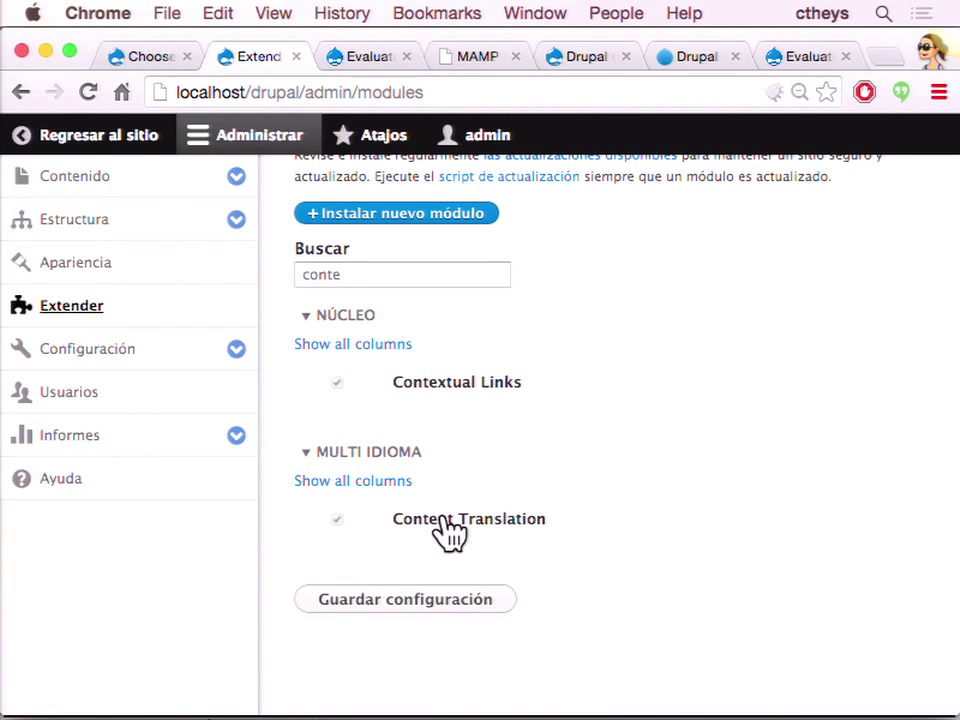
pyautogui.click(378, 482)
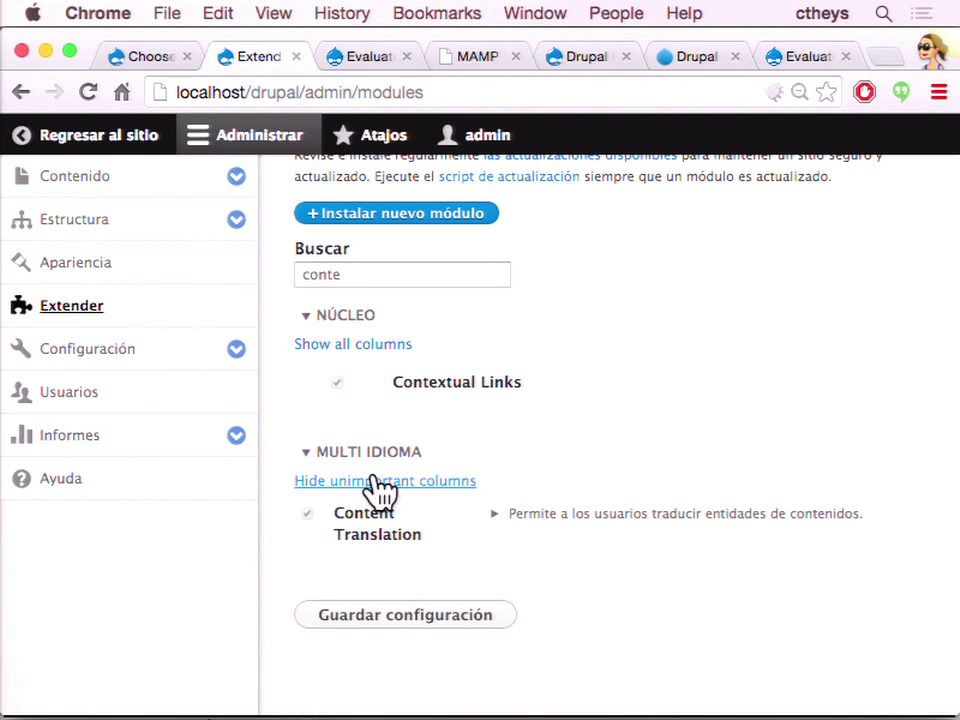
pyautogui.click(494, 514)
pyautogui.scroll(-3, 636, 424)
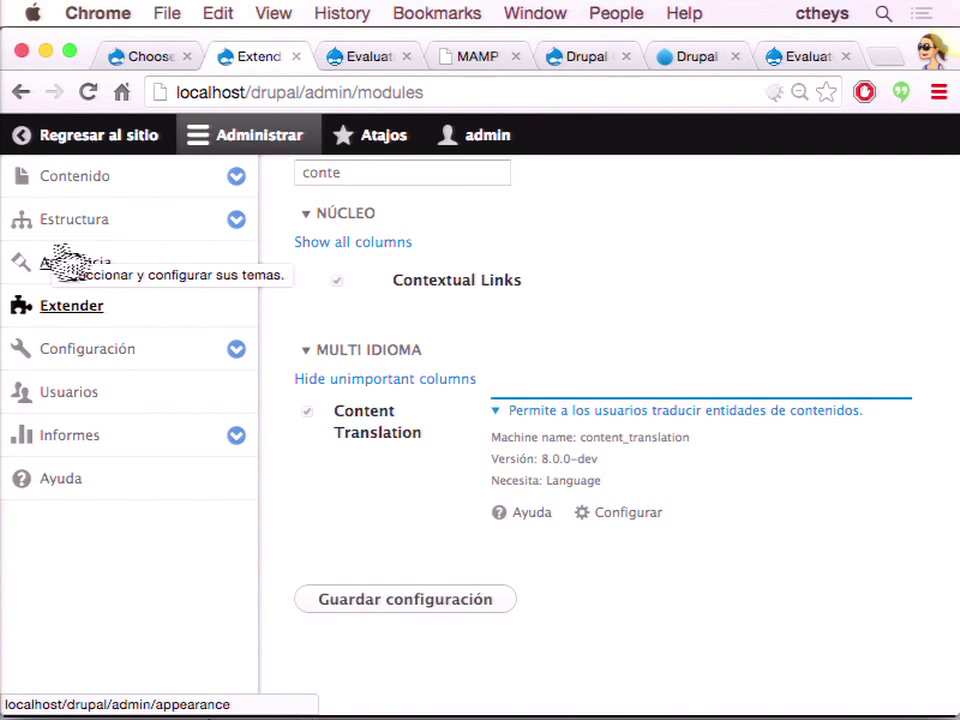
# - Open the Content language and translation page from the Regional e idioma section of the site configuration
pyautogui.click(234, 350)
pyautogui.scroll(-3, 212, 548)
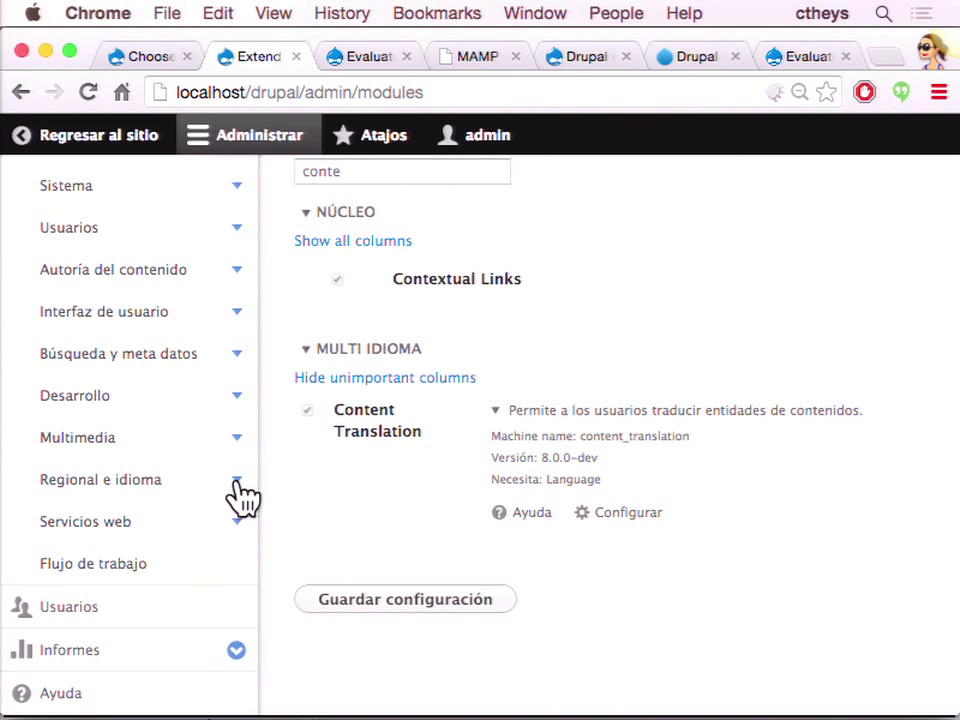
pyautogui.click(236, 482)
pyautogui.scroll(-4, 228, 545)
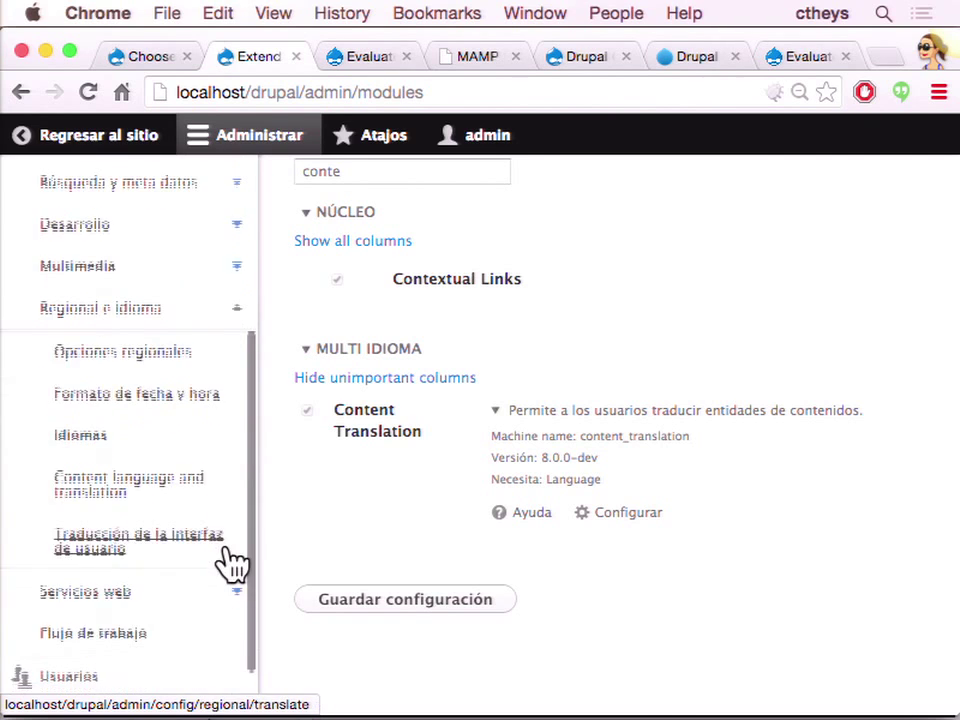
pyautogui.click(172, 480)
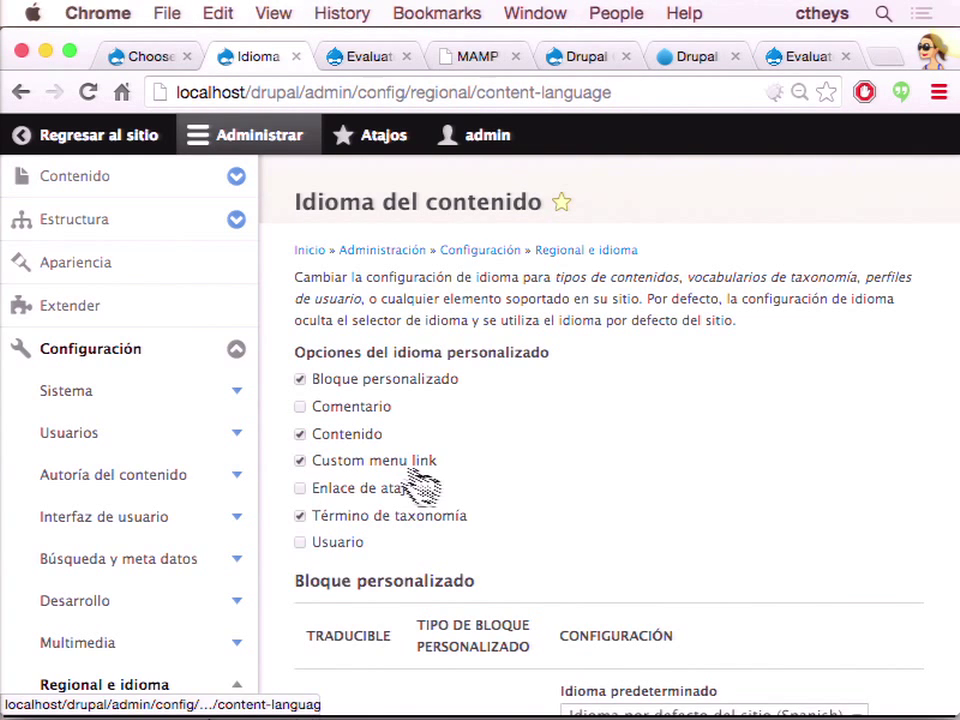
# - Examine the Idioma del contenido settings, especially the Traducible column for Bloque personalizado and Contenido
pyautogui.scroll(-1, 663, 505)
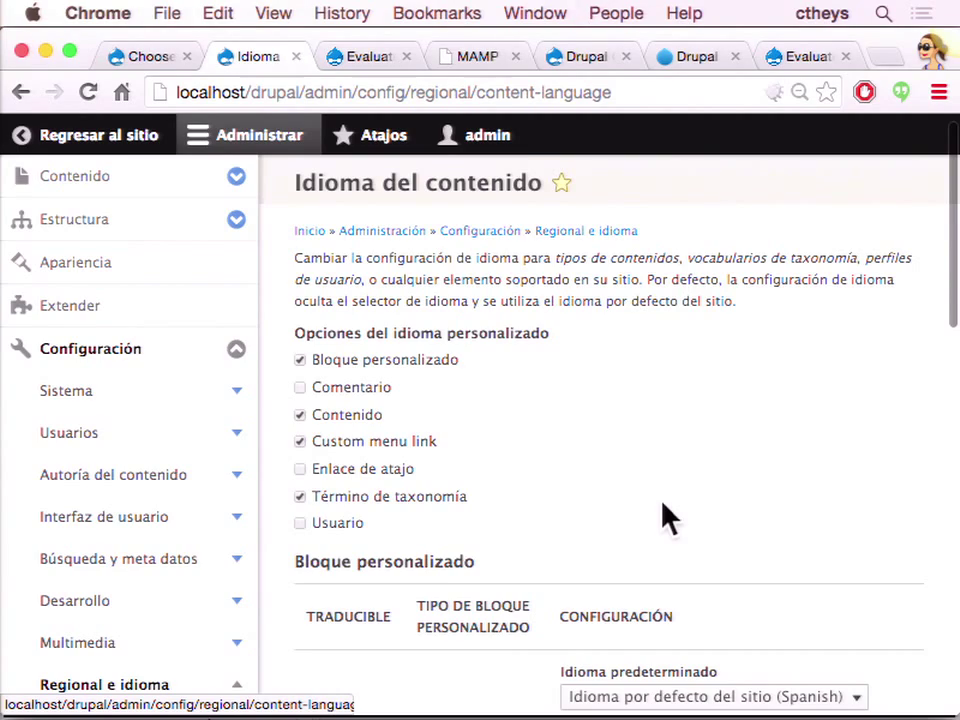
pyautogui.scroll(1, 667, 517)
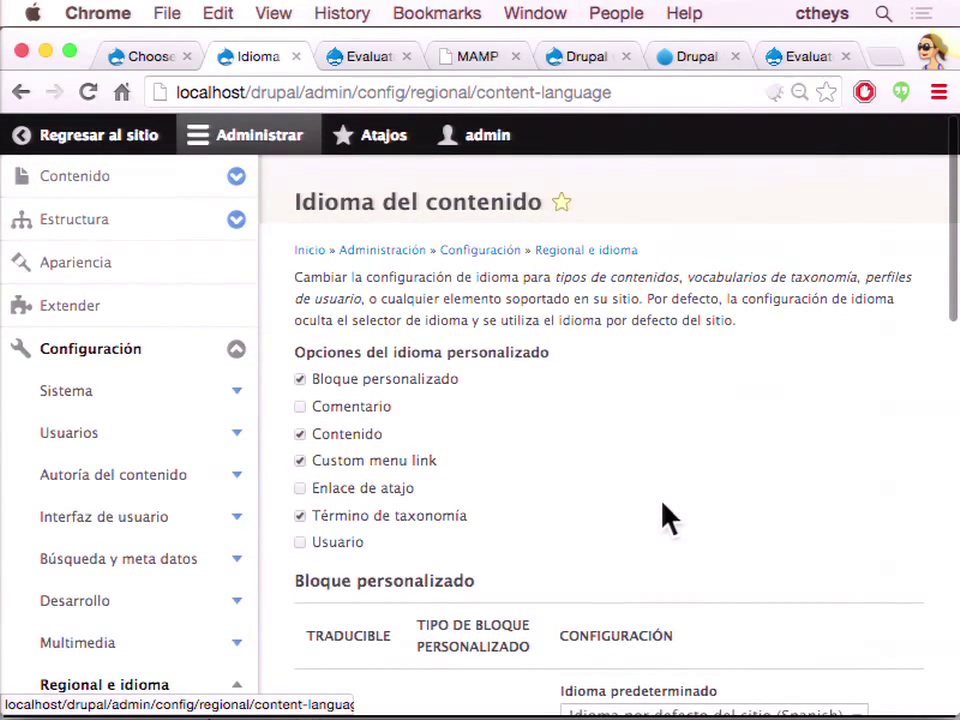
pyautogui.scroll(-10, 634, 467)
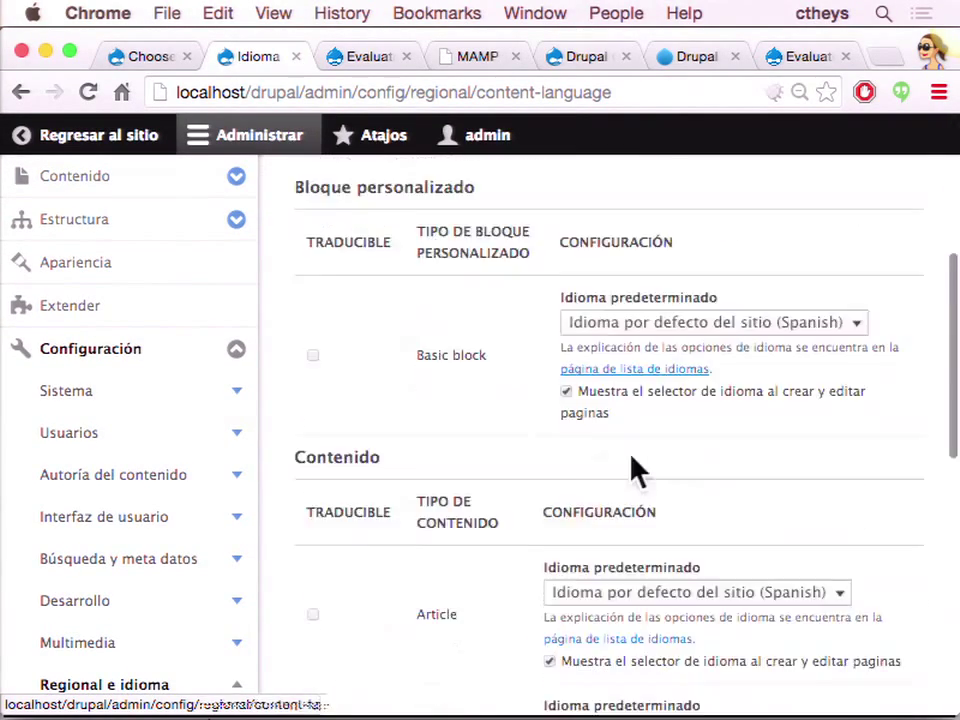
pyautogui.scroll(-2, 634, 465)
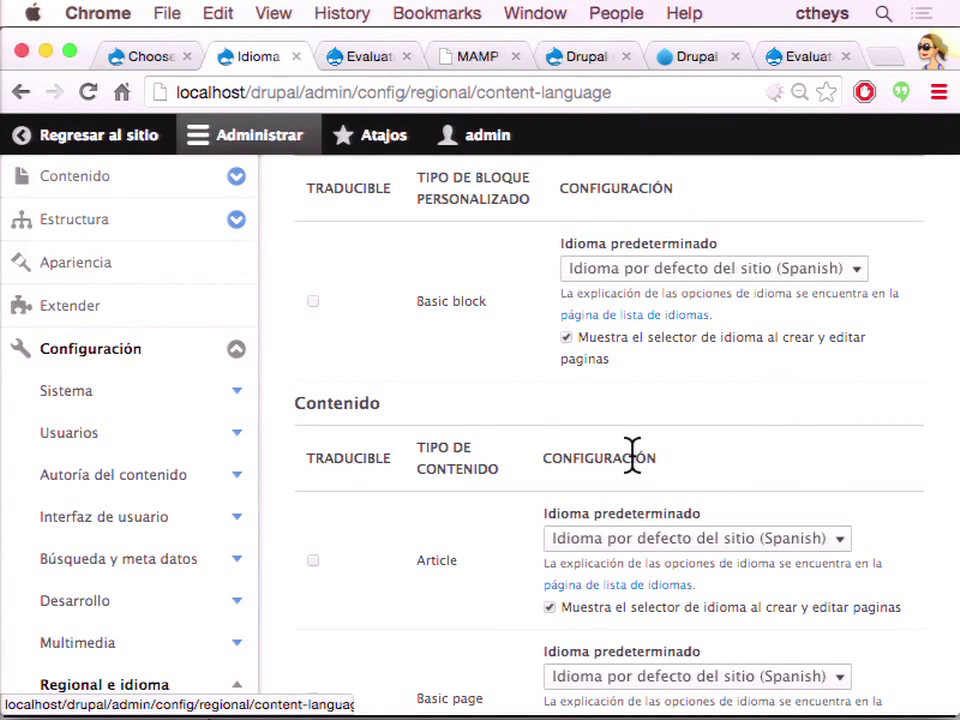
pyautogui.scroll(1, 633, 462)
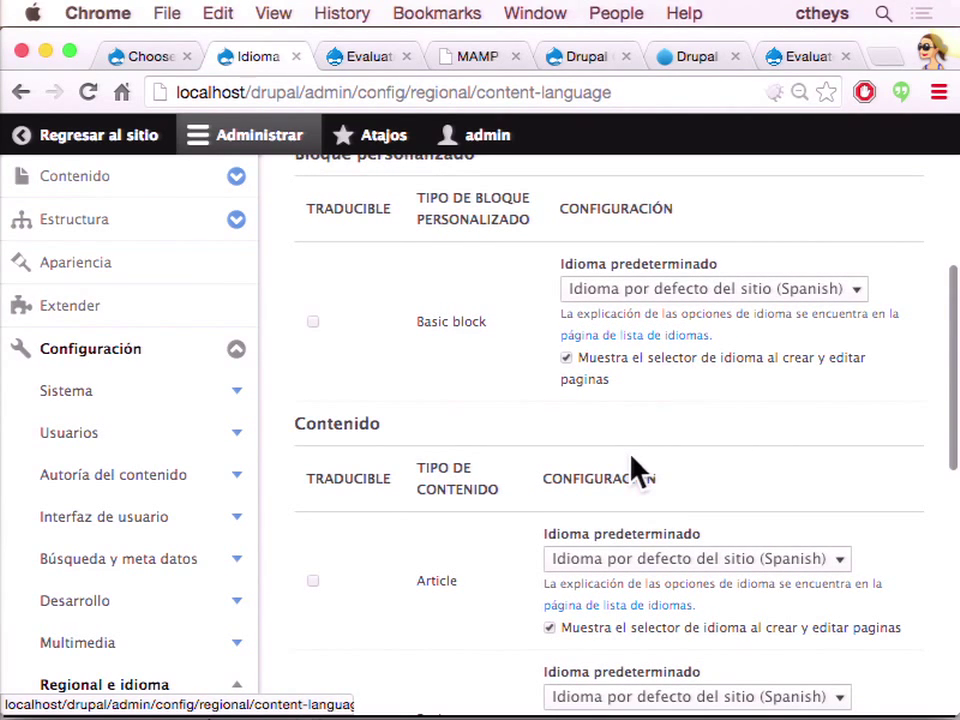
pyautogui.scroll(-1, 633, 469)
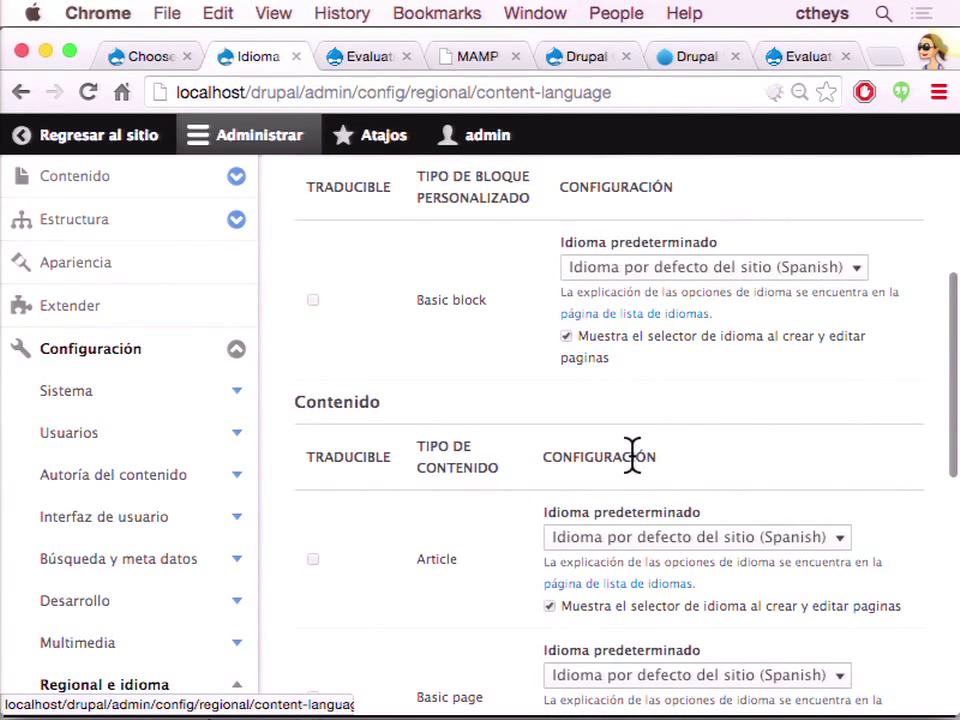
pyautogui.scroll(1, 633, 459)
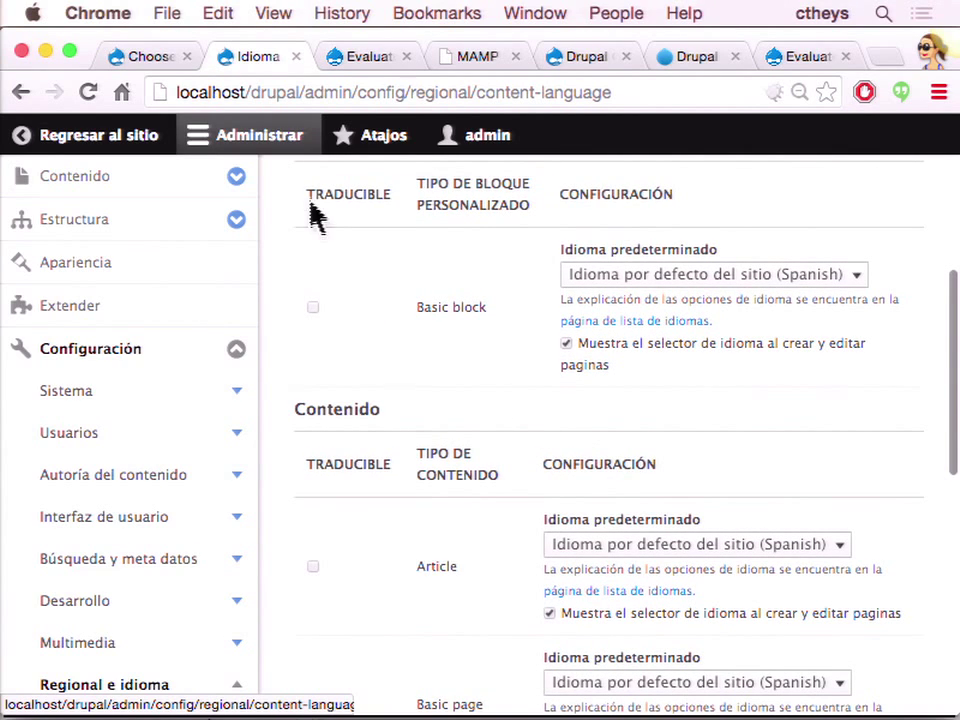
pyautogui.moveTo(394, 198); pyautogui.dragTo(299, 193)
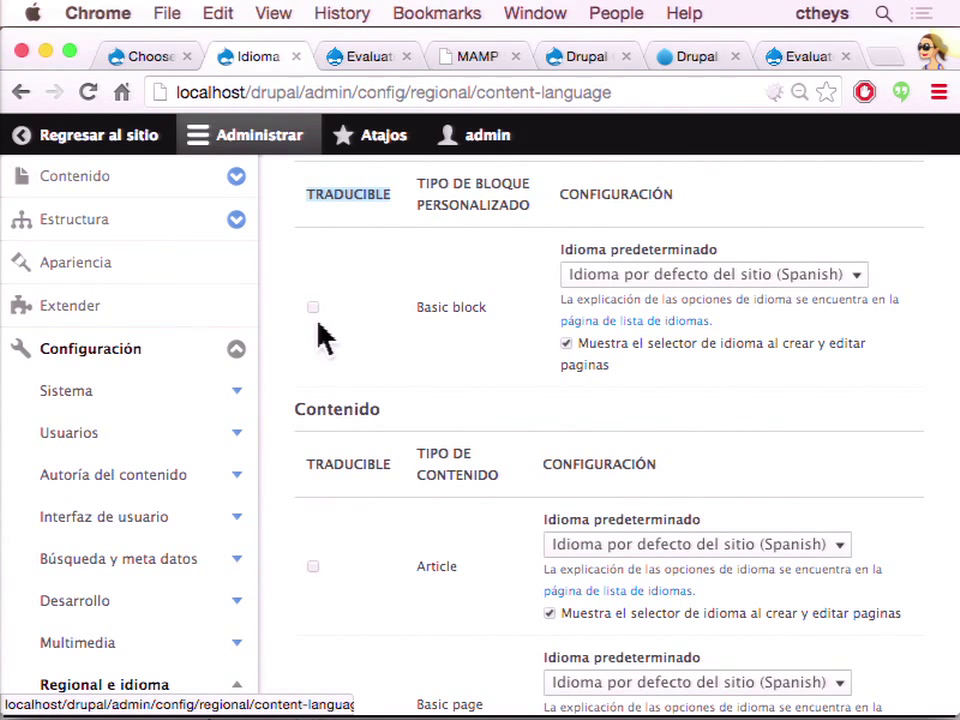
# - Make the Basic block type and the Tags vocabulary translatable and save the content language configuration
pyautogui.click(313, 308)
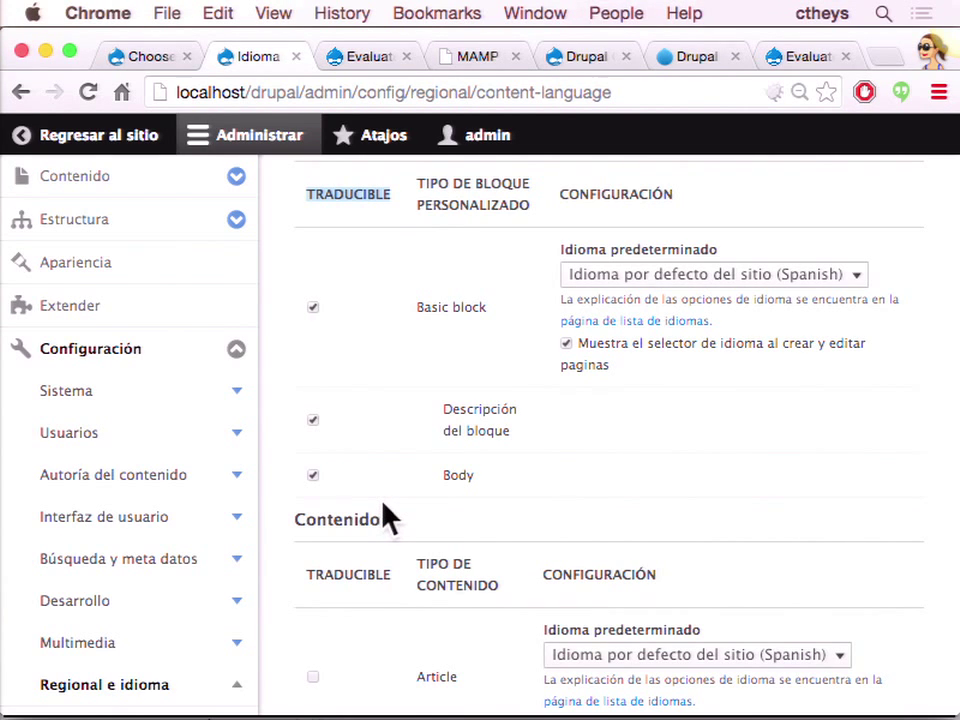
pyautogui.scroll(-3, 382, 503)
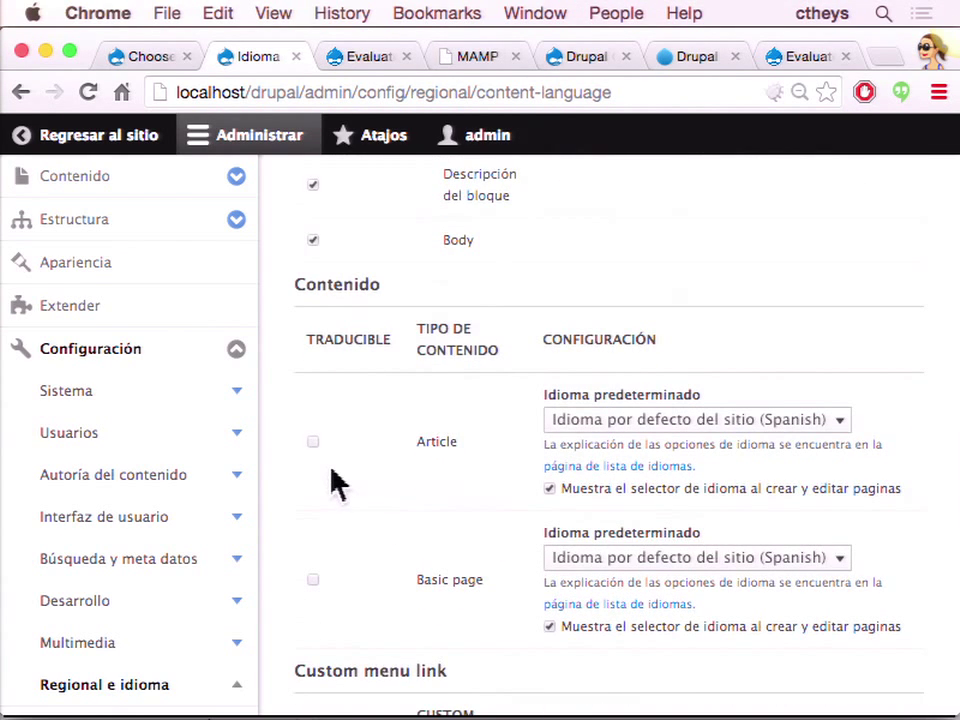
pyautogui.scroll(-1, 362, 461)
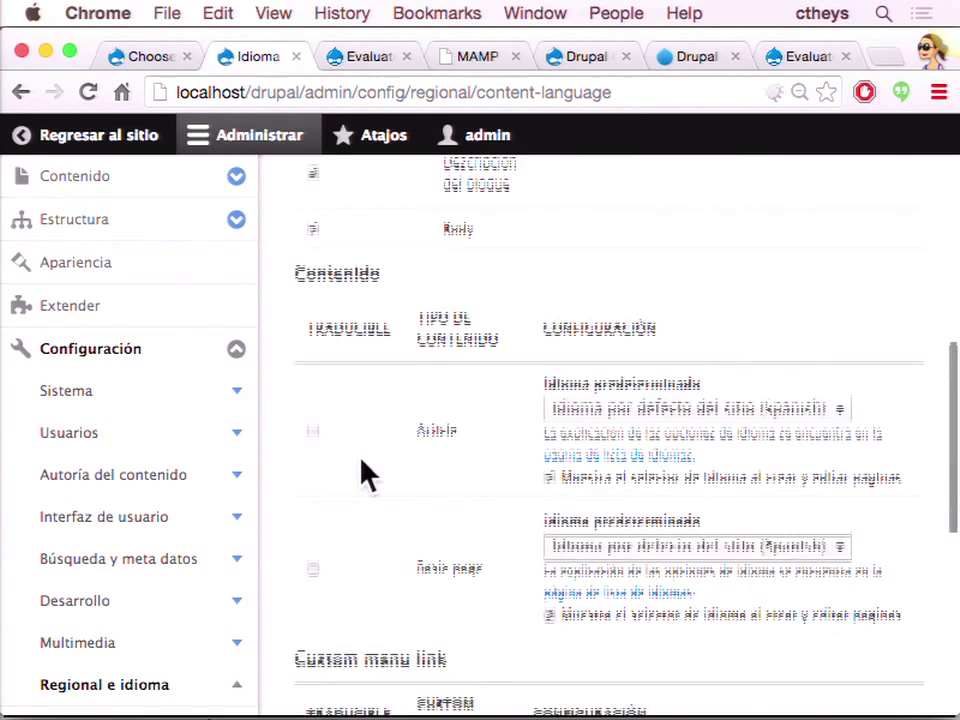
pyautogui.scroll(-5, 356, 476)
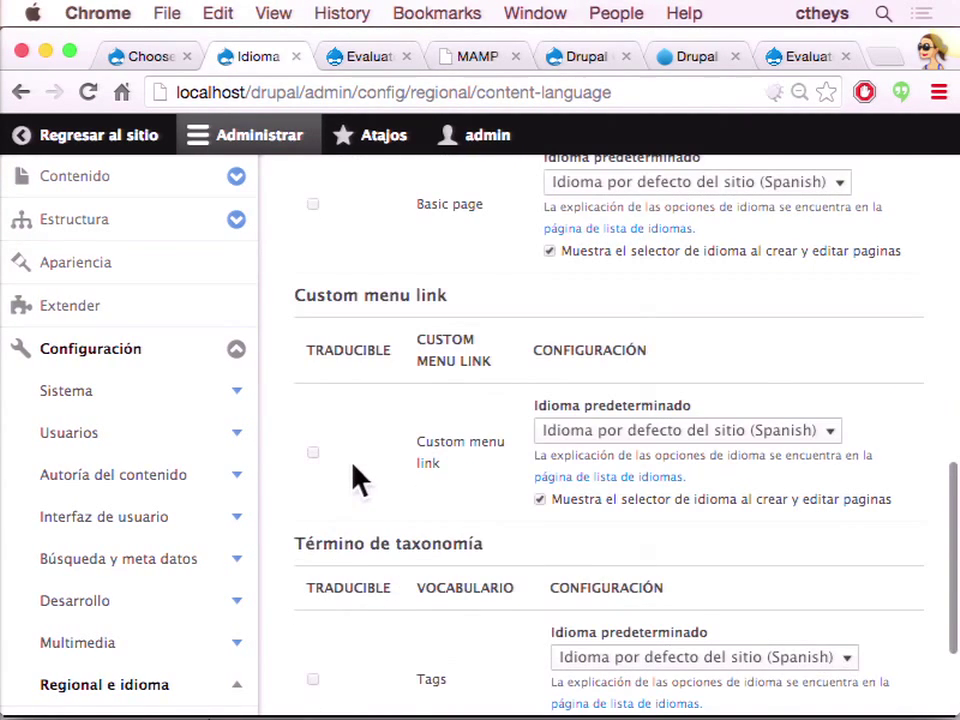
pyautogui.scroll(-3, 328, 628)
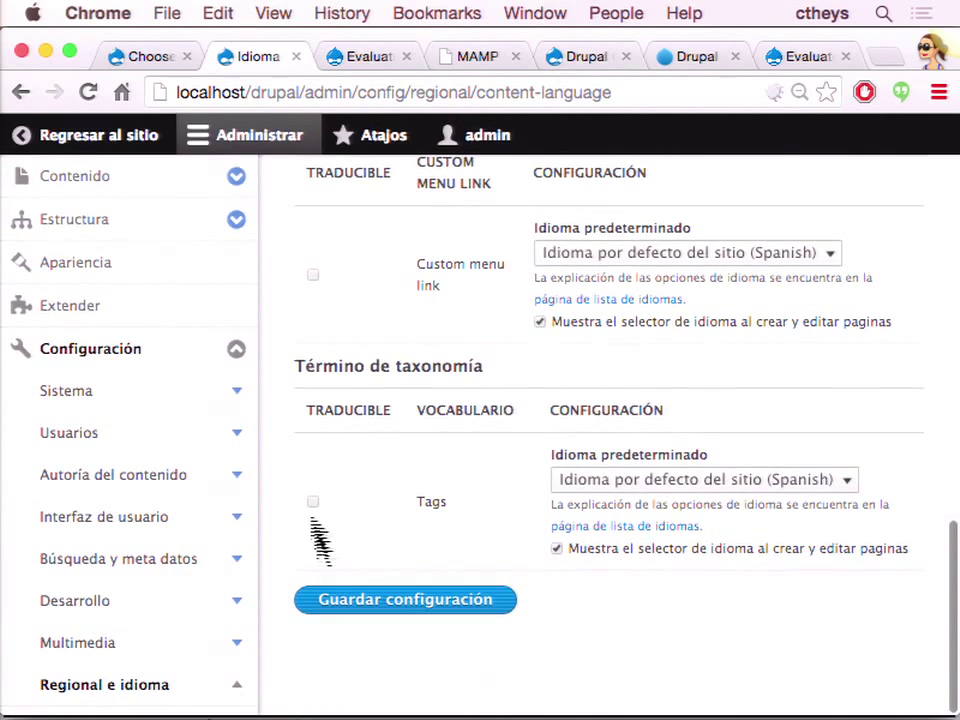
pyautogui.click(312, 501)
pyautogui.scroll(-2, 386, 521)
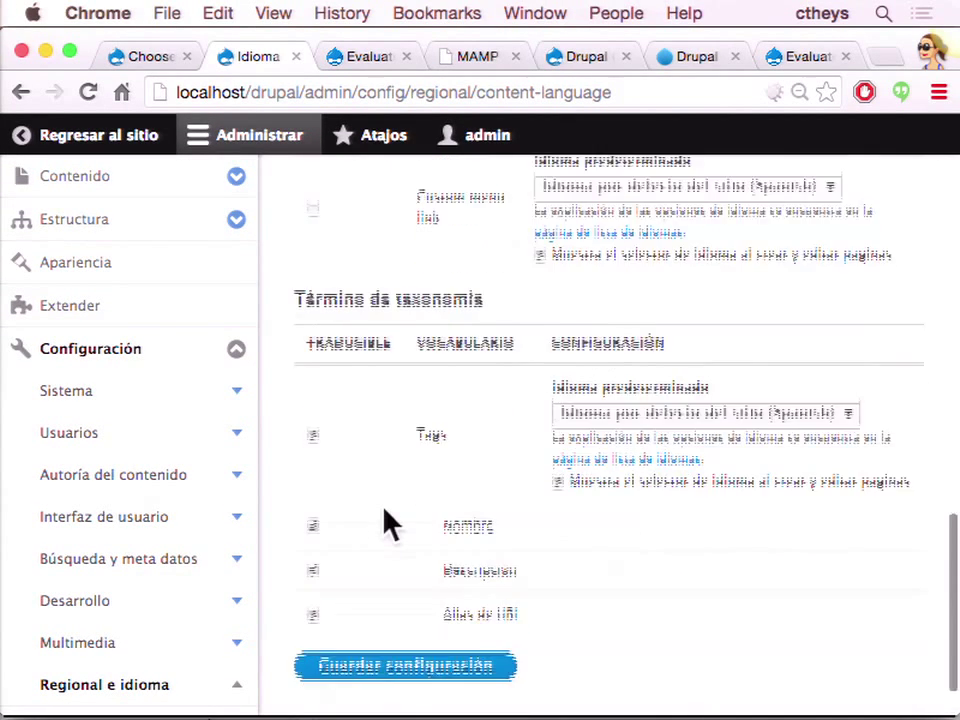
pyautogui.click(343, 618)
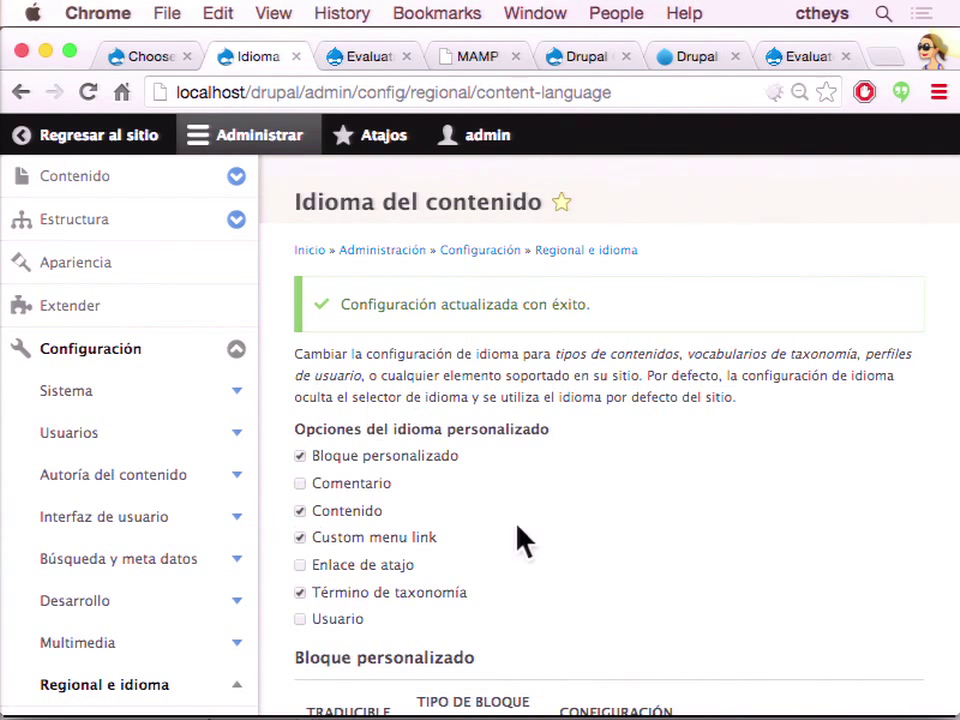
# - Make the Artículo content type translatable in the Contenido section
pyautogui.scroll(-5, 520, 540)
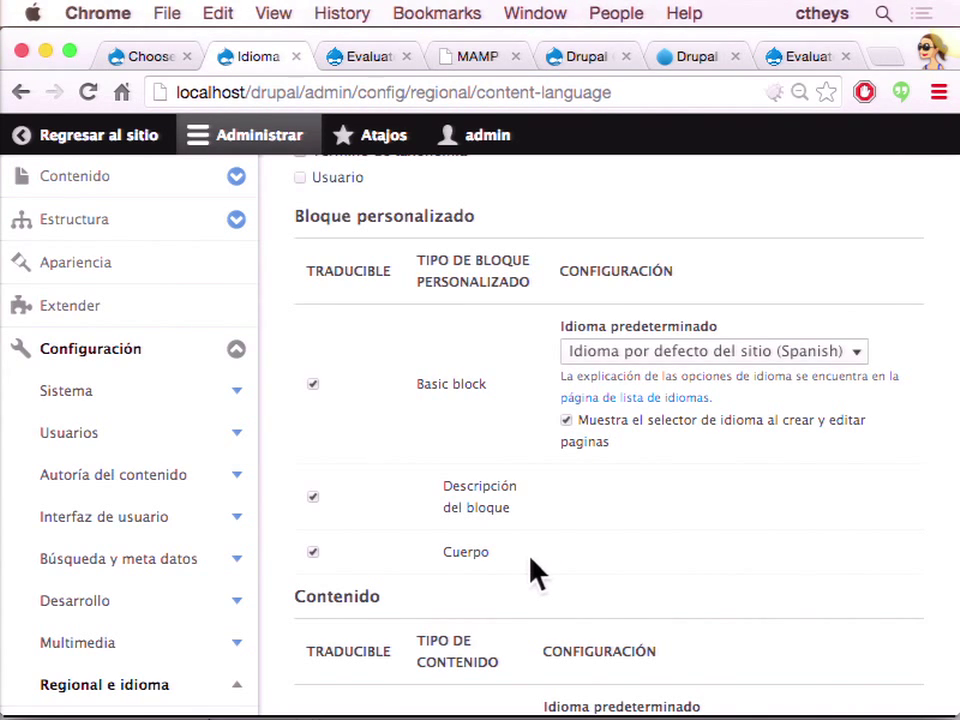
pyautogui.scroll(-5, 532, 570)
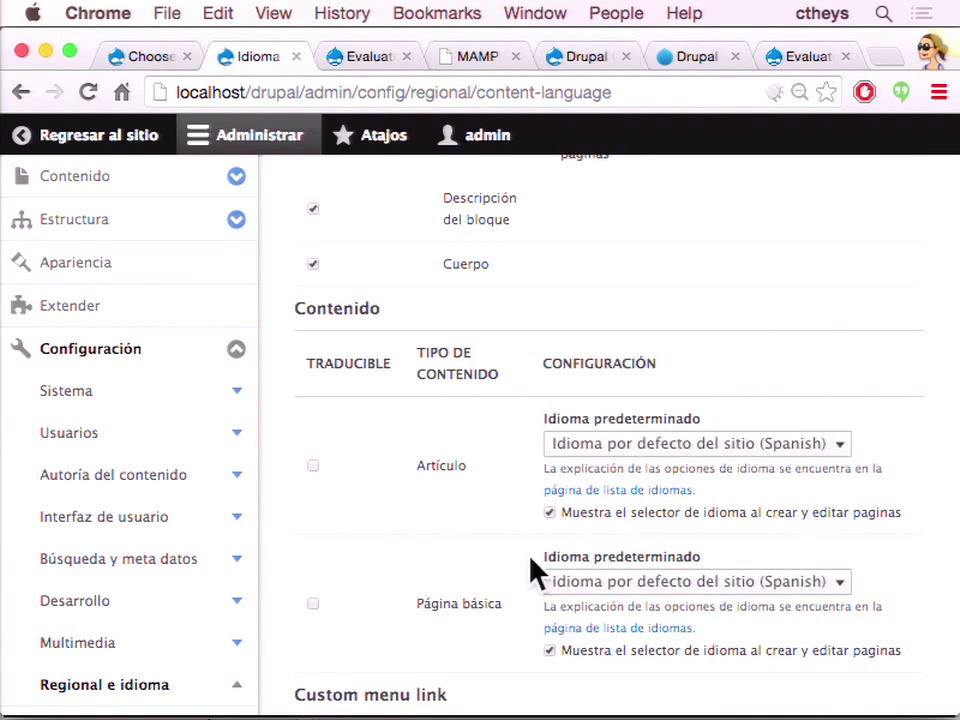
pyautogui.scroll(-1, 531, 574)
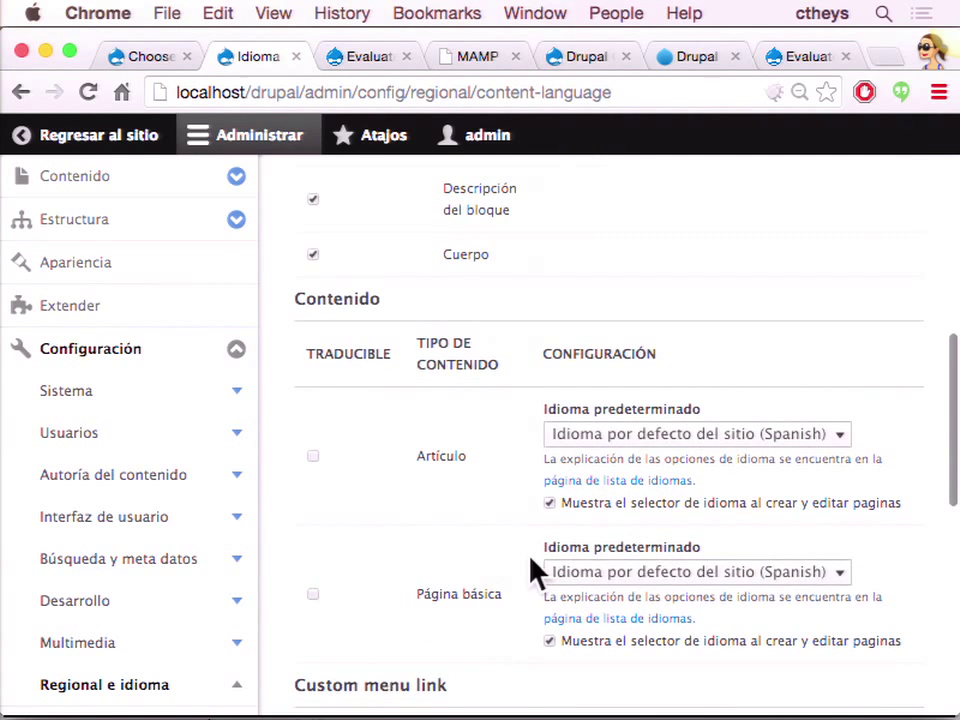
pyautogui.click(313, 458)
pyautogui.scroll(-5, 332, 568)
pyautogui.scroll(-15, 335, 567)
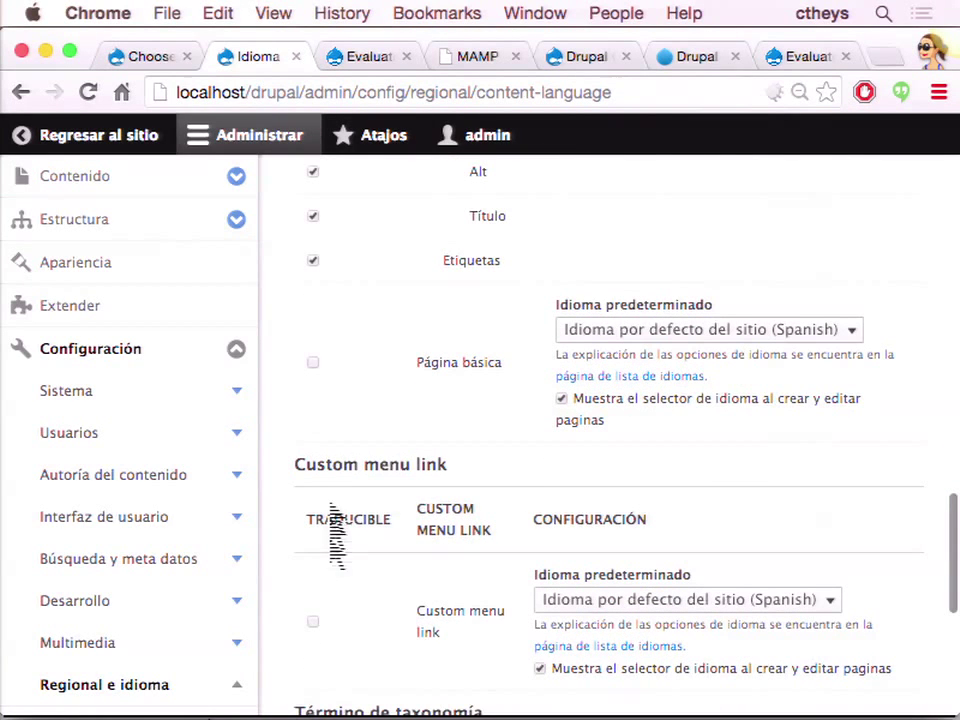
# - Make the Página básica content type translatable in the Contenido section
pyautogui.click(314, 363)
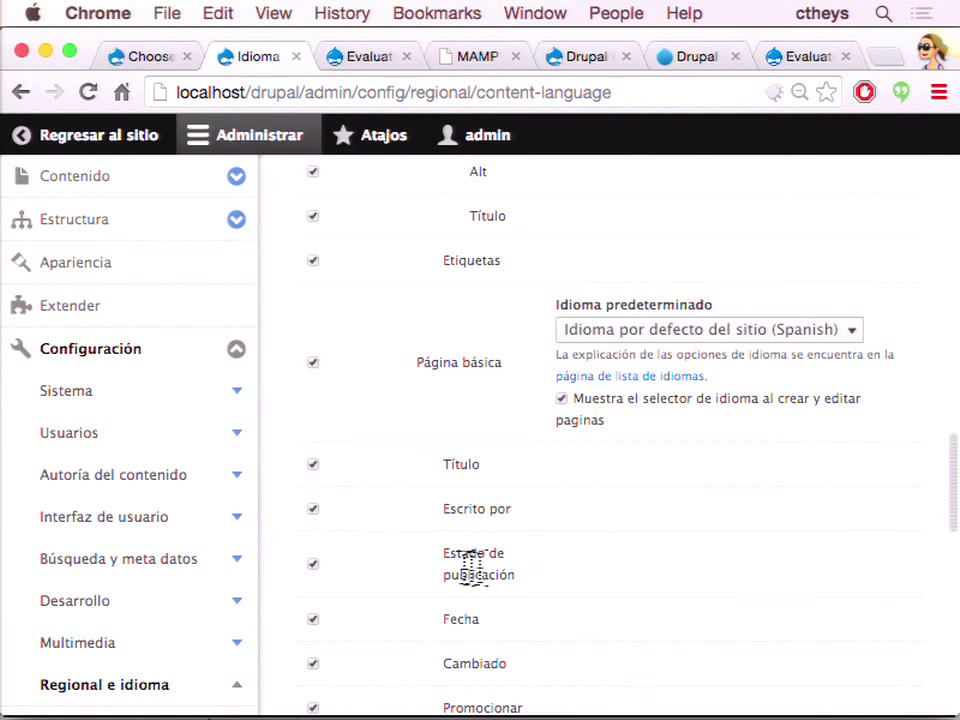
pyautogui.rightClick(628, 621)
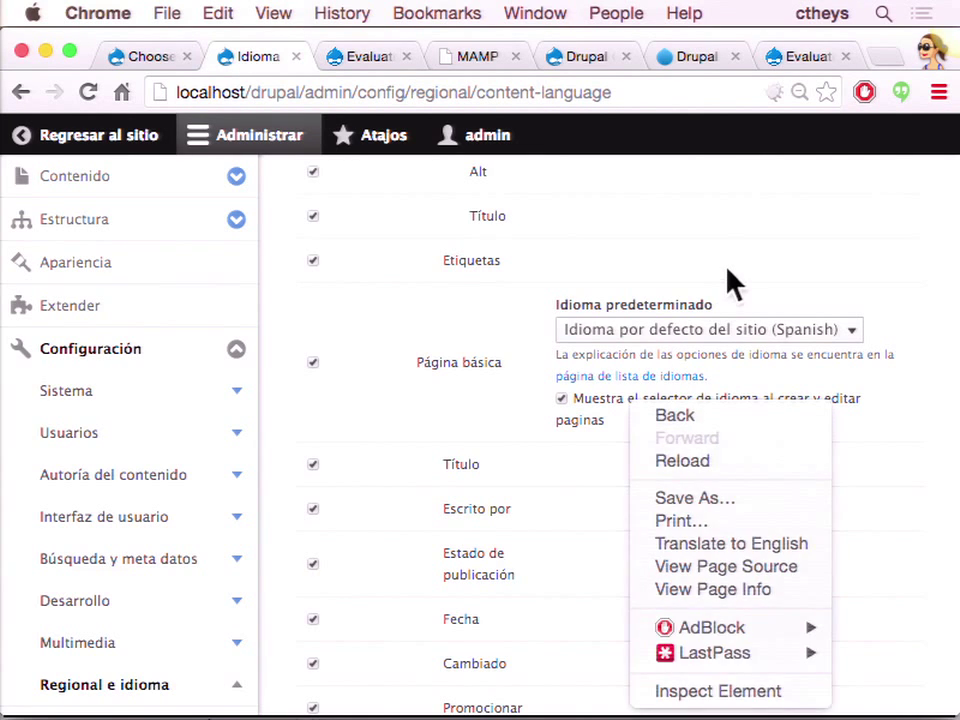
pyautogui.click(660, 242)
# - Examine the Traducible settings of the Artículo fields, from Título to Etiquetas, including the Archivo, Alt and Título parts of Imagen
pyautogui.scroll(6, 655, 245)
pyautogui.scroll(9, 655, 245)
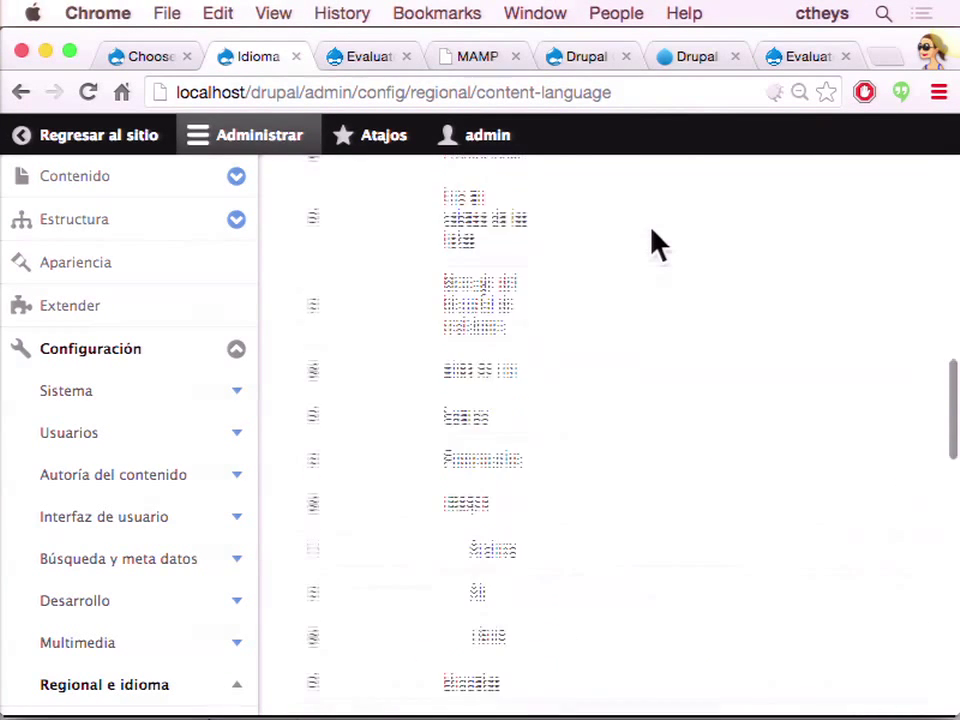
pyautogui.scroll(3, 655, 245)
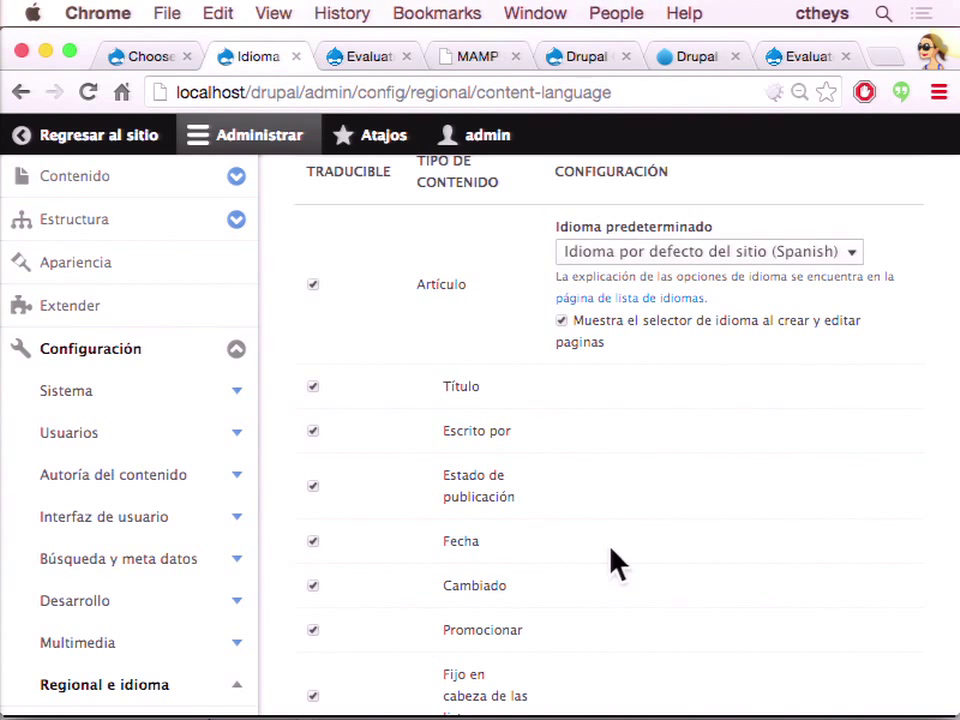
pyautogui.scroll(-1, 615, 563)
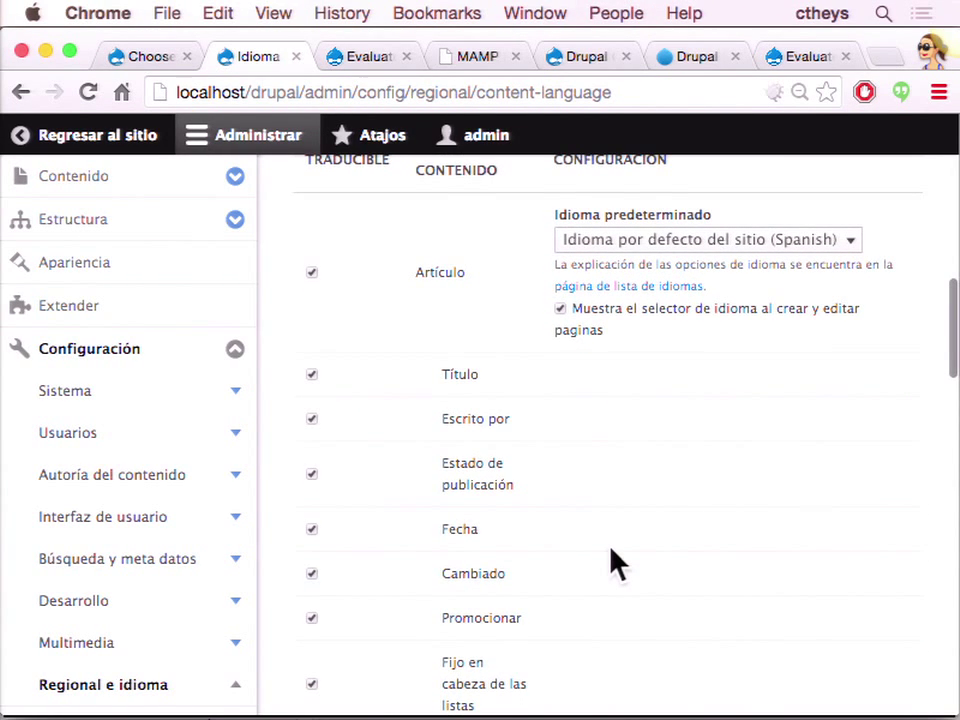
pyautogui.scroll(1, 615, 563)
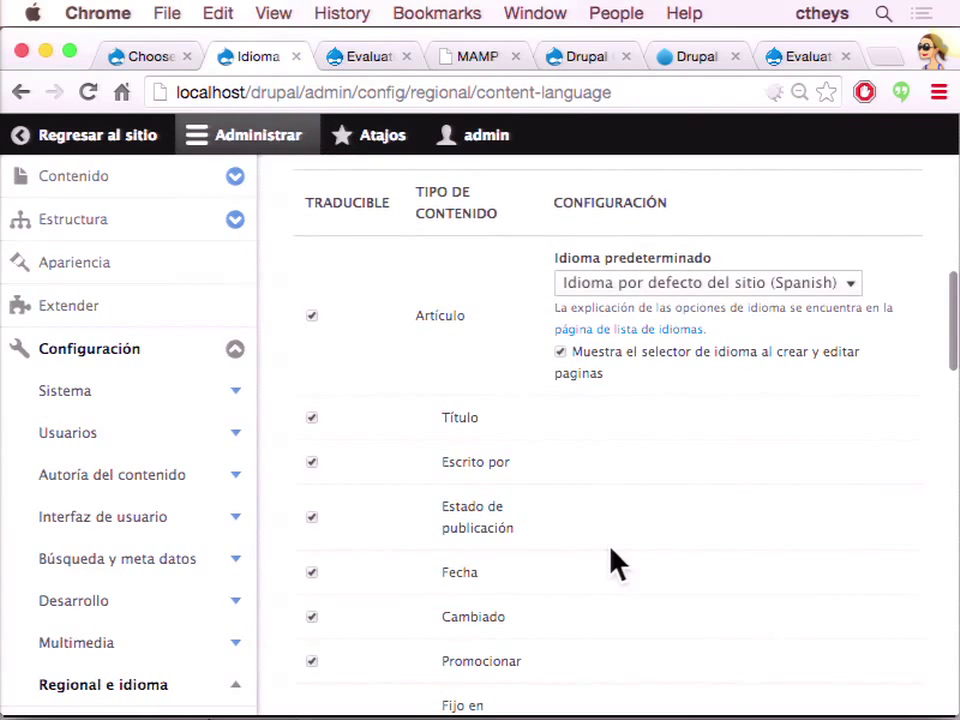
pyautogui.scroll(-1, 615, 563)
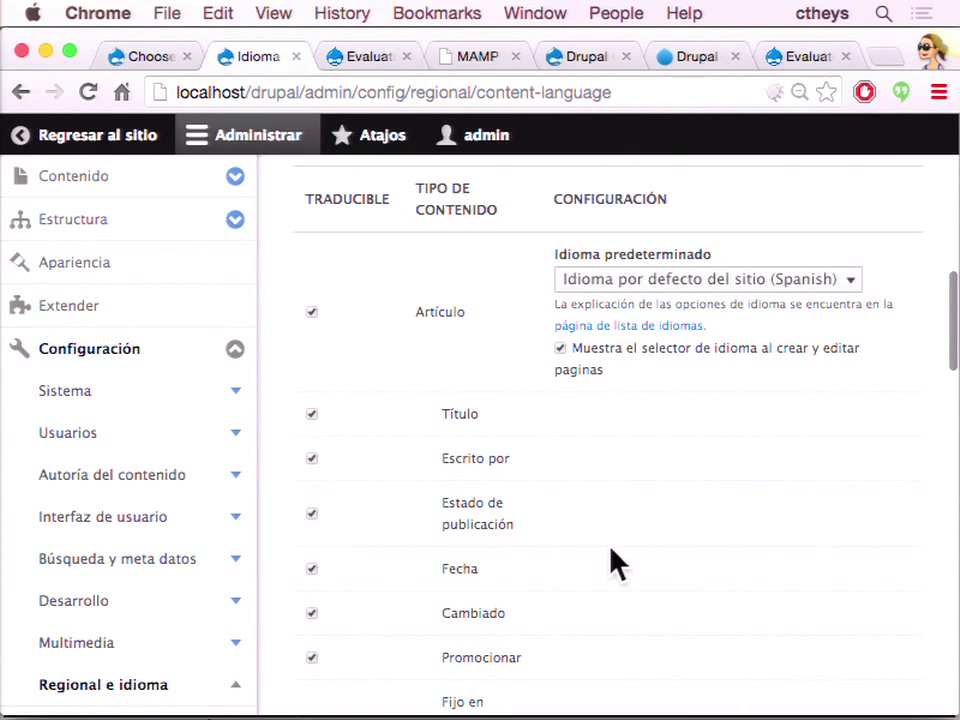
pyautogui.scroll(-3, 615, 563)
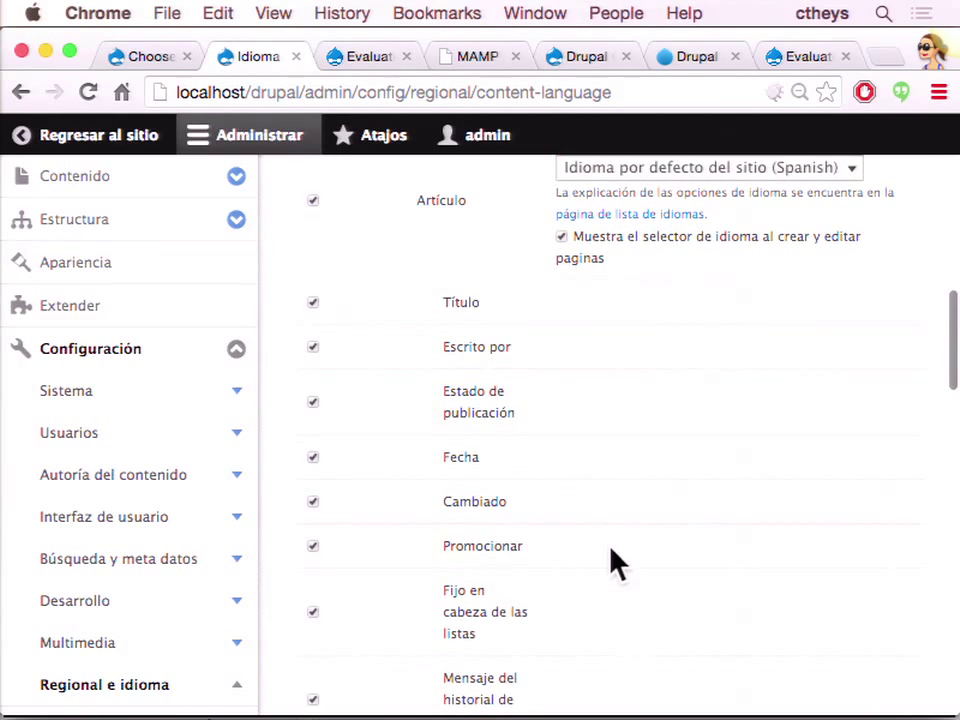
pyautogui.scroll(-3, 615, 563)
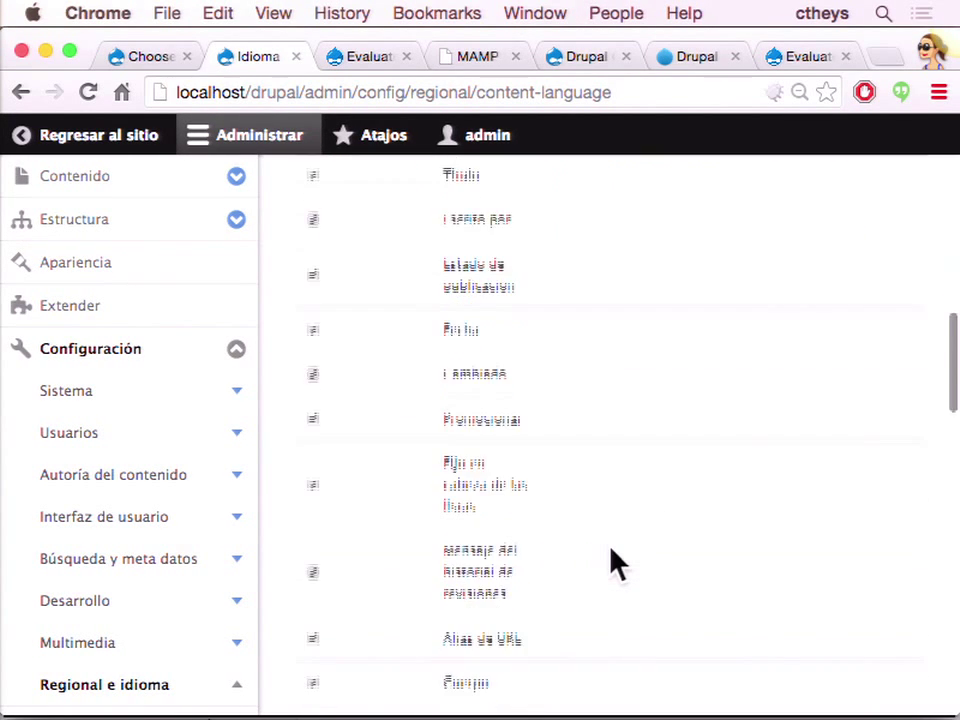
pyautogui.scroll(-8, 615, 563)
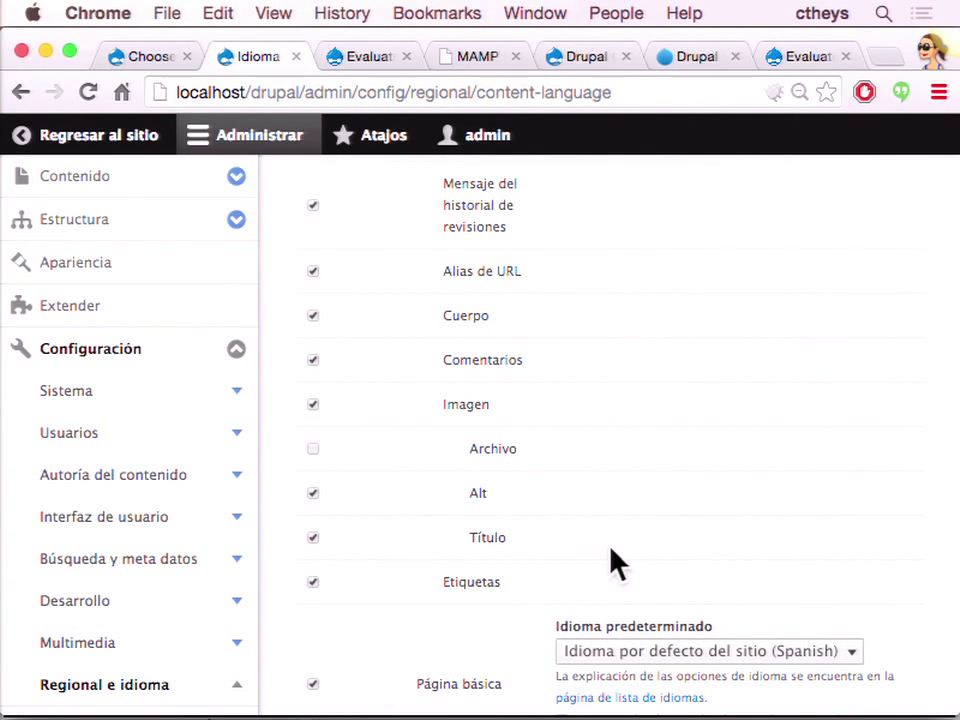
pyautogui.scroll(-1, 615, 563)
pyautogui.scroll(1, 615, 563)
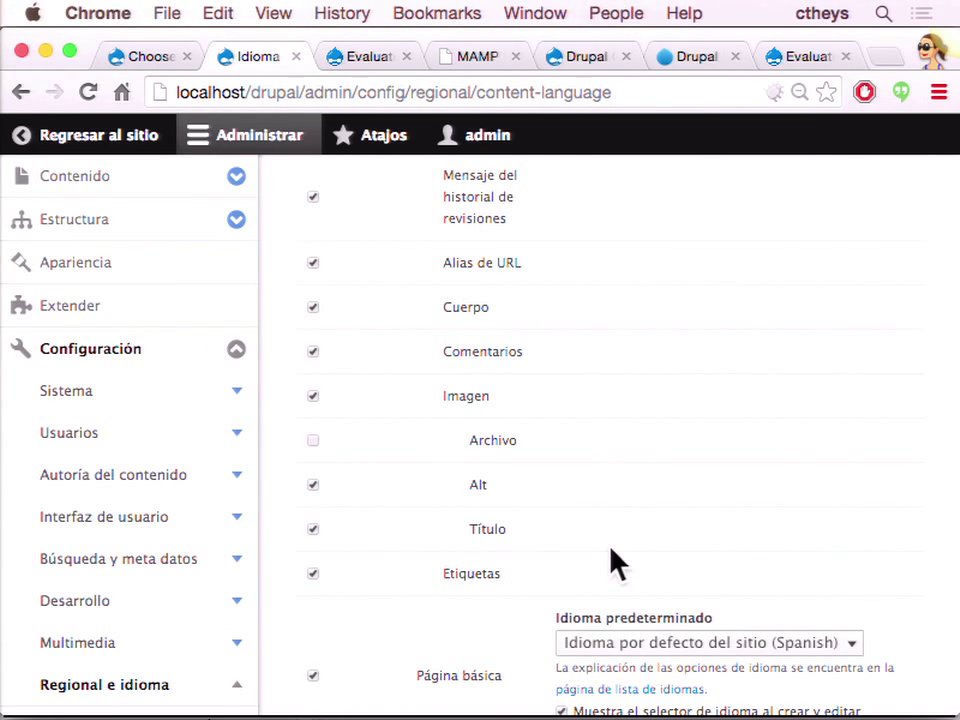
# - Save the content language configuration
pyautogui.scroll(-20, 615, 563)
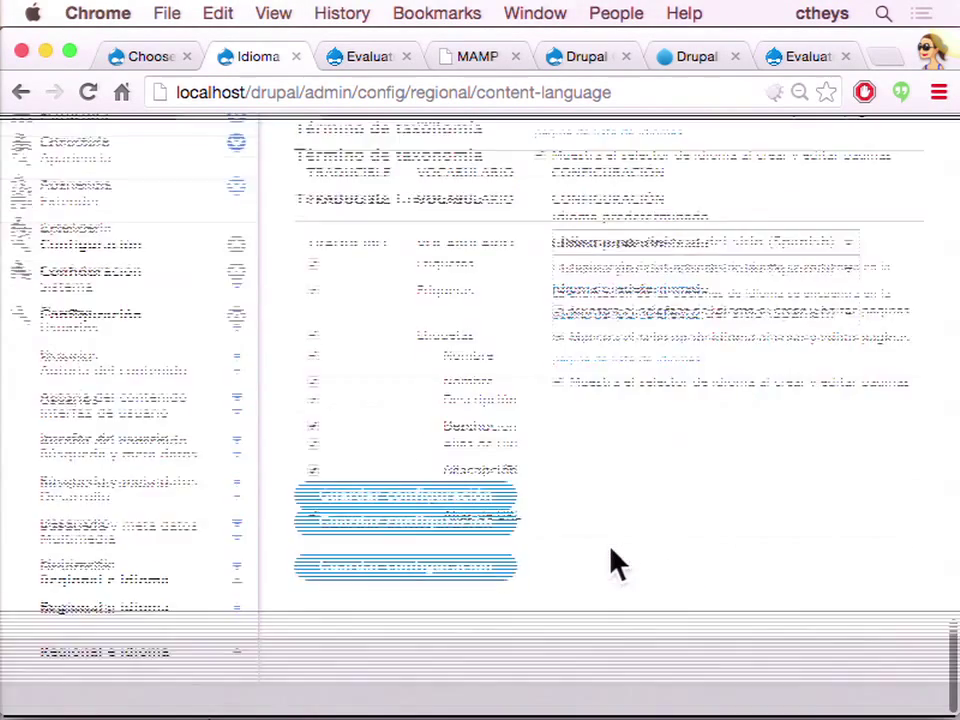
pyautogui.click(355, 617)
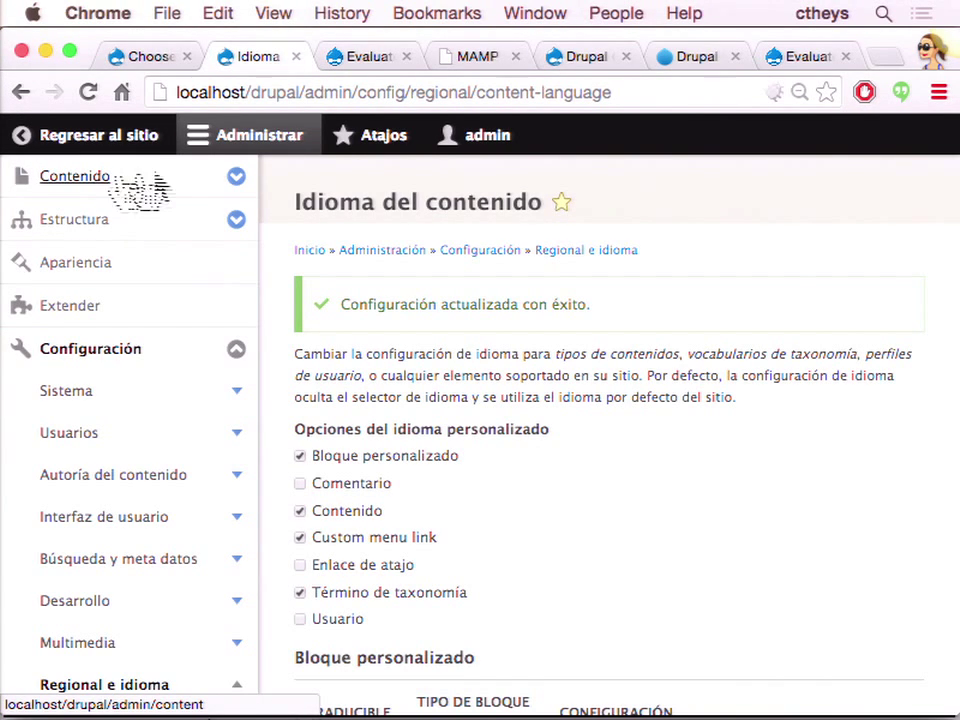
# - Open the form for adding a new Página básica content item
pyautogui.click(236, 178)
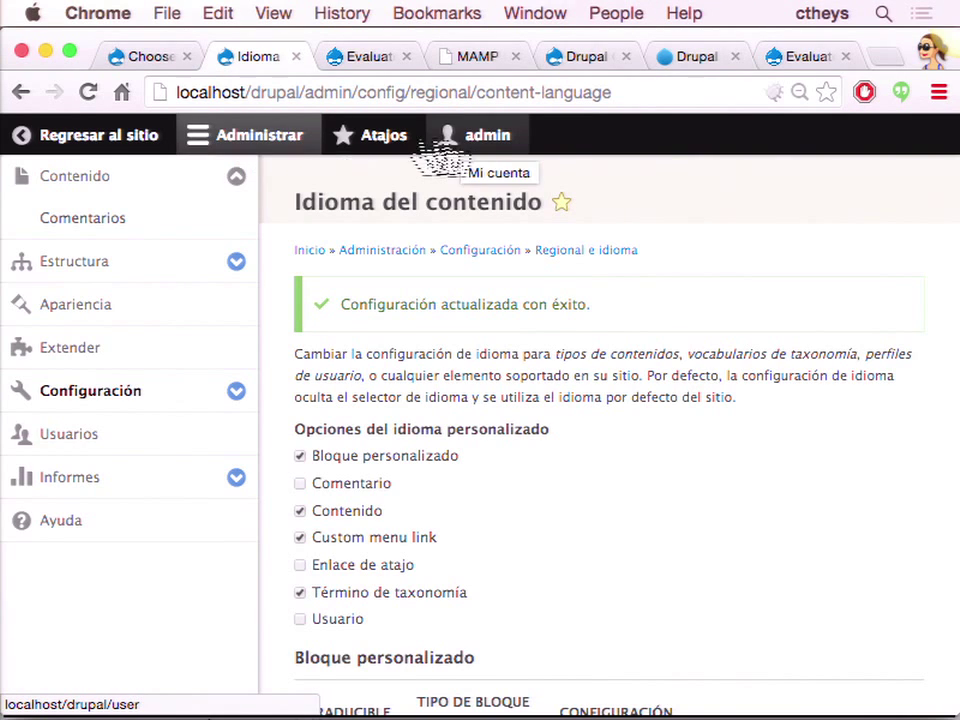
pyautogui.click(383, 140)
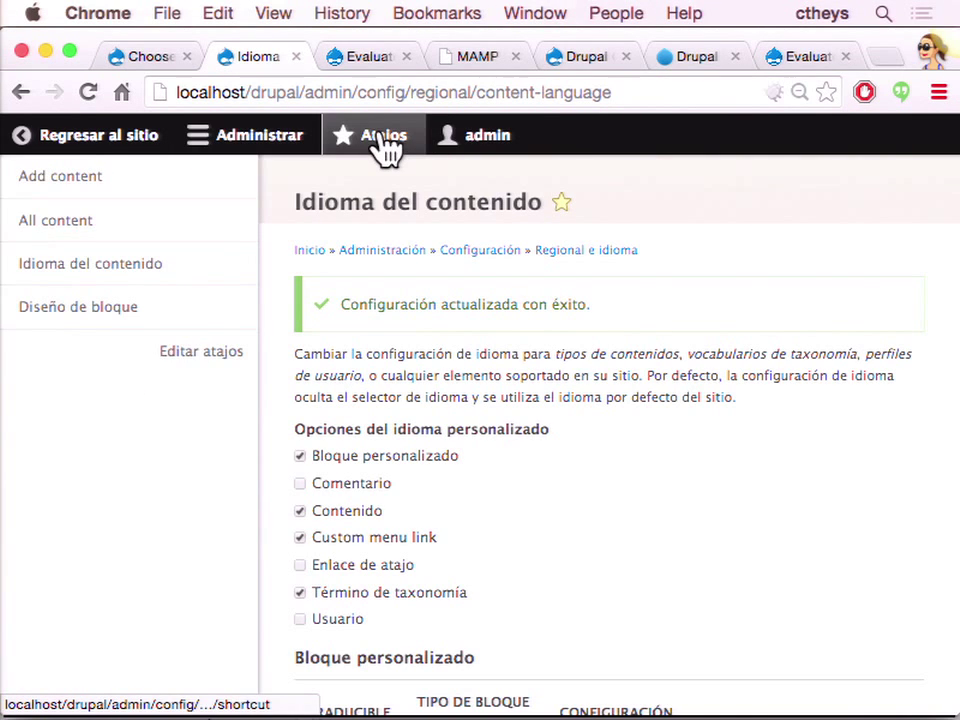
pyautogui.click(62, 180)
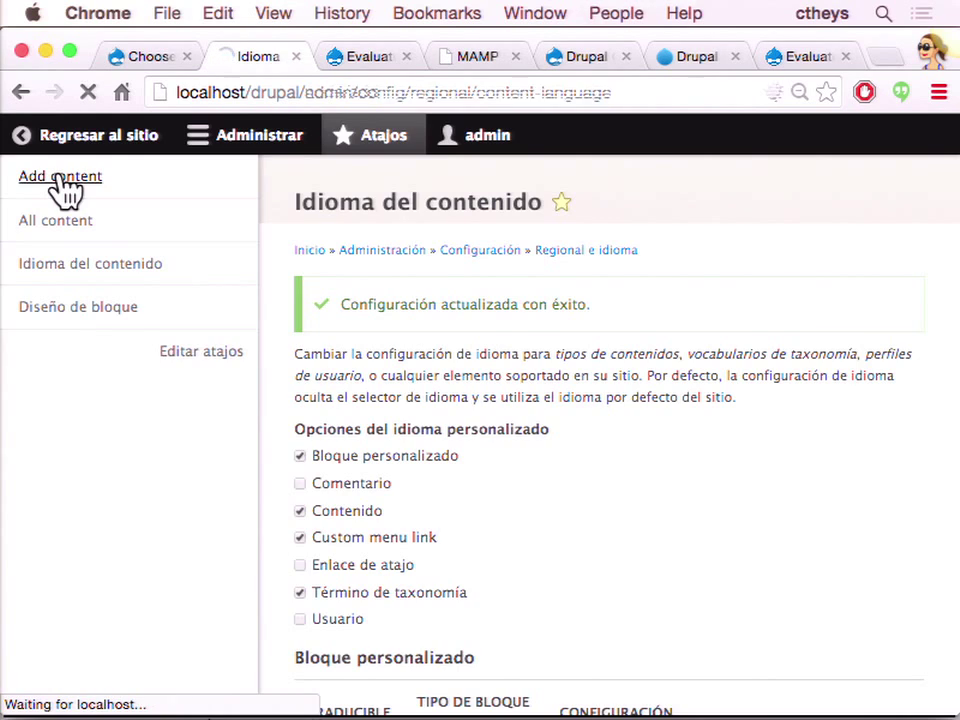
pyautogui.click(386, 142)
pyautogui.click(108, 373)
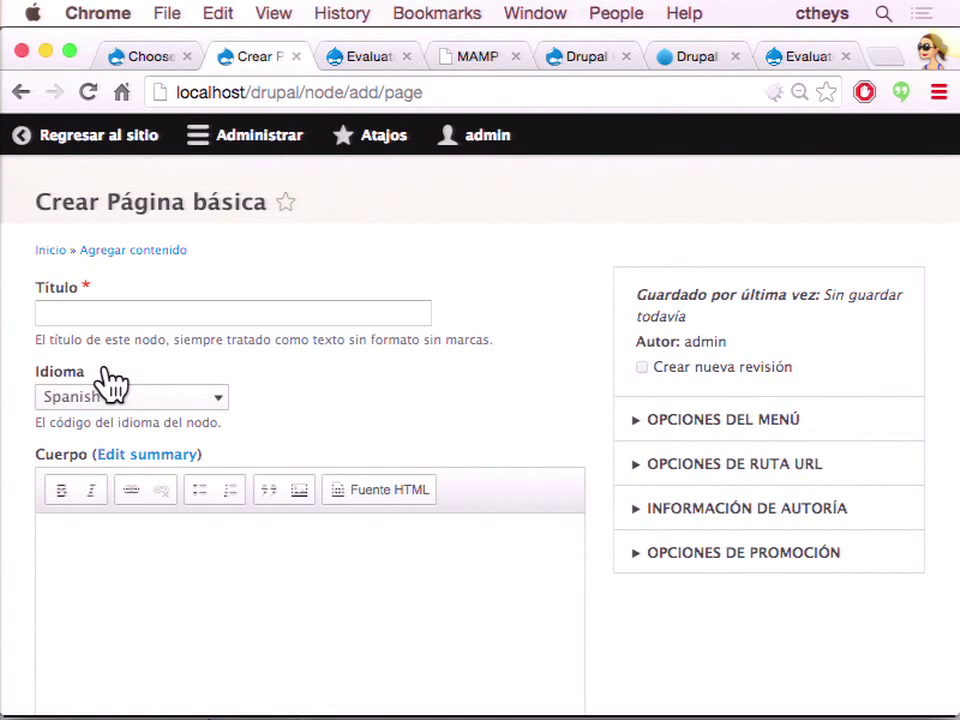
# - Enter "Acerca de" as the title of the new basic page
pyautogui.click(276, 315)
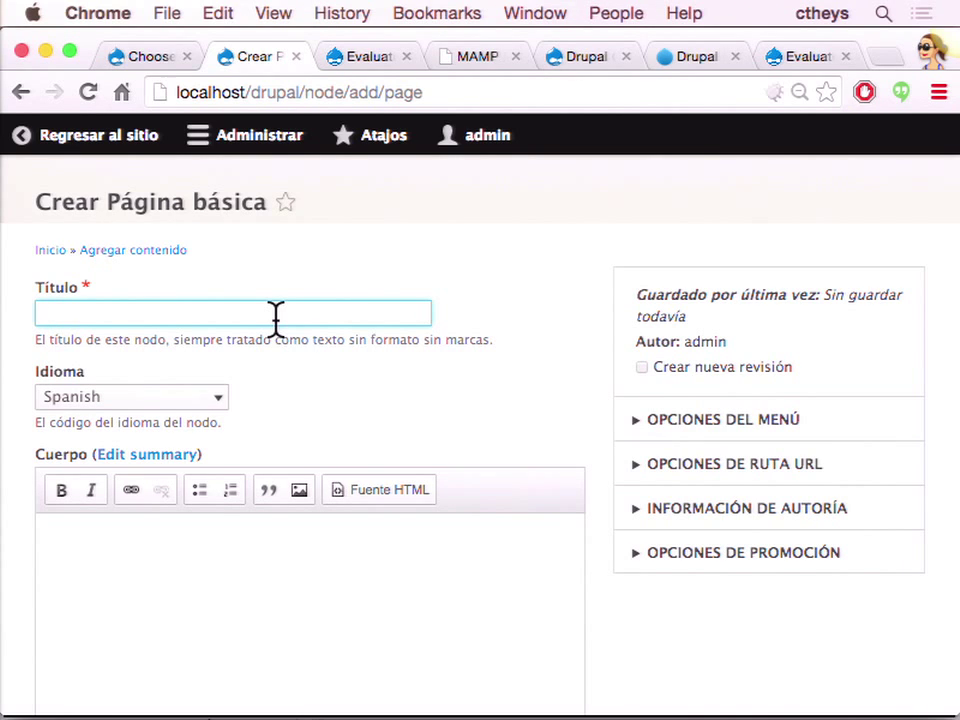
pyautogui.write('Acerda')
pyautogui.press('BackSpace')
pyautogui.press('BackSpace')
pyautogui.write('ca')
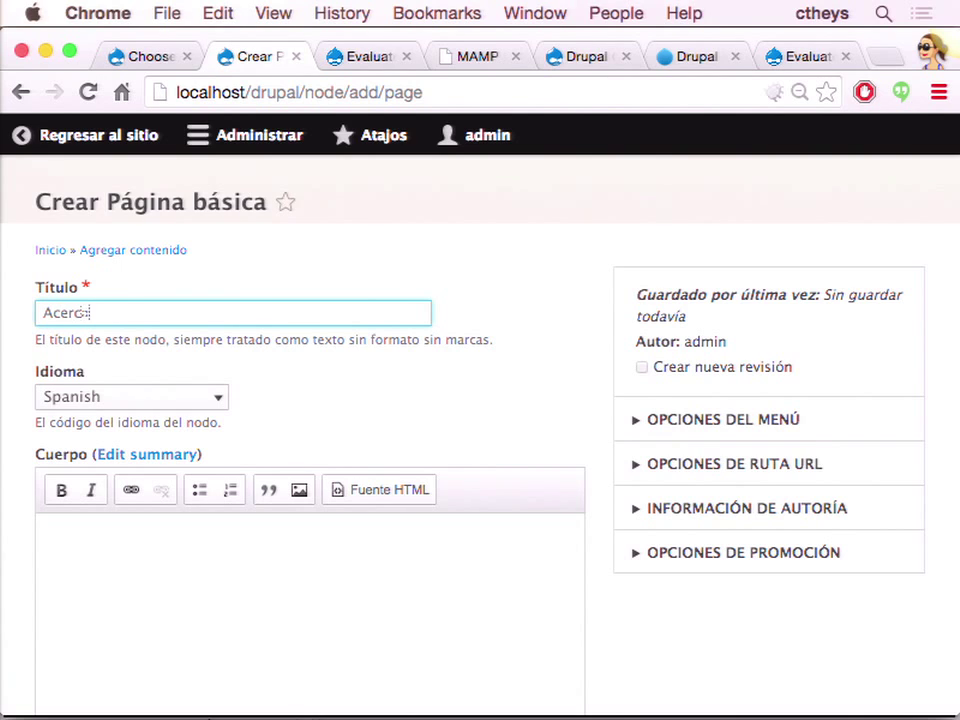
pyautogui.write(' de')
# - Fill in the basic page in English with the title "About us" and the body text "Words!"
pyautogui.click(217, 400)
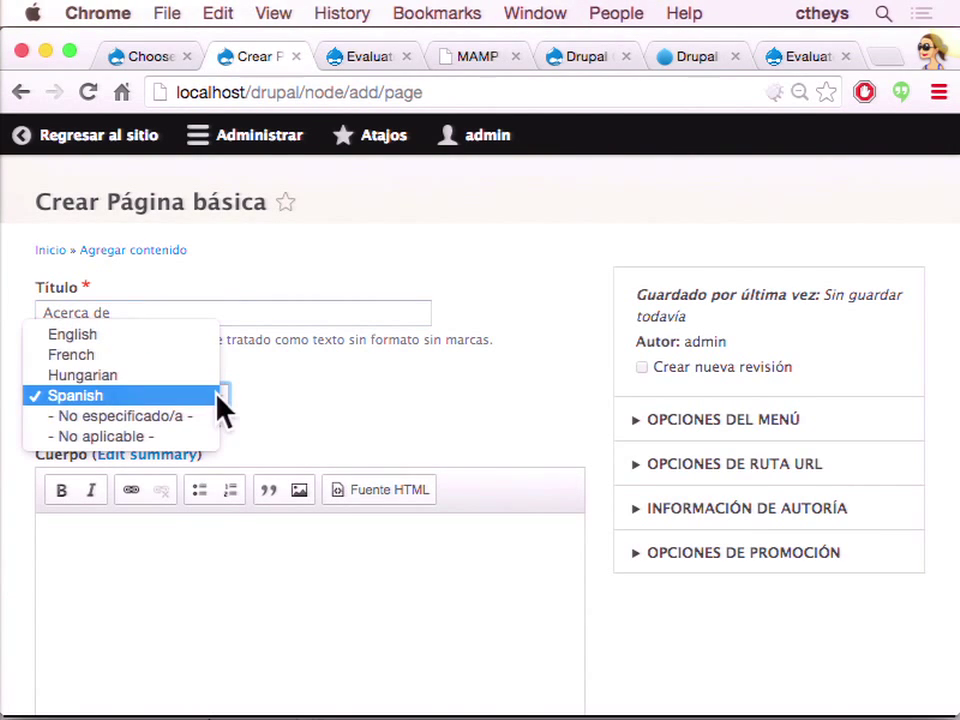
pyautogui.click(190, 336)
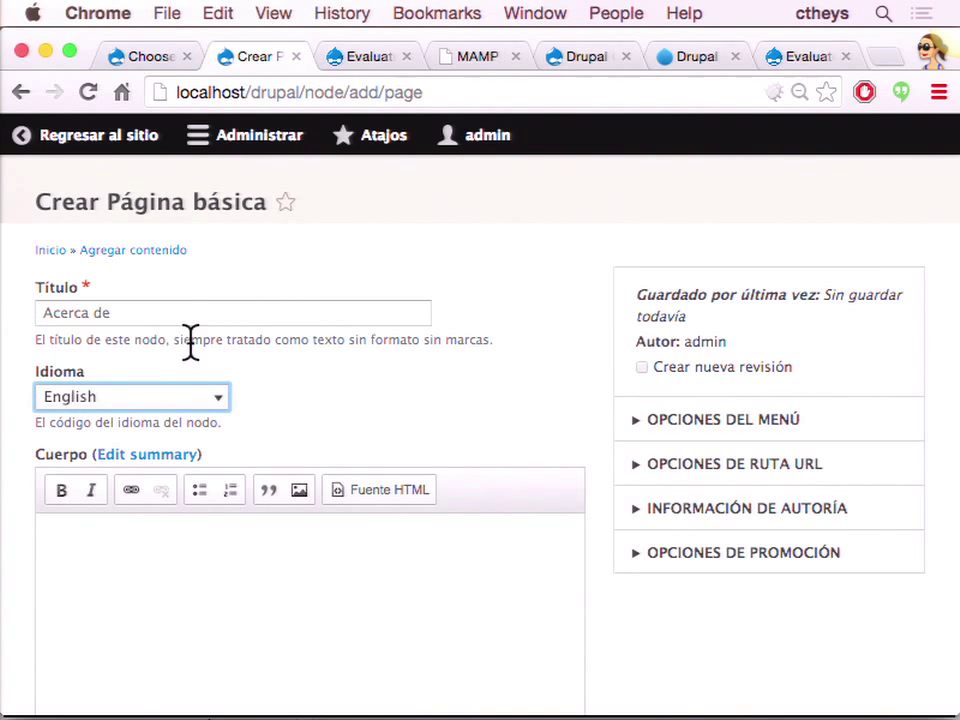
pyautogui.moveTo(140, 314); pyautogui.dragTo(6, 301)
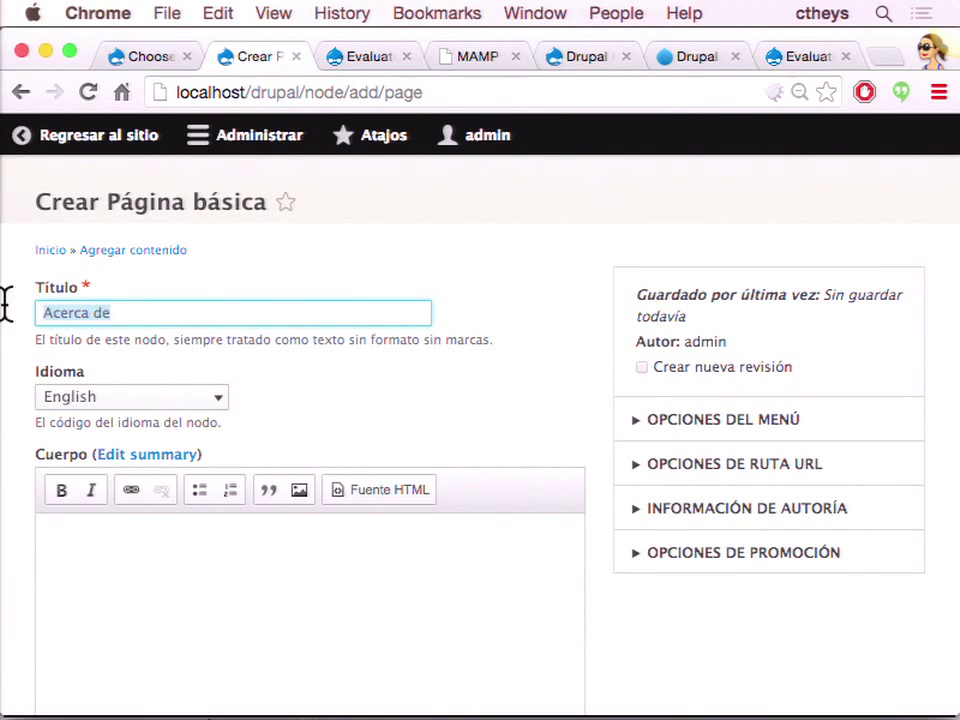
pyautogui.write('About us')
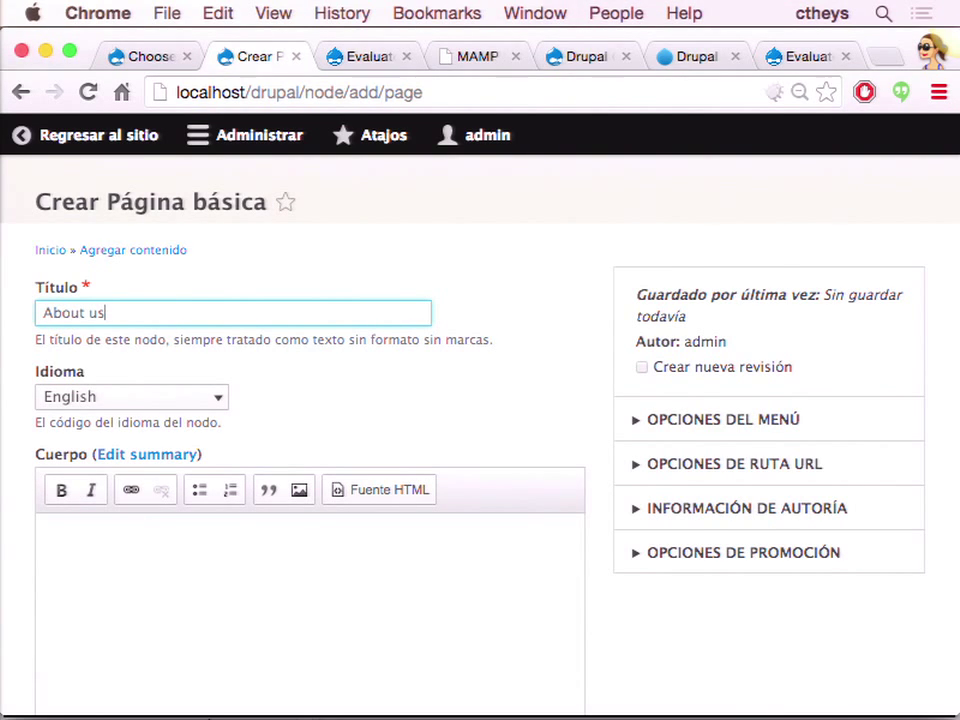
pyautogui.click(92, 553)
pyautogui.write('Words!')
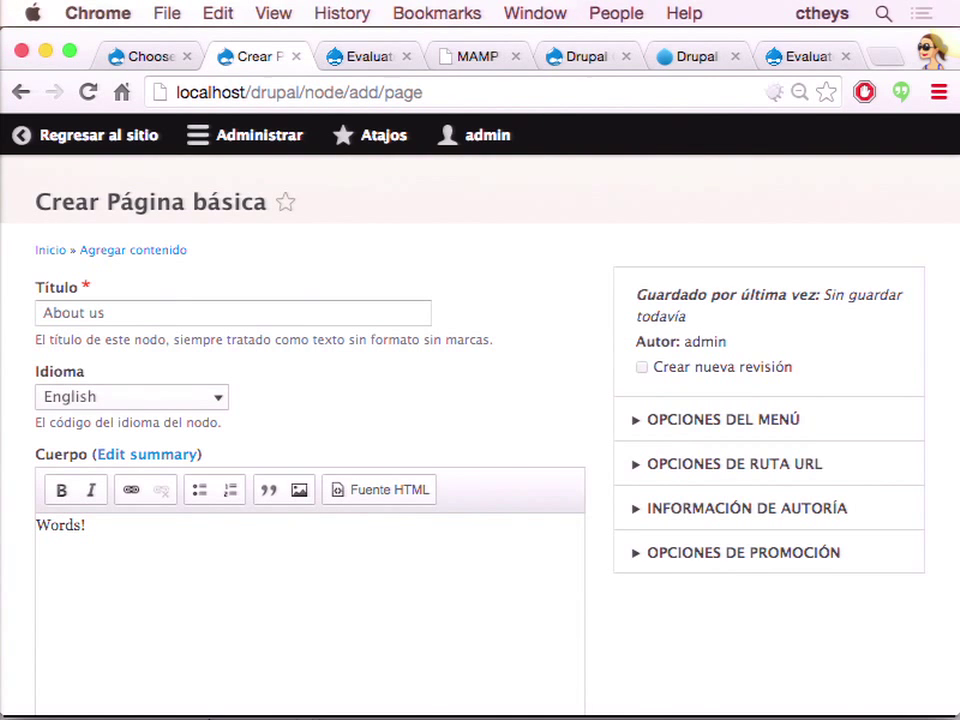
# - Provide a menu link for the "About us" page under Main navigation, and save and publish the page
pyautogui.scroll(-3, 680, 652)
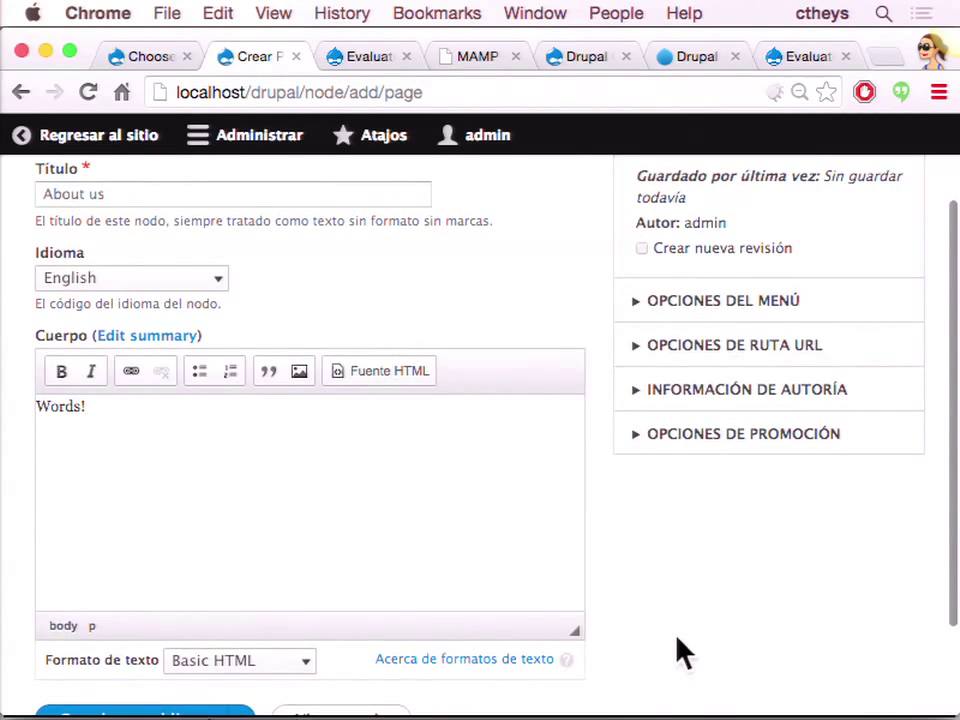
pyautogui.click(637, 308)
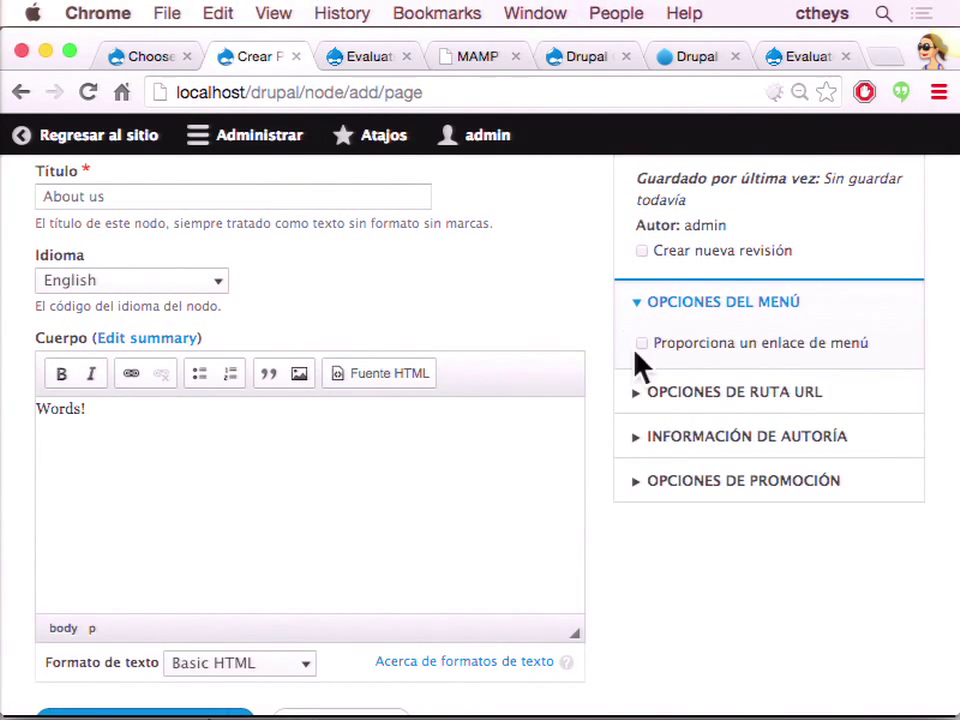
pyautogui.click(643, 345)
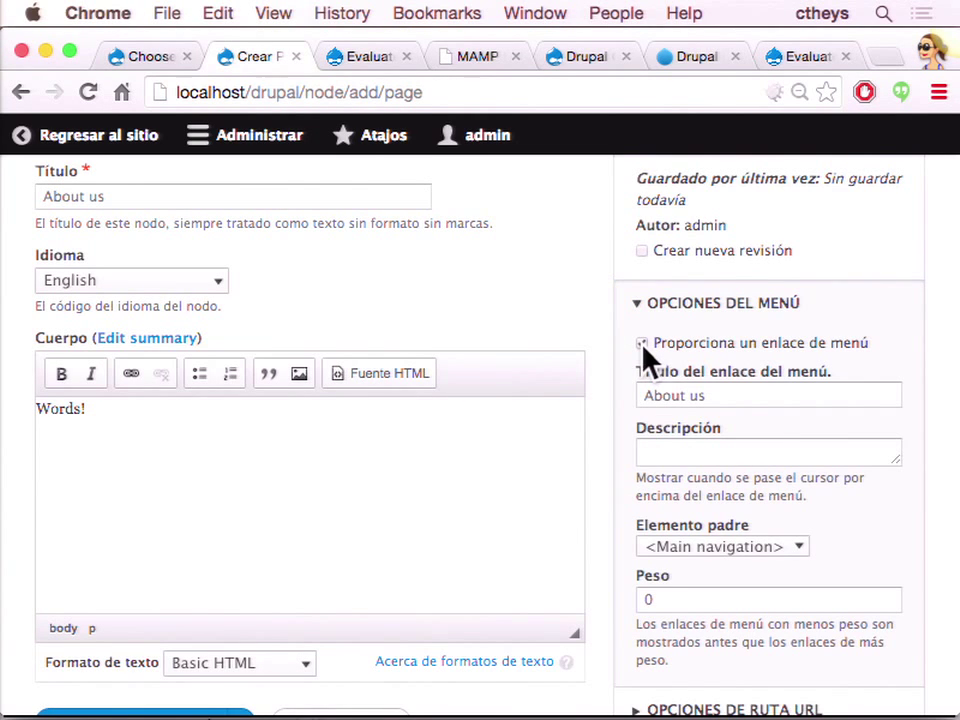
pyautogui.scroll(-2, 622, 483)
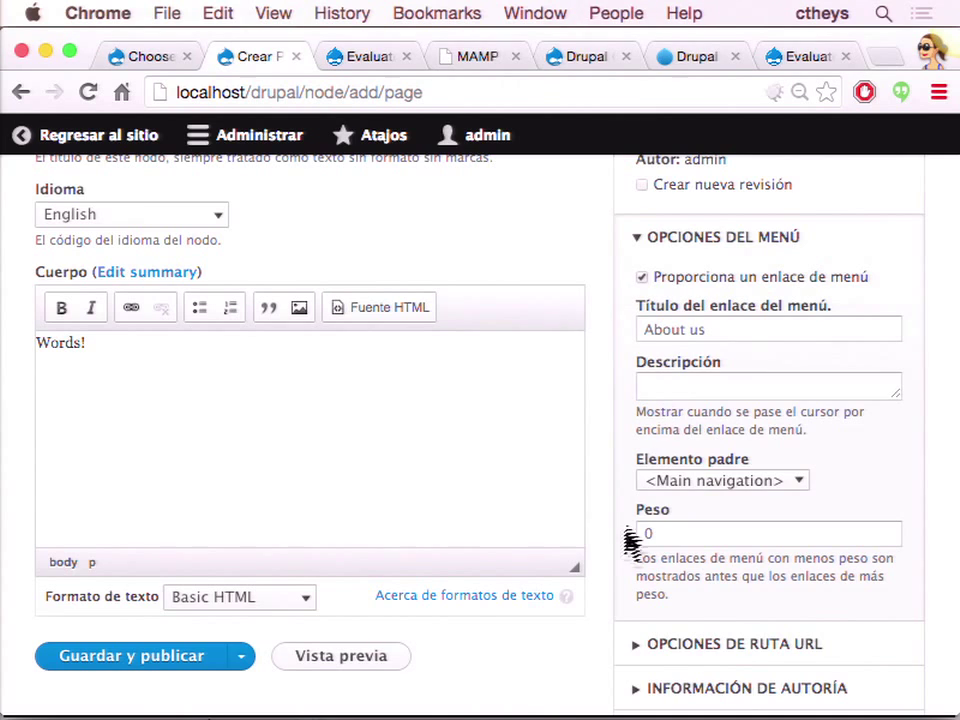
pyautogui.scroll(-3, 628, 576)
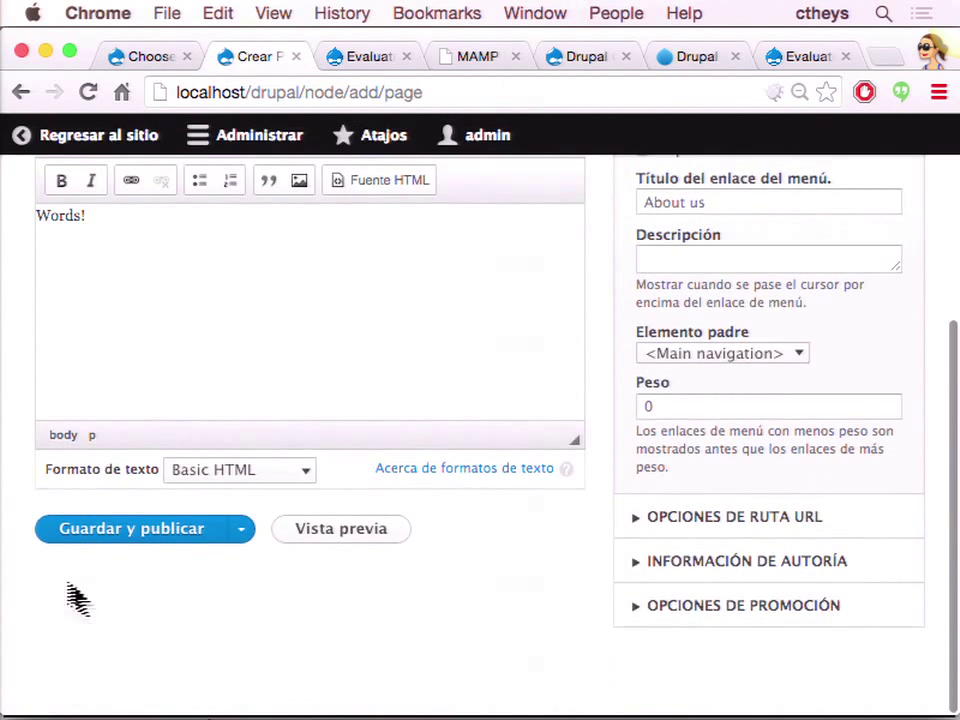
pyautogui.click(108, 537)
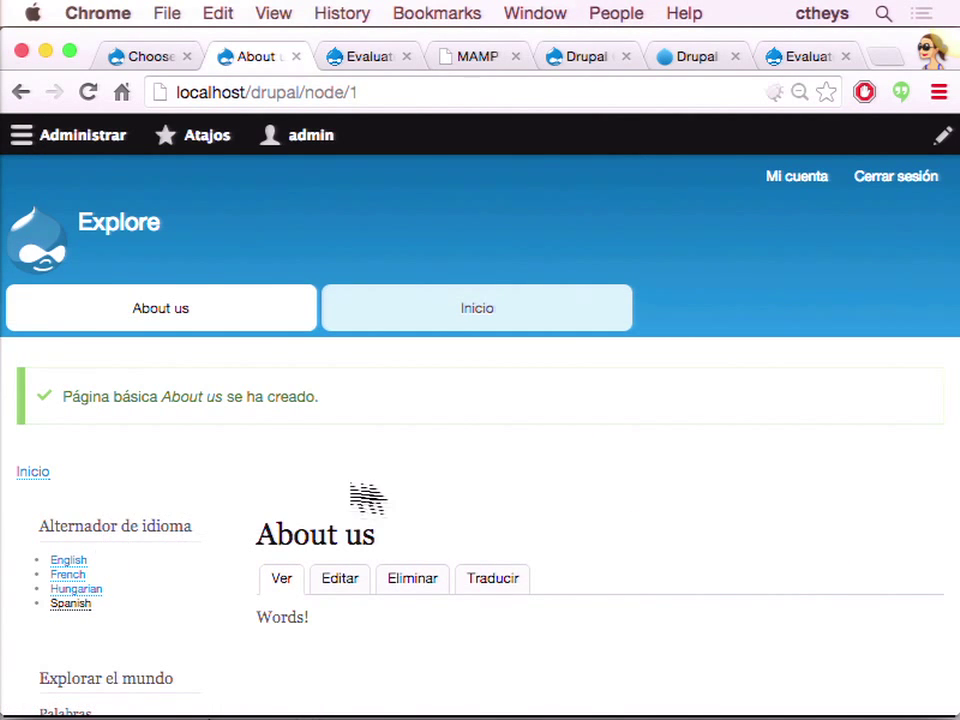
# - Add a Spanish translation of the "About us" page with the title "Acerca de" and the body "Palabras!"
pyautogui.scroll(-5, 628, 487)
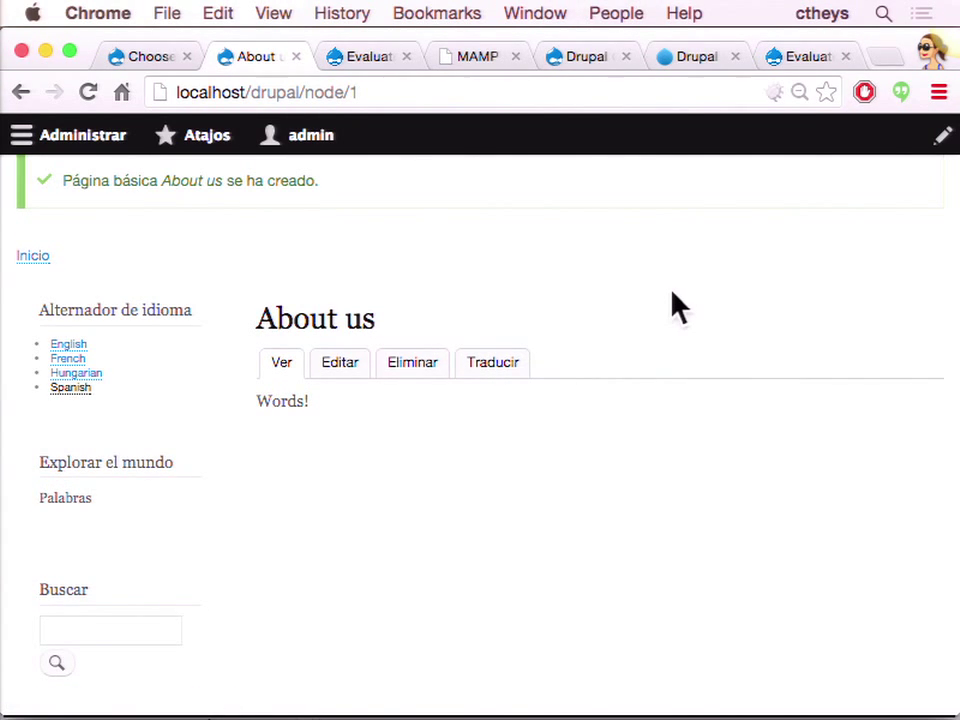
pyautogui.scroll(5, 672, 293)
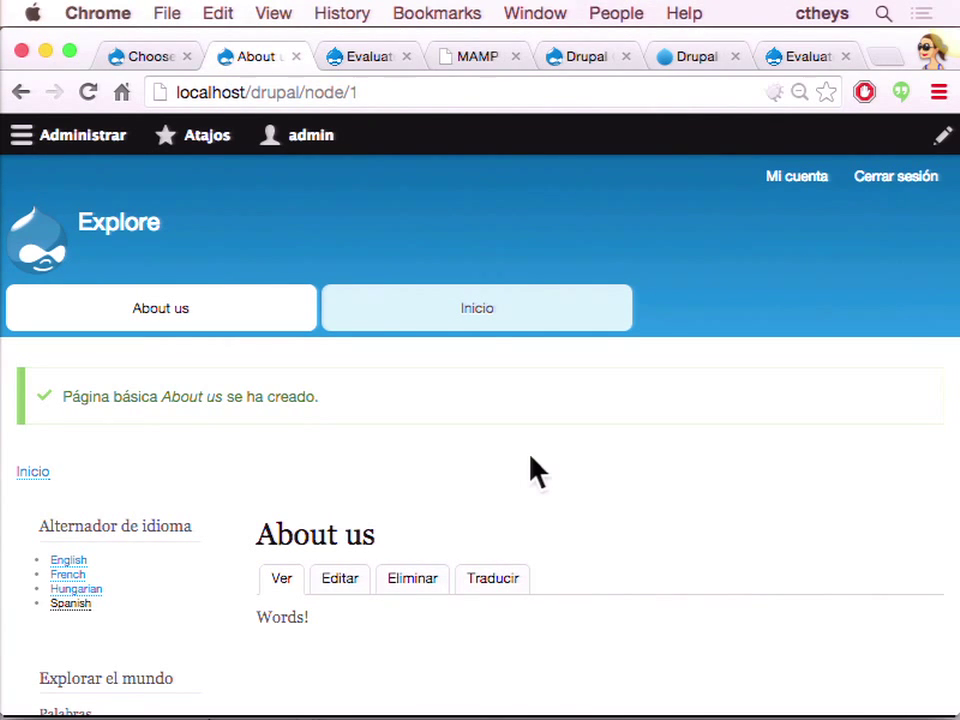
pyautogui.click(490, 582)
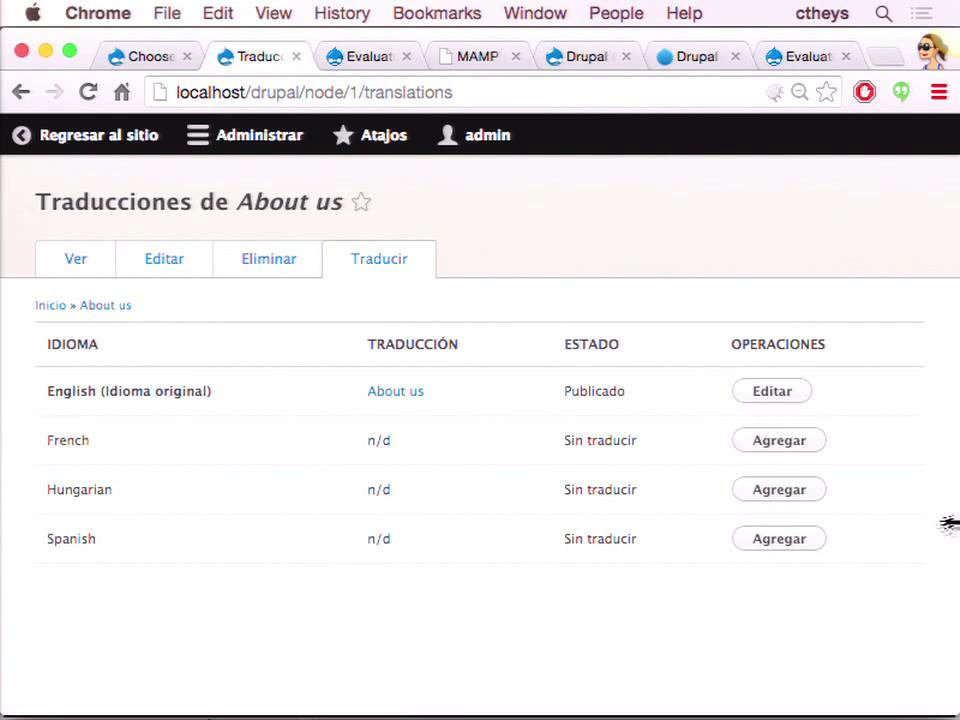
pyautogui.click(779, 541)
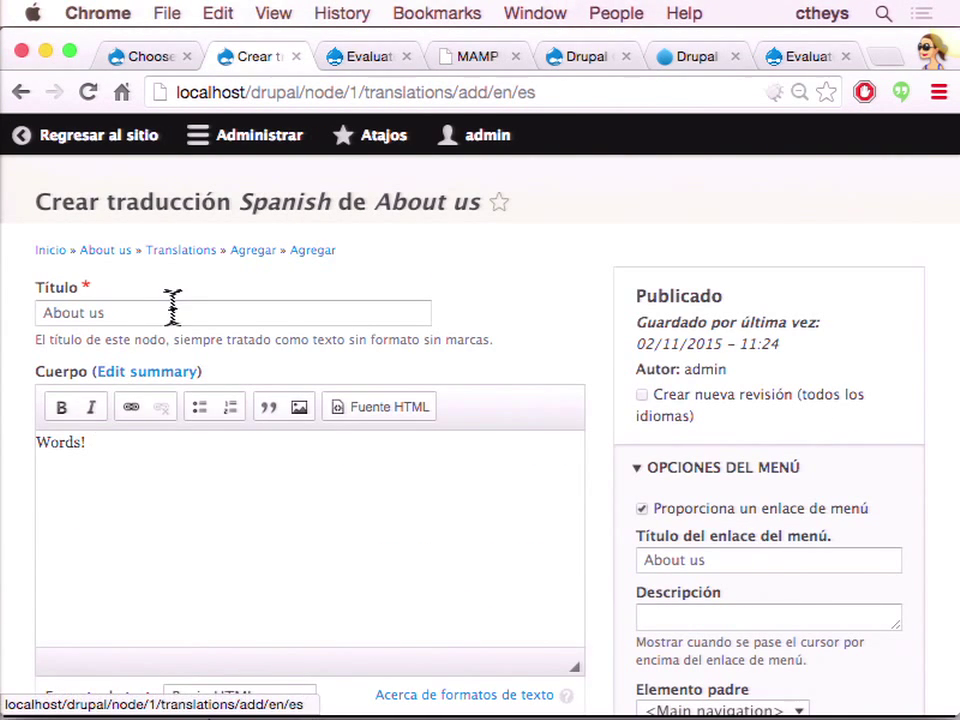
pyautogui.moveTo(172, 310); pyautogui.dragTo(8, 312)
pyautogui.write('Acerca')
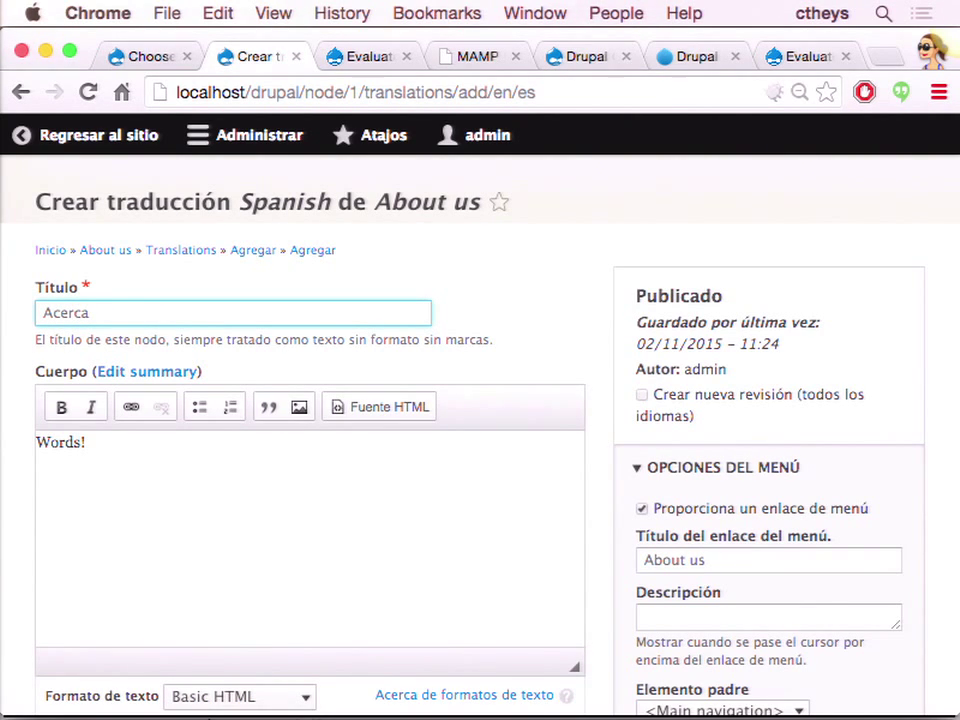
pyautogui.write(' de')
pyautogui.moveTo(88, 443); pyautogui.dragTo(5, 442)
pyautogui.write('Palabras')
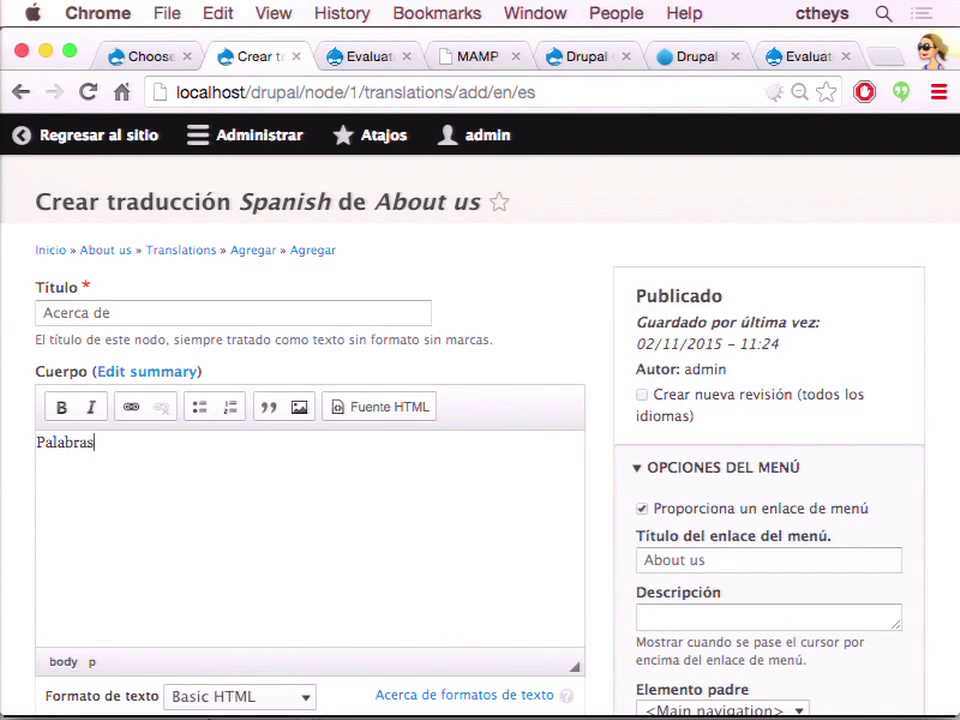
pyautogui.write('!')
# - Set the Spanish translation's menu link title to "Acerca de" and save the translation as published
pyautogui.scroll(-5, 448, 518)
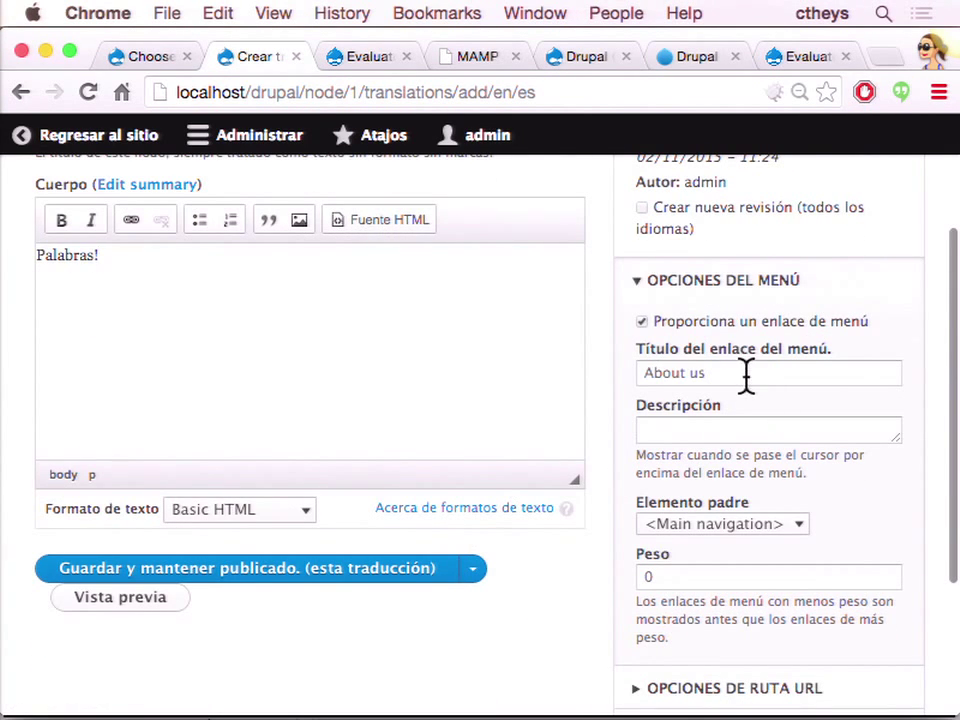
pyautogui.moveTo(746, 373); pyautogui.dragTo(529, 364)
pyautogui.write('Acer')
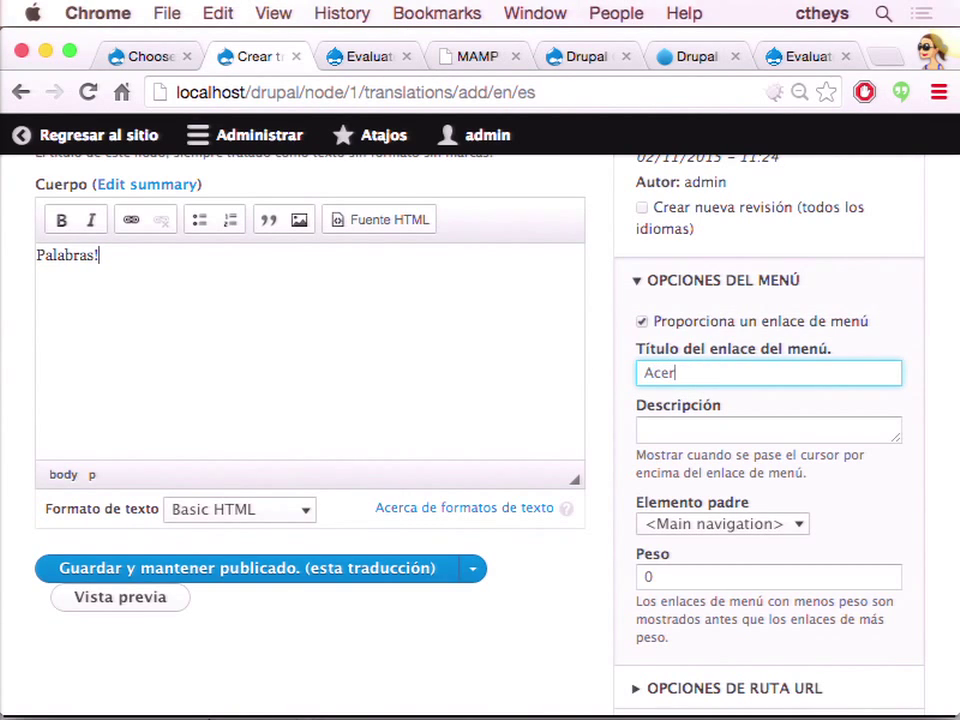
pyautogui.write('ca de')
pyautogui.scroll(-3, 612, 458)
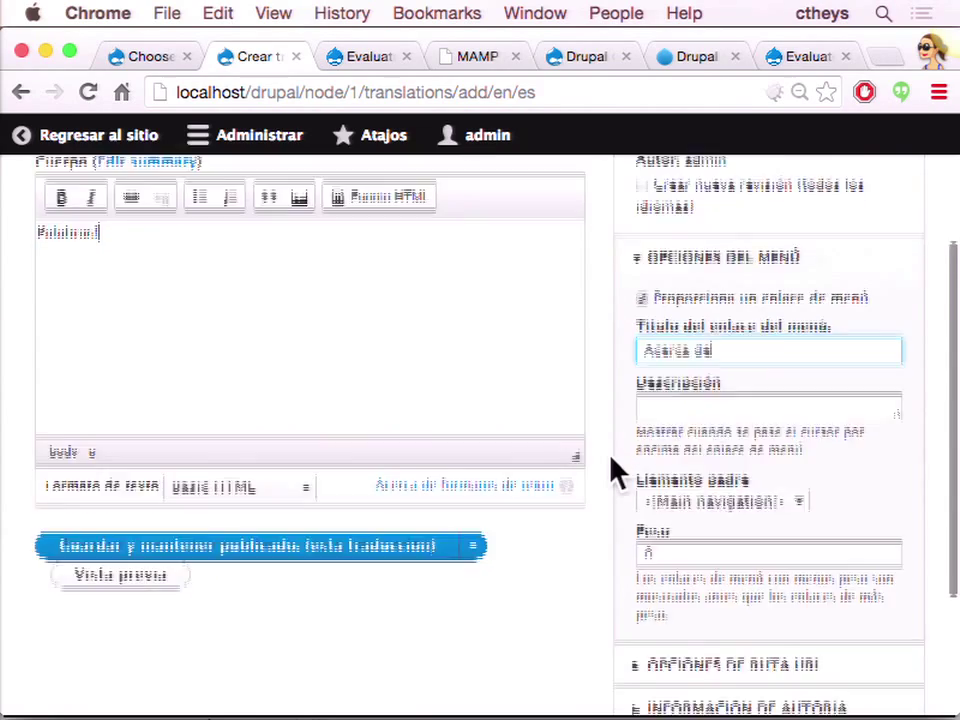
pyautogui.scroll(-5, 612, 470)
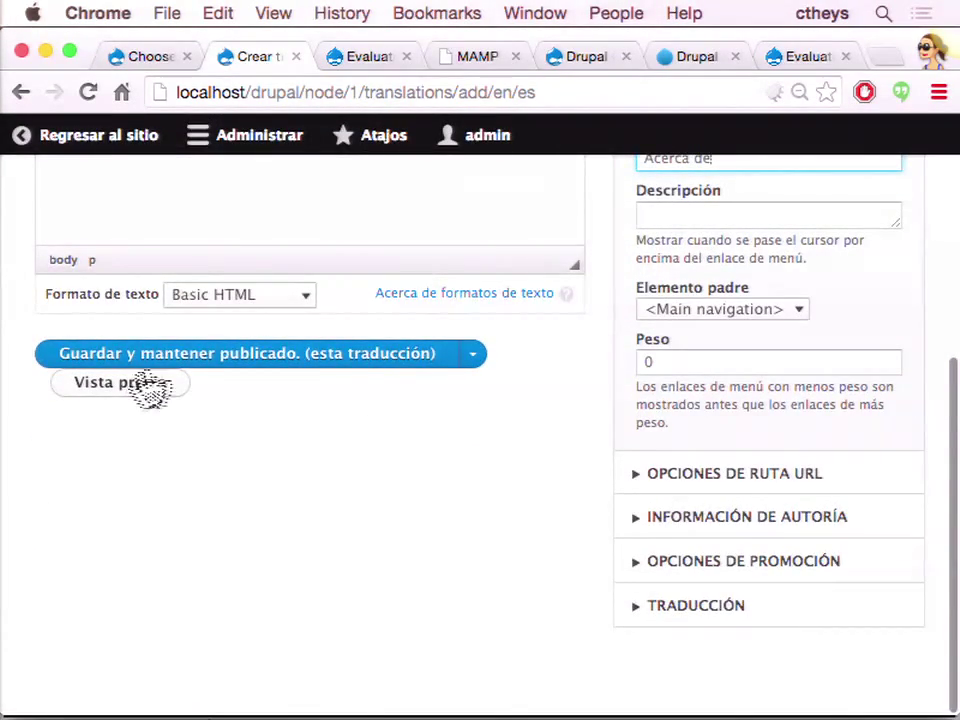
pyautogui.click(265, 372)
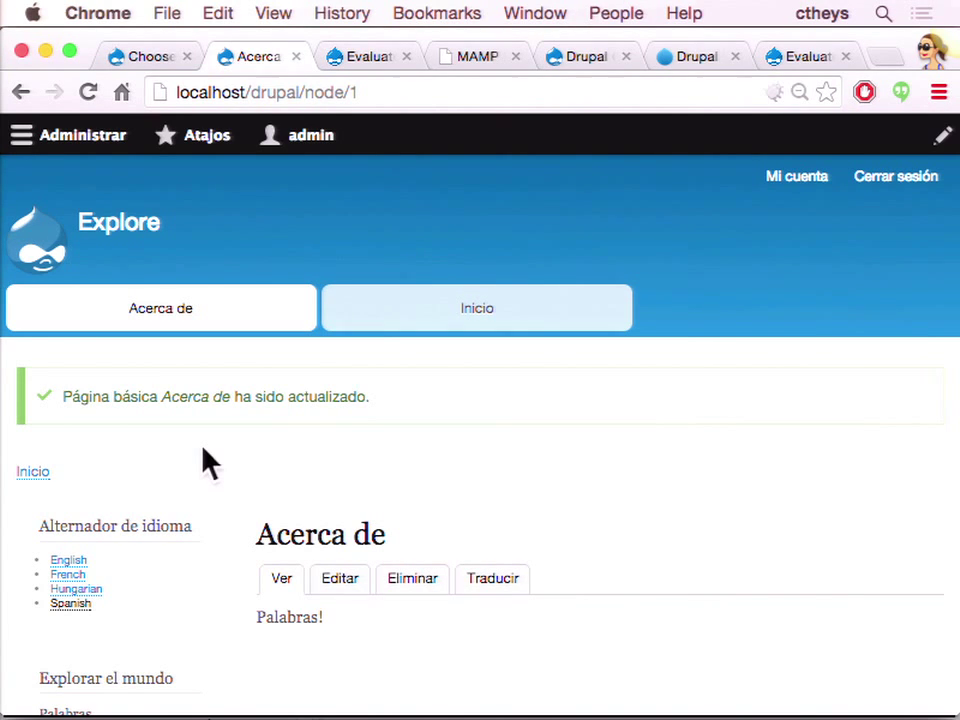
# - Switch the site between English and Spanish to compare the page and its menu link, ending on English
pyautogui.click(70, 562)
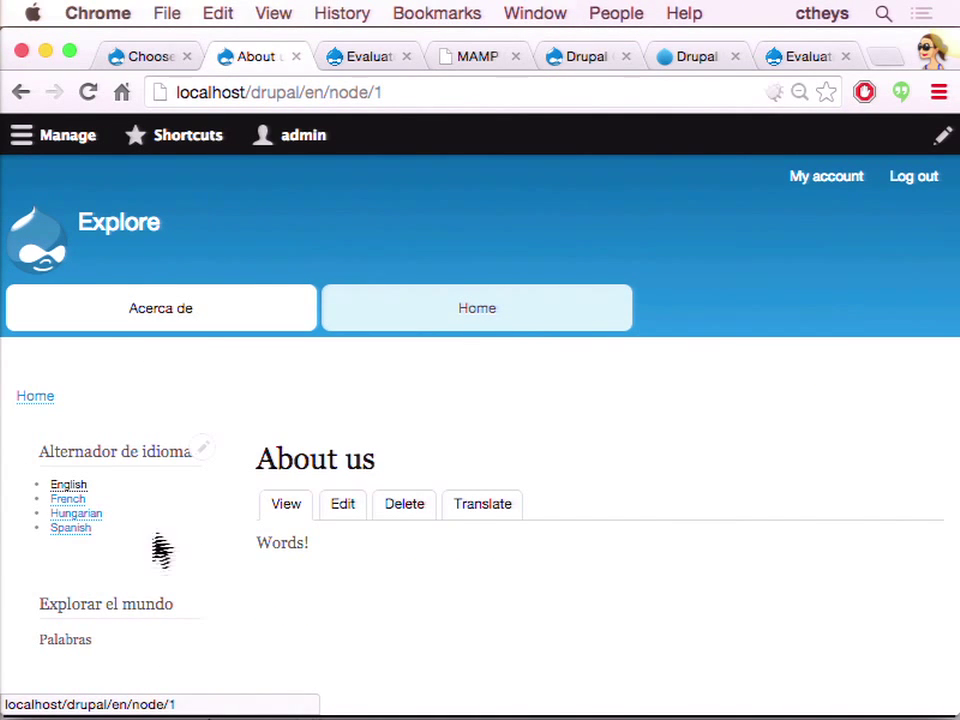
pyautogui.click(84, 531)
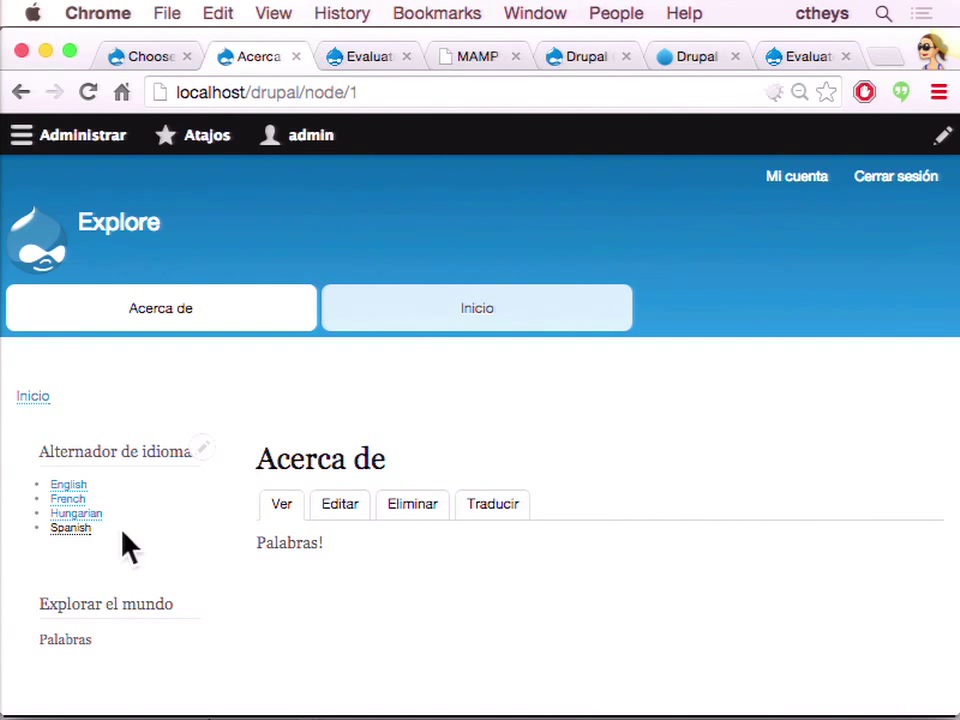
pyautogui.click(78, 487)
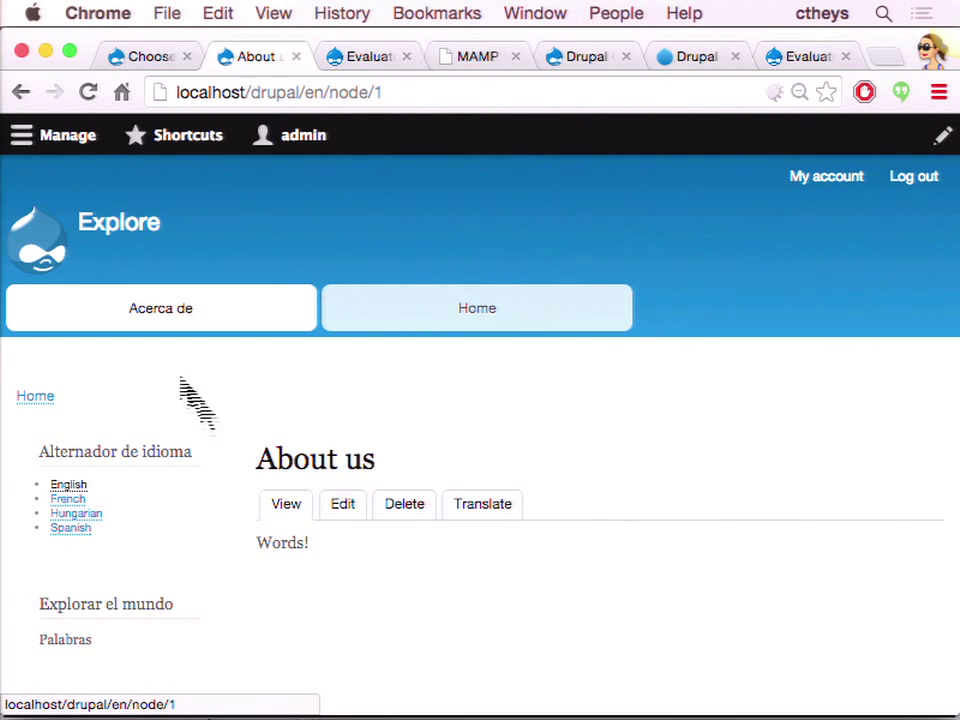
# - Edit the English page to set its menu link title to "About us", and save the page
pyautogui.click(345, 512)
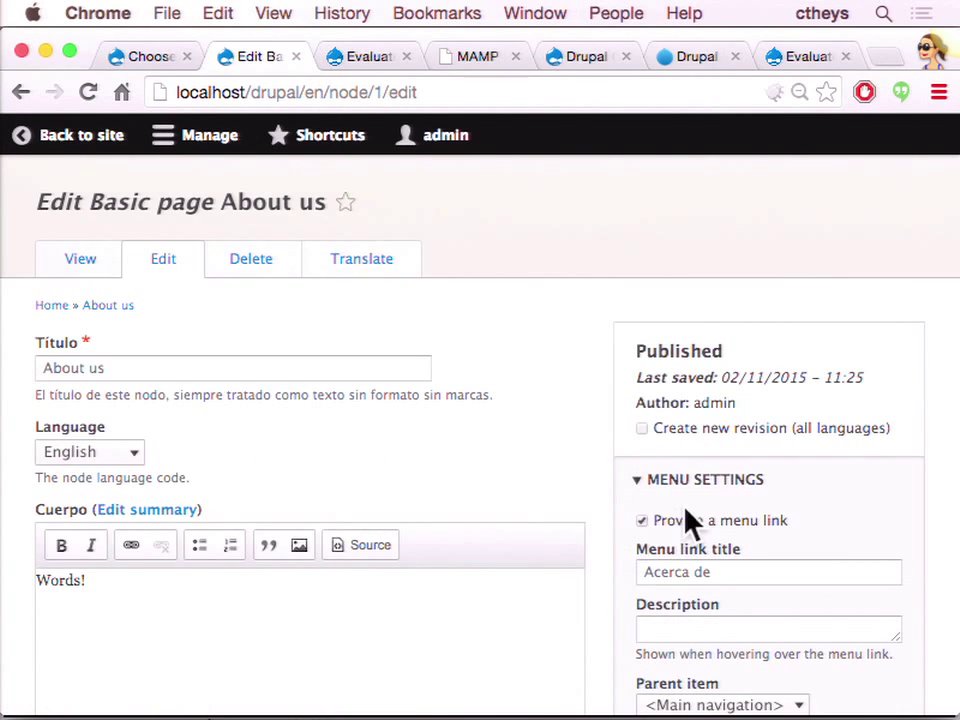
pyautogui.scroll(-2, 690, 520)
pyautogui.tripleClick(726, 469)
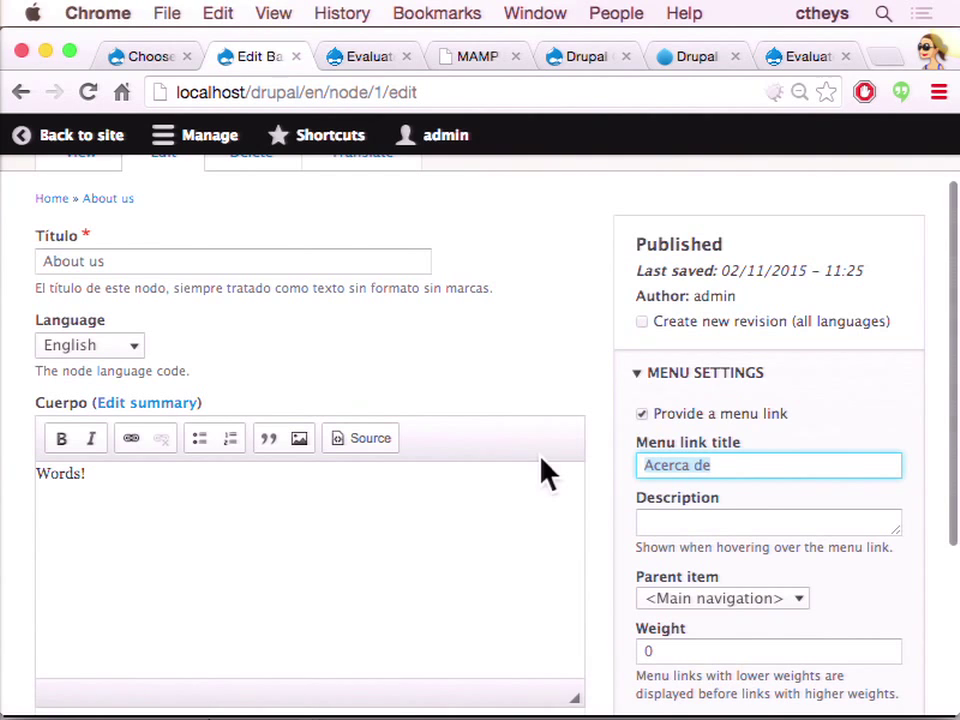
pyautogui.write('About us')
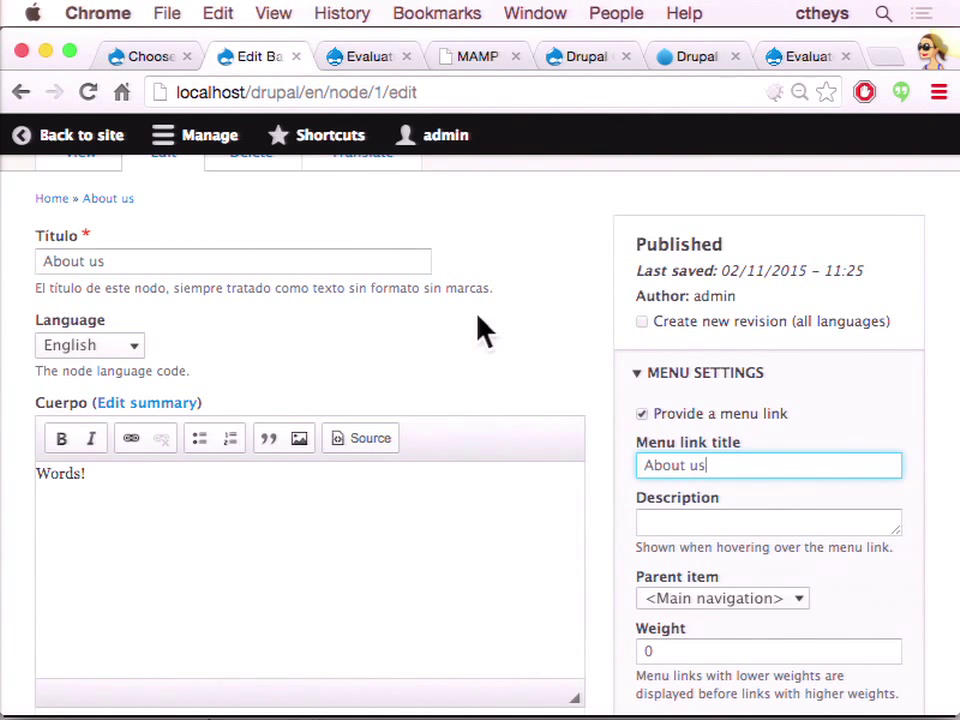
pyautogui.scroll(-5, 482, 328)
pyautogui.click(174, 518)
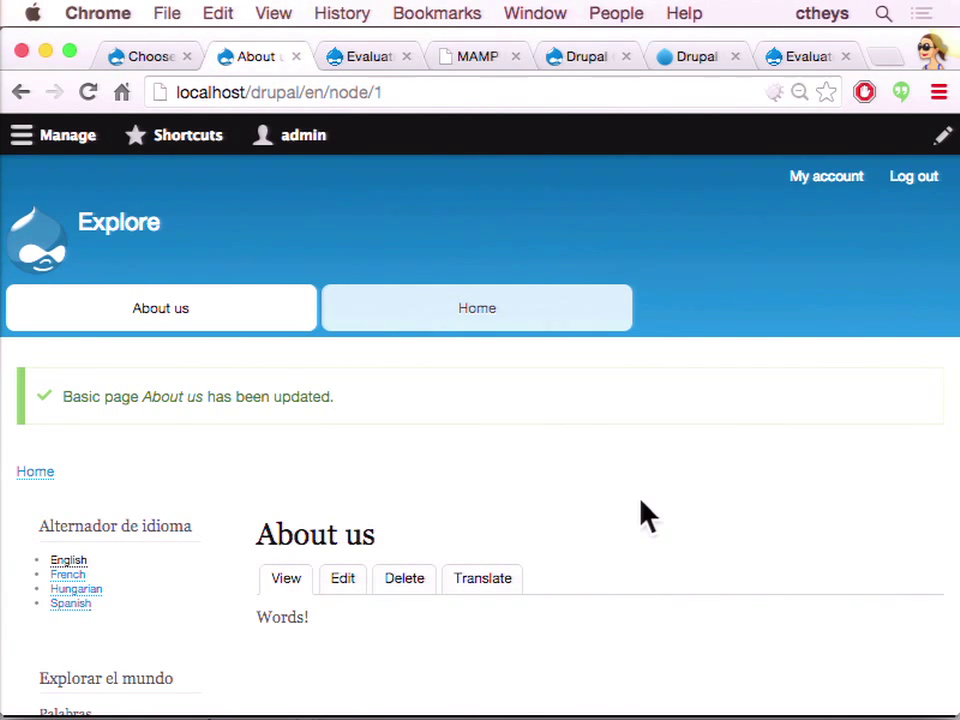
# - Open the "Explorar el mundo" custom block for editing and start adding its English translation
pyautogui.scroll(-3, 640, 515)
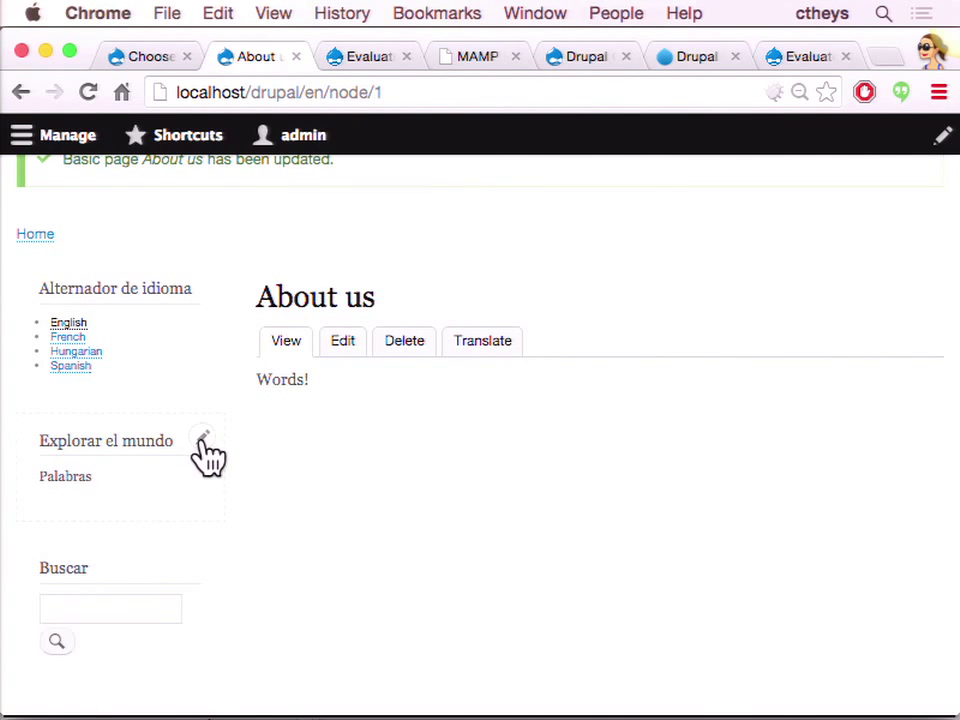
pyautogui.click(202, 440)
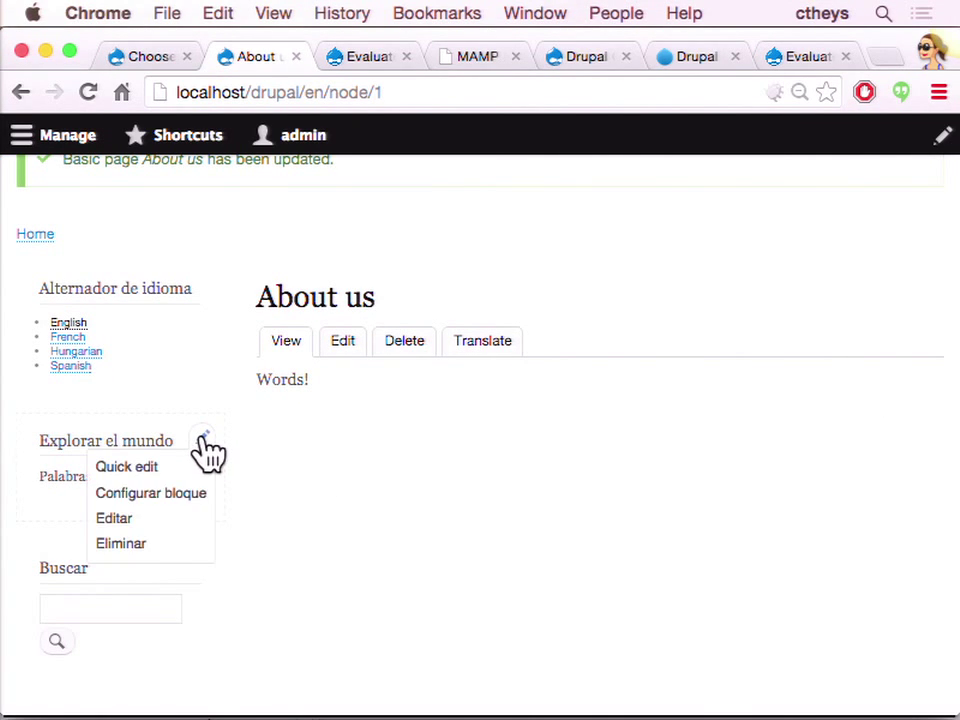
pyautogui.click(154, 516)
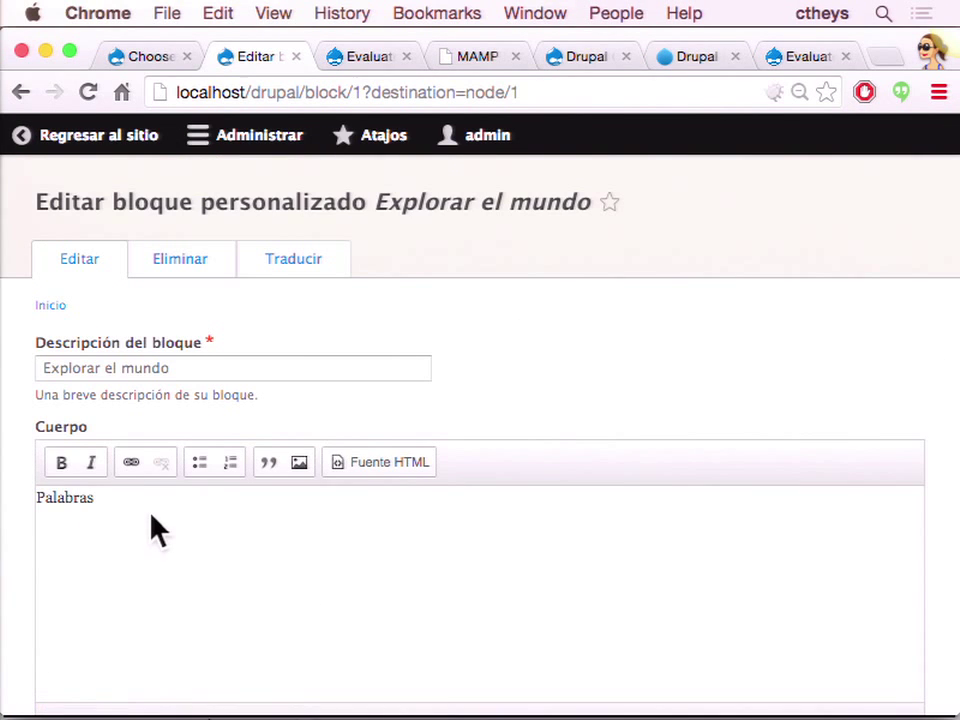
pyautogui.scroll(-2, 305, 597)
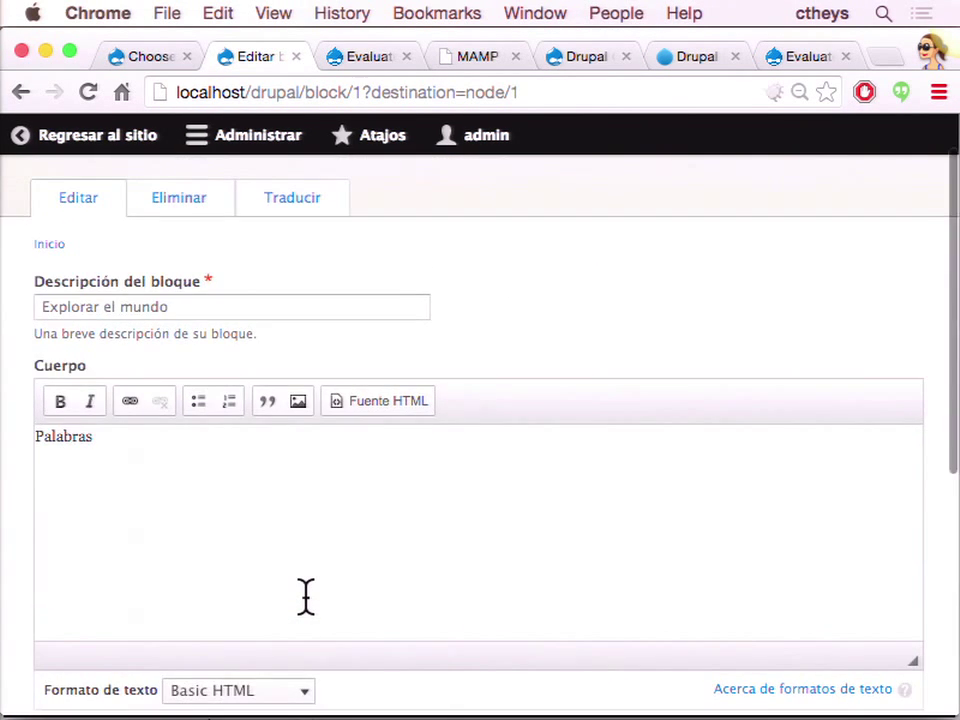
pyautogui.scroll(1, 305, 597)
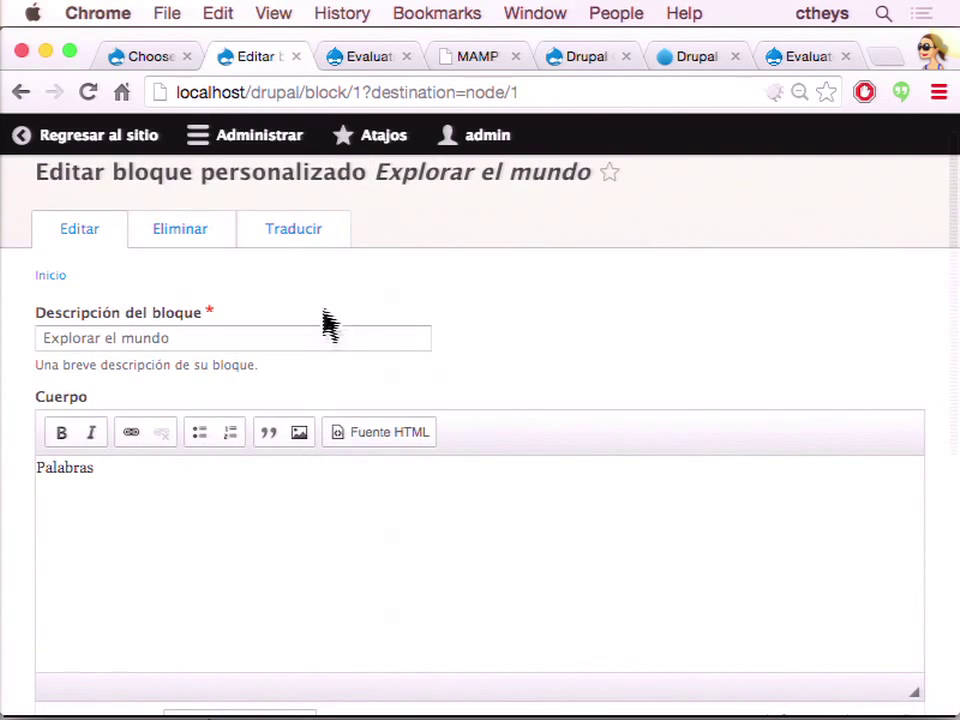
pyautogui.click(297, 235)
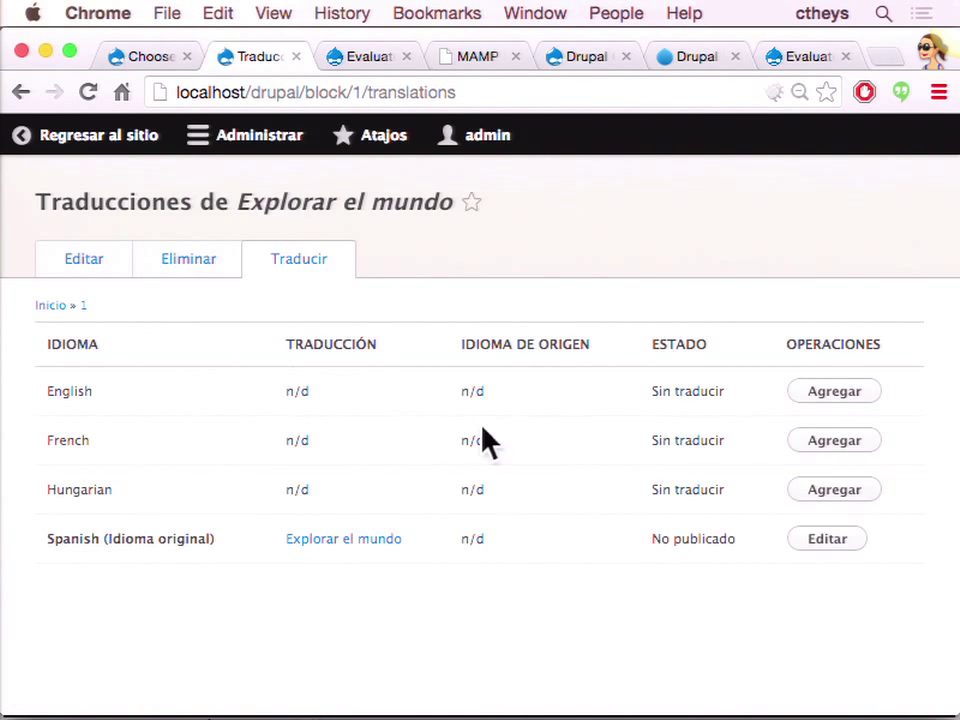
pyautogui.click(852, 391)
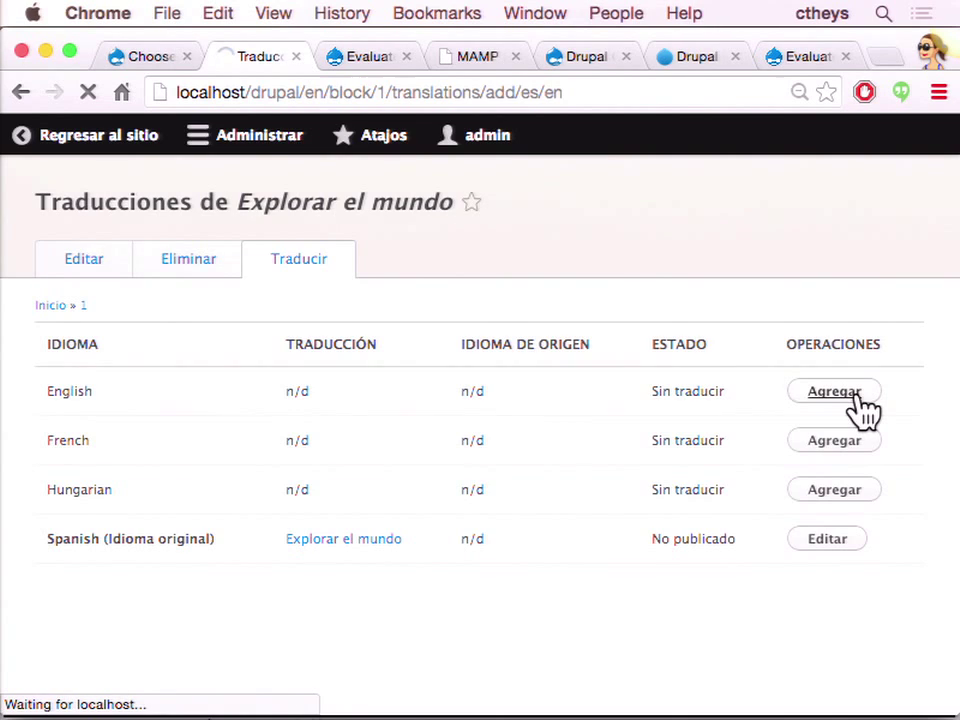
# - Set the English translation's block description to "Explore the world" and its body to "Words", and save the block
pyautogui.click(176, 313)
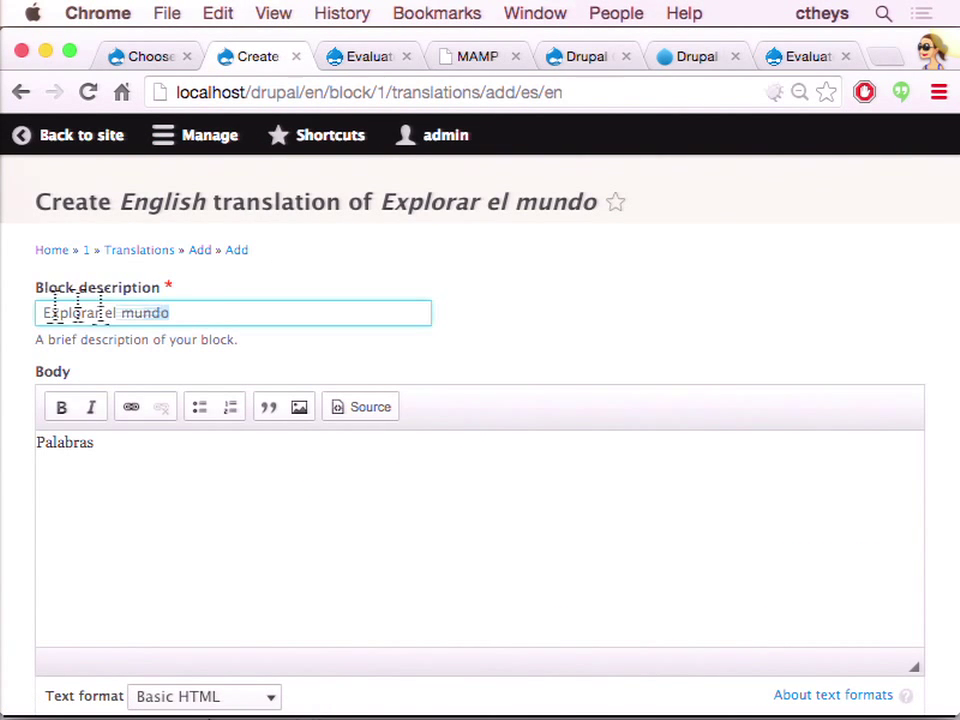
pyautogui.press('super+a')
pyautogui.write('Explore th')
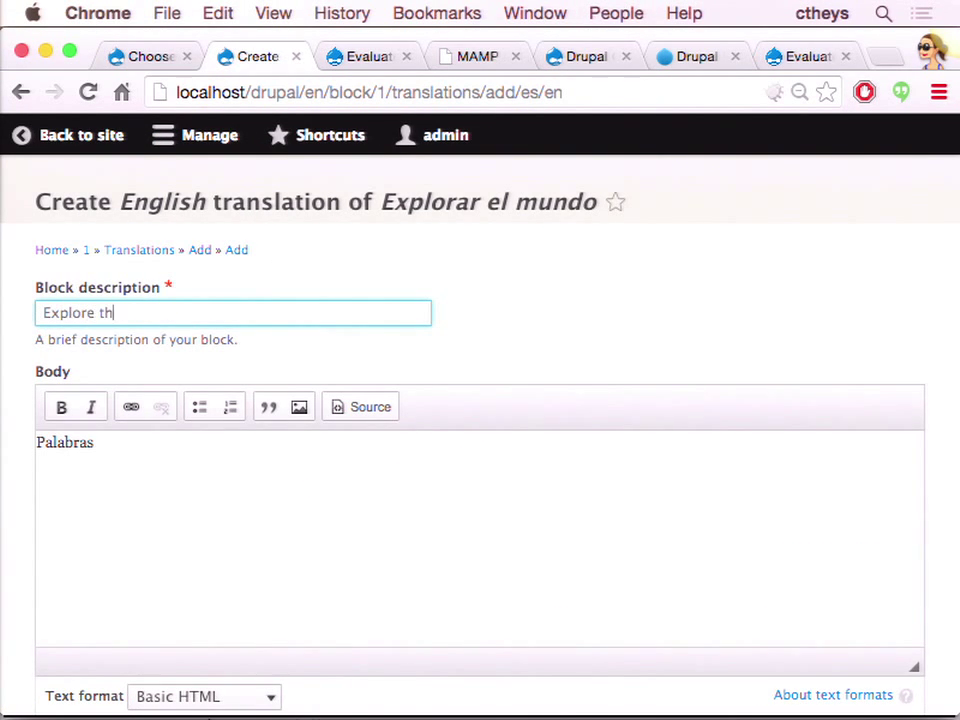
pyautogui.write('e world')
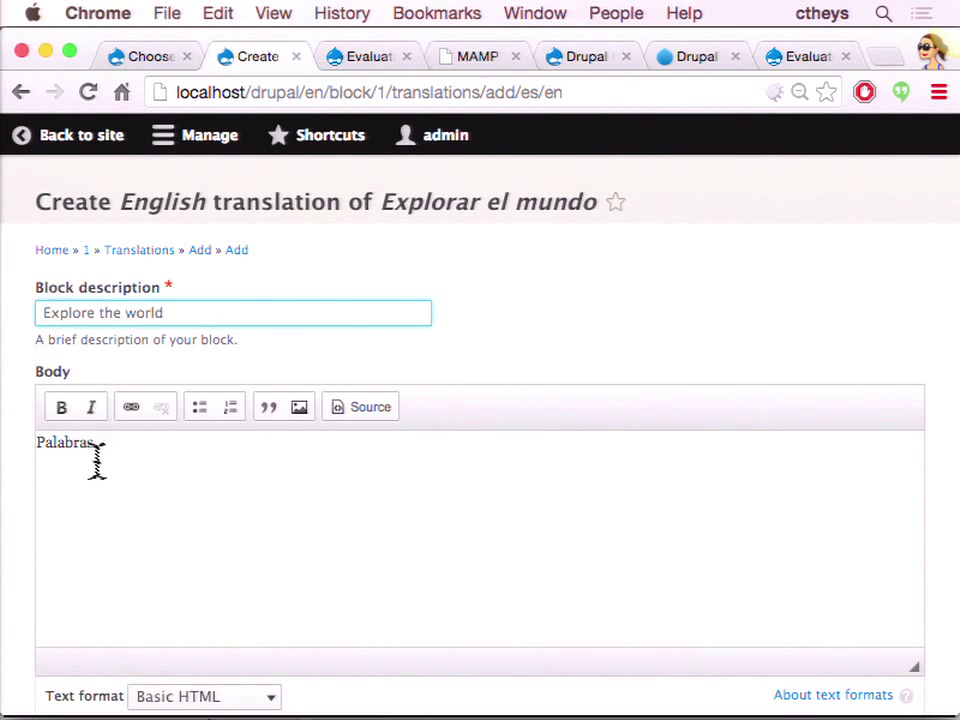
pyautogui.moveTo(94, 448); pyautogui.dragTo(4, 446)
pyautogui.write('Words')
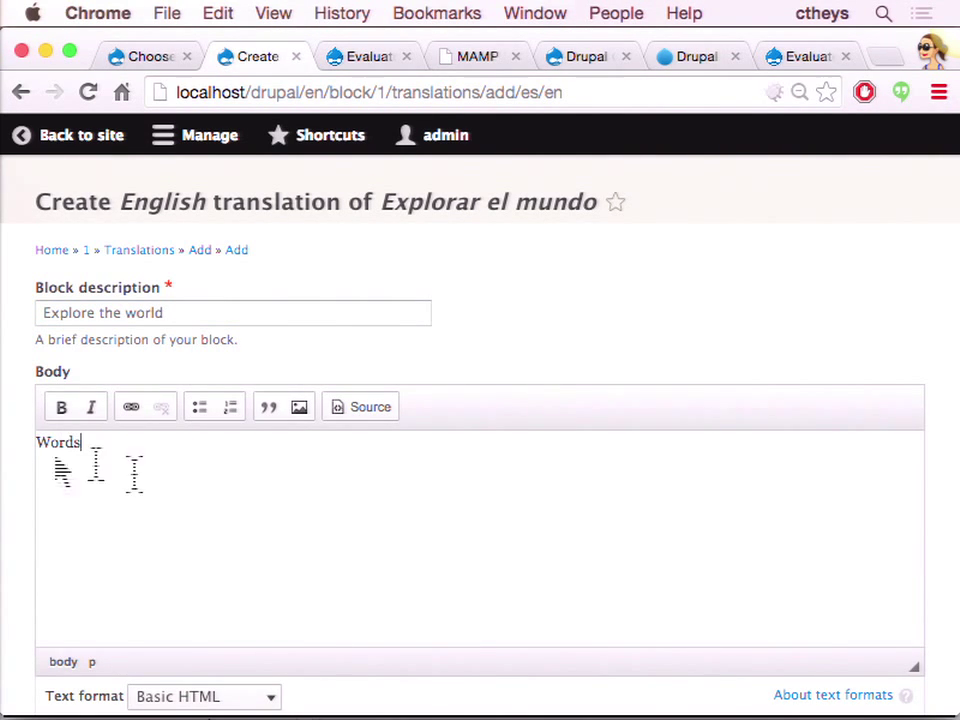
pyautogui.scroll(-2, 314, 550)
pyautogui.scroll(-5, 314, 550)
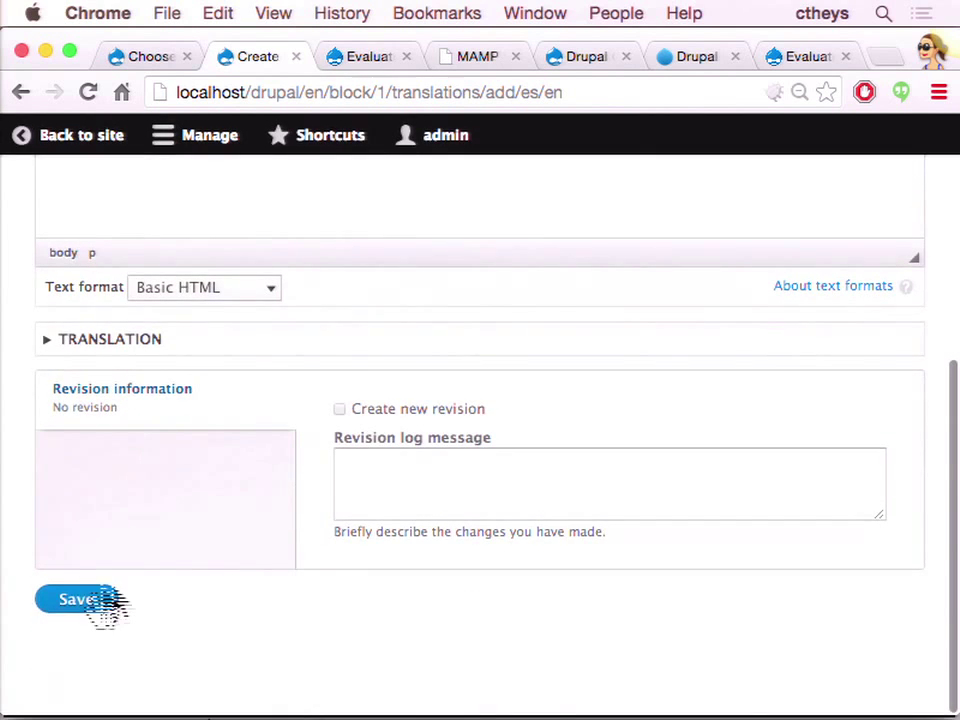
pyautogui.click(65, 610)
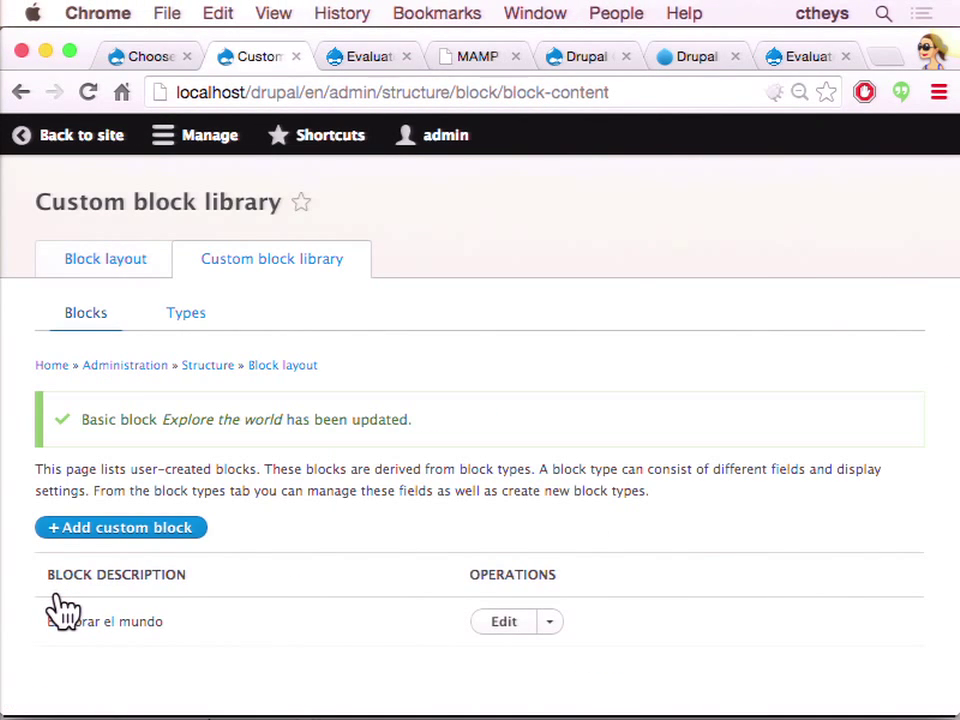
# - Return to the site and compare the custom block's title and text in English and Spanish, ending on Spanish
pyautogui.click(90, 140)
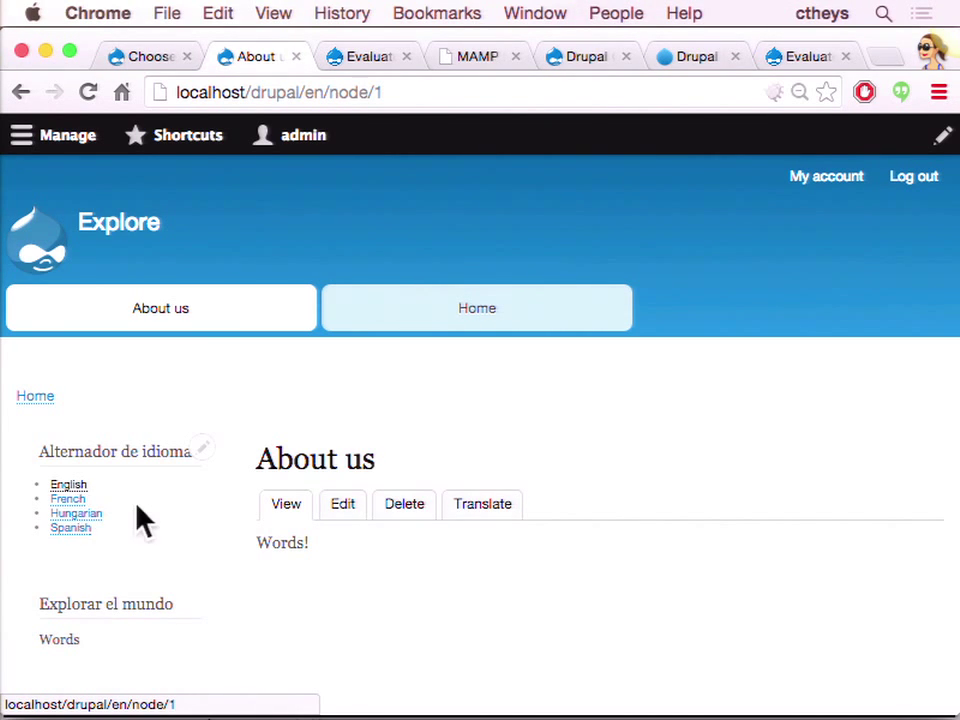
pyautogui.scroll(-2, 139, 515)
pyautogui.scroll(-1, 139, 470)
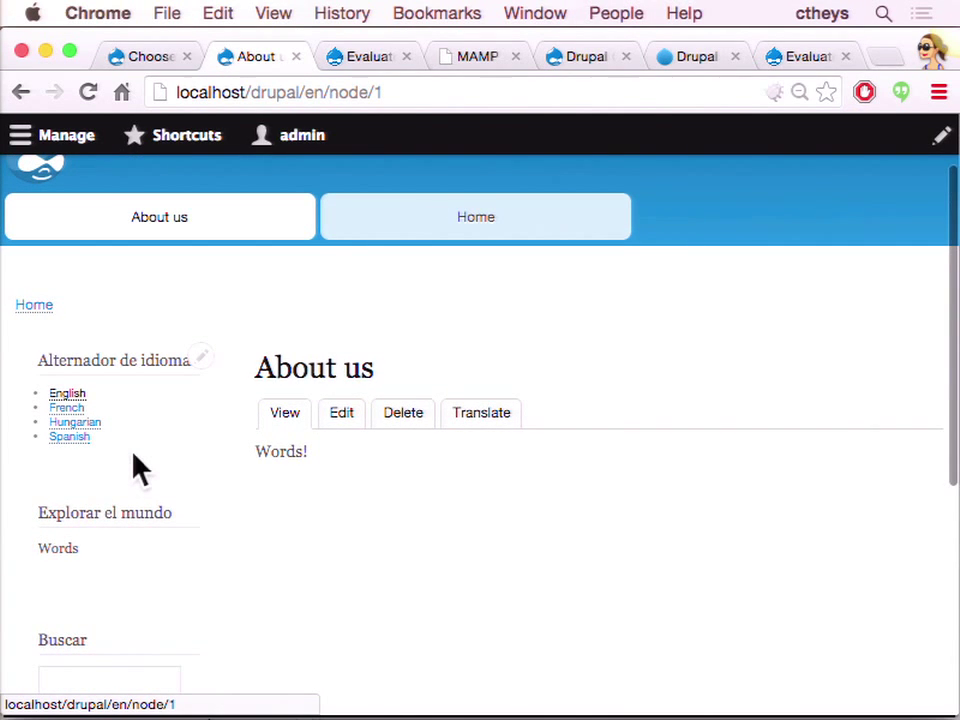
pyautogui.scroll(1, 139, 470)
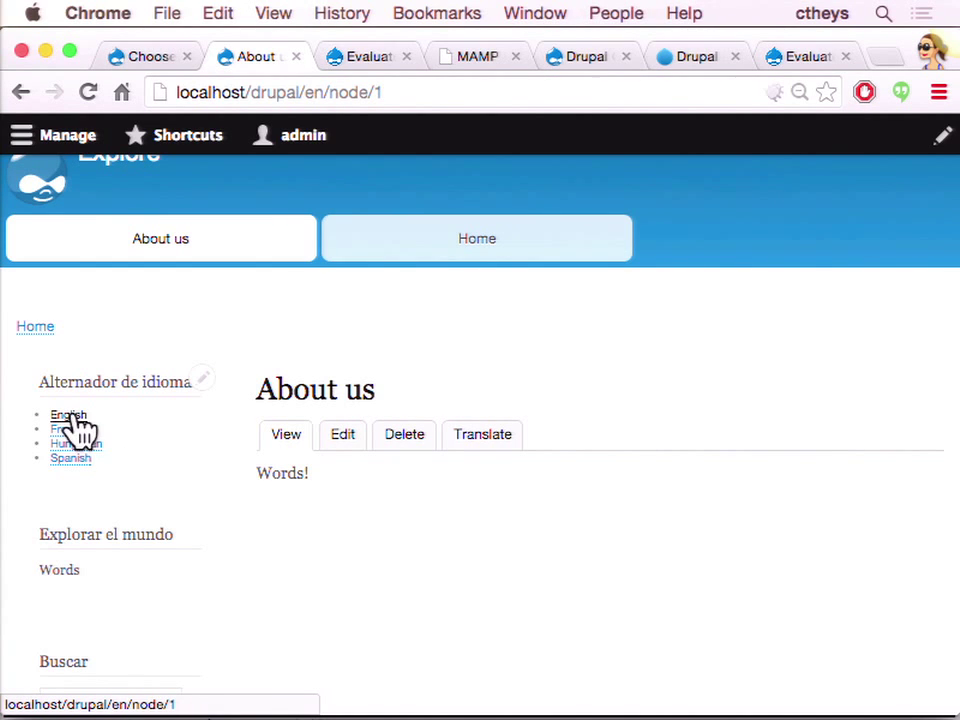
pyautogui.click(72, 459)
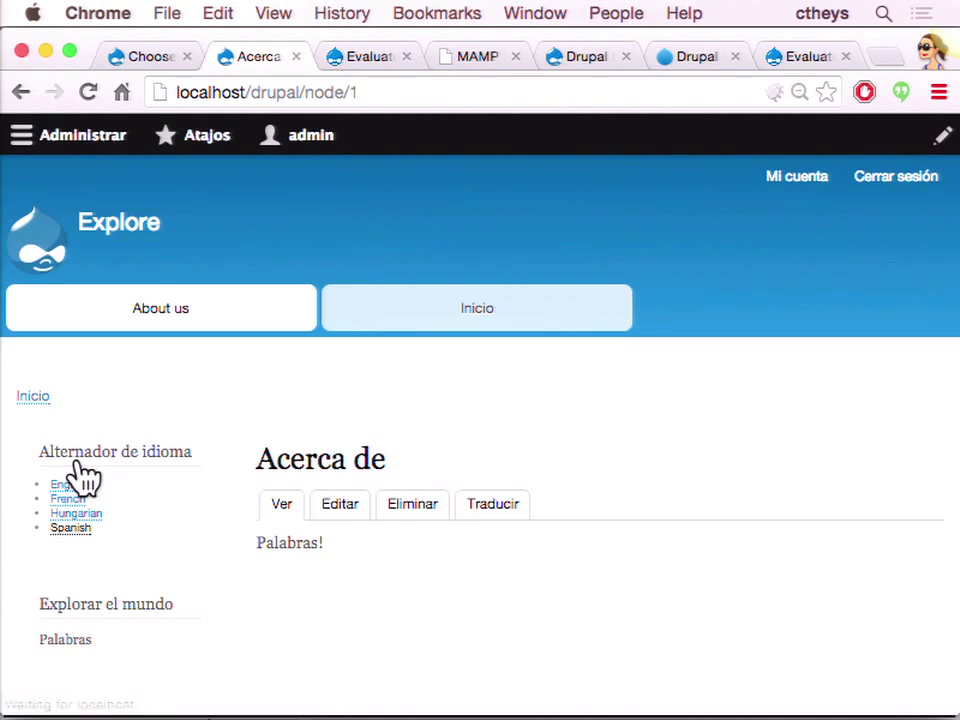
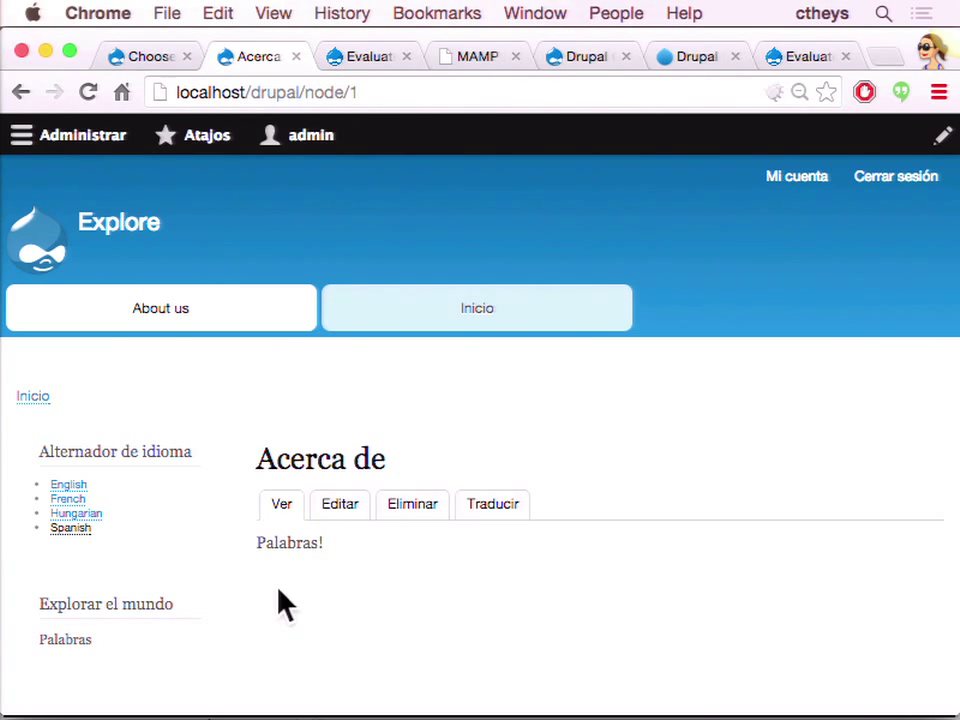
# - Find the Configuration Translation module by filtering the site's modules for "configura", enable it, and save the configuration
pyautogui.click(98, 142)
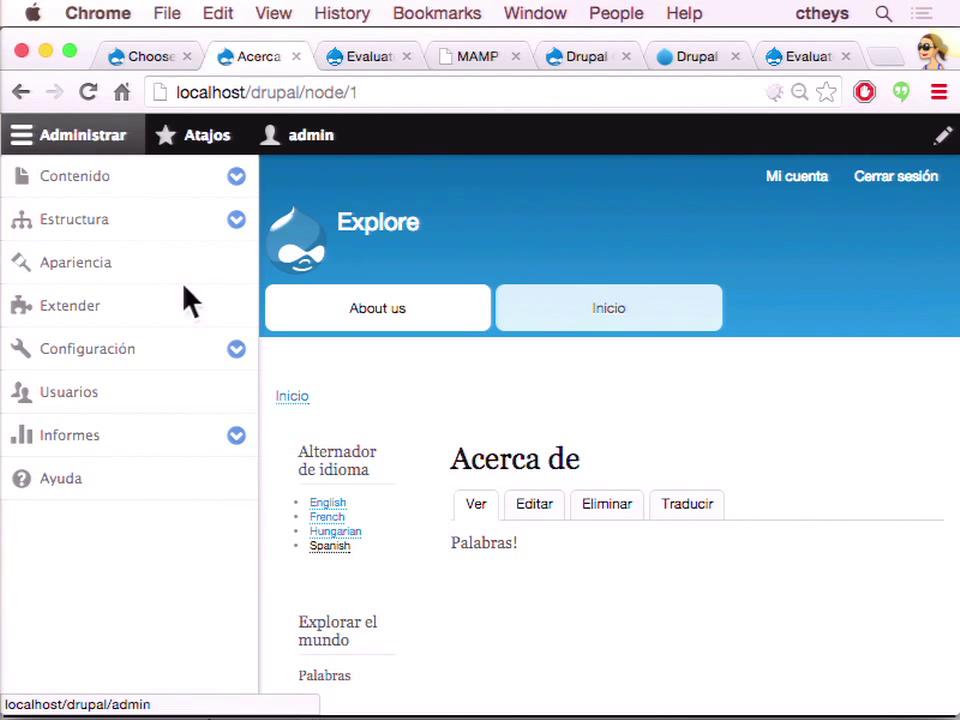
pyautogui.click(45, 310)
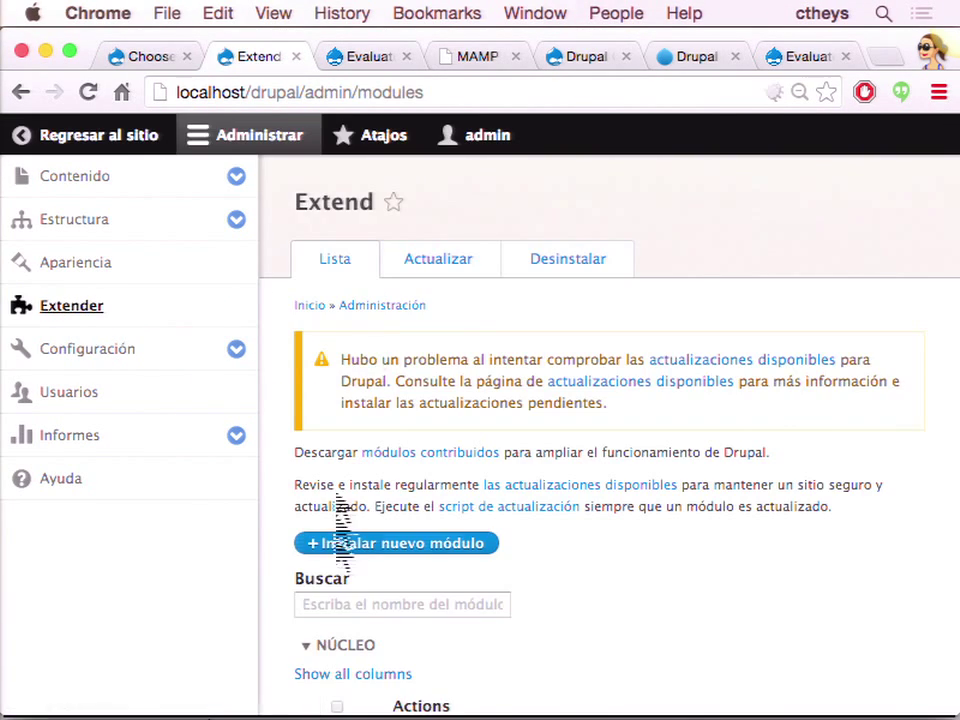
pyautogui.click(347, 602)
pyautogui.write('configura')
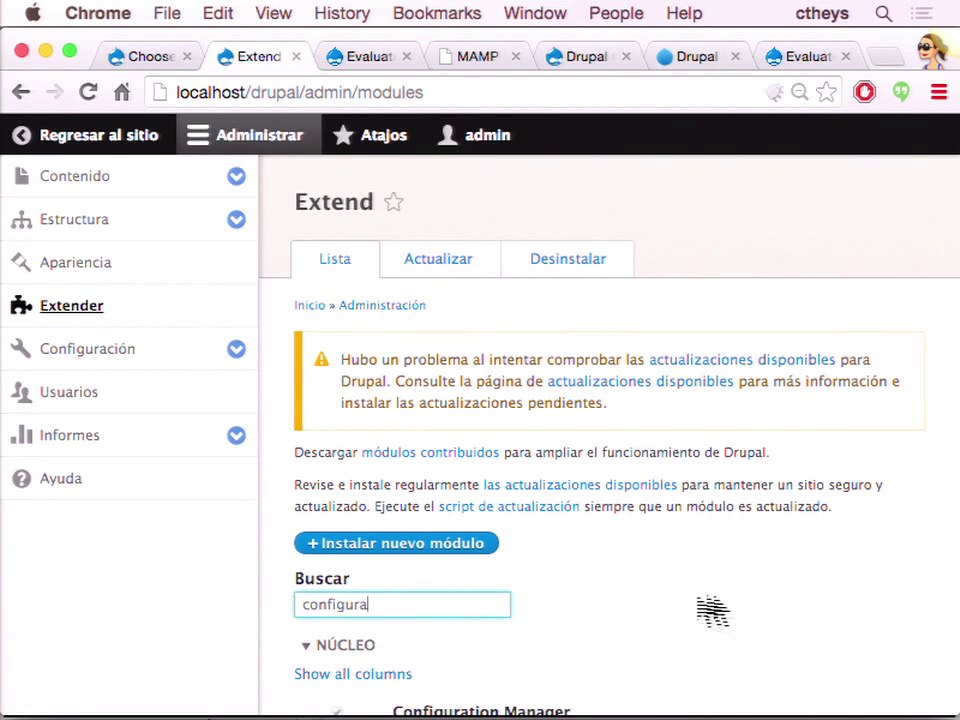
pyautogui.scroll(-5, 707, 611)
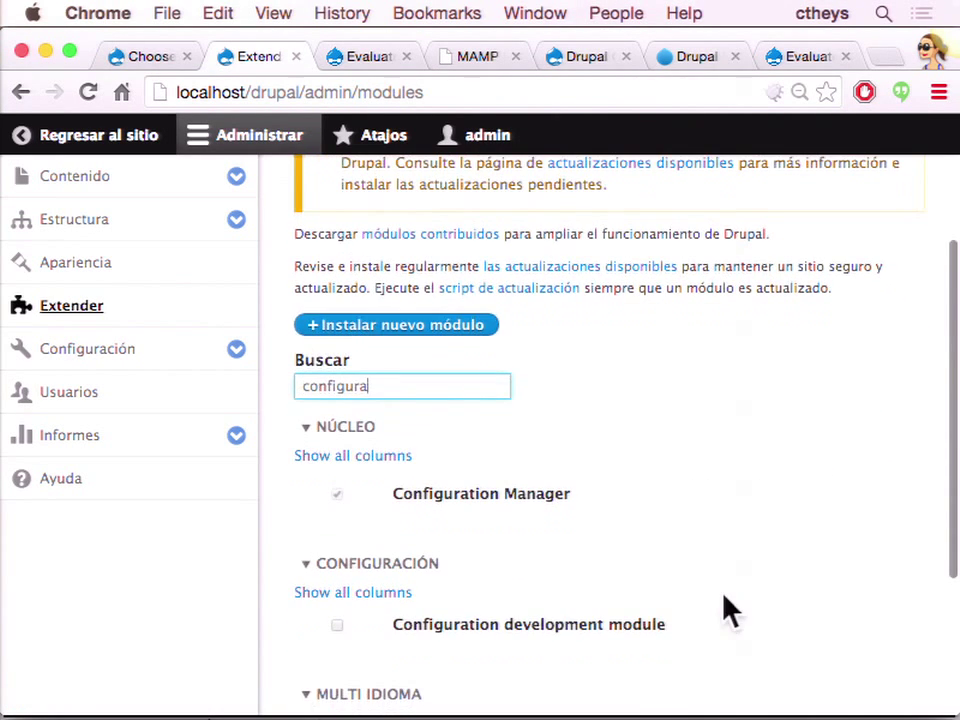
pyautogui.scroll(-3, 627, 490)
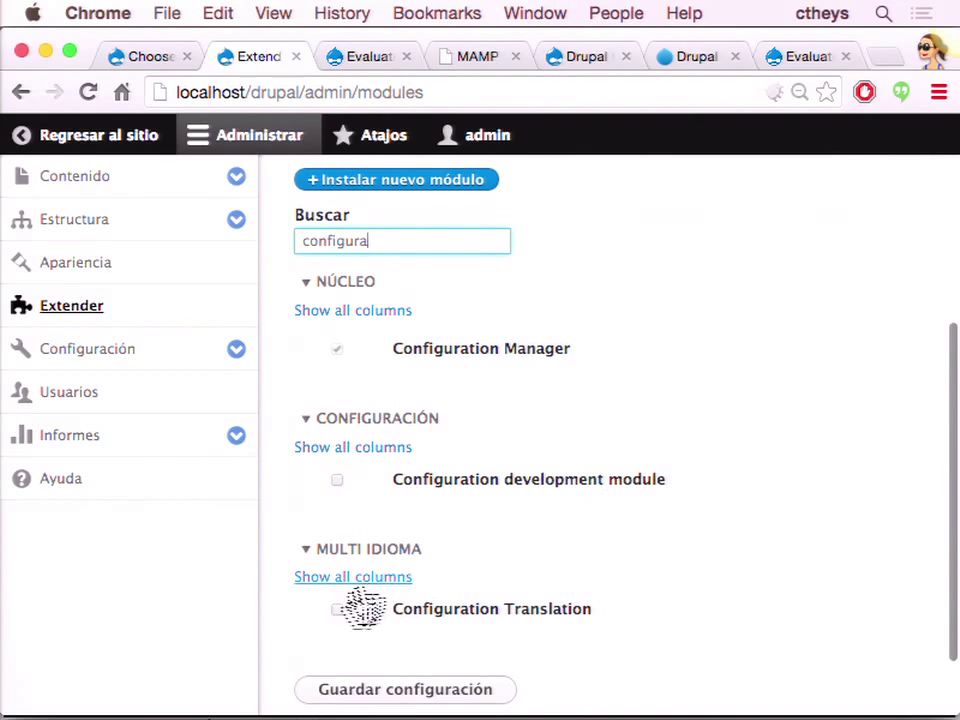
pyautogui.click(337, 609)
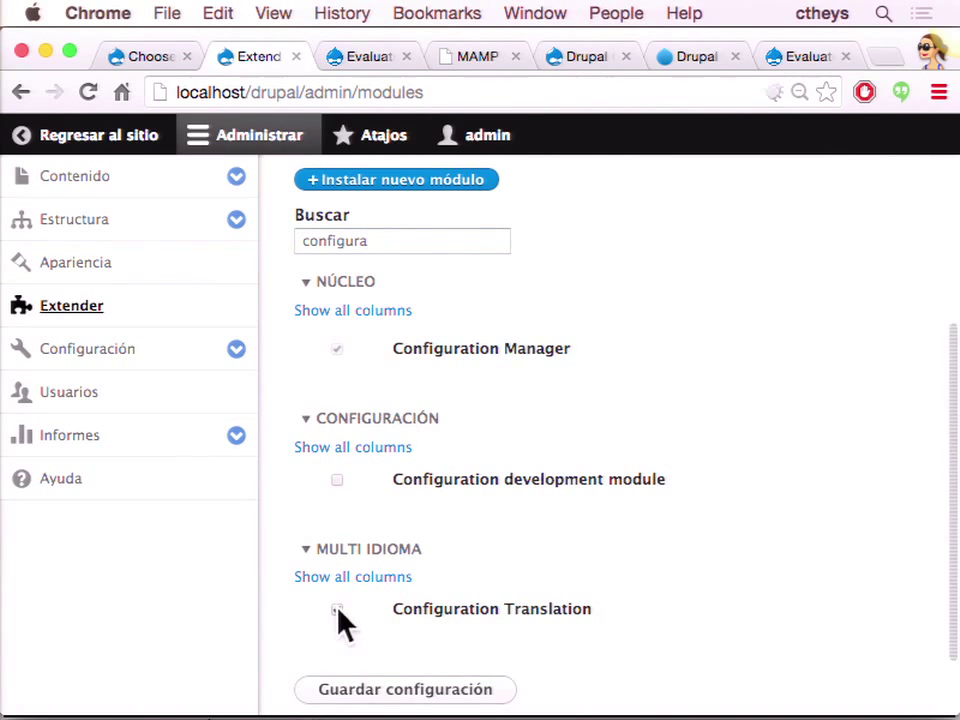
pyautogui.click(403, 700)
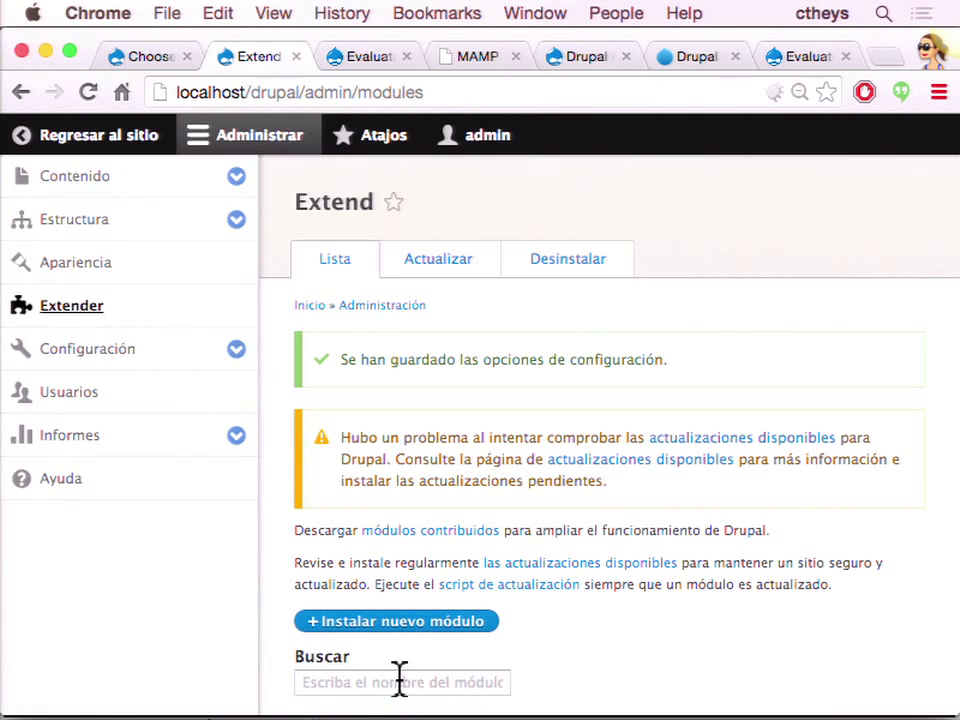
pyautogui.scroll(-2, 483, 560)
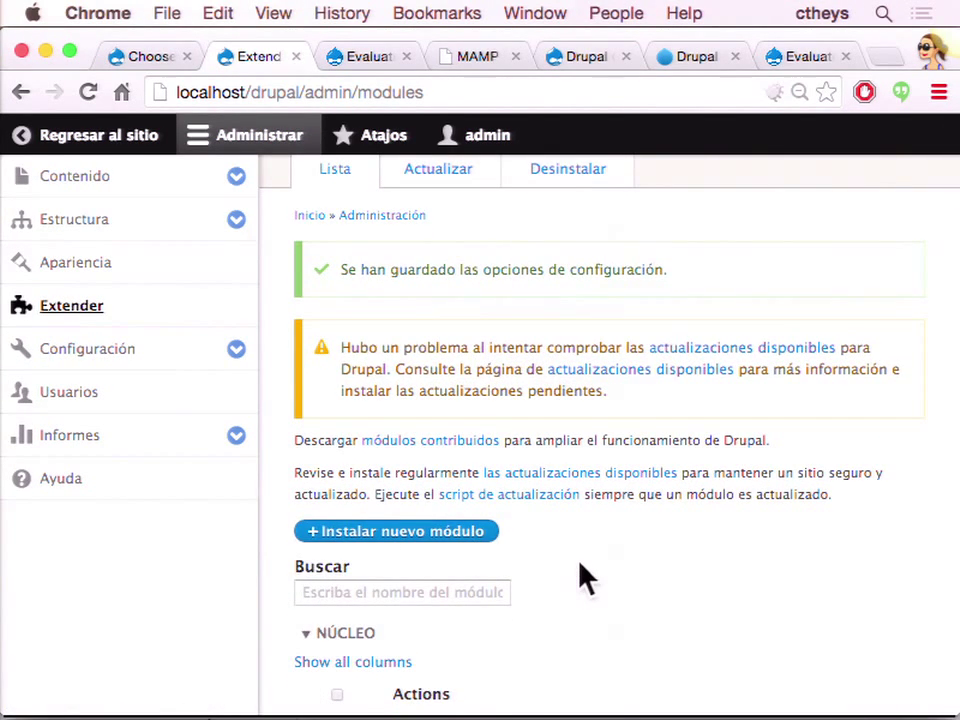
pyautogui.scroll(-4, 585, 578)
pyautogui.scroll(2, 585, 578)
pyautogui.scroll(2, 585, 578)
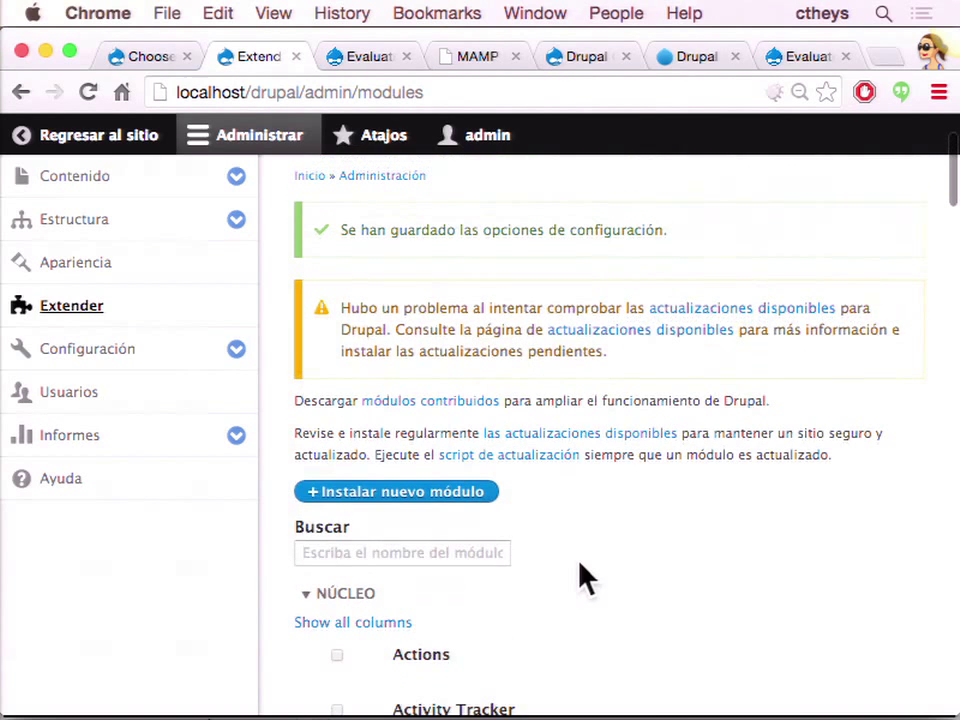
# - Open the block layout and bring up the translations of the "Explorar el mundo" block placed in the first sidebar
pyautogui.click(378, 140)
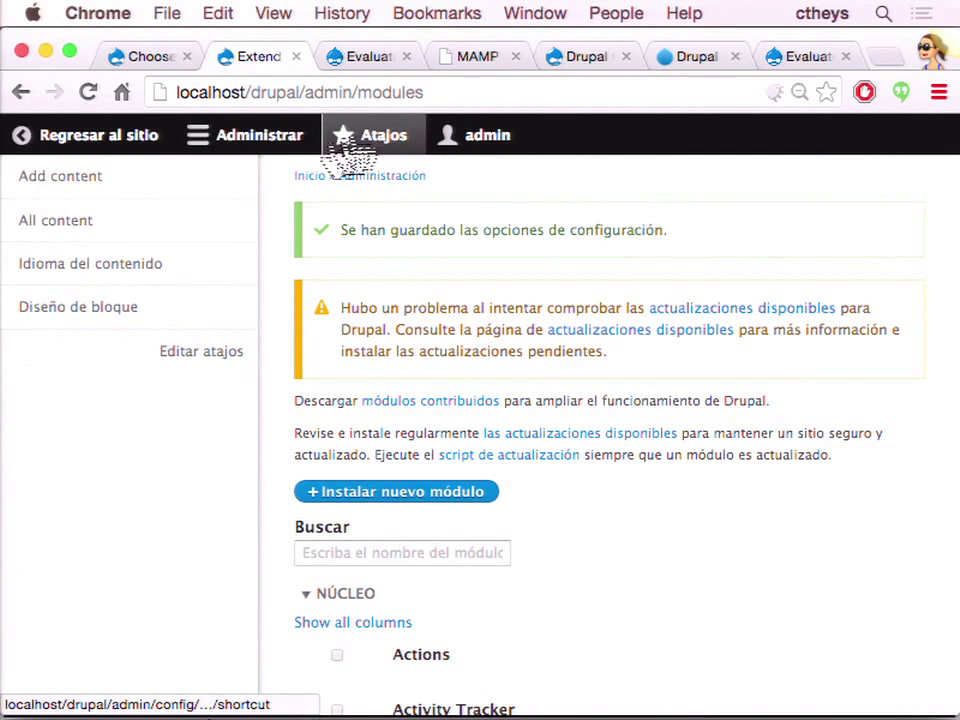
pyautogui.click(103, 318)
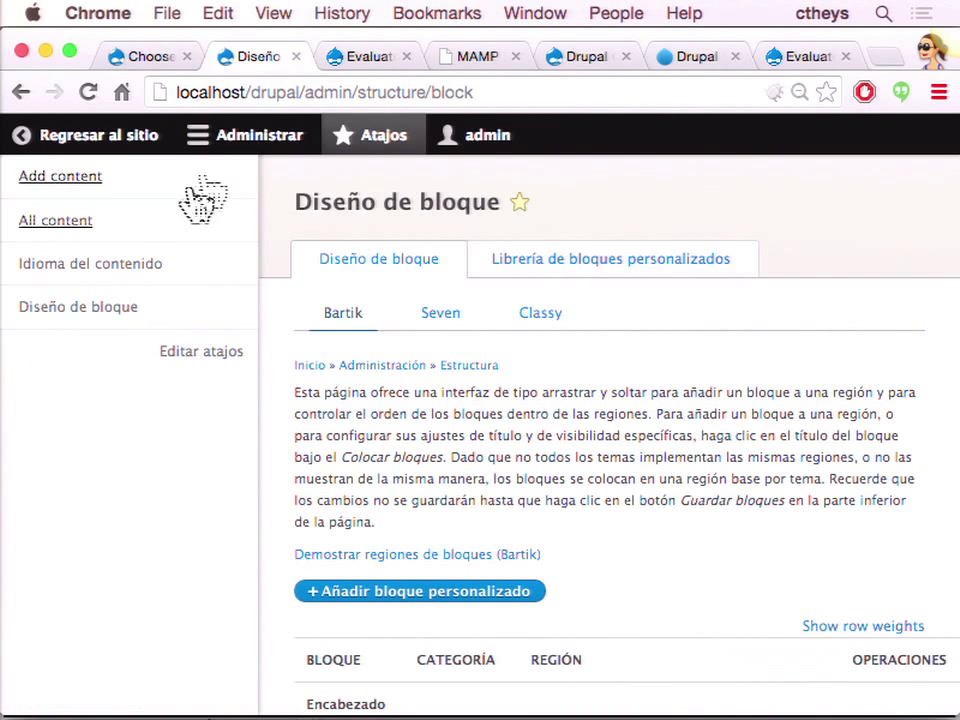
pyautogui.click(395, 143)
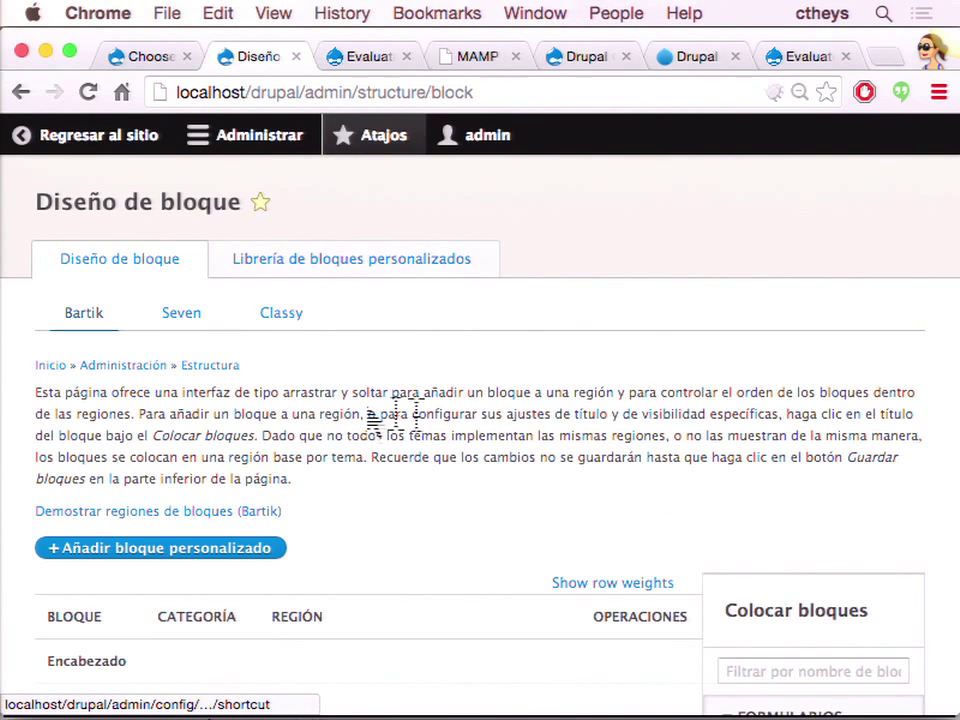
pyautogui.scroll(-2, 489, 424)
pyautogui.scroll(-5, 490, 435)
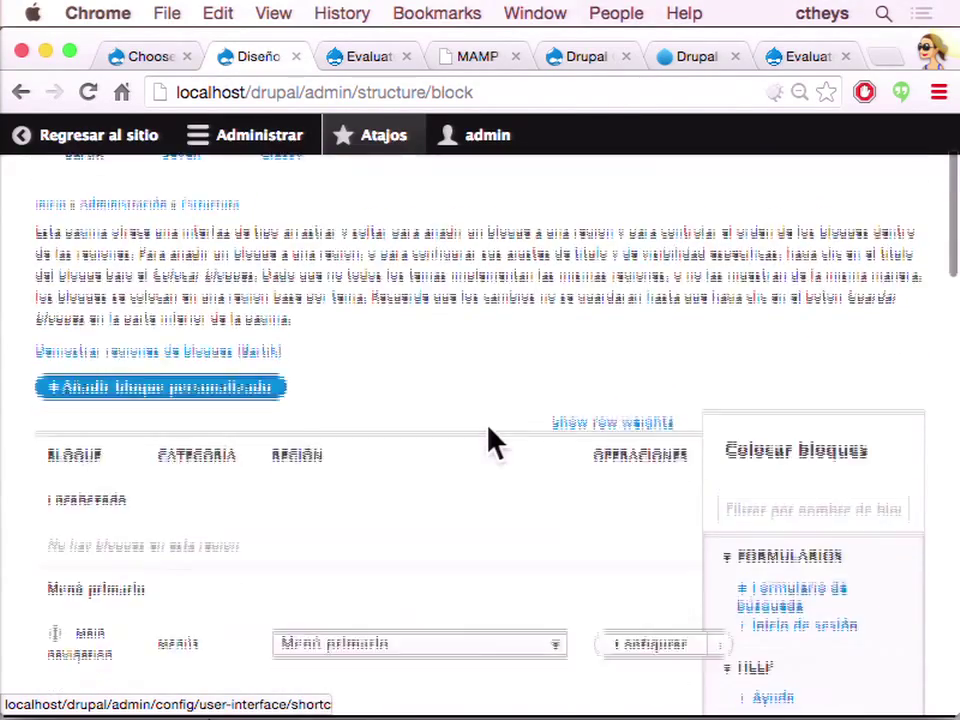
pyautogui.scroll(-1, 490, 441)
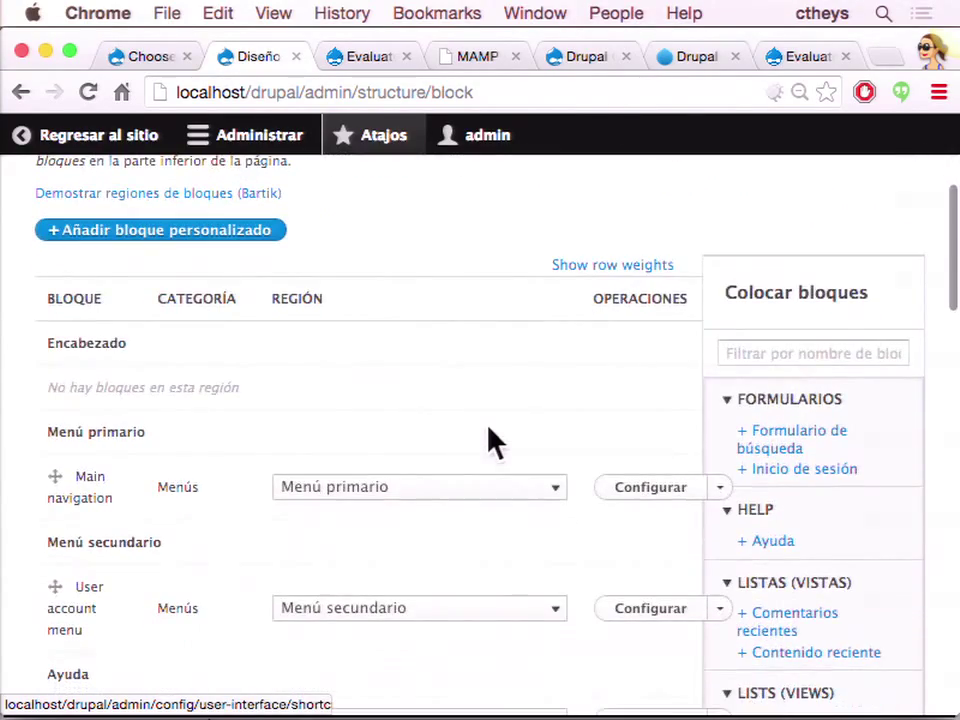
pyautogui.scroll(-2, 490, 441)
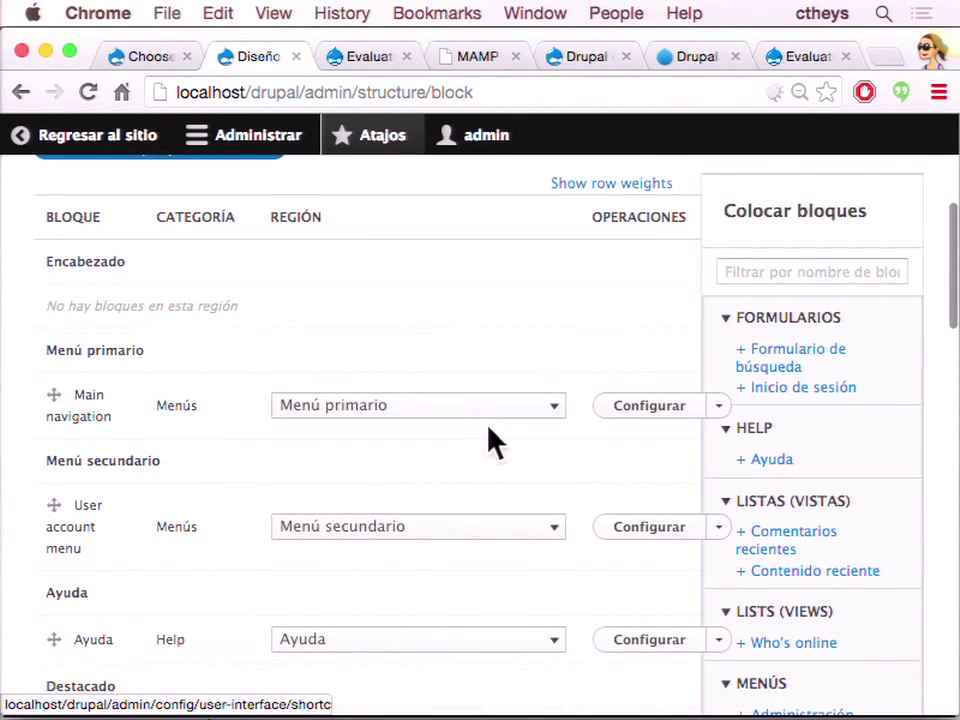
pyautogui.scroll(-6, 490, 441)
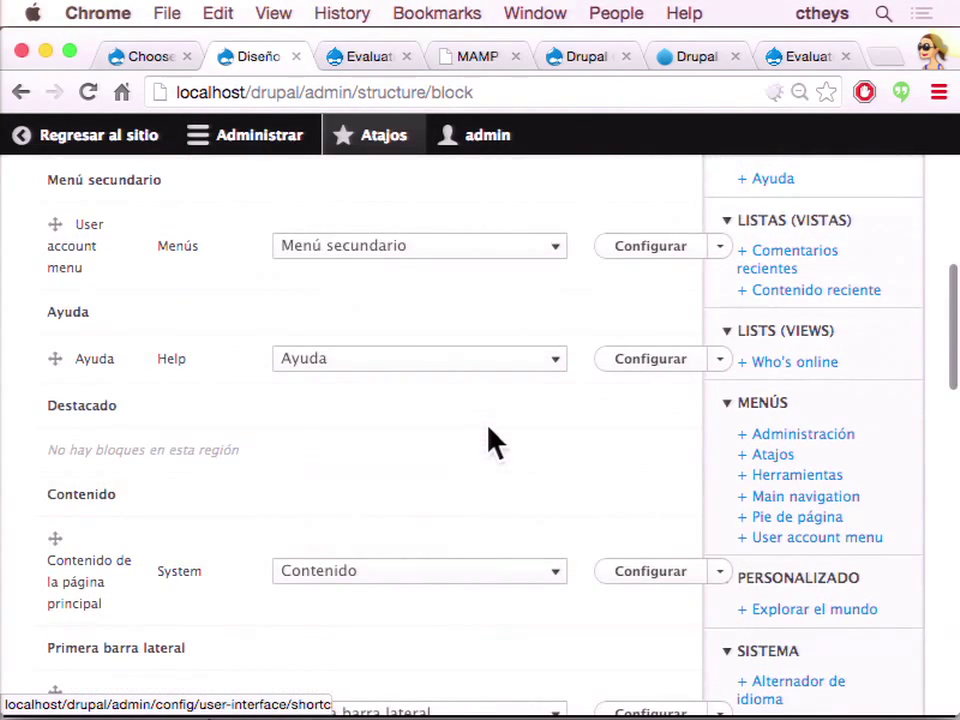
pyautogui.scroll(-6, 490, 441)
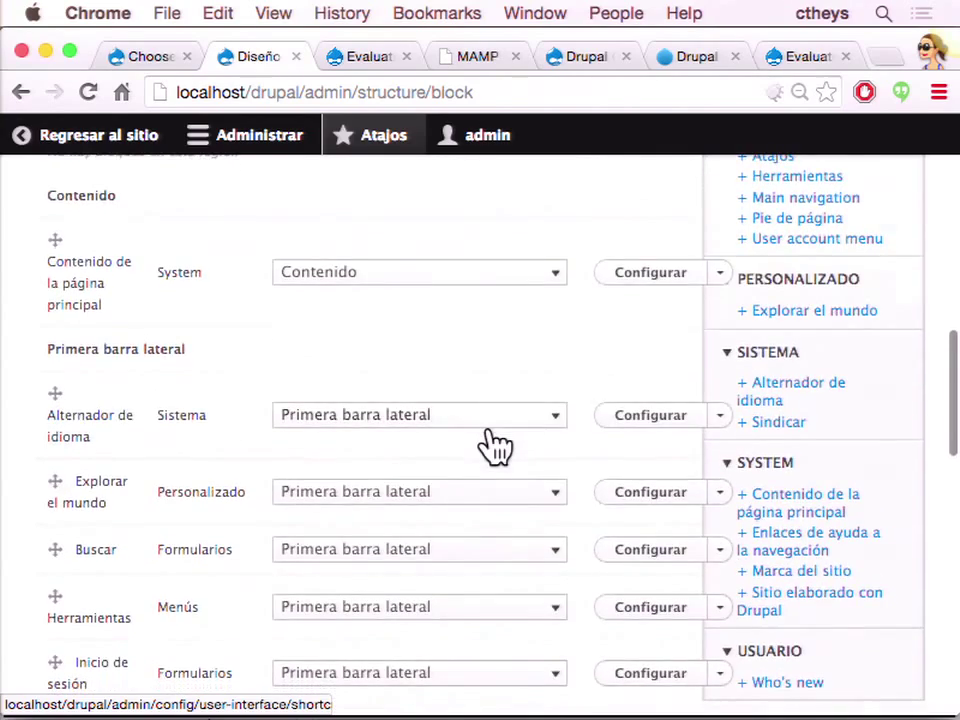
pyautogui.scroll(-2, 497, 446)
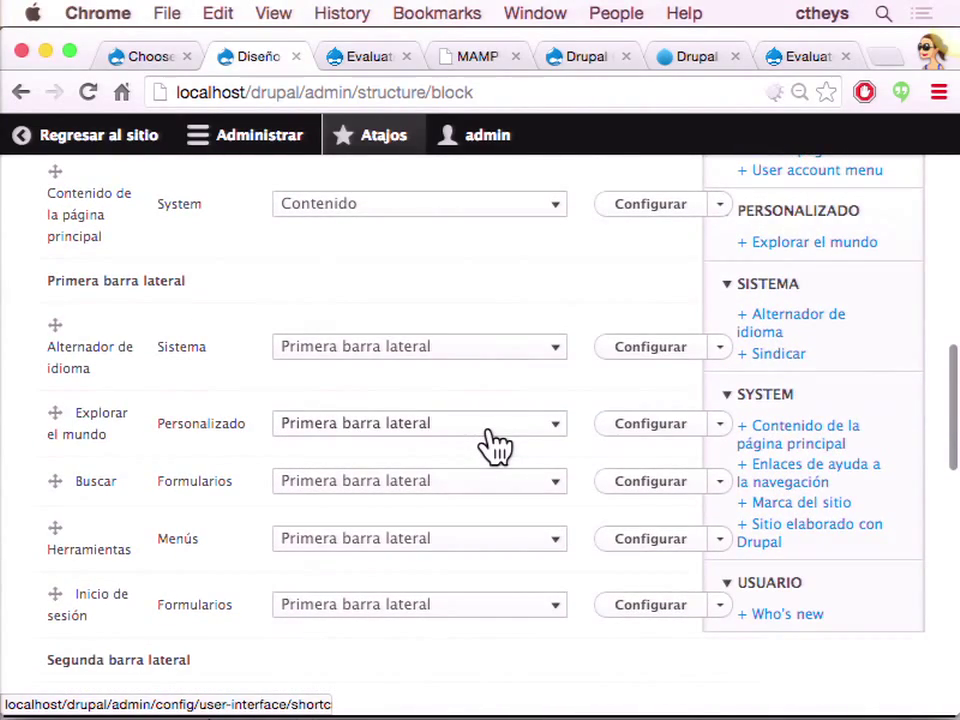
pyautogui.click(720, 428)
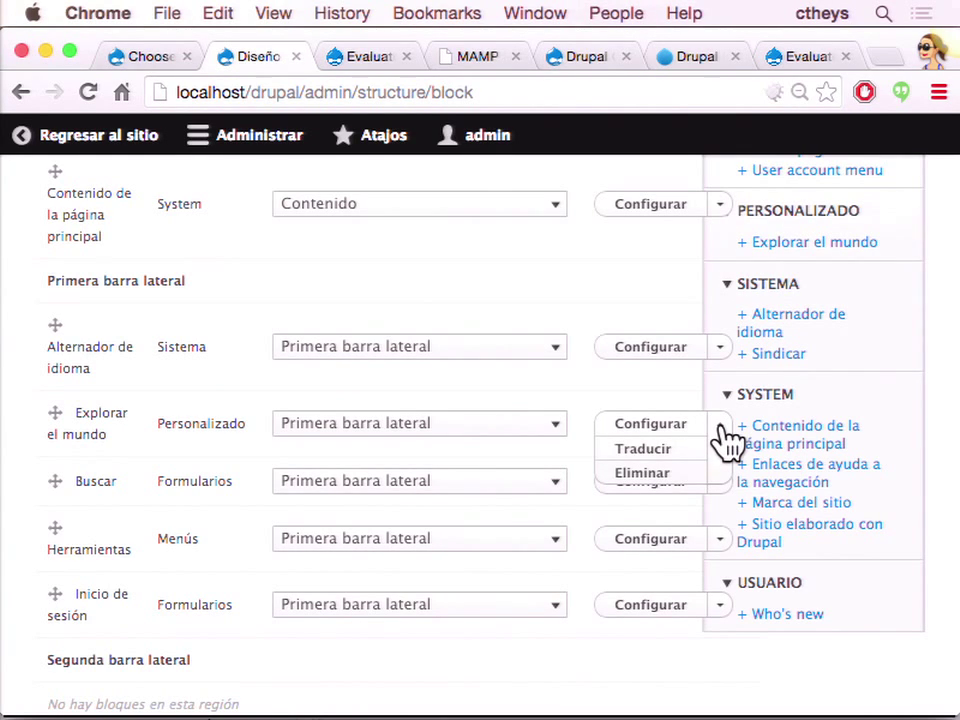
pyautogui.click(660, 460)
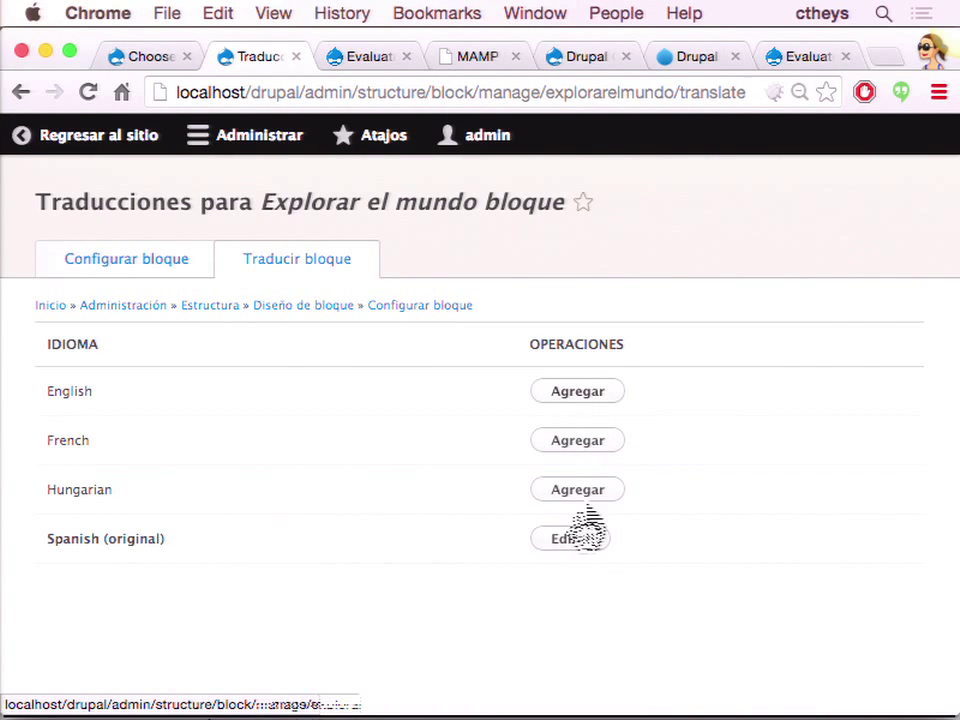
# - Add an English translation of the placed block with the description "Explore the world" and save it
pyautogui.click(565, 538)
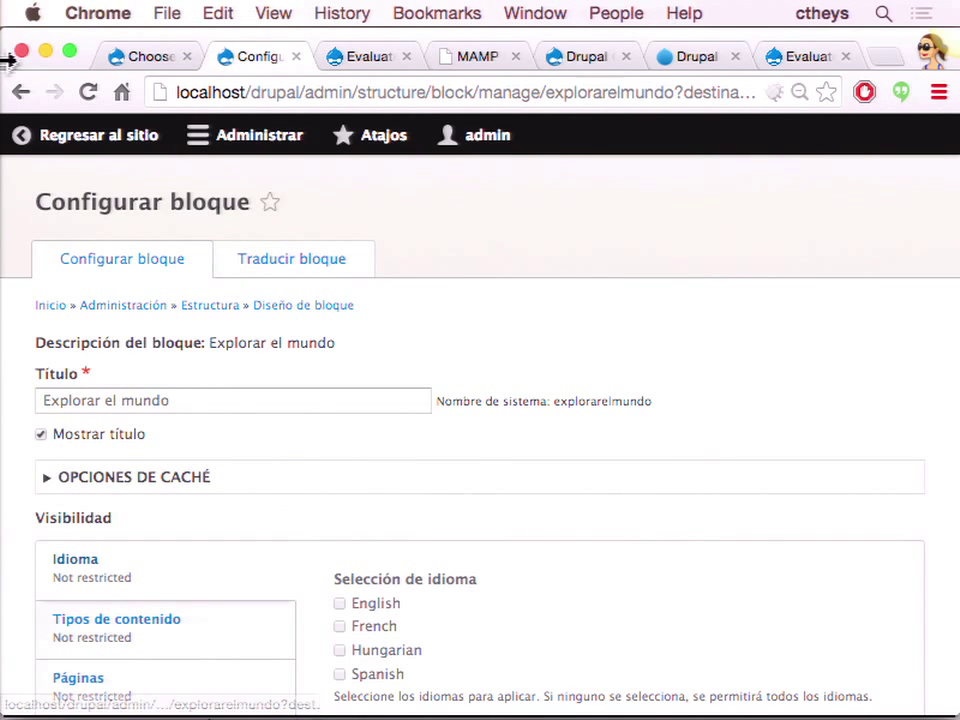
pyautogui.click(20, 92)
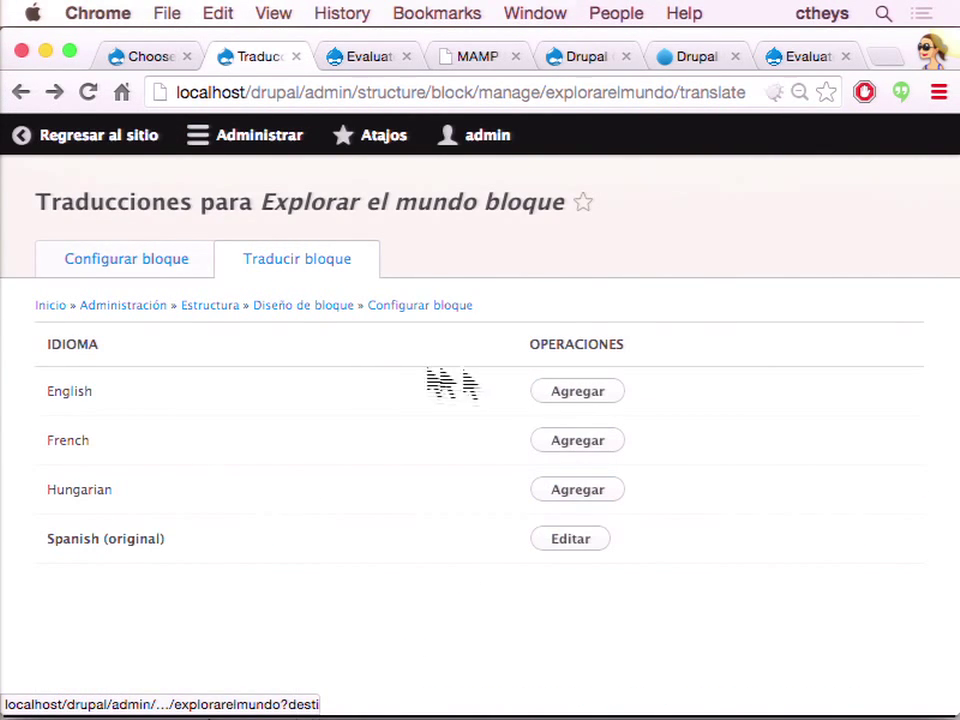
pyautogui.click(580, 394)
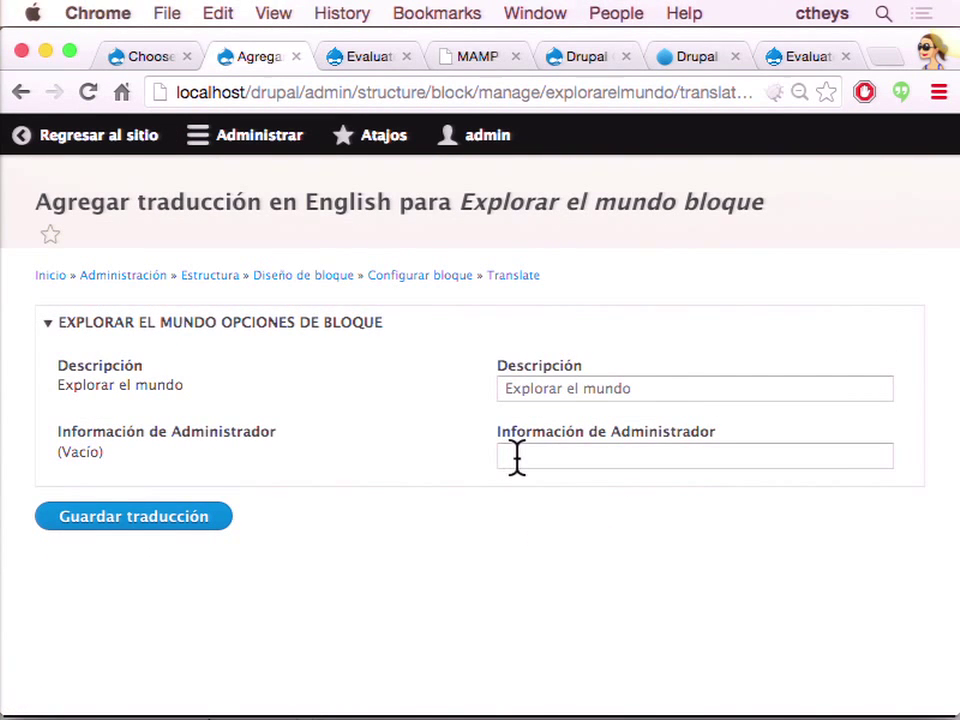
pyautogui.moveTo(636, 389); pyautogui.dragTo(344, 377)
pyautogui.write('E')
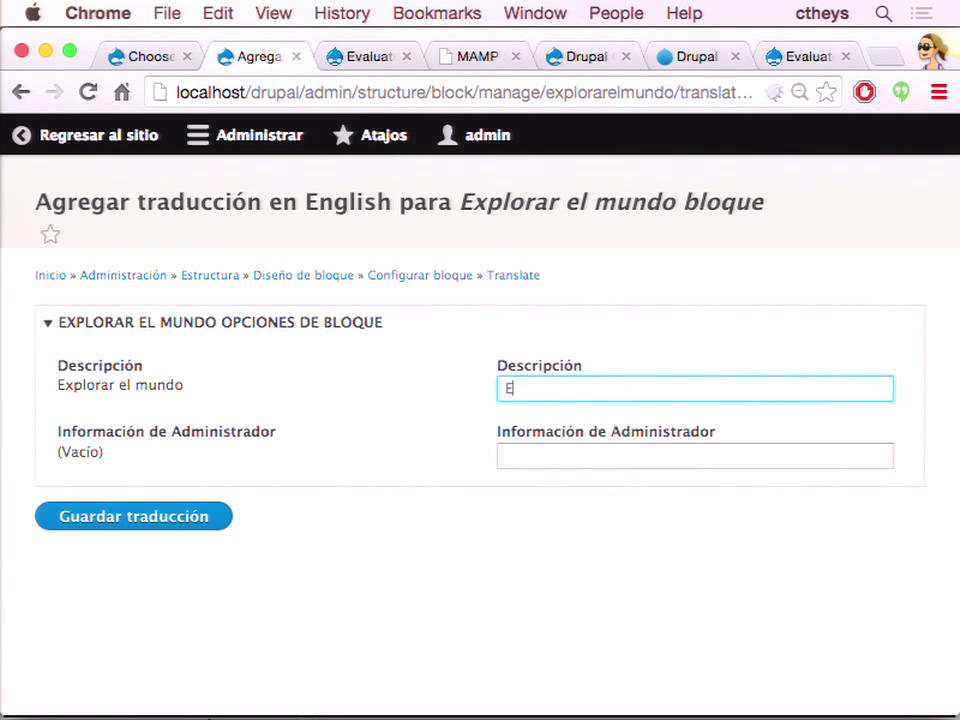
pyautogui.write('xplore the wor')
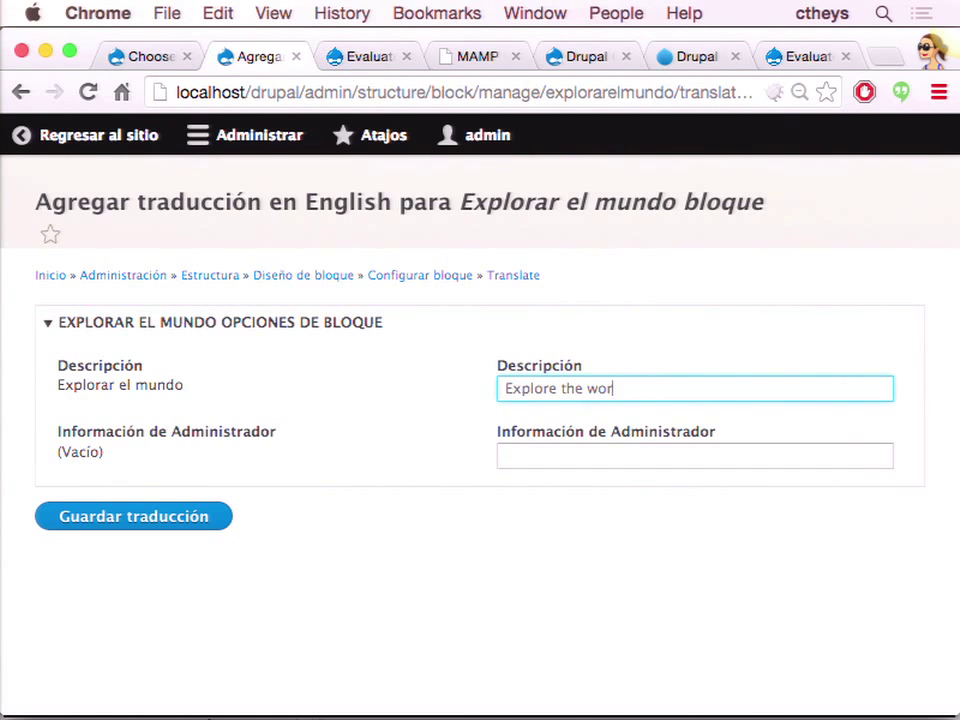
pyautogui.write('ld')
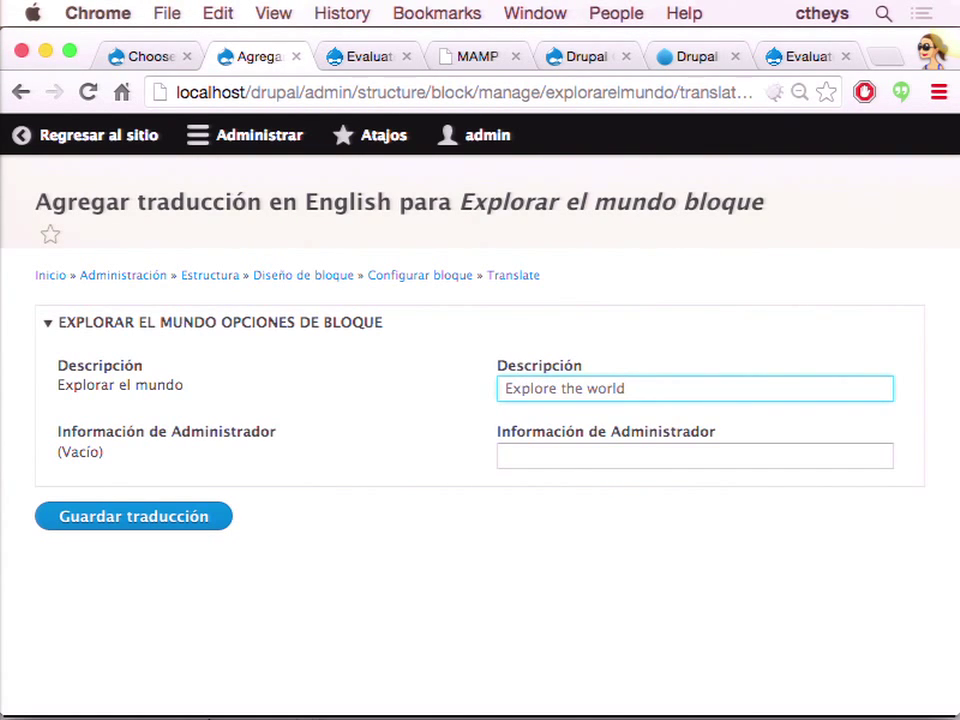
pyautogui.click(92, 522)
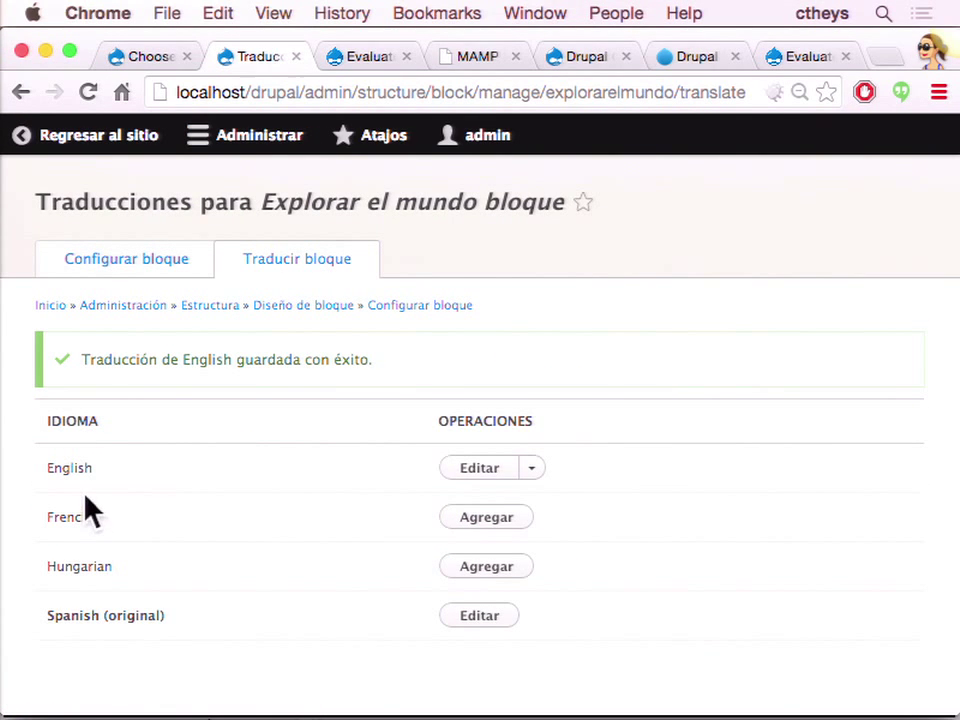
# - Return to the site, switch it to English, and check the custom block's title and the other sidebar block titles
pyautogui.click(62, 145)
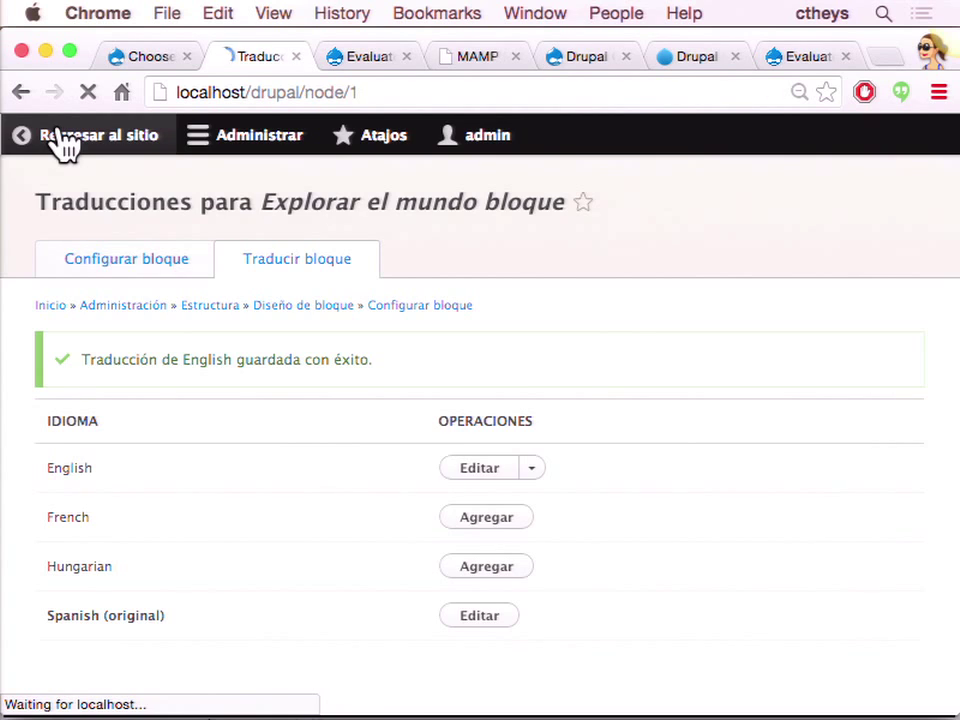
pyautogui.scroll(-2, 68, 412)
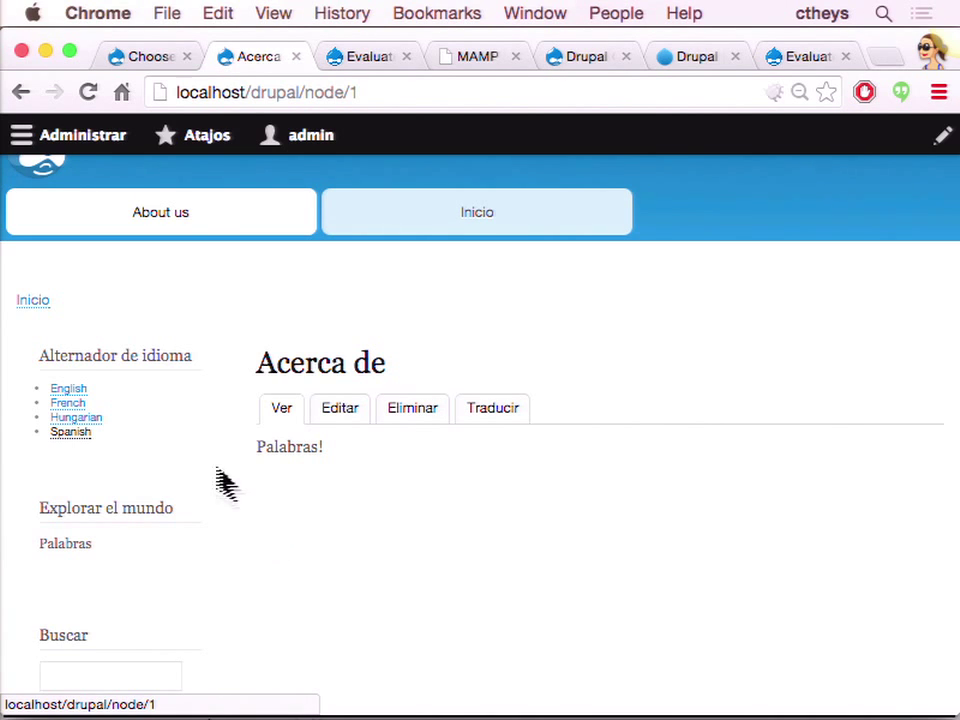
pyautogui.click(72, 392)
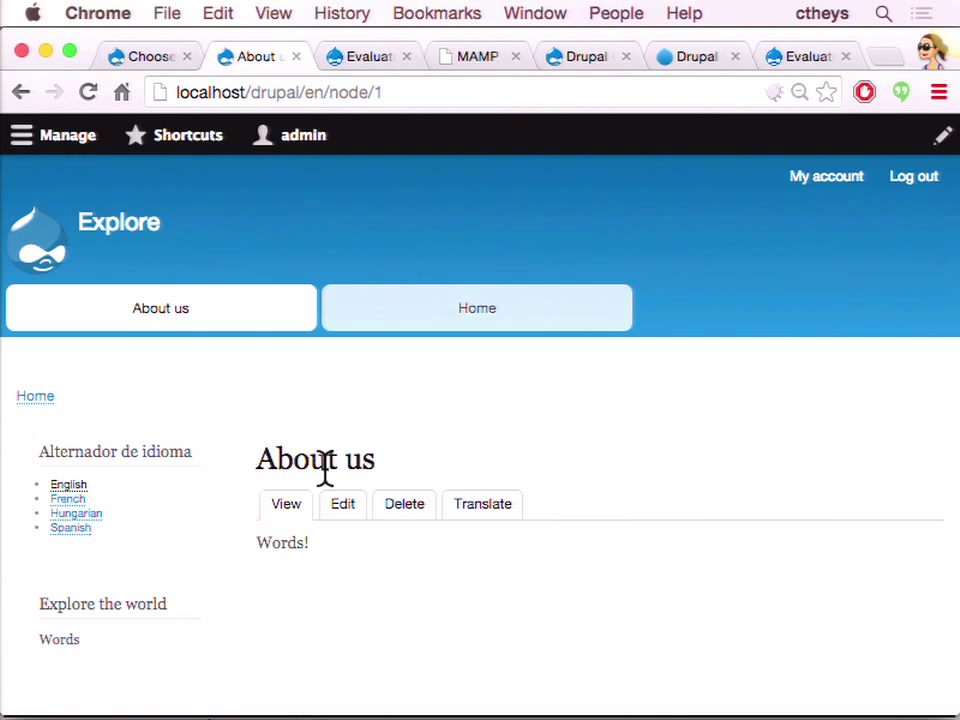
pyautogui.scroll(-3, 330, 485)
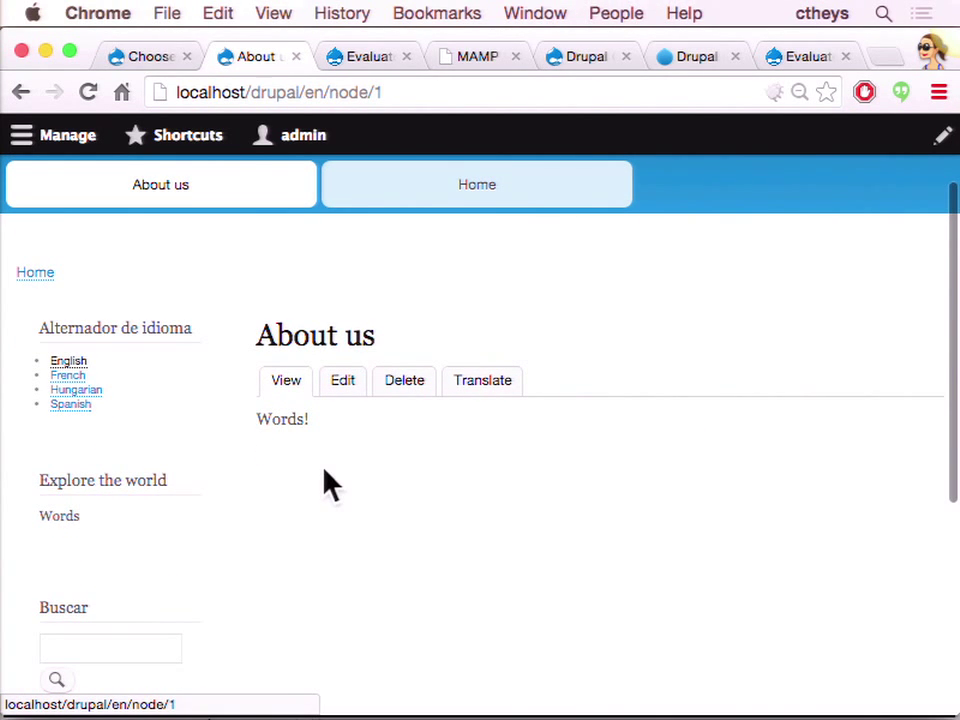
pyautogui.scroll(1, 330, 485)
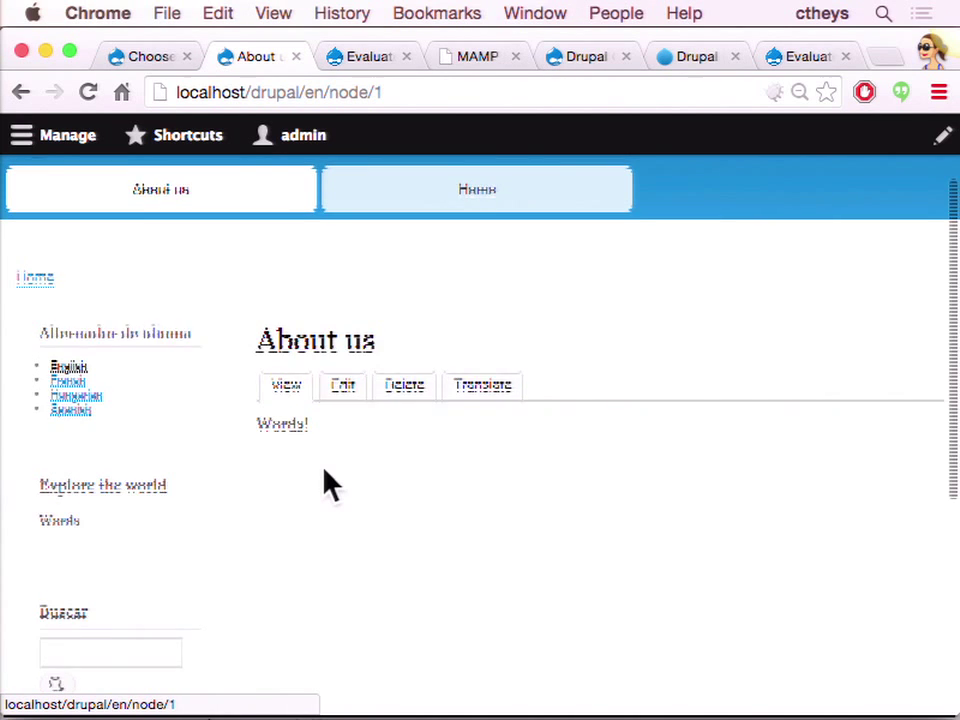
pyautogui.scroll(1, 330, 485)
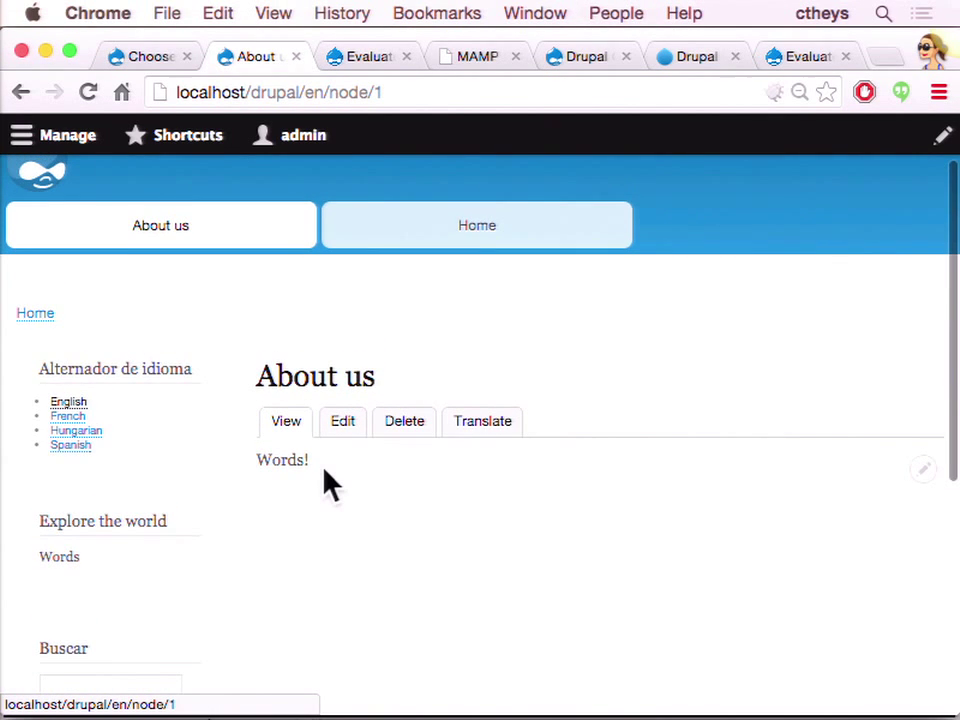
pyautogui.scroll(-1, 330, 485)
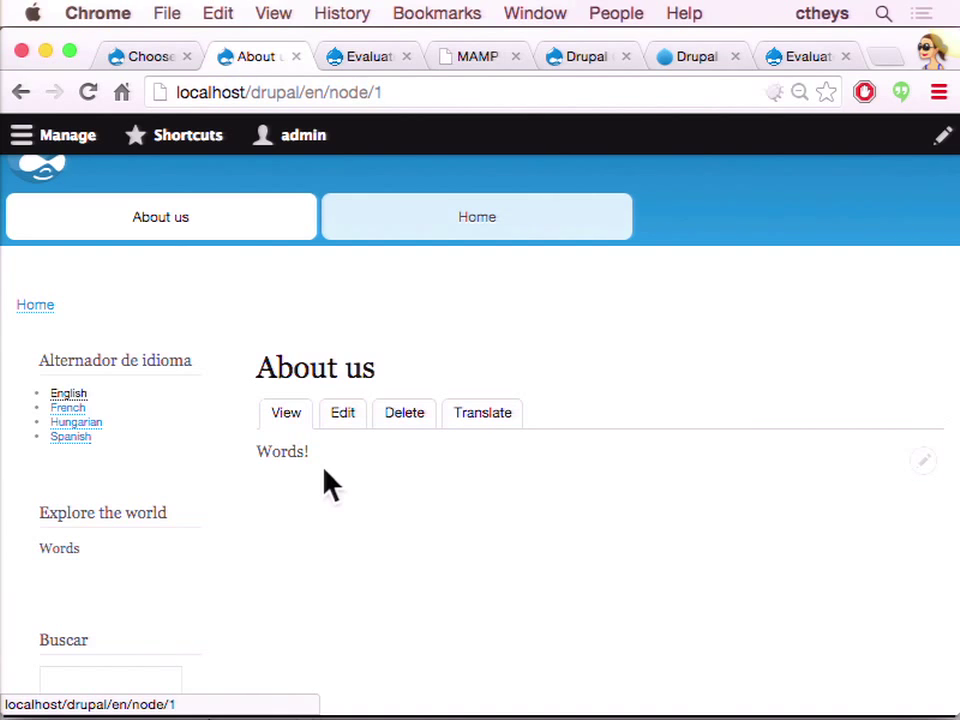
pyautogui.scroll(2, 330, 485)
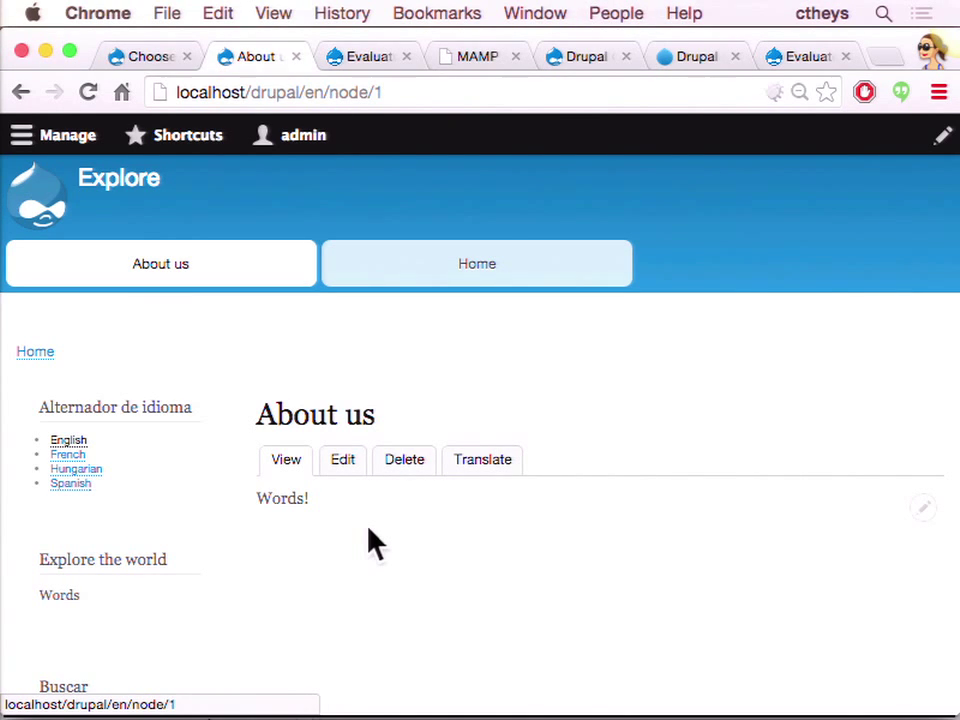
pyautogui.scroll(-1, 369, 530)
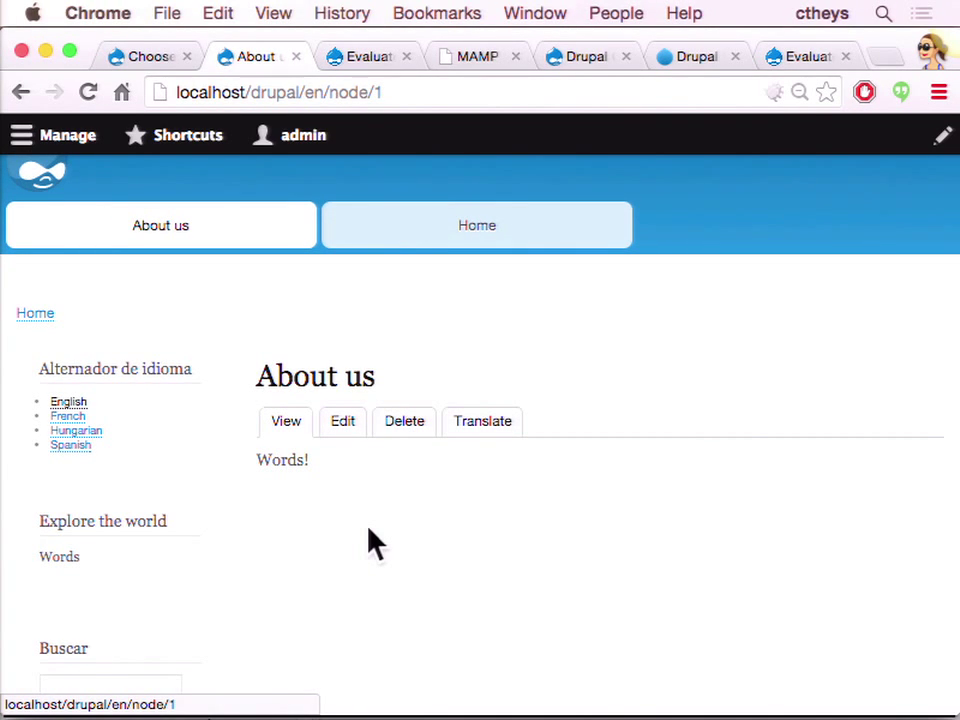
pyautogui.scroll(1, 374, 543)
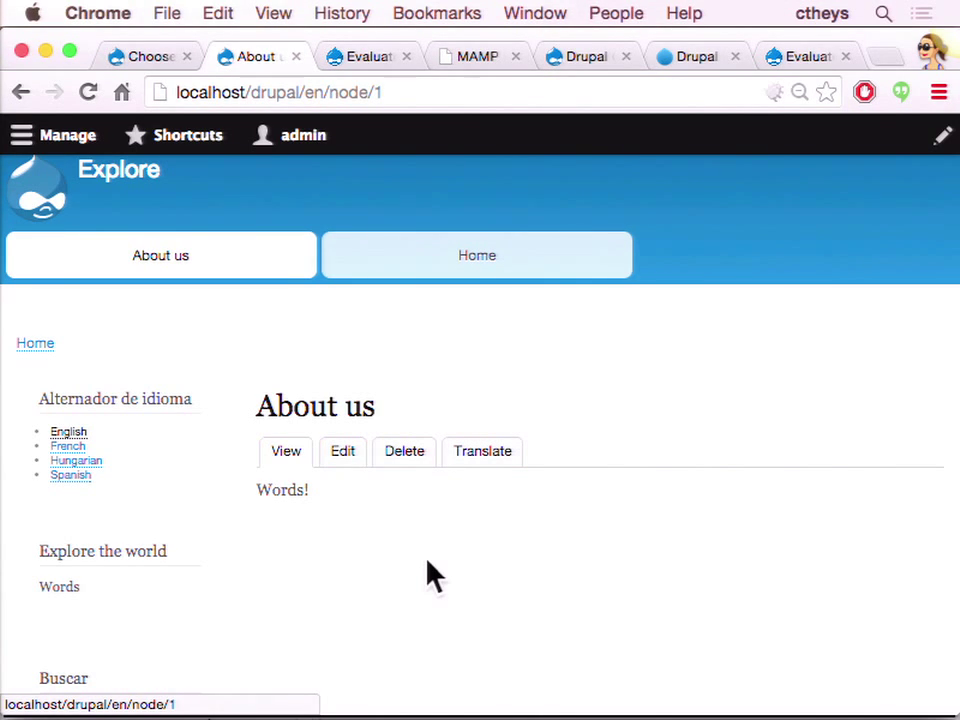
# - Review the translations of the "About us" page, then return to the page on the site
pyautogui.click(493, 466)
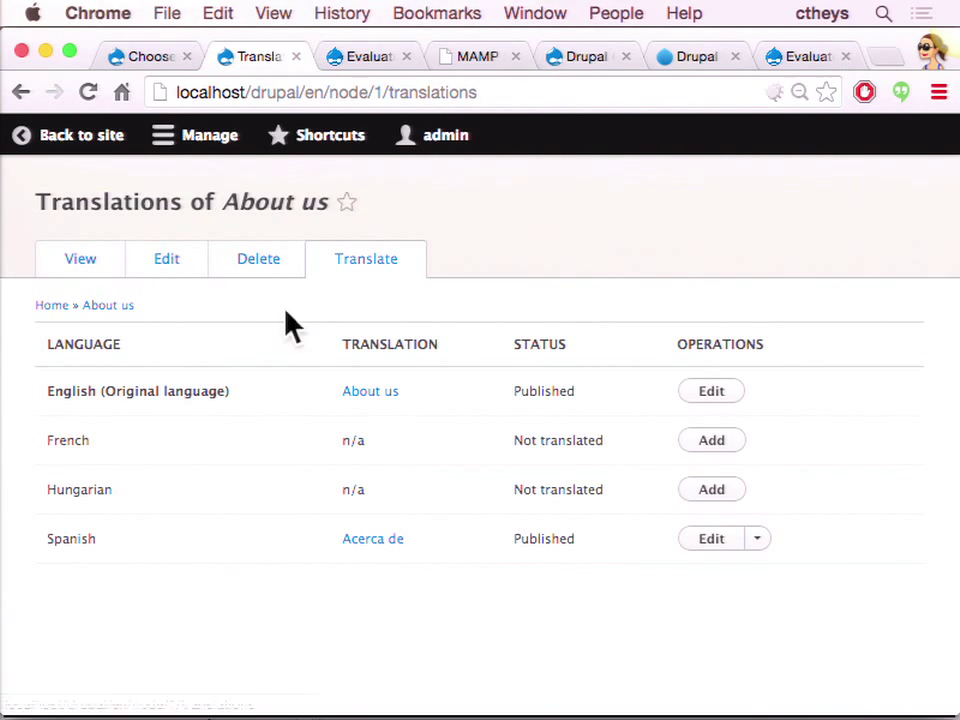
pyautogui.click(42, 142)
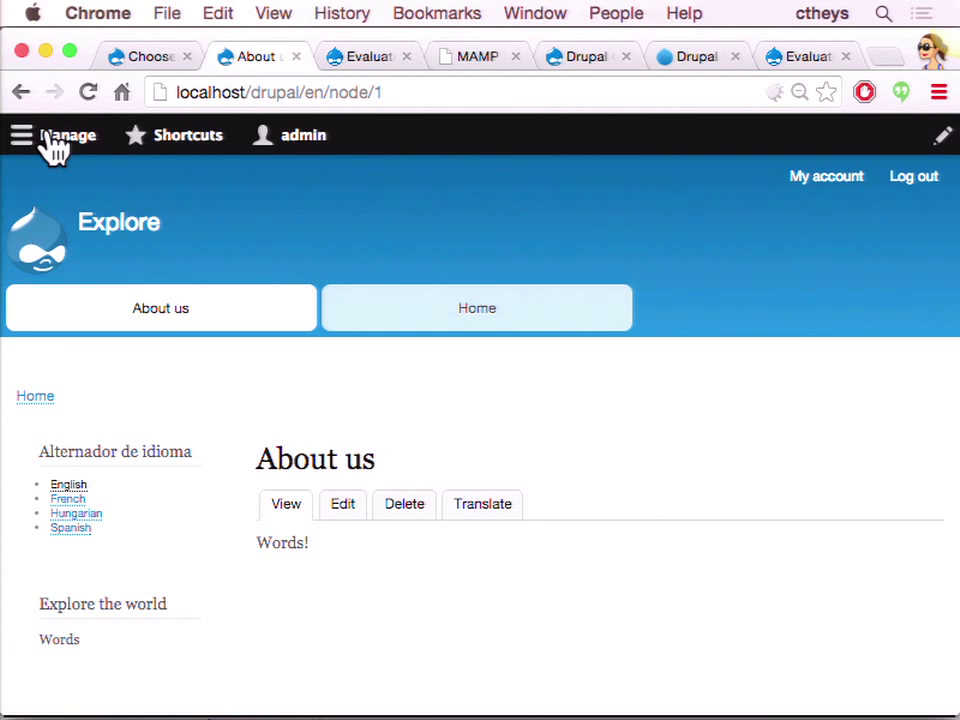
pyautogui.scroll(-1, 208, 414)
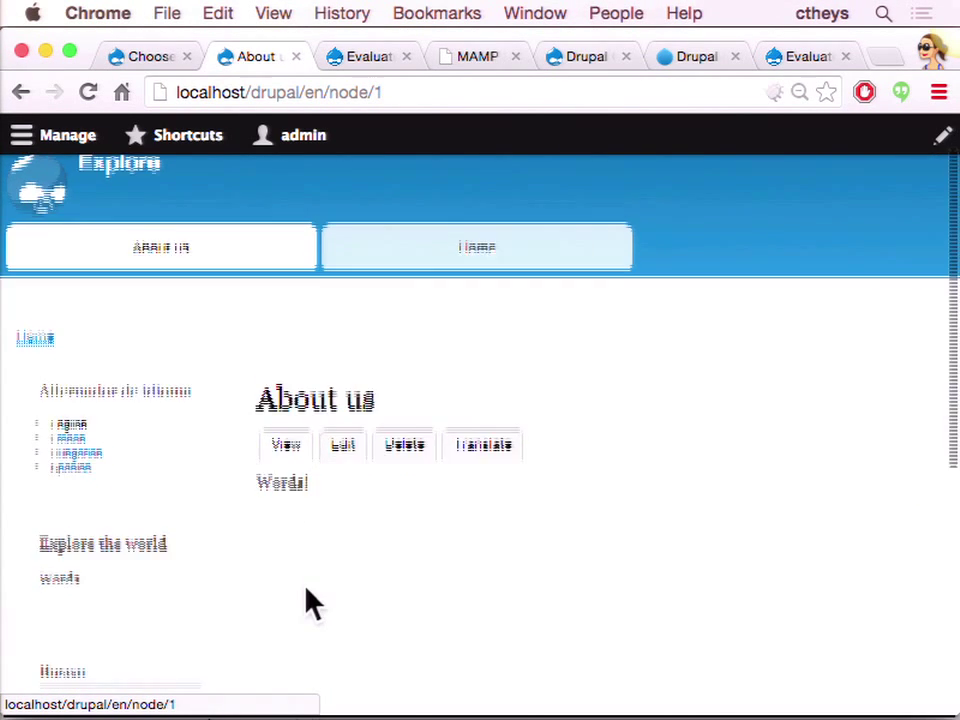
pyautogui.scroll(-1, 312, 603)
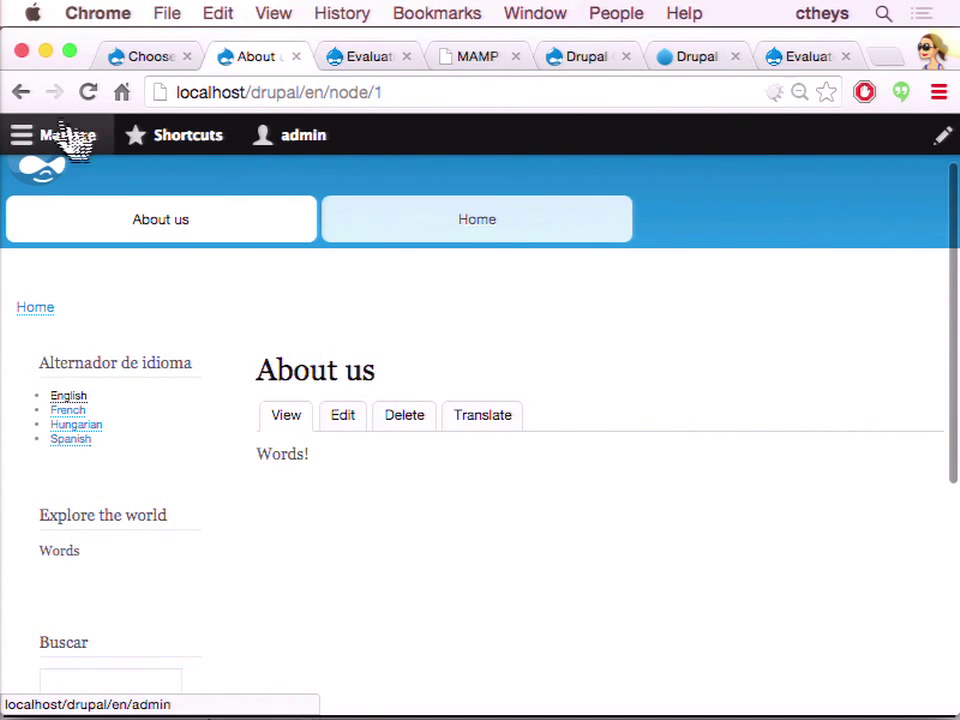
# - Open the list of the site's menus under Structure in the English administration
pyautogui.click(30, 137)
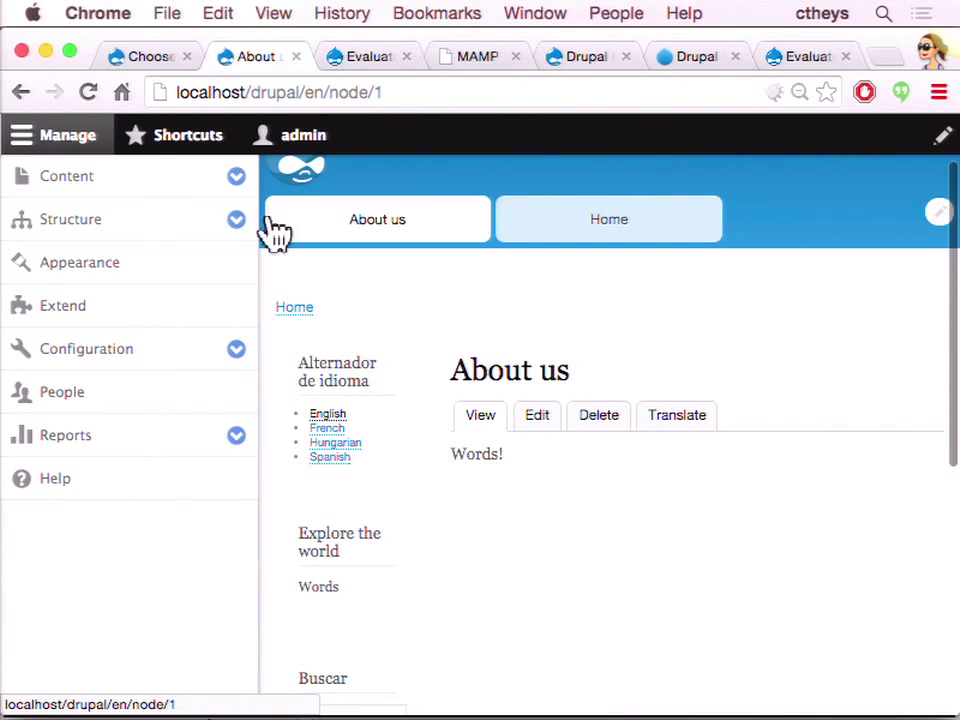
pyautogui.click(237, 221)
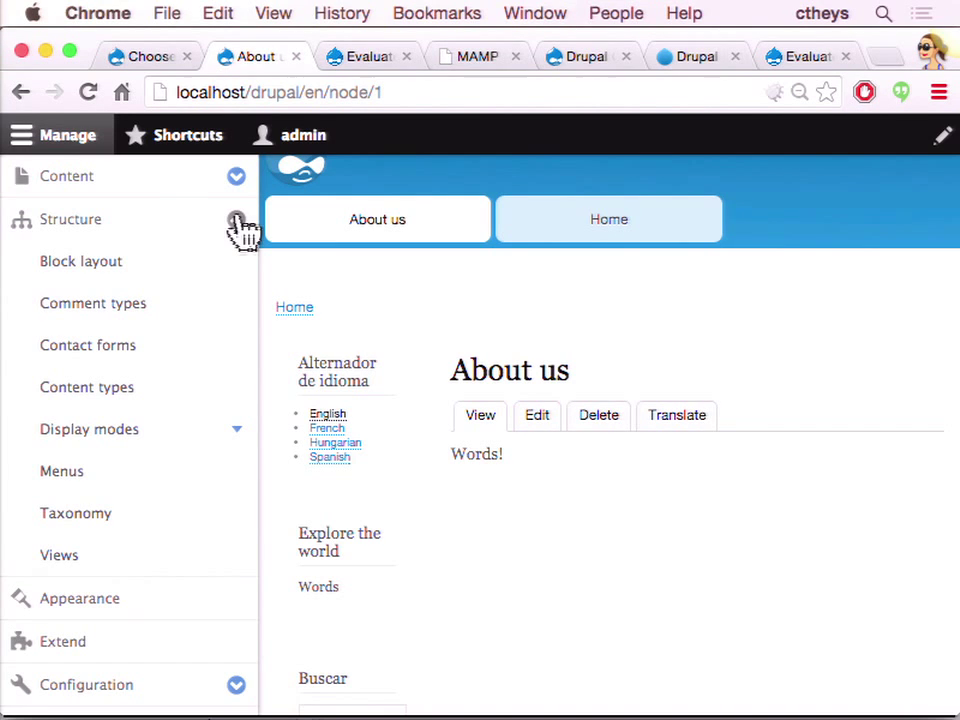
pyautogui.click(74, 477)
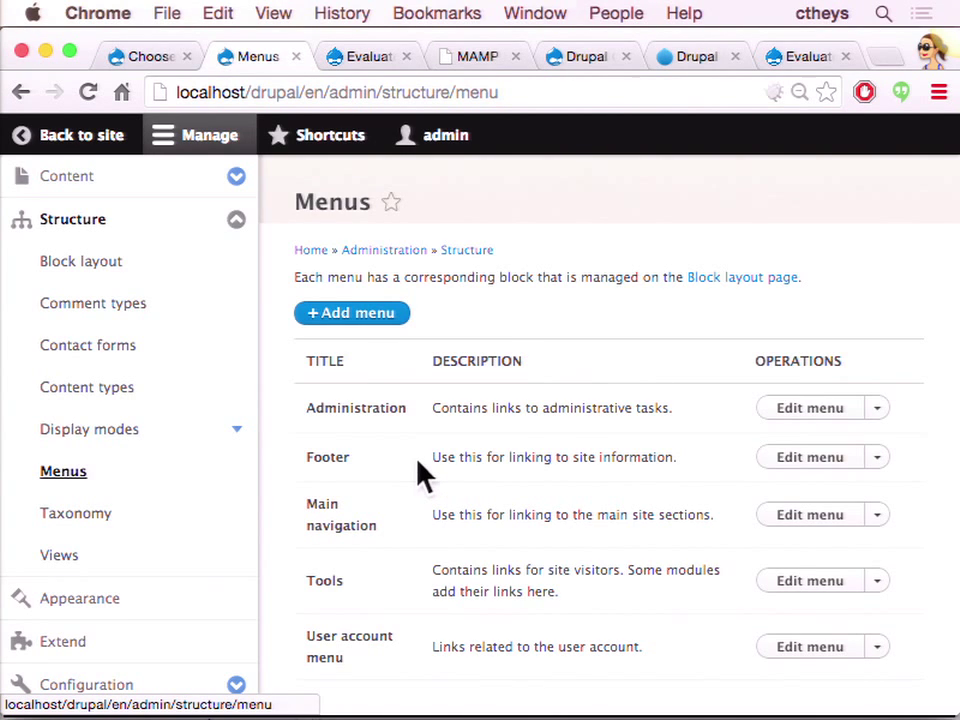
# - Open the Main navigation menu for editing and check the operations offered for its "About us" link
pyautogui.scroll(-2, 425, 475)
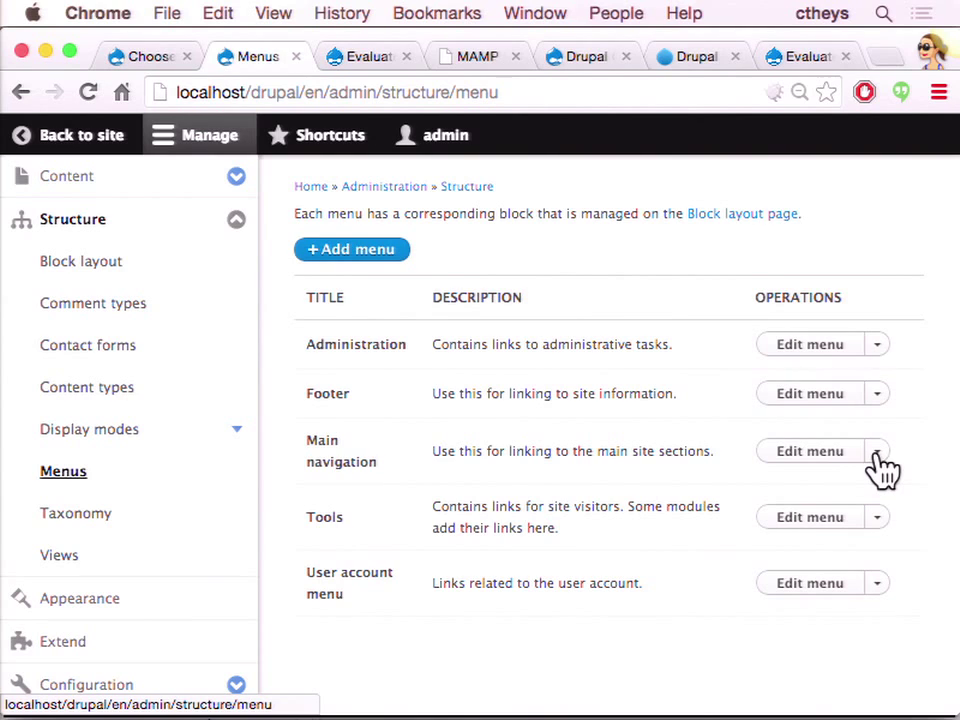
pyautogui.click(877, 455)
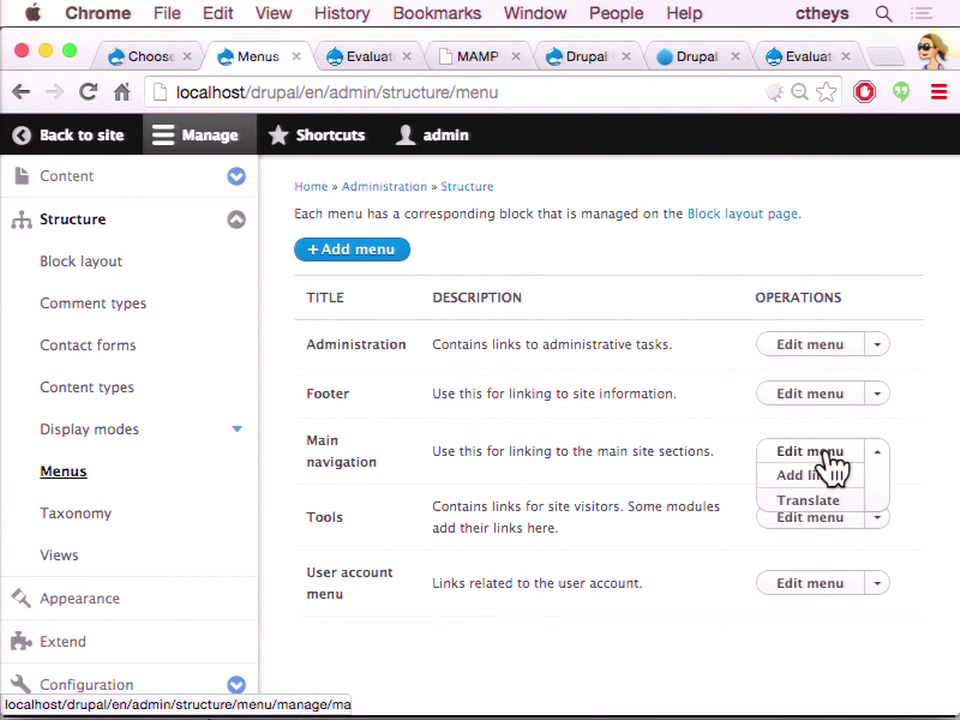
pyautogui.click(829, 453)
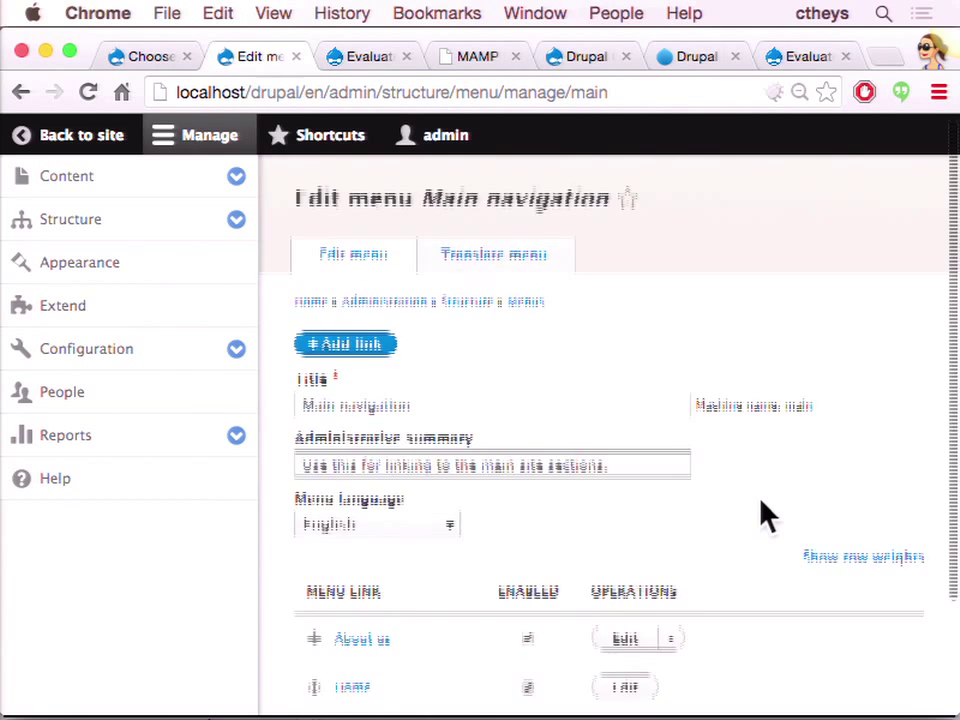
pyautogui.scroll(-2, 762, 515)
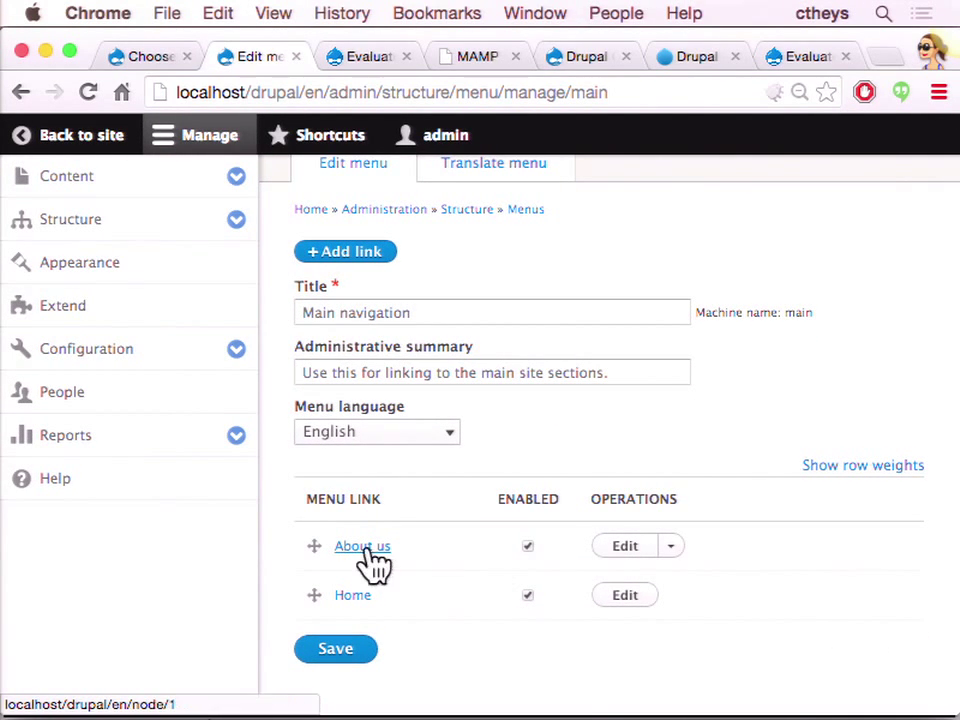
pyautogui.click(671, 548)
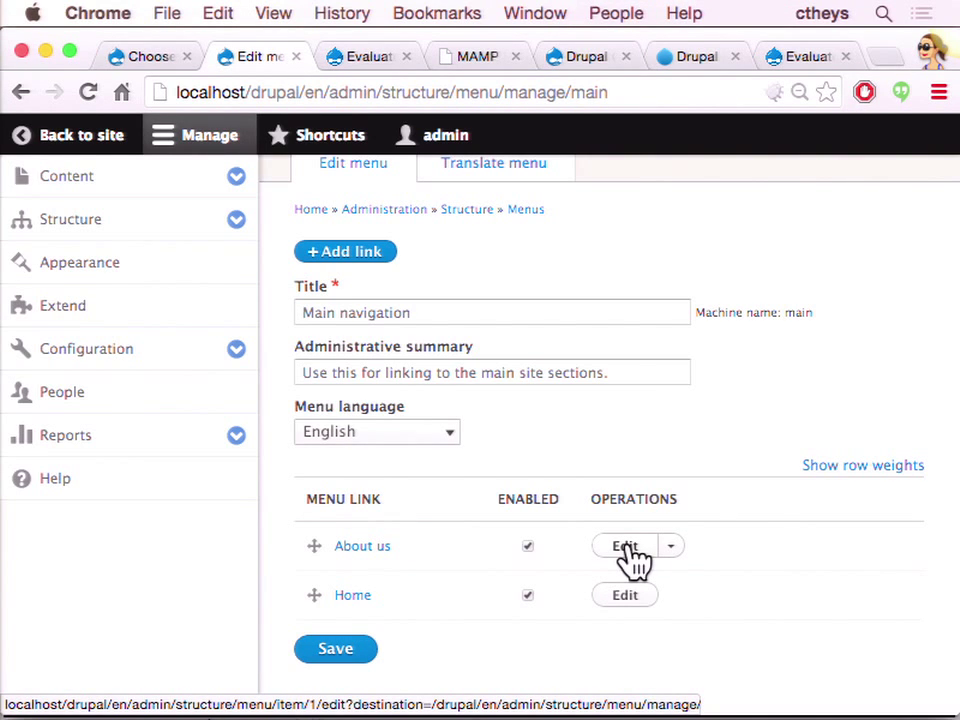
pyautogui.scroll(2, 637, 385)
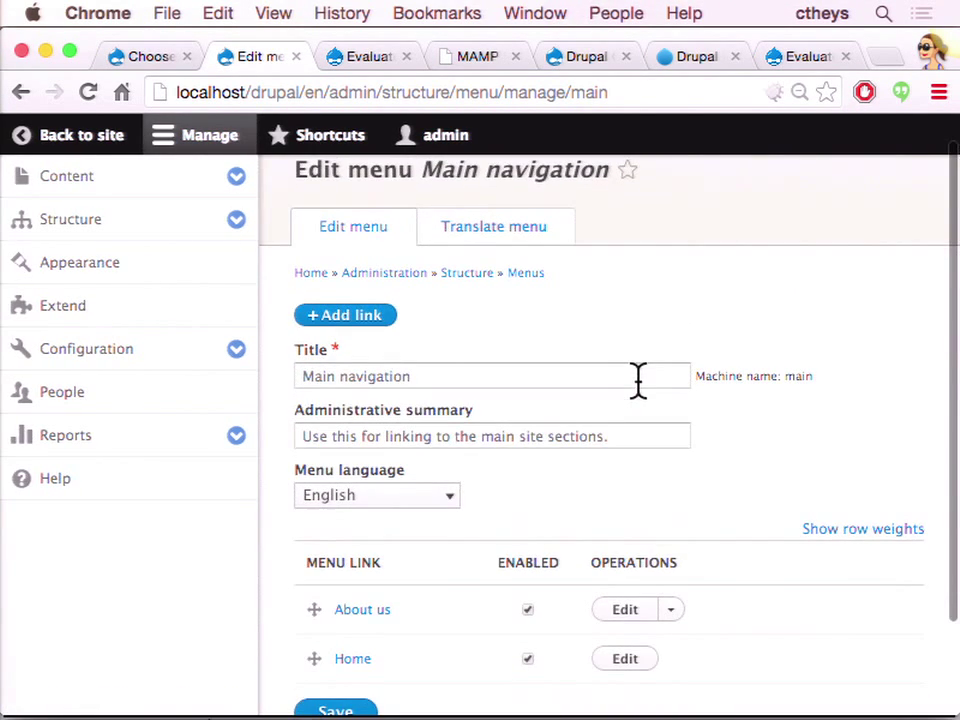
pyautogui.click(671, 609)
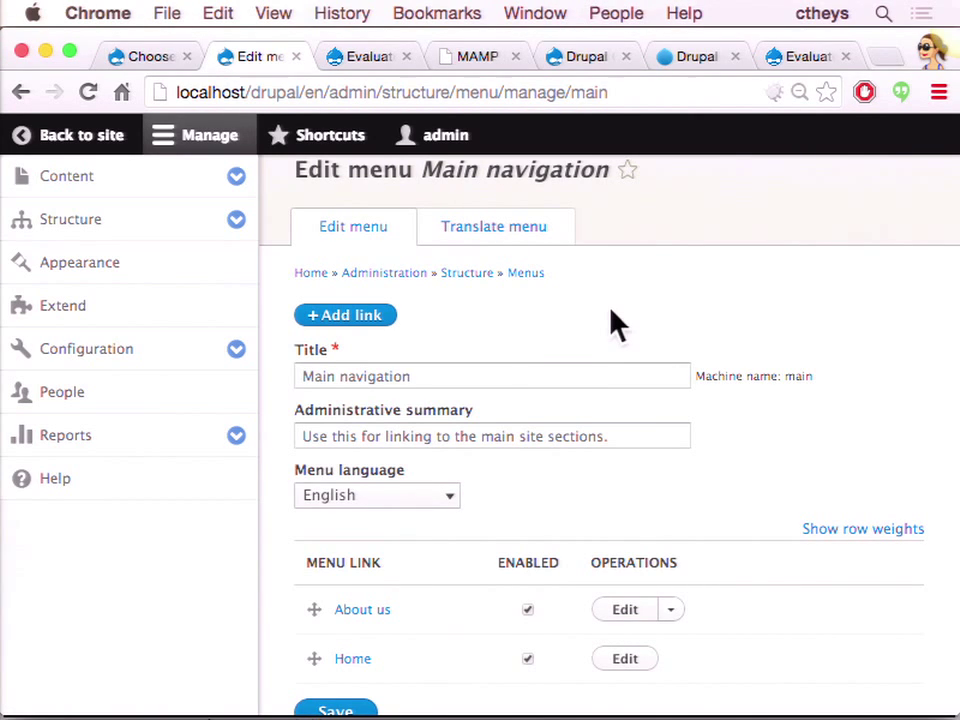
# - Open the "About us" menu link for editing, review all of its settings, and return to the Main navigation menu
pyautogui.click(626, 612)
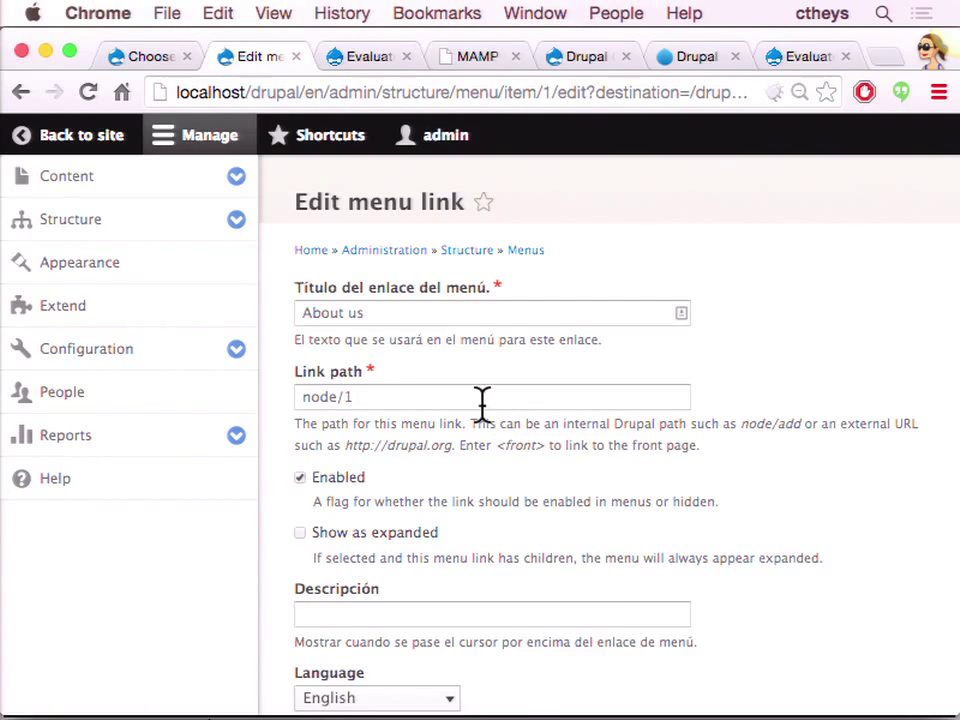
pyautogui.scroll(-1, 482, 402)
pyautogui.scroll(1, 482, 402)
pyautogui.scroll(-5, 482, 405)
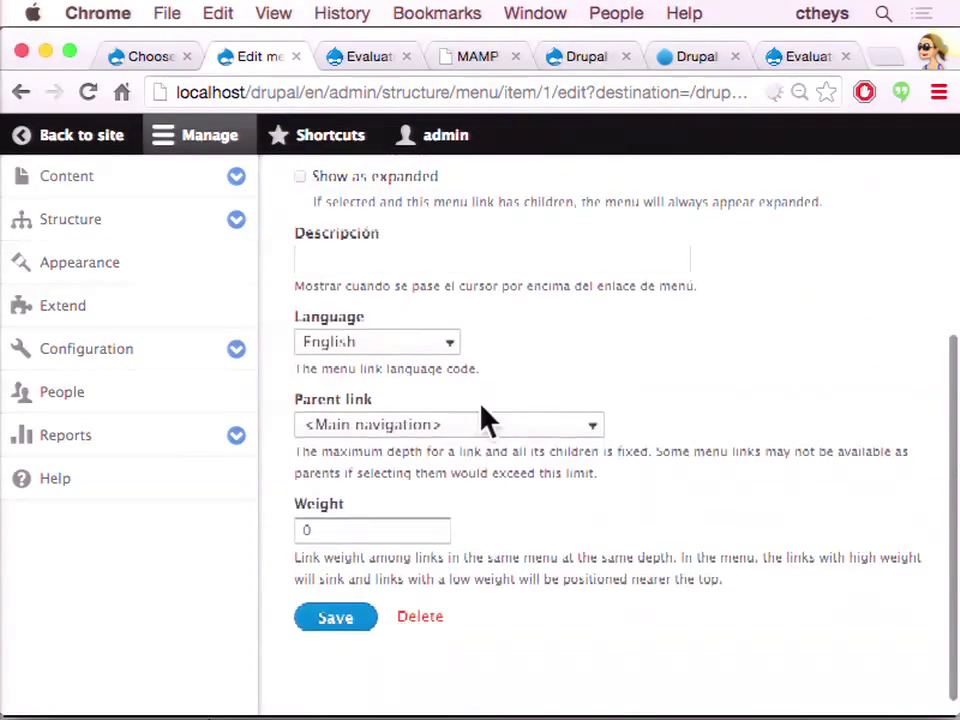
pyautogui.scroll(5, 482, 405)
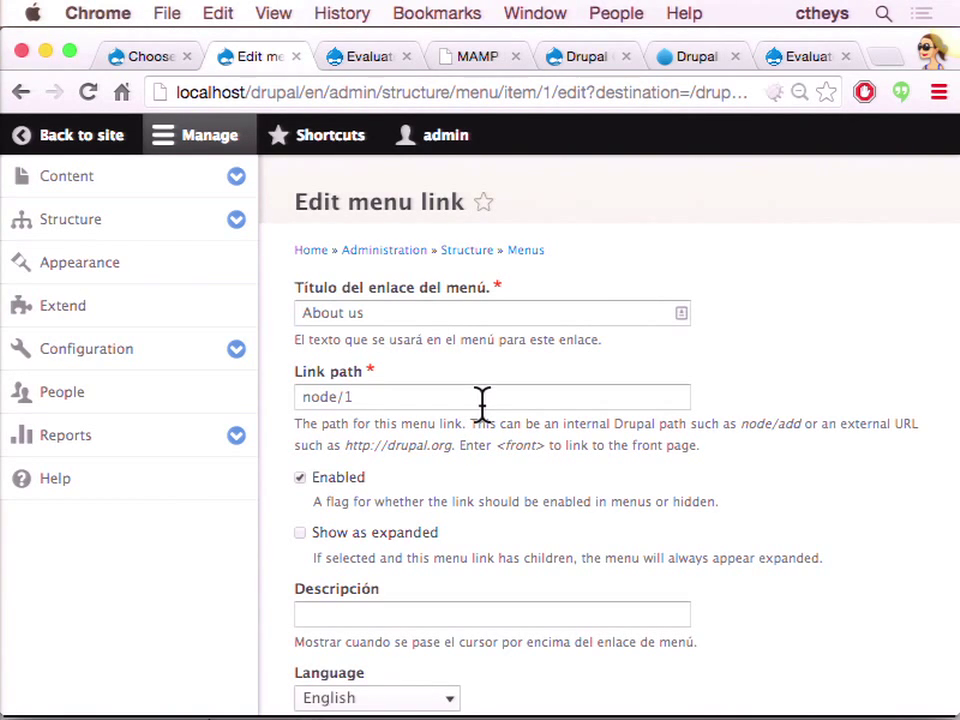
pyautogui.scroll(-3, 482, 402)
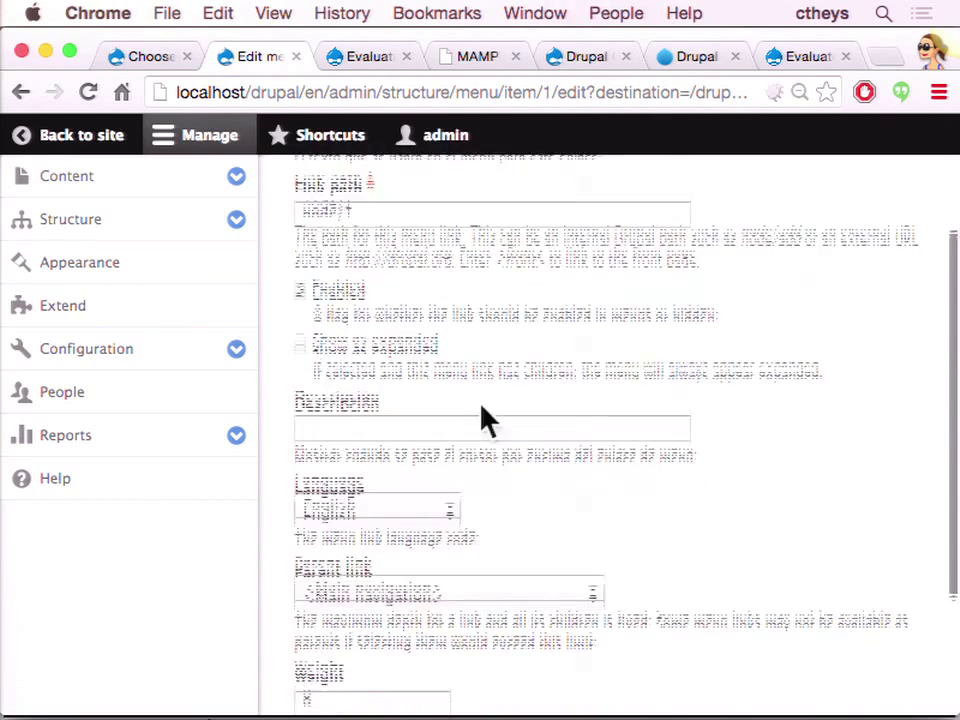
pyautogui.scroll(-2, 482, 405)
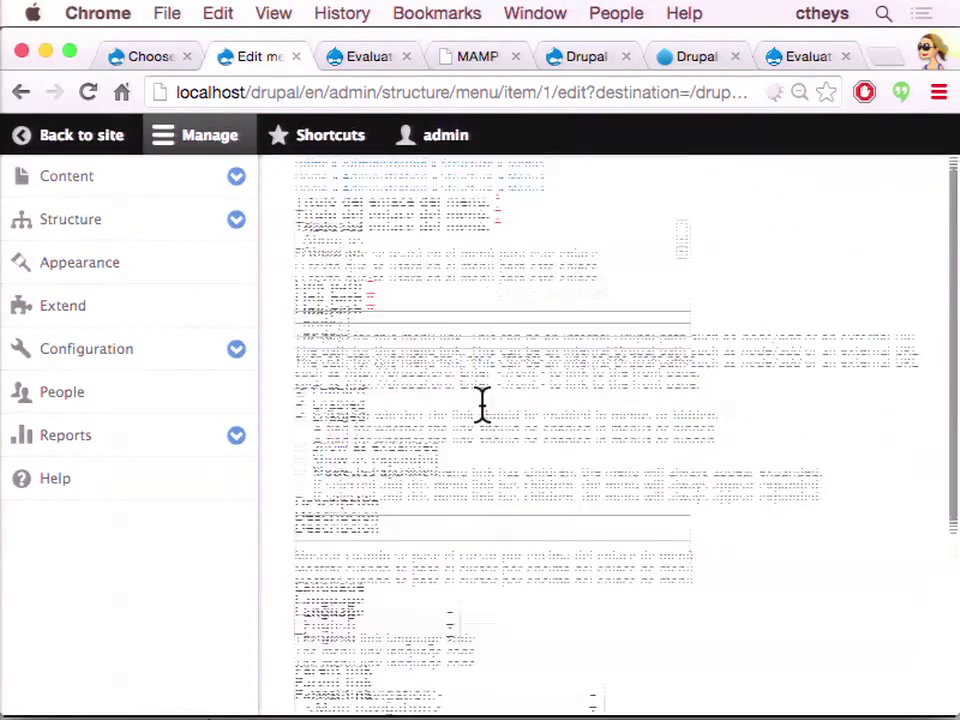
pyautogui.click(20, 92)
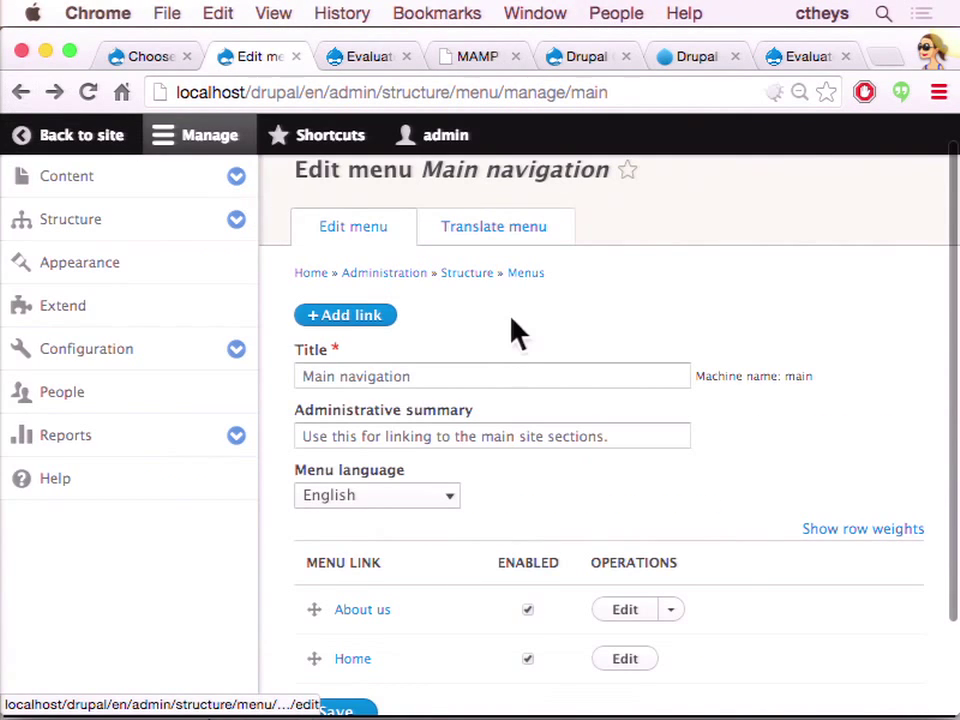
# - View the translation languages for the Main navigation menu, then go back to editing the menu
pyautogui.click(520, 240)
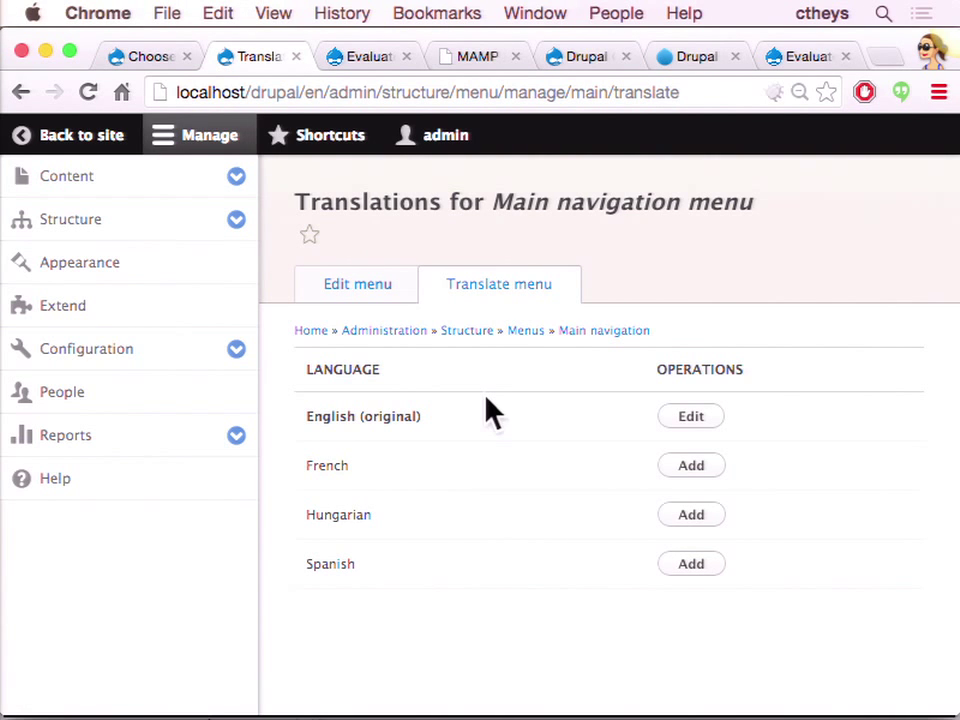
pyautogui.click(375, 294)
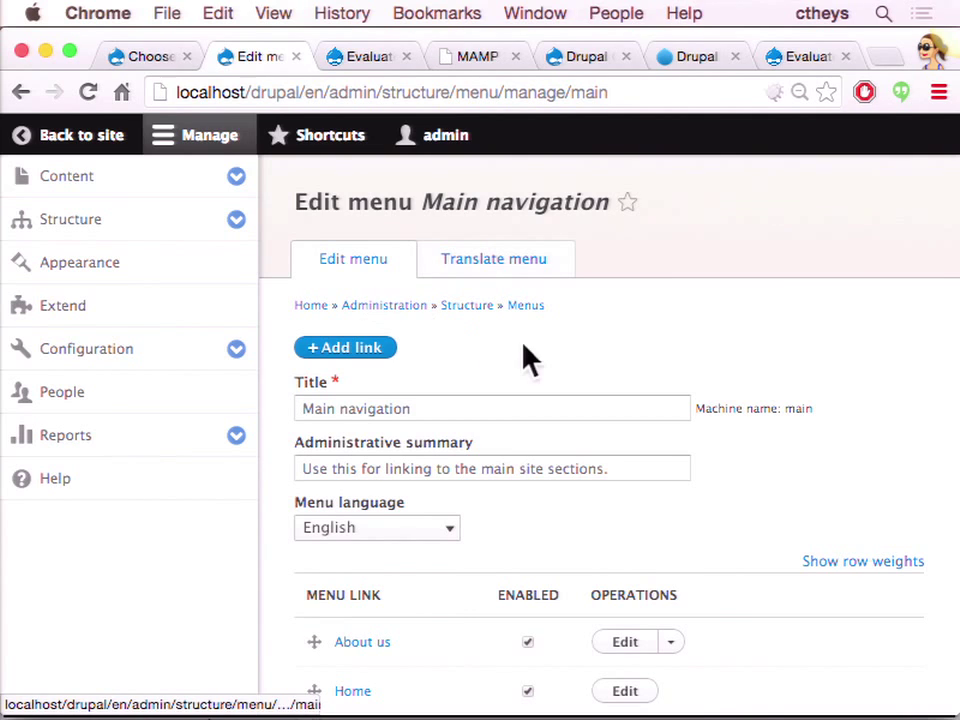
pyautogui.scroll(-2, 528, 358)
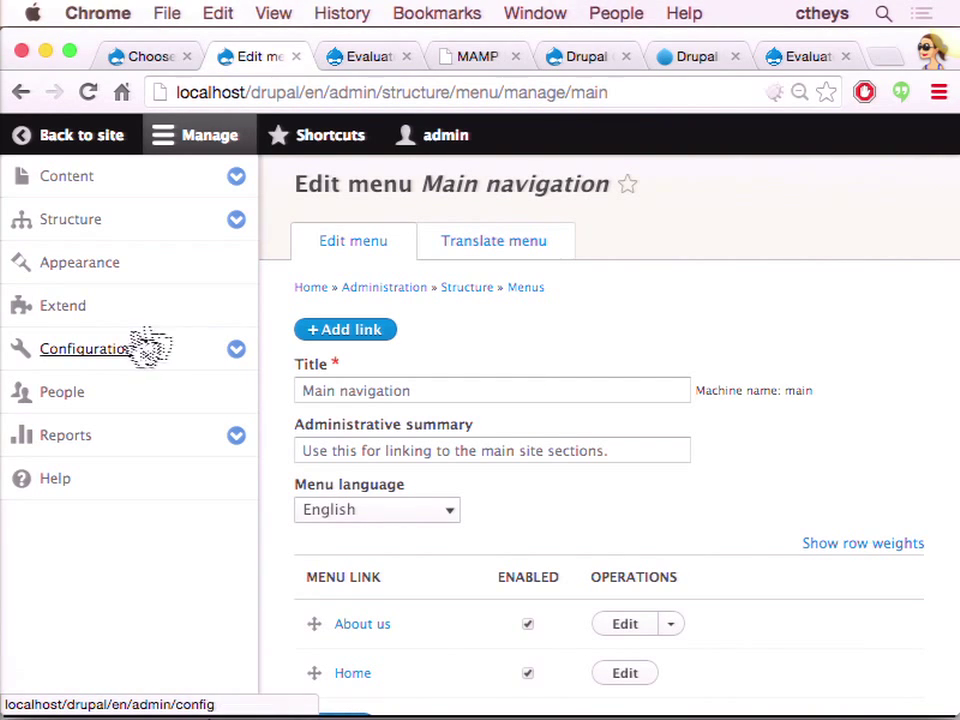
# - Return to the list of the site's menus and reopen the Main navigation menu for editing
pyautogui.click(236, 220)
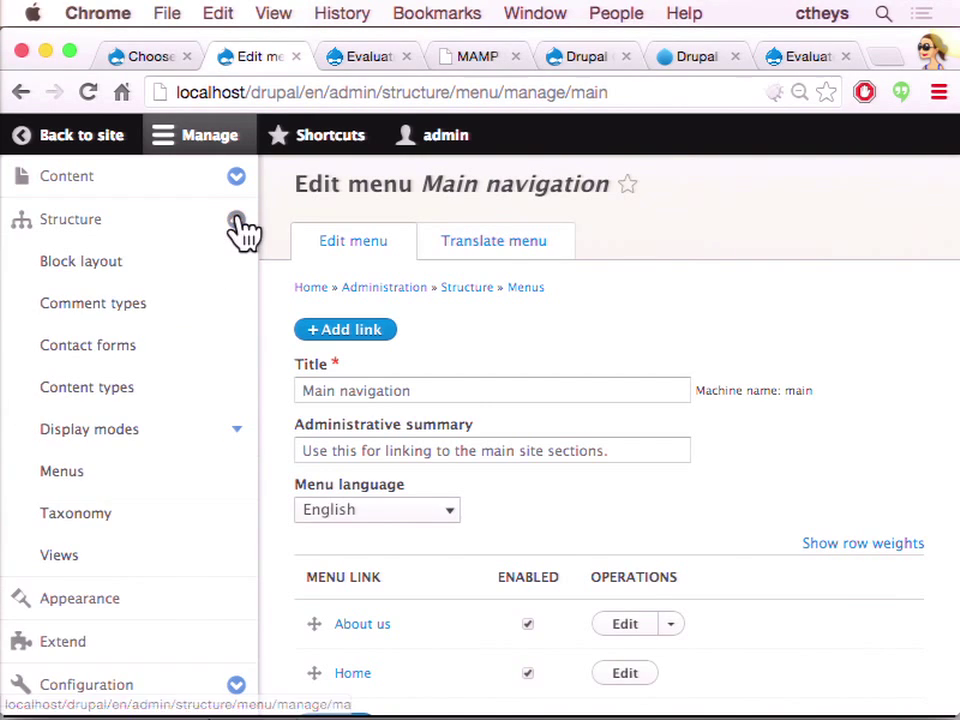
pyautogui.click(66, 474)
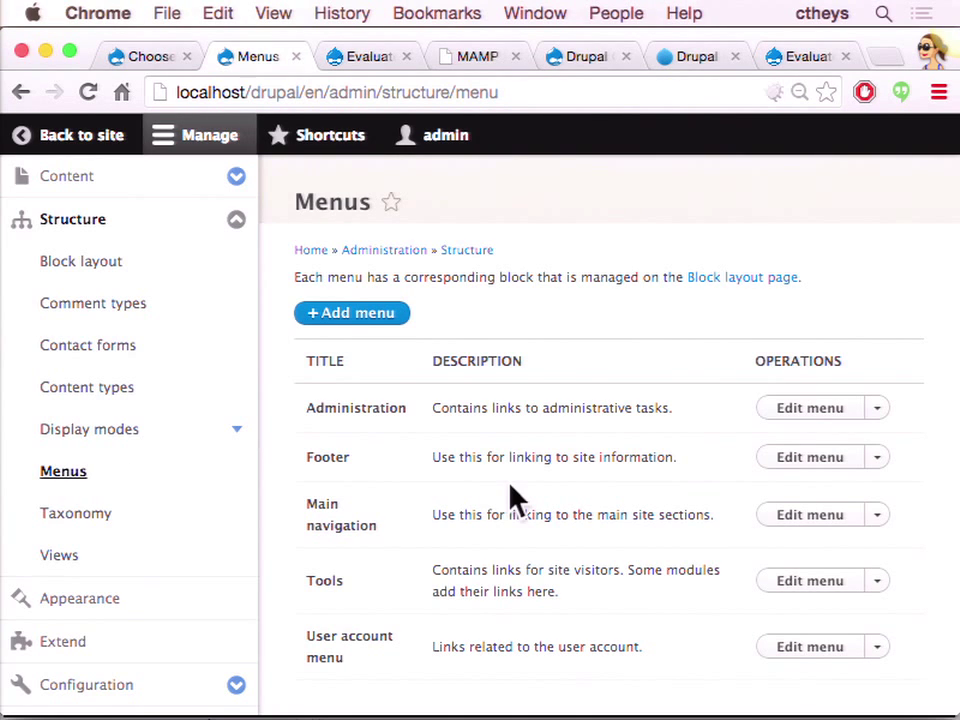
pyautogui.scroll(-1, 530, 680)
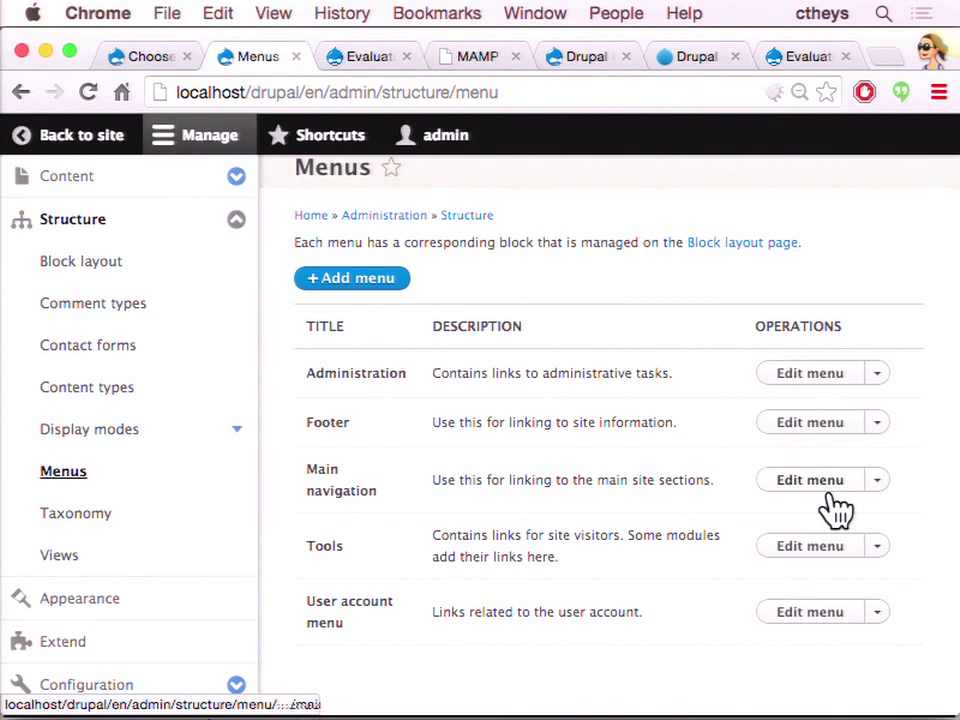
pyautogui.click(878, 481)
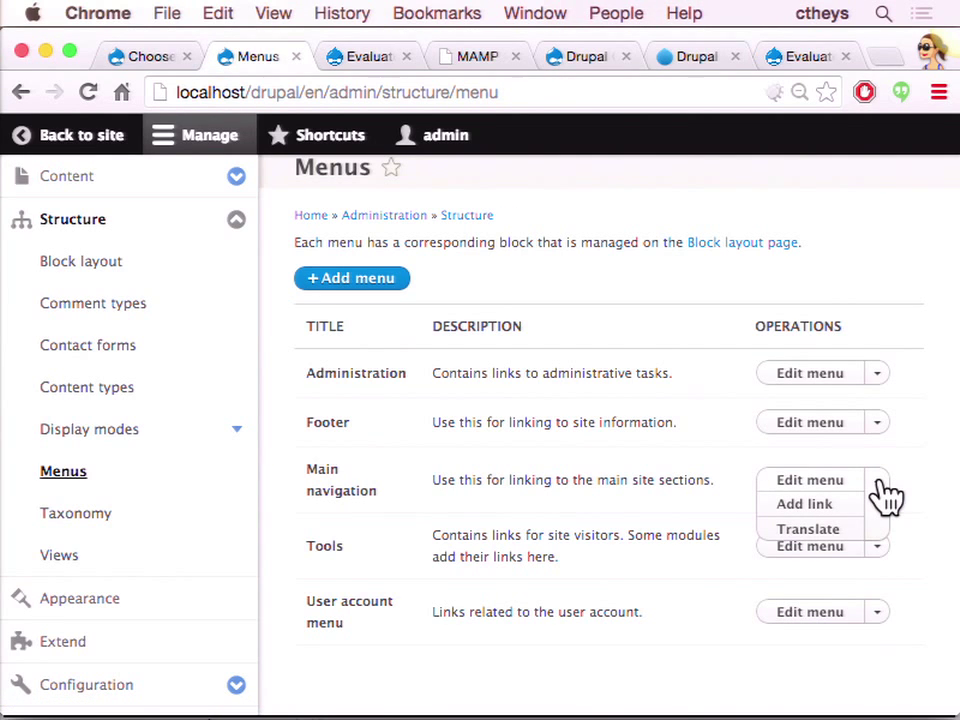
pyautogui.click(830, 484)
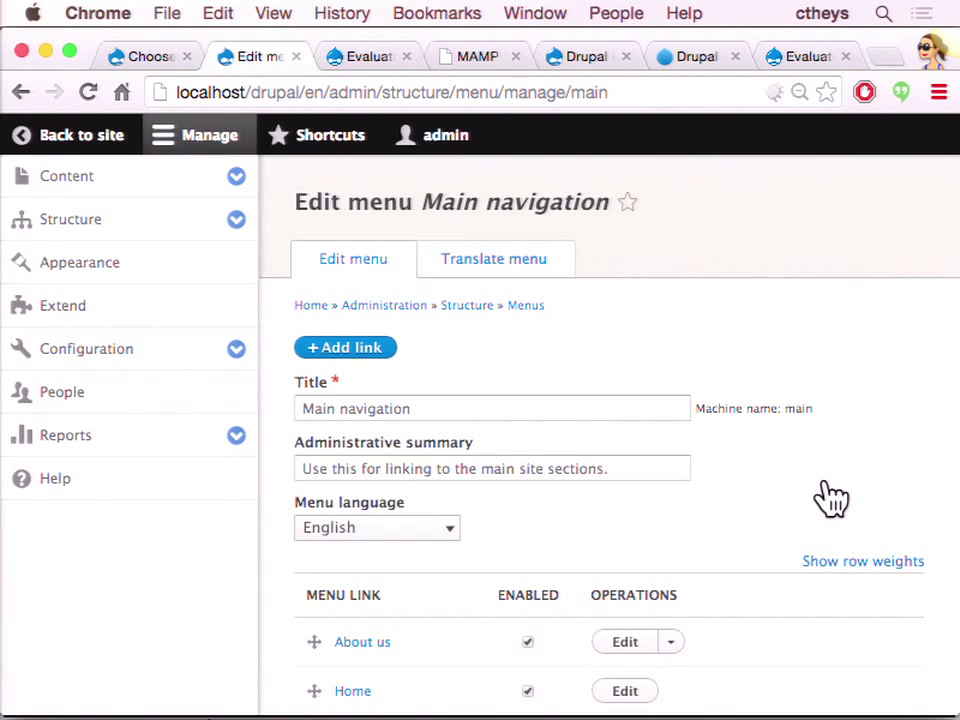
# - Check the "About us" link's operations for a translation option, then open the link's edit form
pyautogui.scroll(-3, 818, 485)
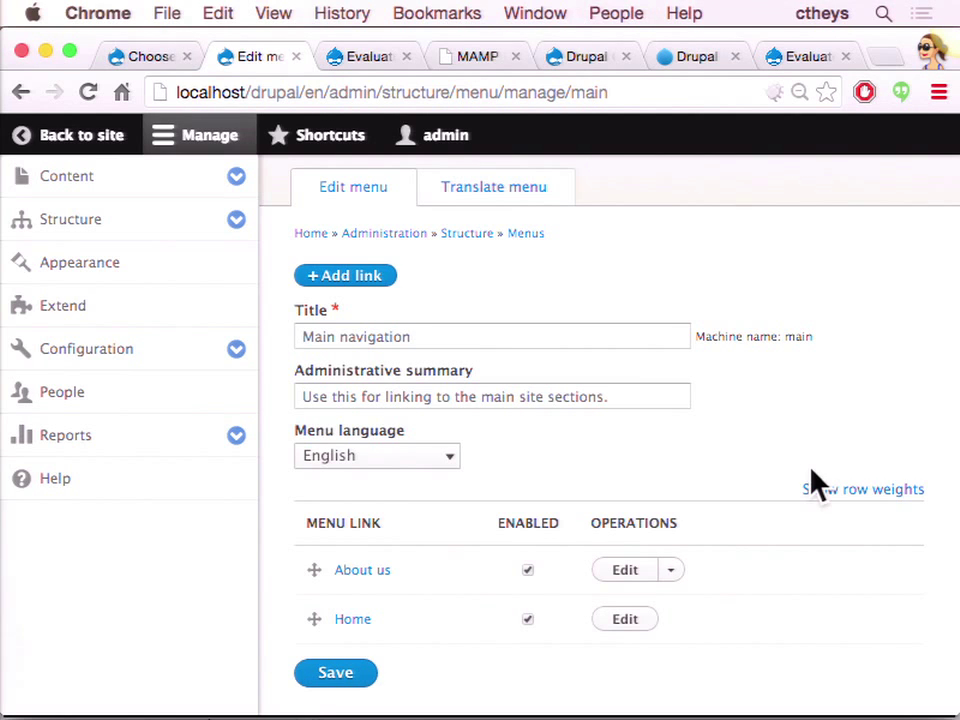
pyautogui.scroll(-3, 718, 508)
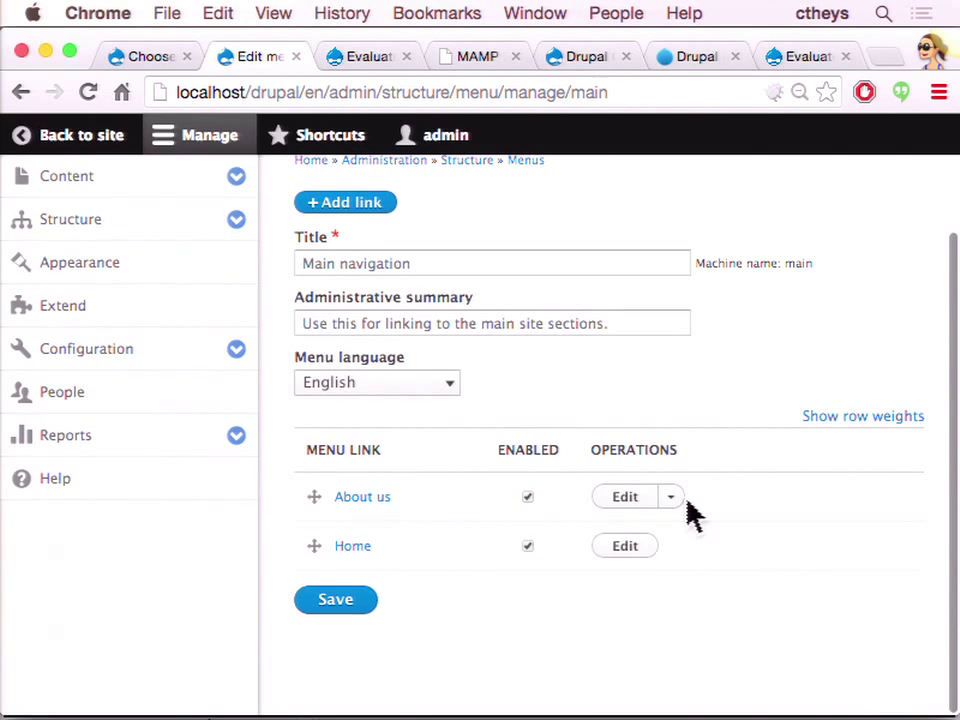
pyautogui.click(676, 499)
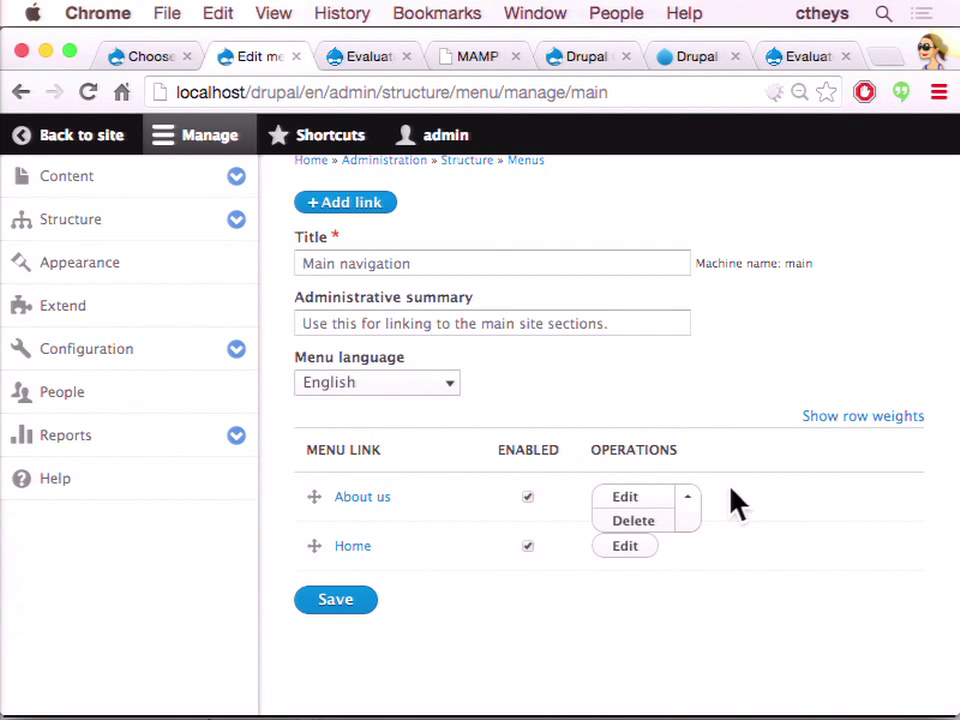
pyautogui.click(626, 498)
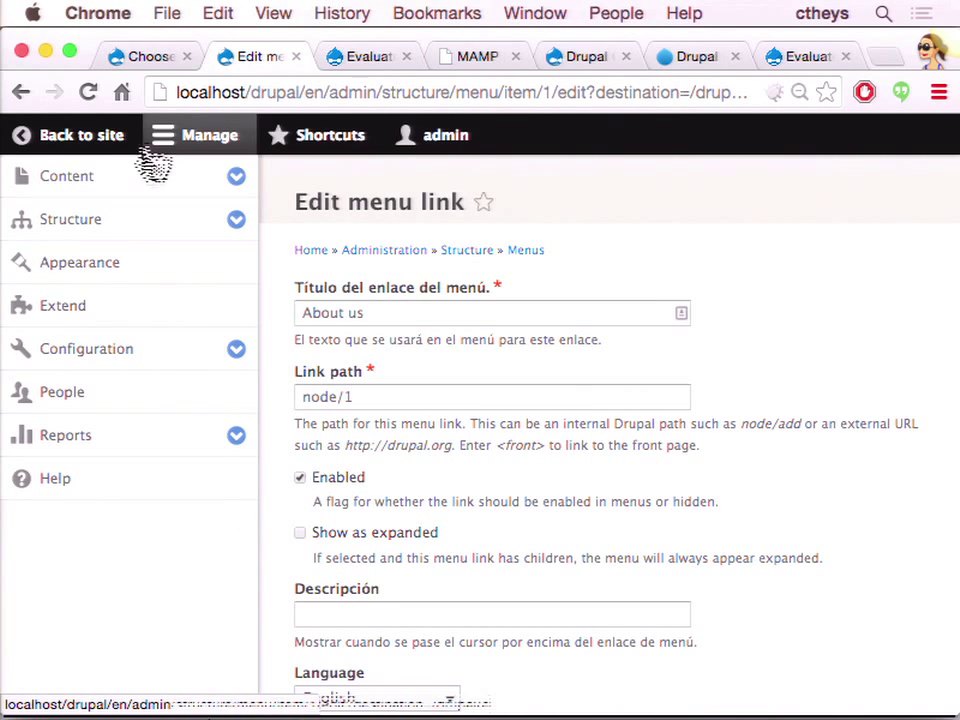
# - Make Custom menu link translatable in the content language settings and save the configuration
pyautogui.click(321, 140)
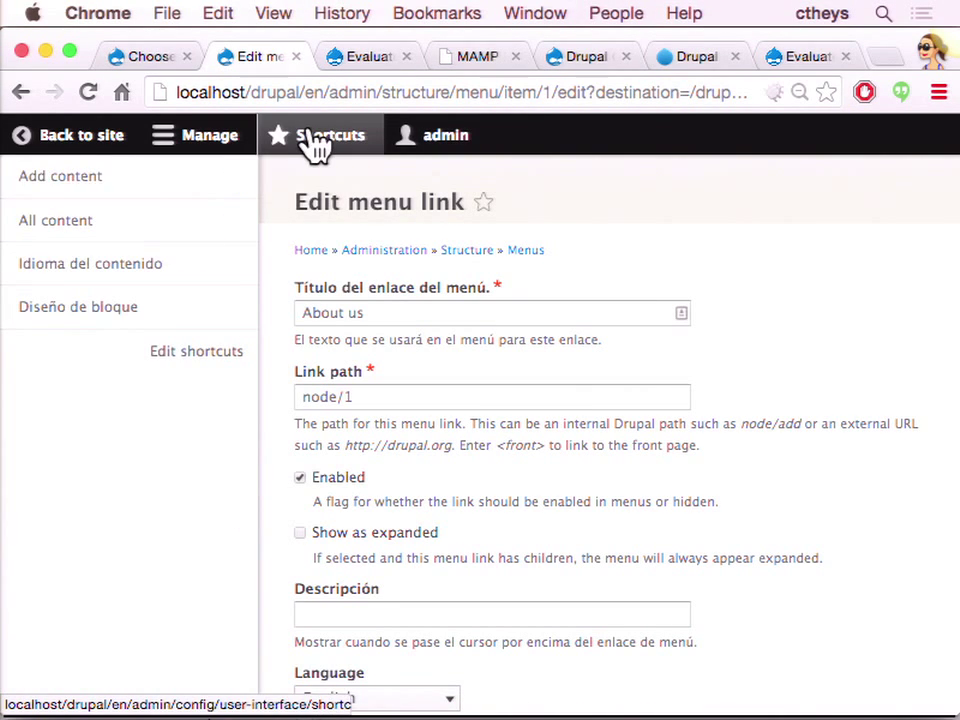
pyautogui.click(96, 268)
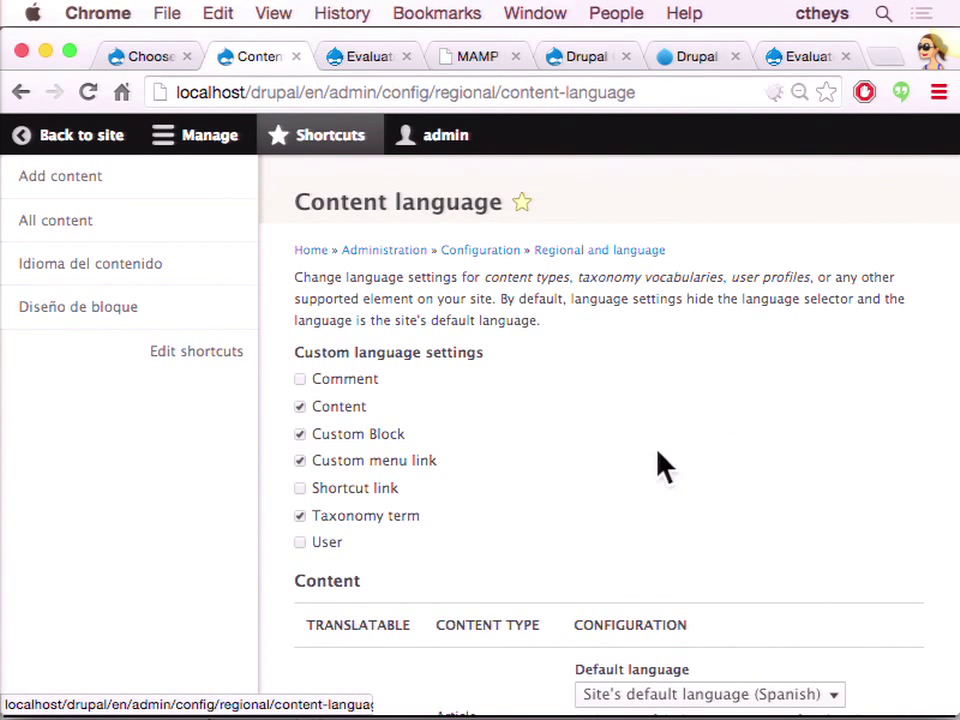
pyautogui.scroll(-10, 658, 461)
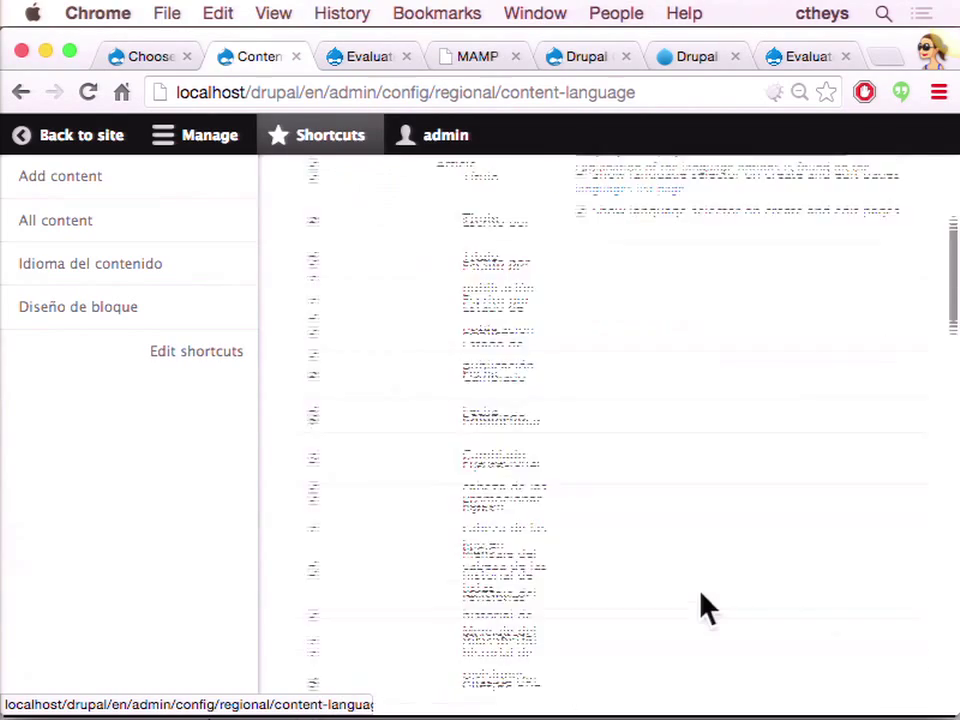
pyautogui.scroll(-10, 706, 608)
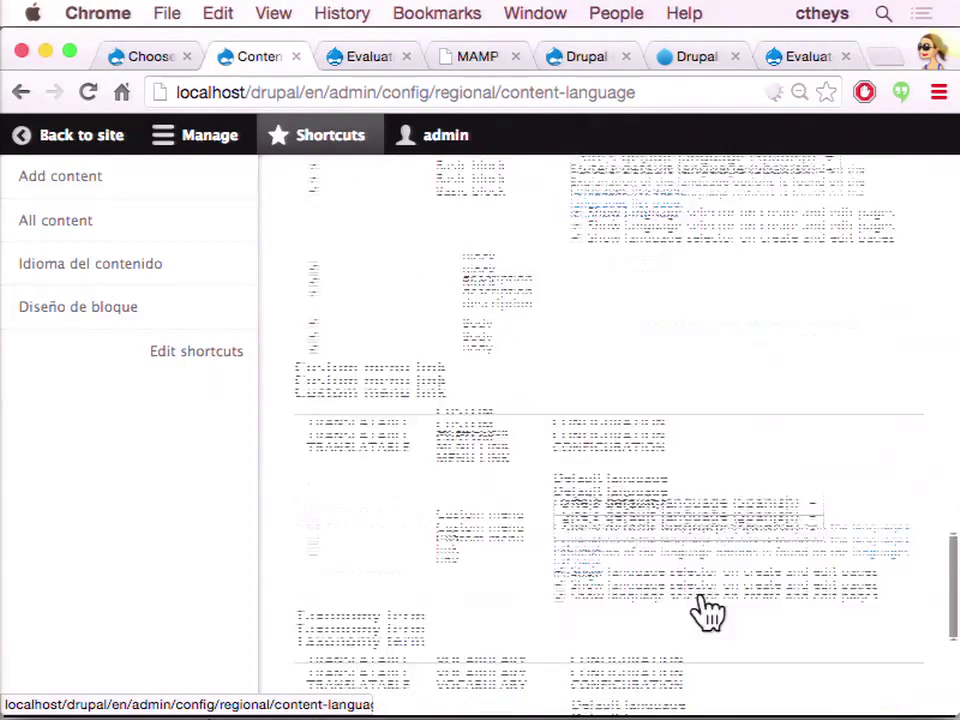
pyautogui.scroll(-2, 706, 608)
pyautogui.click(312, 387)
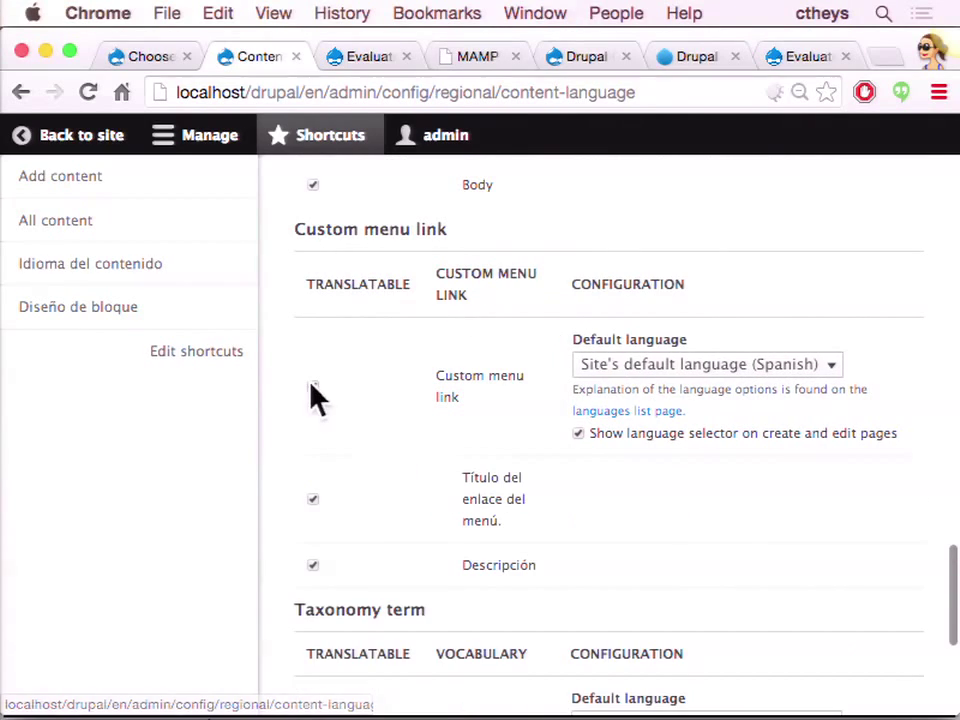
pyautogui.scroll(-4, 379, 471)
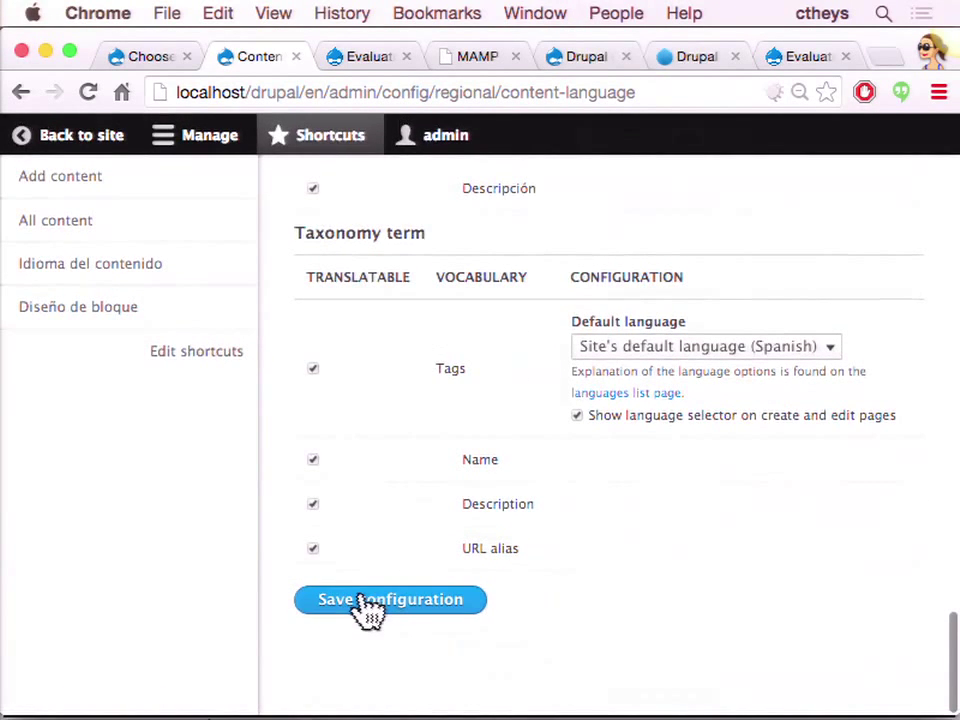
pyautogui.click(368, 602)
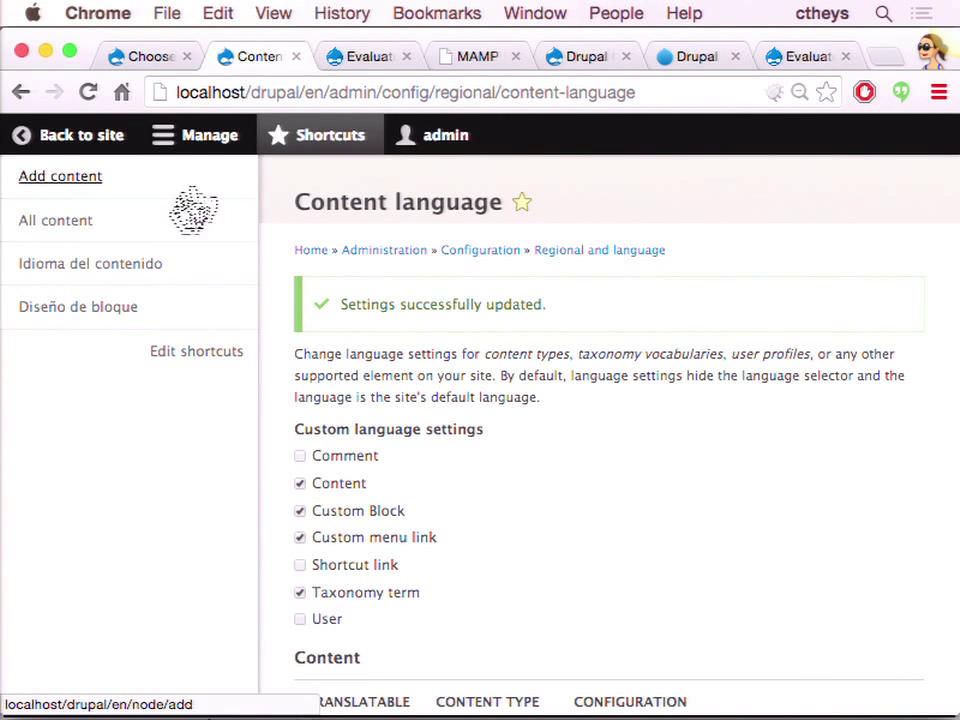
# - Return to the site's list of menus and open the Main navigation menu for editing
pyautogui.click(200, 140)
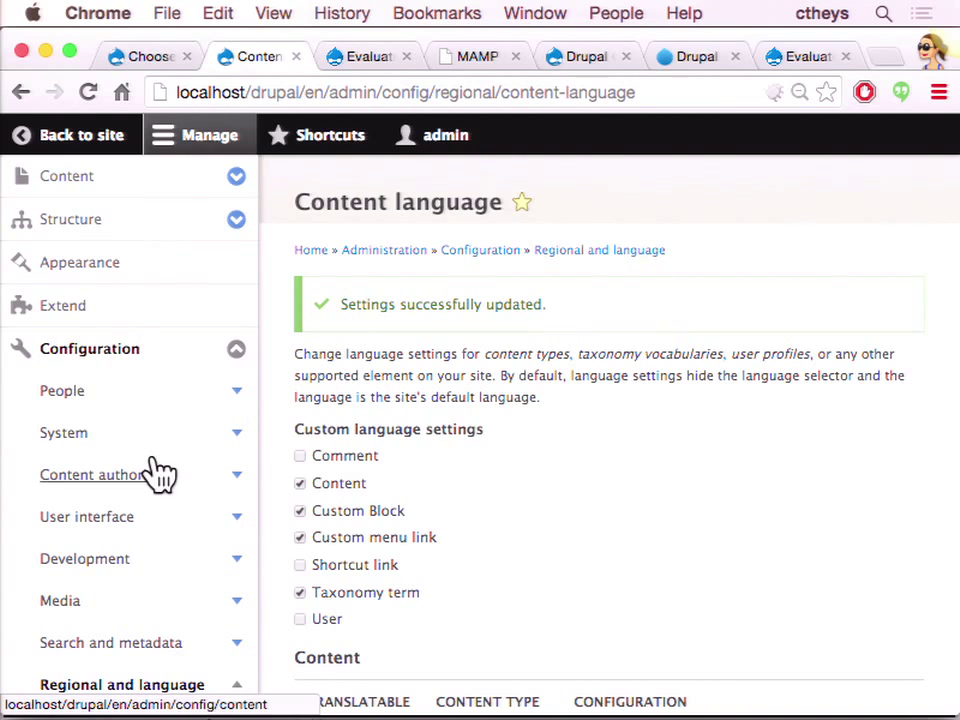
pyautogui.scroll(-2, 182, 574)
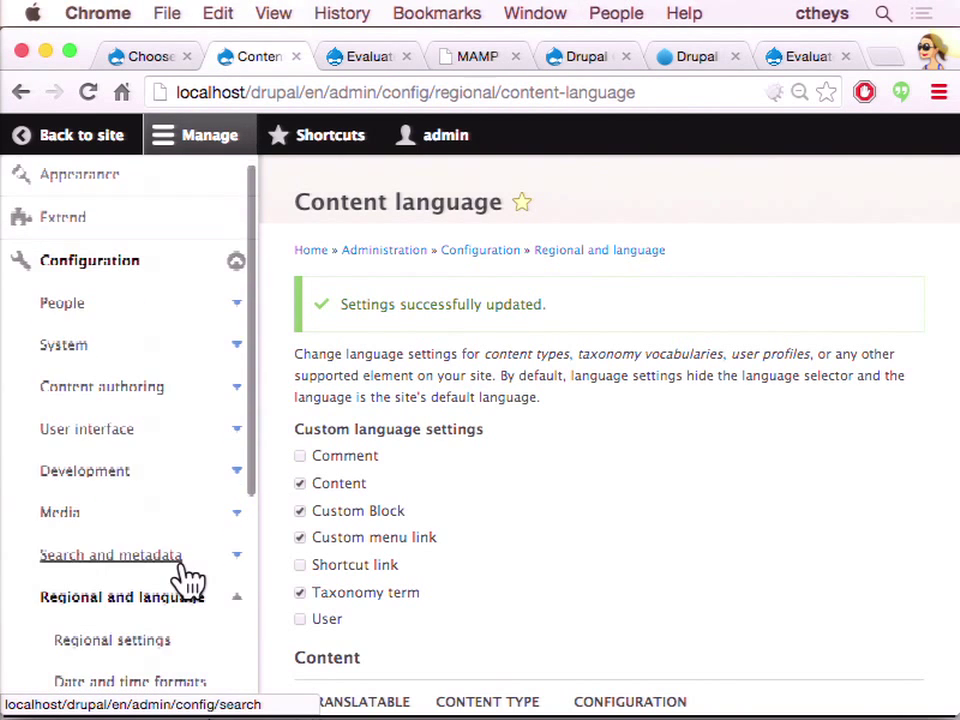
pyautogui.scroll(-5, 163, 590)
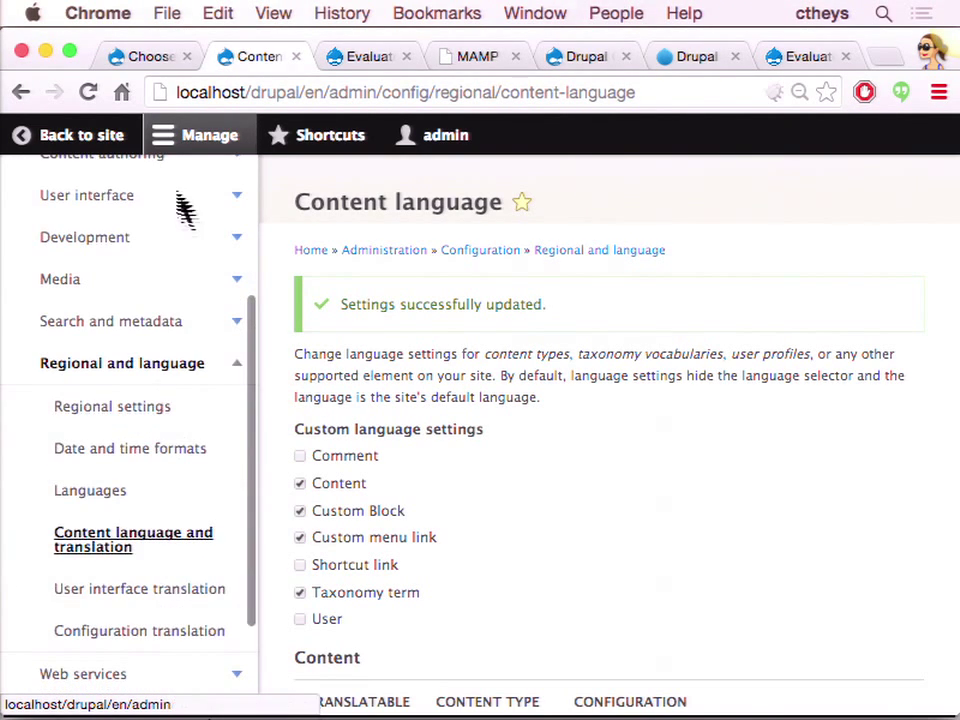
pyautogui.scroll(7, 206, 310)
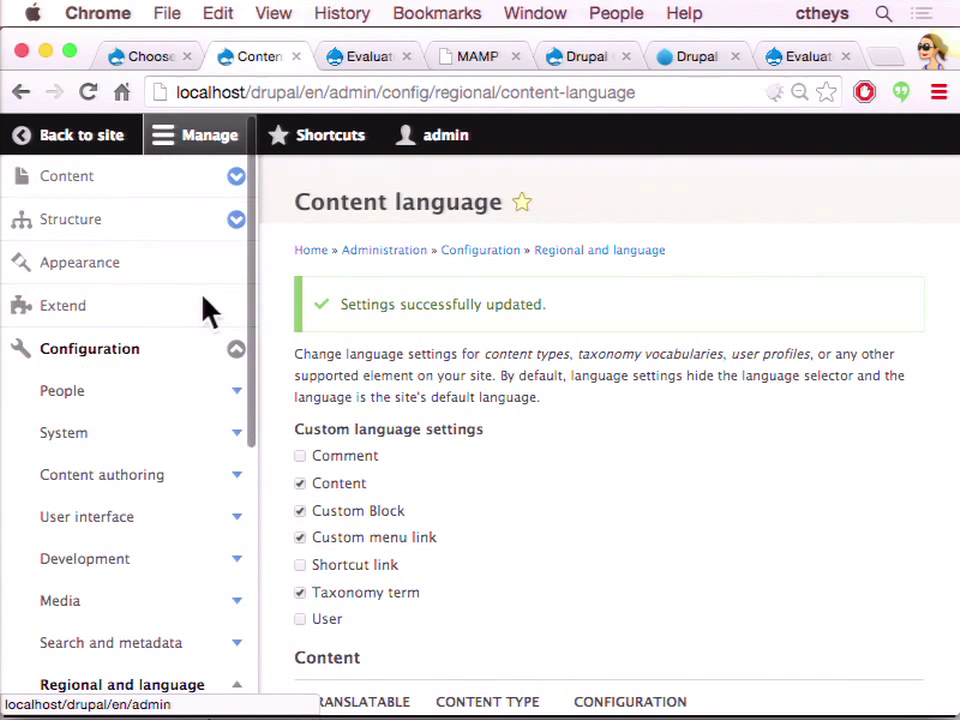
pyautogui.click(235, 220)
pyautogui.click(82, 477)
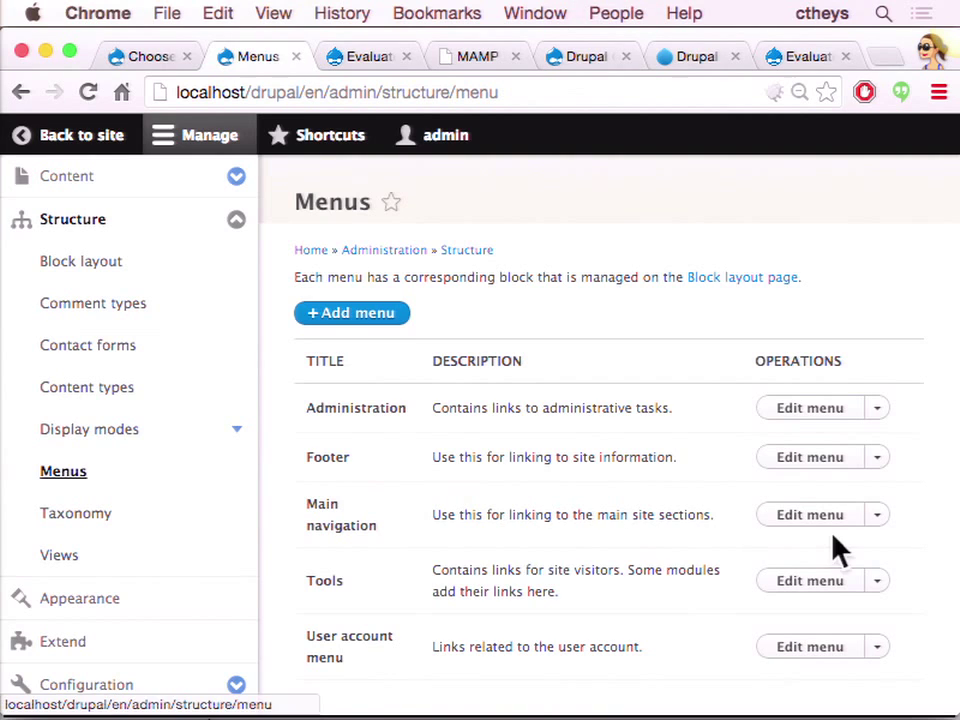
pyautogui.click(820, 531)
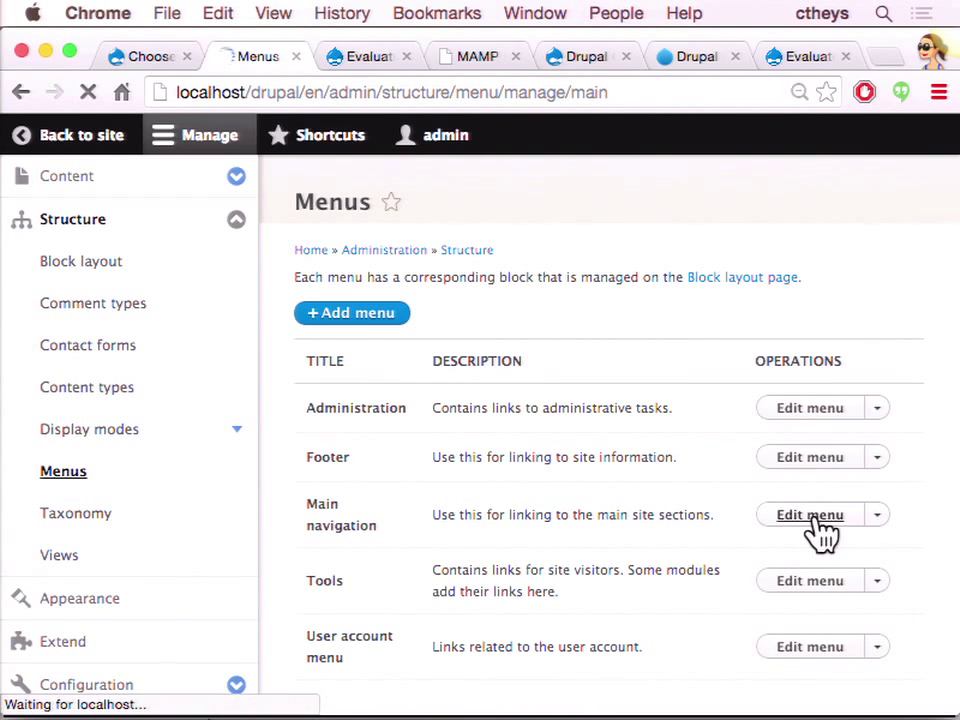
# - Open the translations of the "About us" menu link and start adding its Spanish translation
pyautogui.scroll(-3, 810, 527)
pyautogui.click(678, 500)
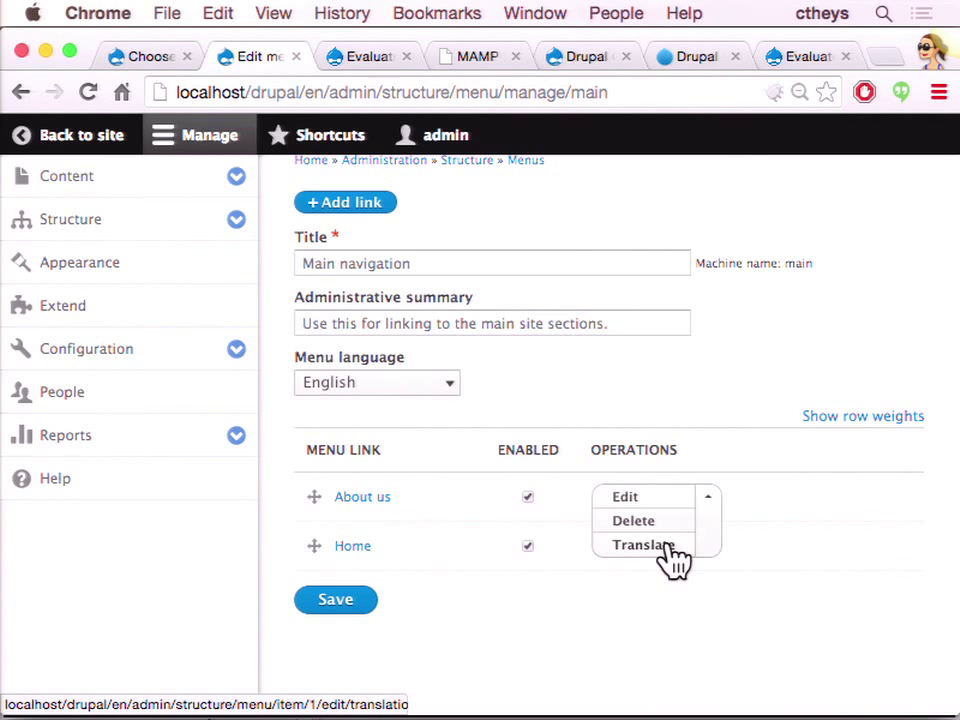
pyautogui.click(664, 548)
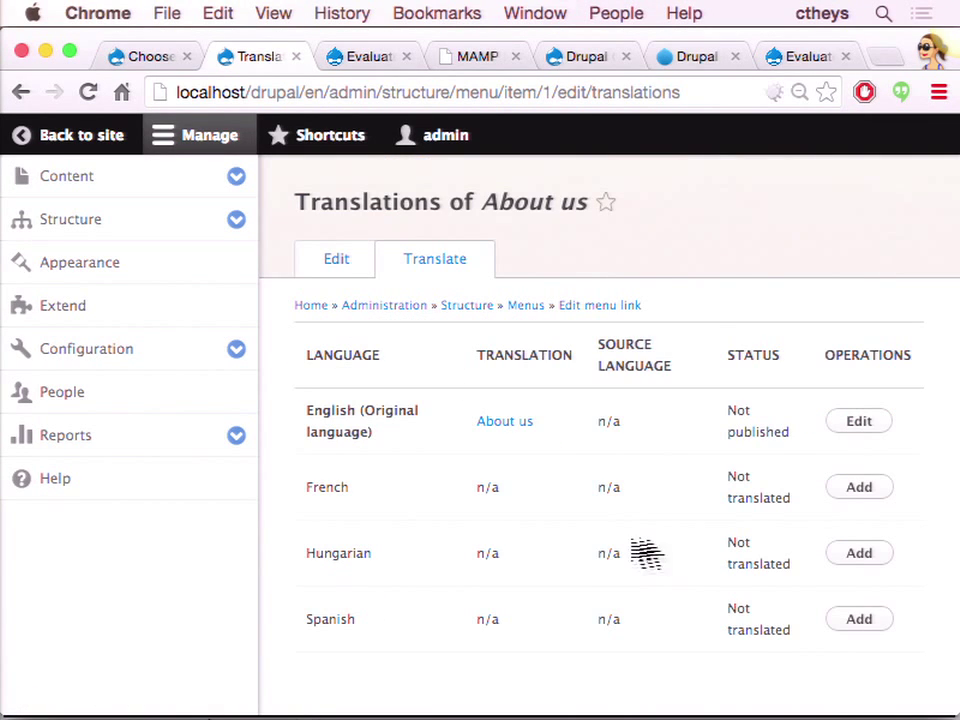
pyautogui.scroll(-1, 574, 544)
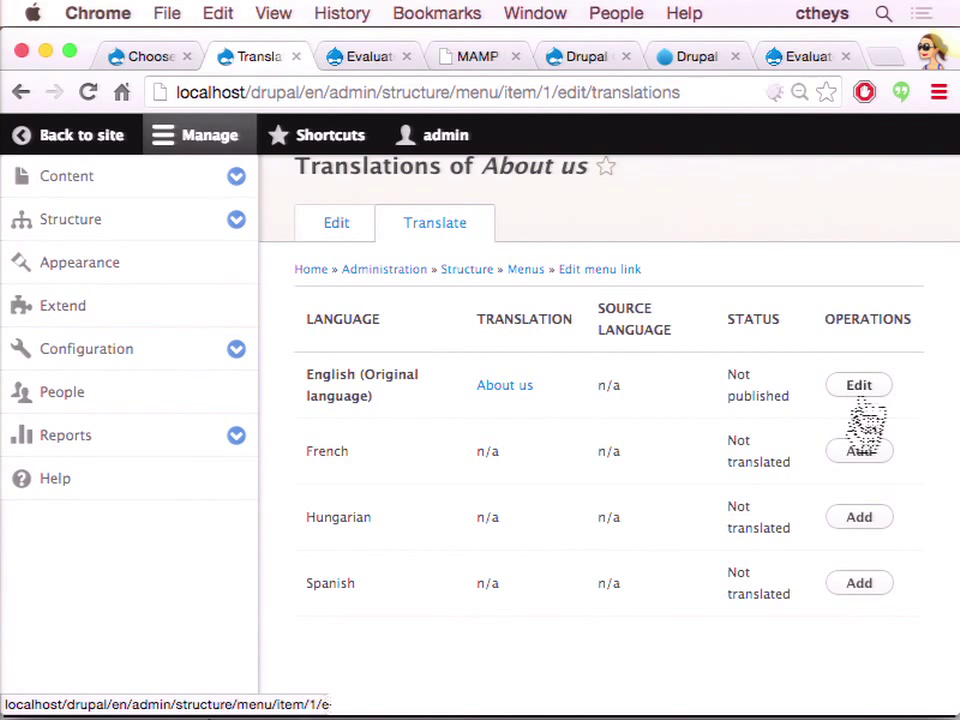
pyautogui.click(855, 588)
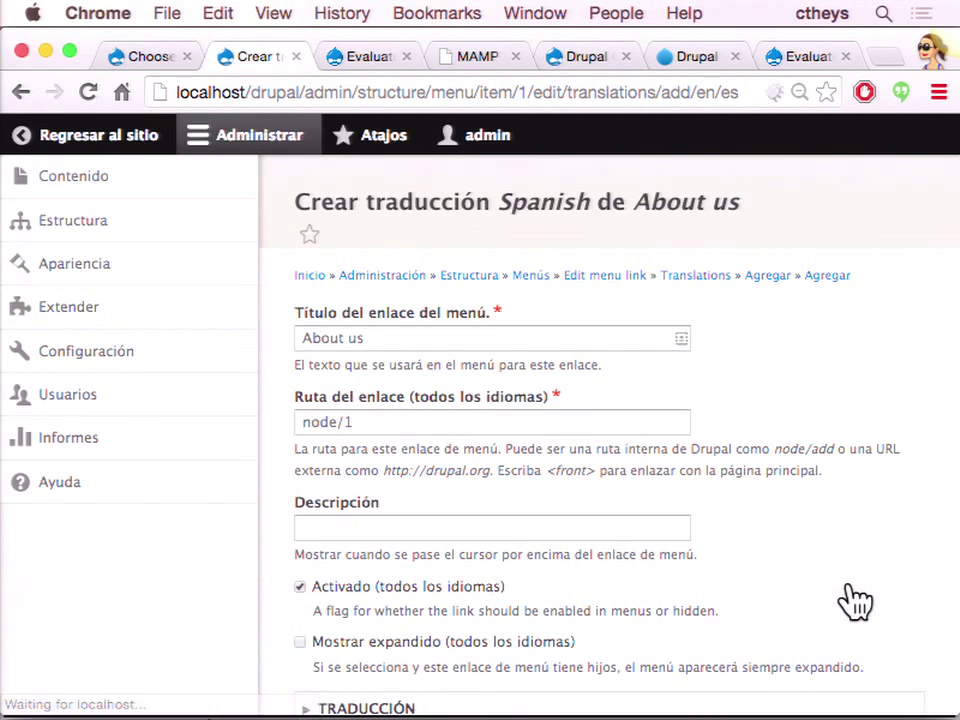
# - Title the Spanish menu link "Acerca de", save the translation, and view the site's page in Spanish
pyautogui.moveTo(506, 343); pyautogui.dragTo(300, 338)
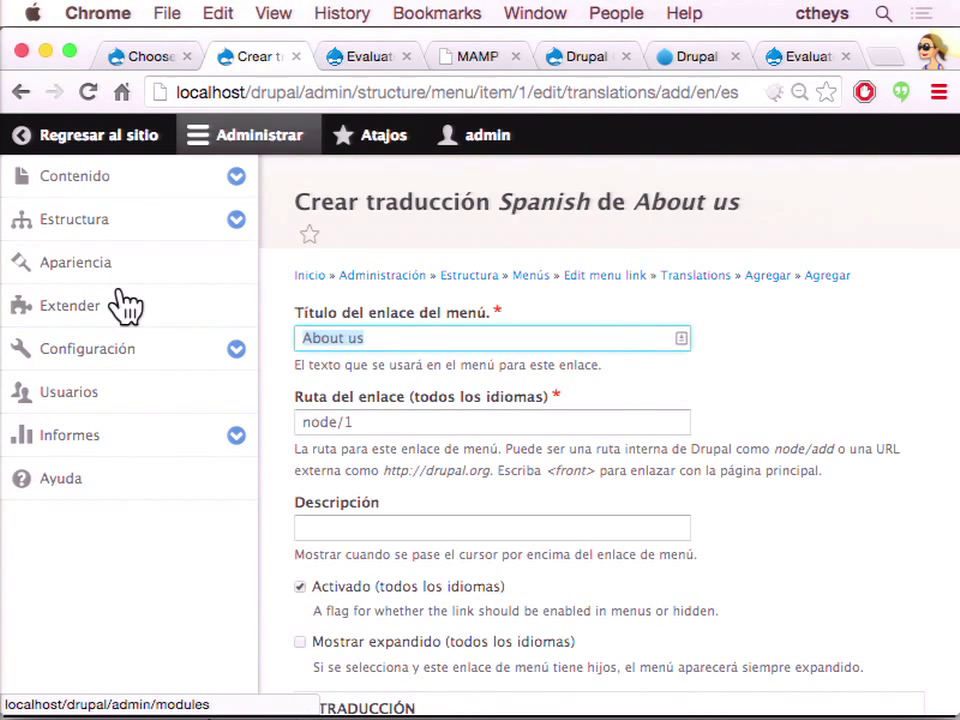
pyautogui.write('Acerca de')
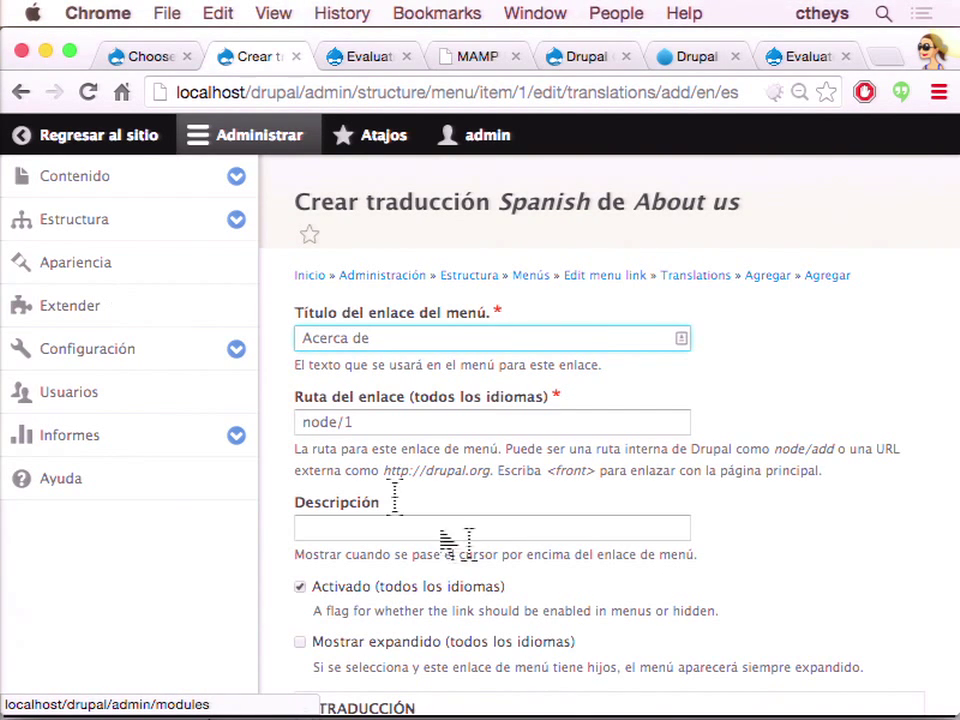
pyautogui.scroll(-5, 793, 606)
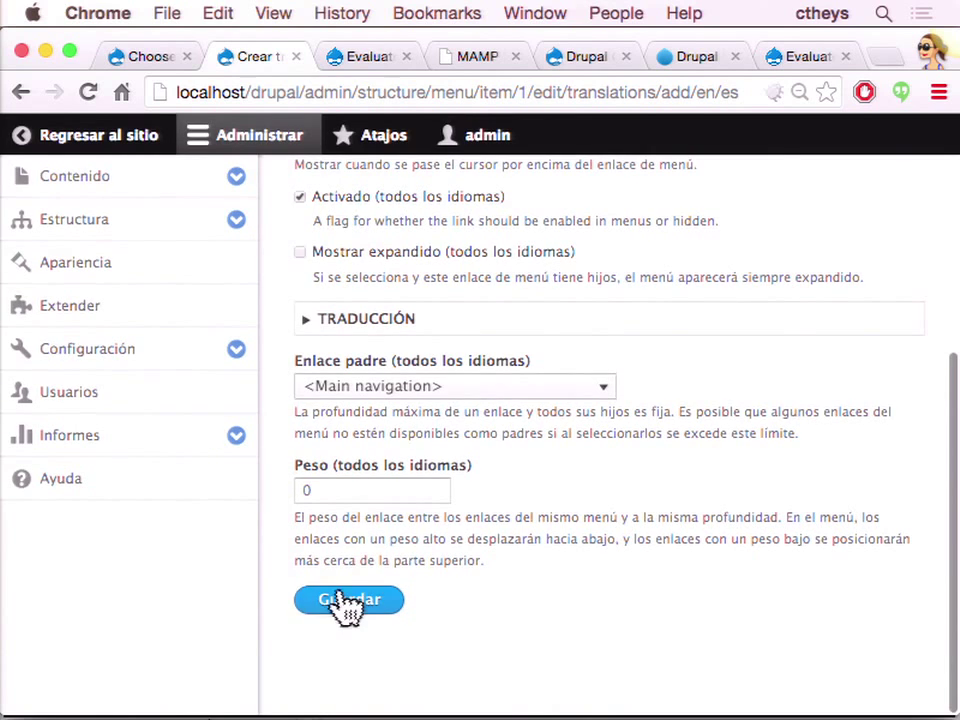
pyautogui.click(345, 600)
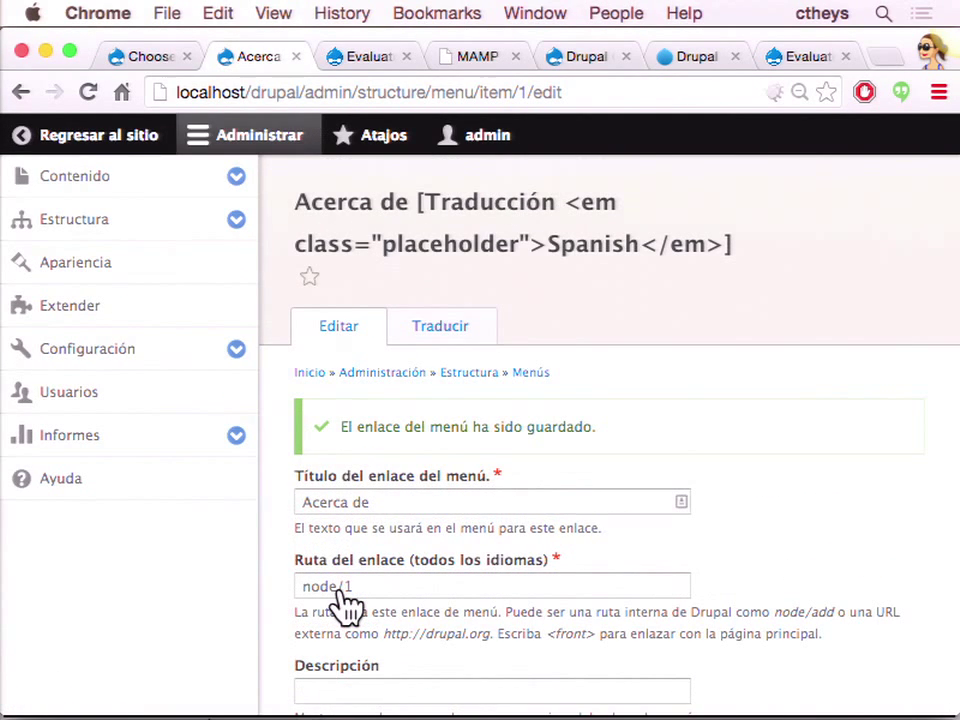
pyautogui.click(103, 140)
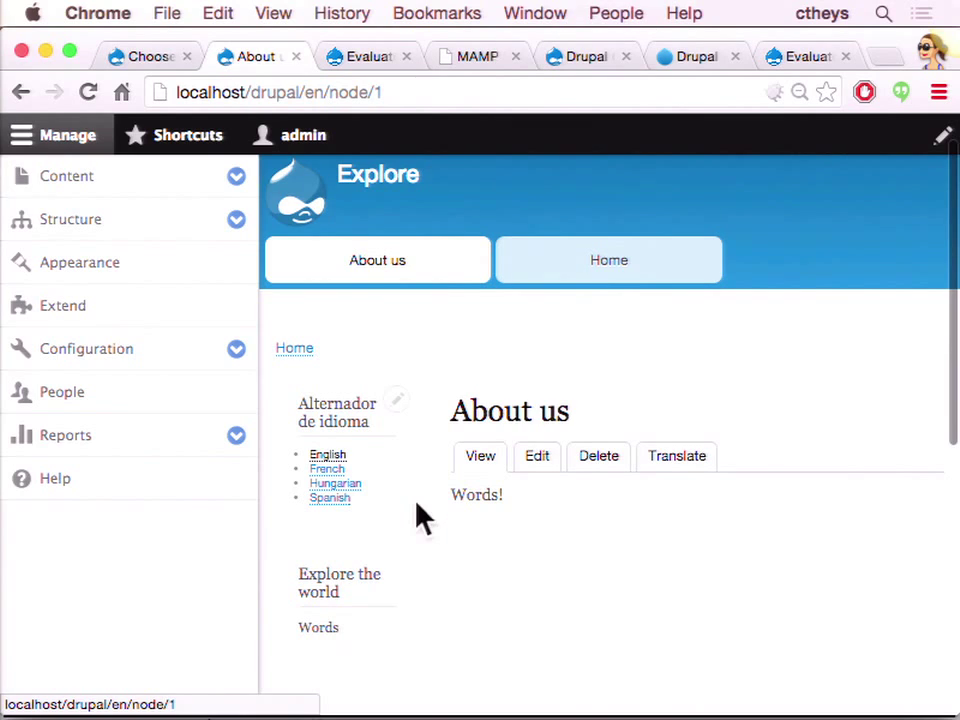
pyautogui.click(336, 500)
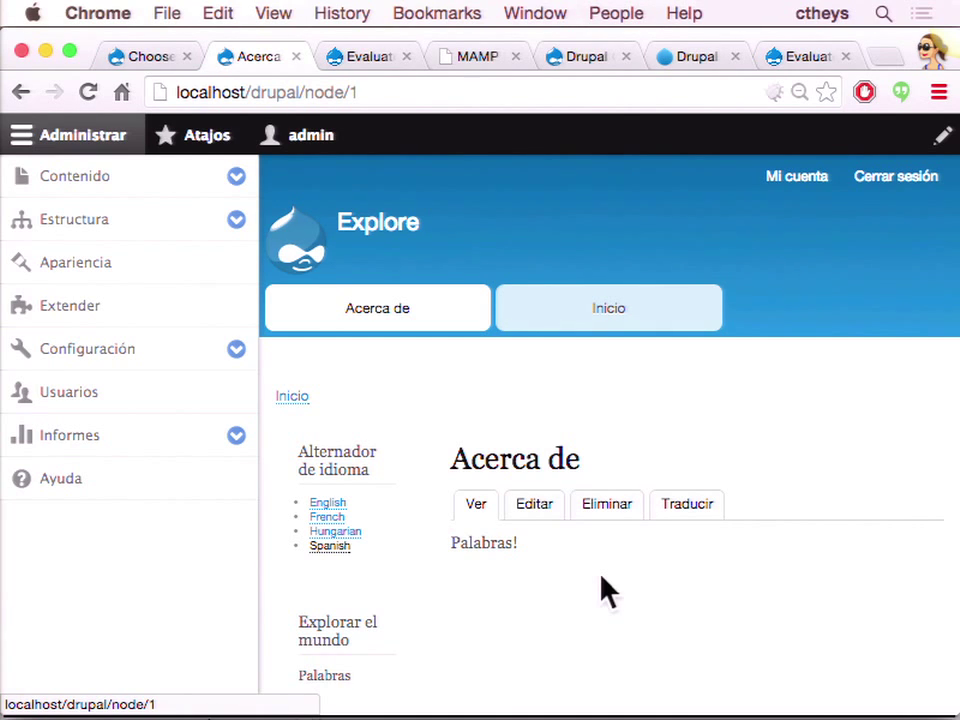
# - Open the site information translations and save an English translation with "Explore" as the website name
pyautogui.click(236, 350)
pyautogui.scroll(-4, 197, 505)
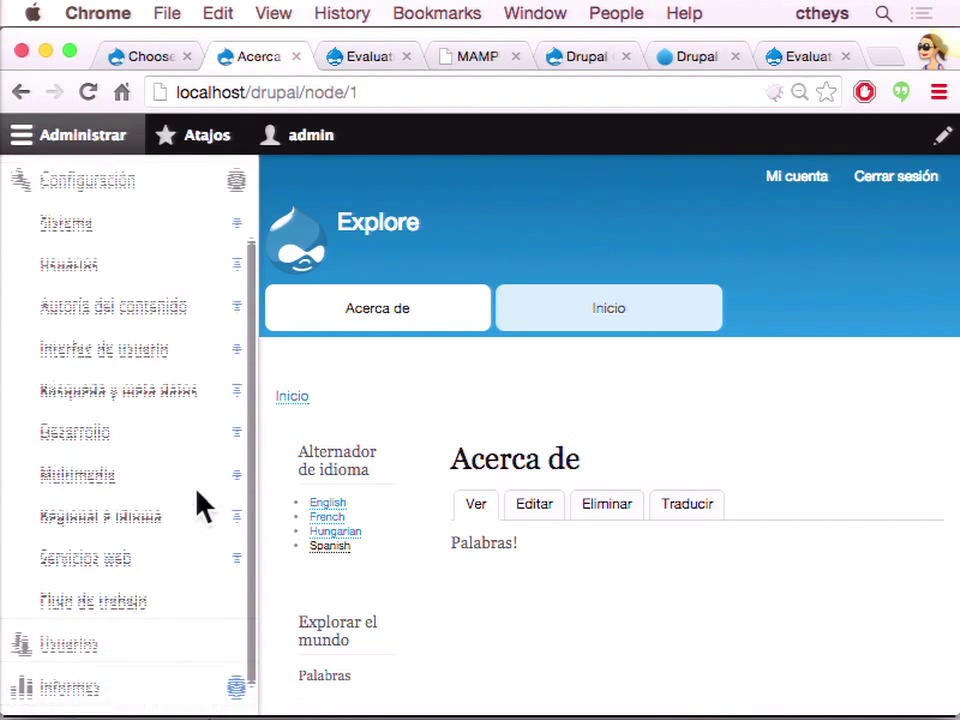
pyautogui.scroll(2, 203, 460)
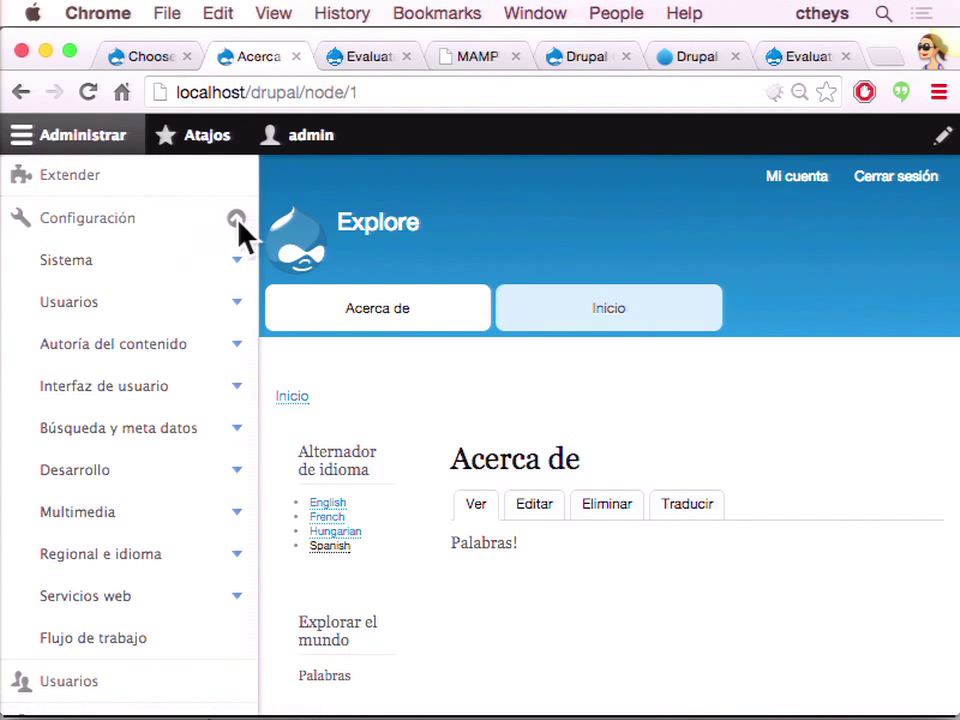
pyautogui.click(236, 260)
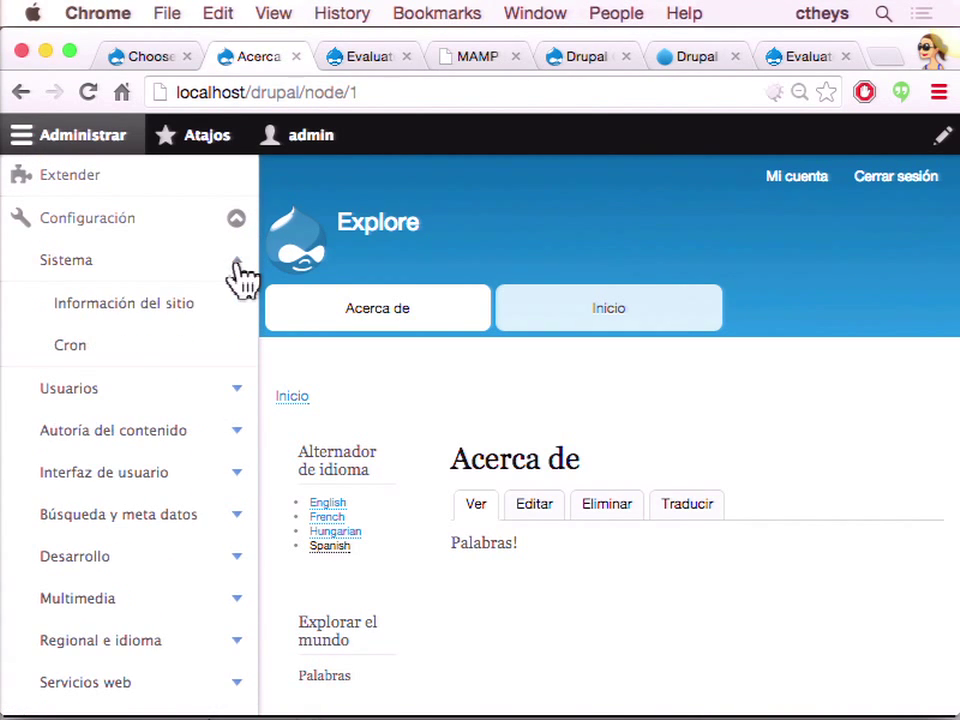
pyautogui.click(185, 306)
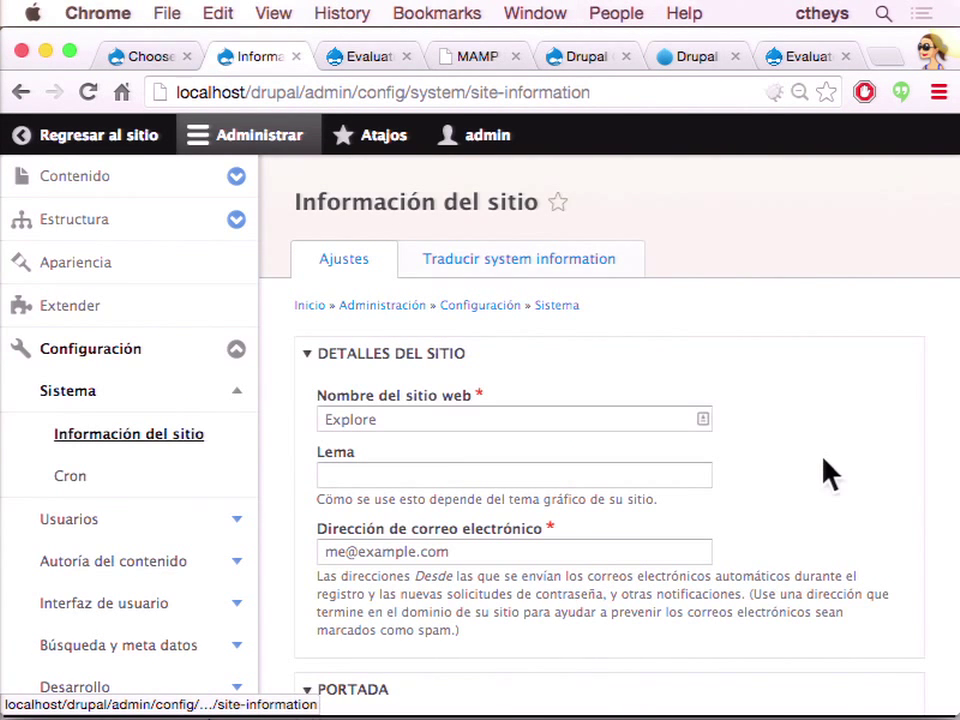
pyautogui.scroll(-2, 830, 475)
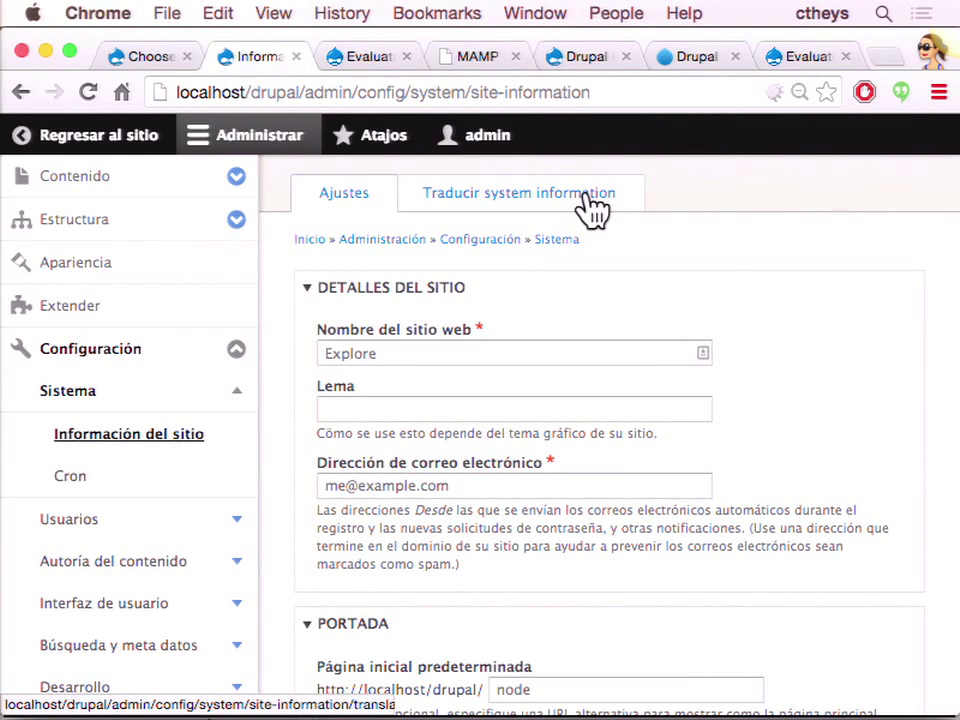
pyautogui.click(593, 210)
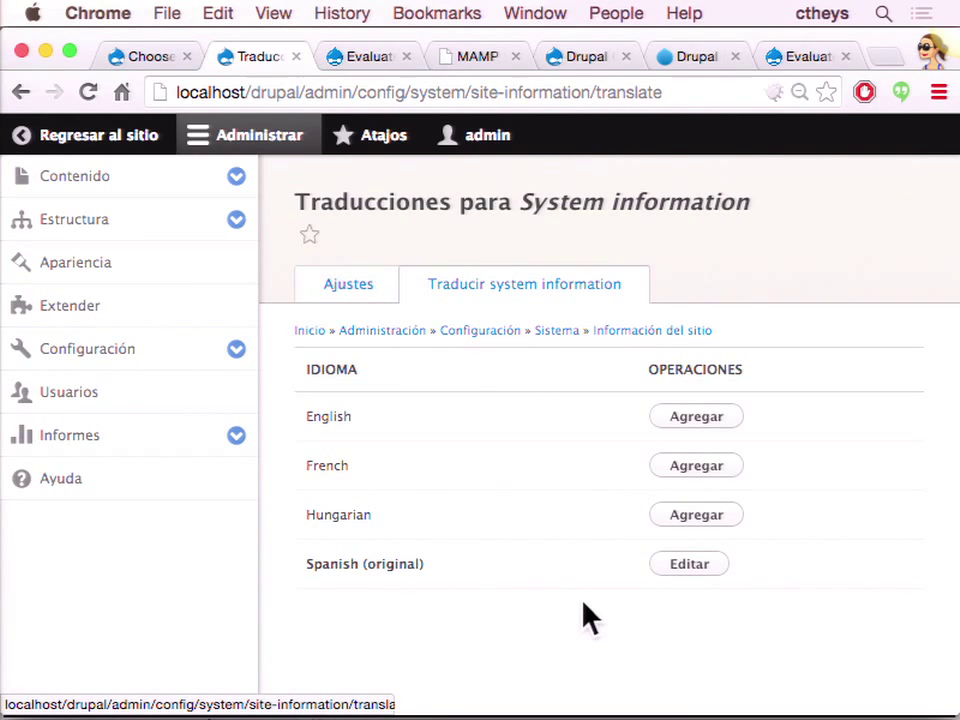
pyautogui.click(700, 418)
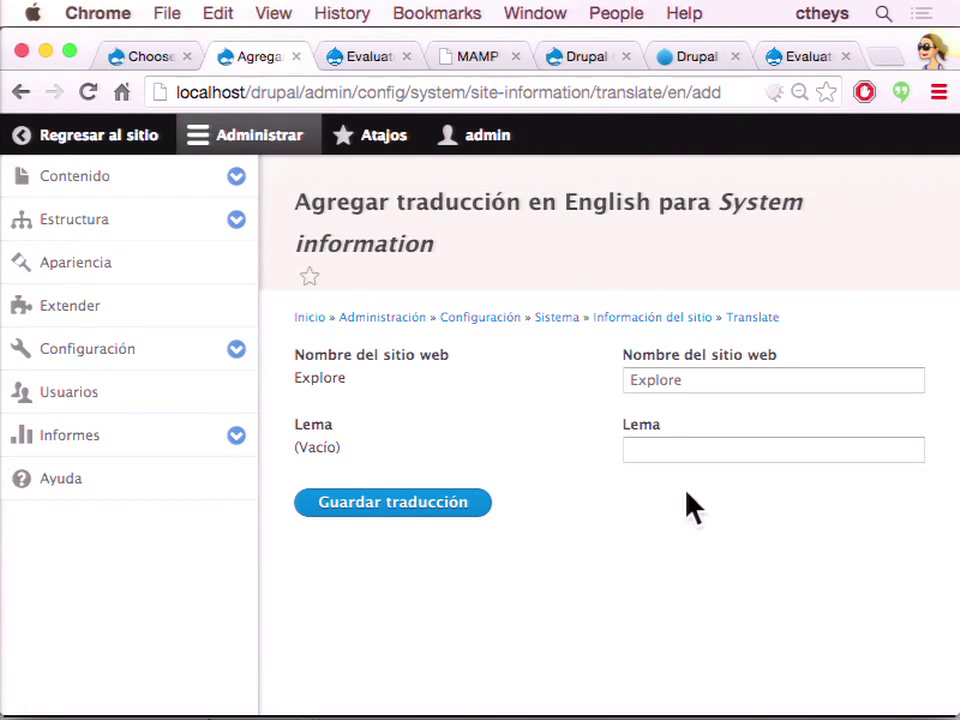
pyautogui.click(402, 512)
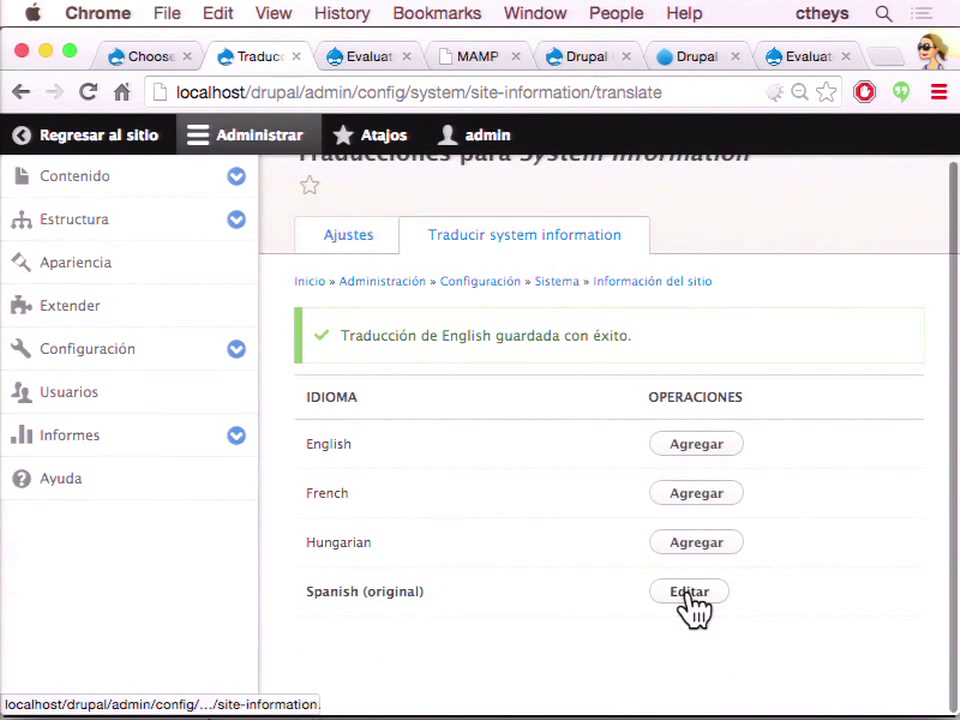
# - Change the website name in the original Spanish site information to "Explorar" and save the configuration
pyautogui.click(690, 593)
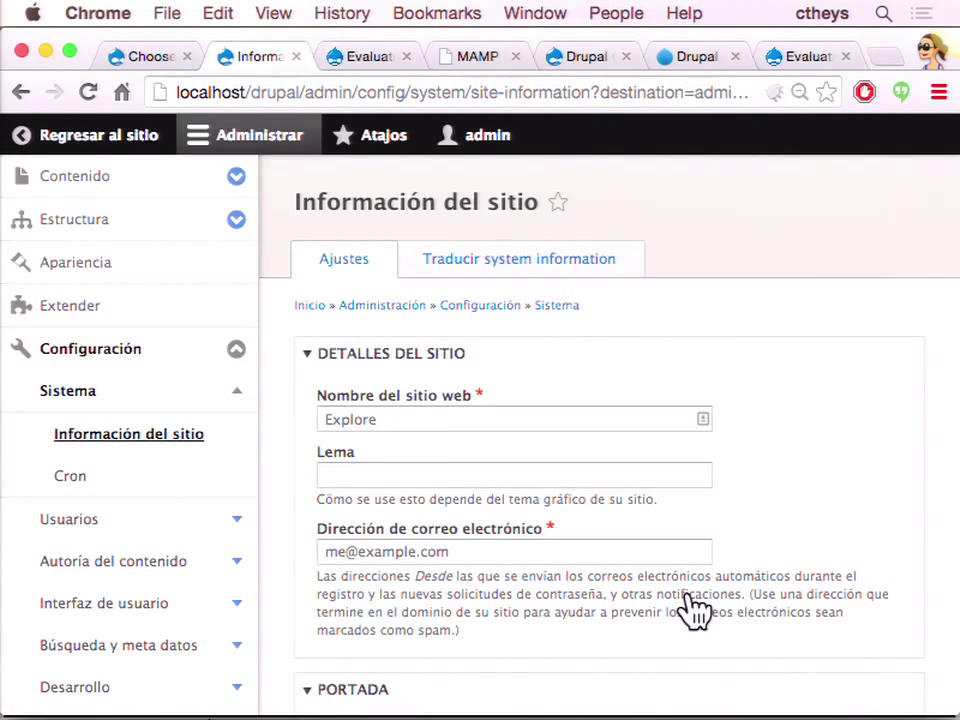
pyautogui.moveTo(395, 414); pyautogui.dragTo(268, 413)
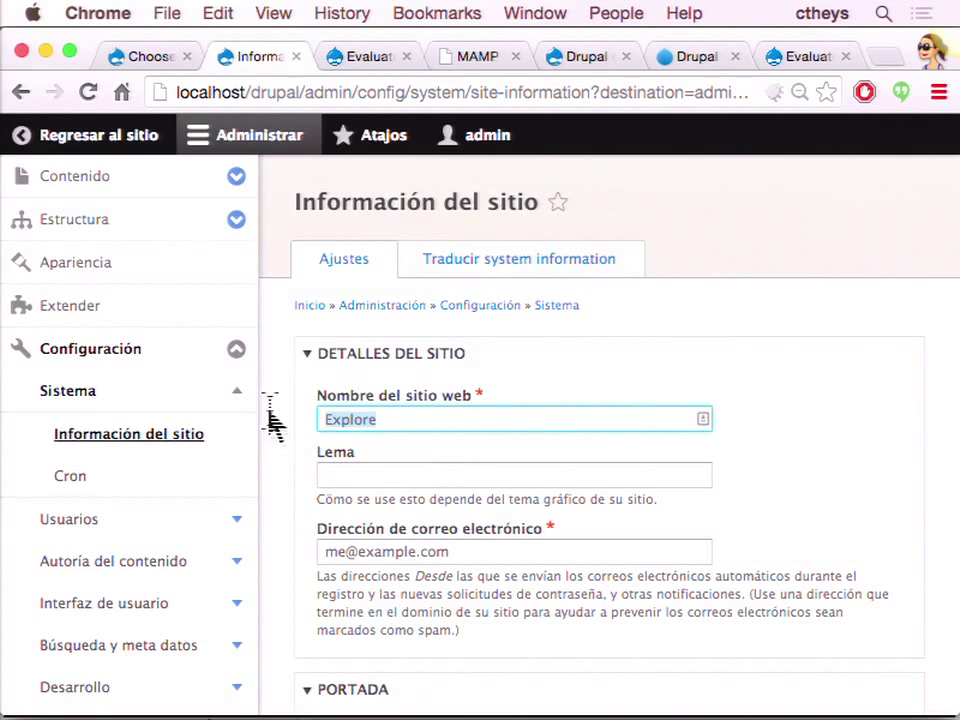
pyautogui.write('Explorar')
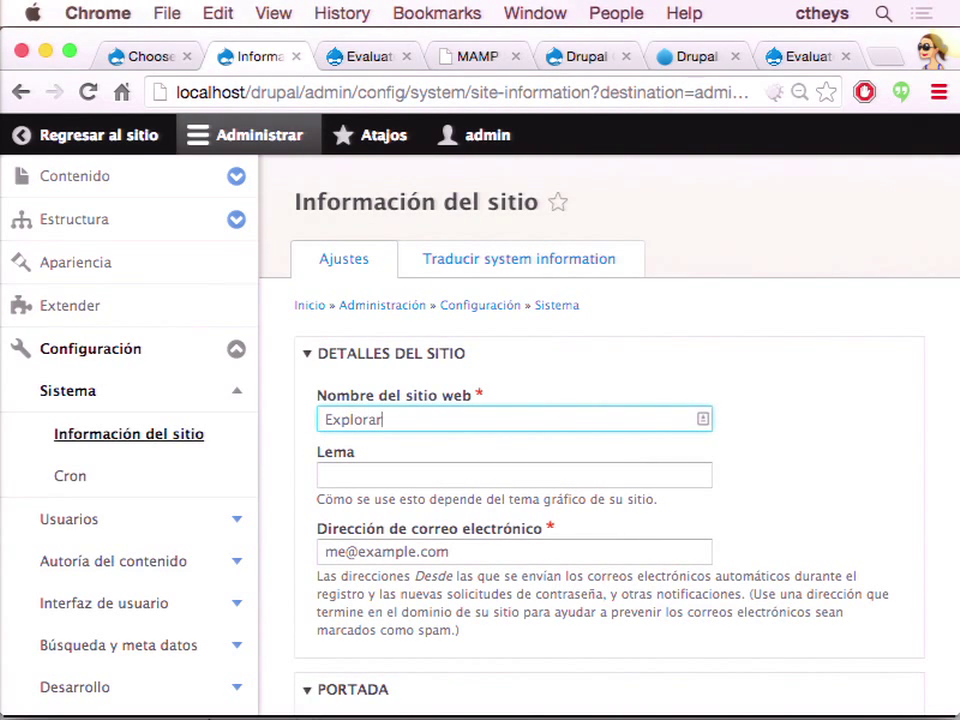
pyautogui.scroll(-10, 820, 510)
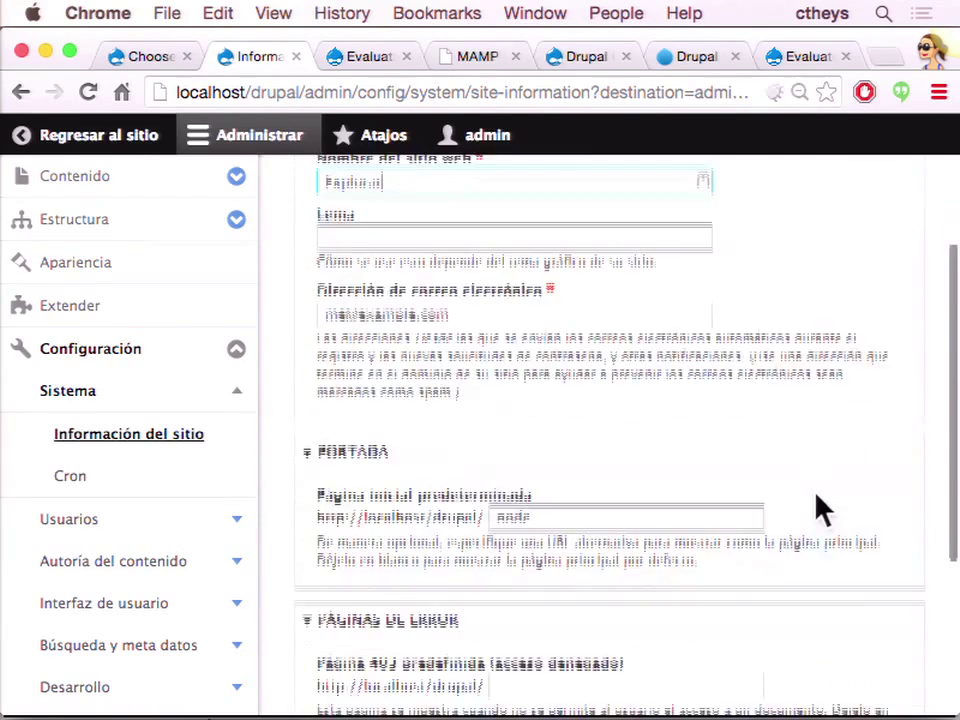
pyautogui.click(432, 600)
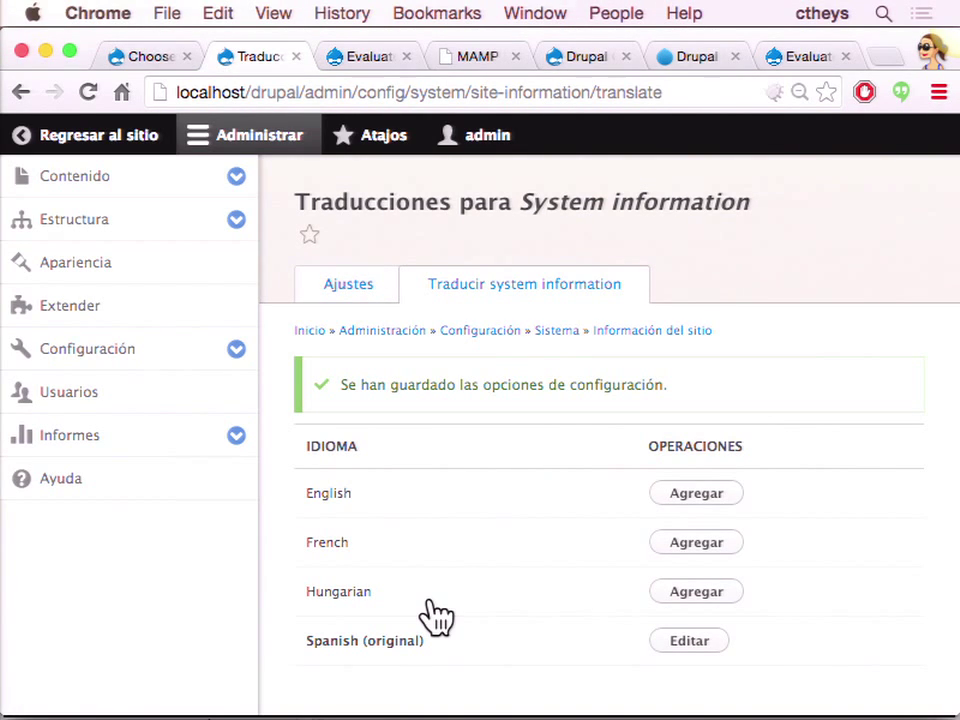
# - Go back to the site, switch it to English, and open the Site information settings
pyautogui.click(97, 148)
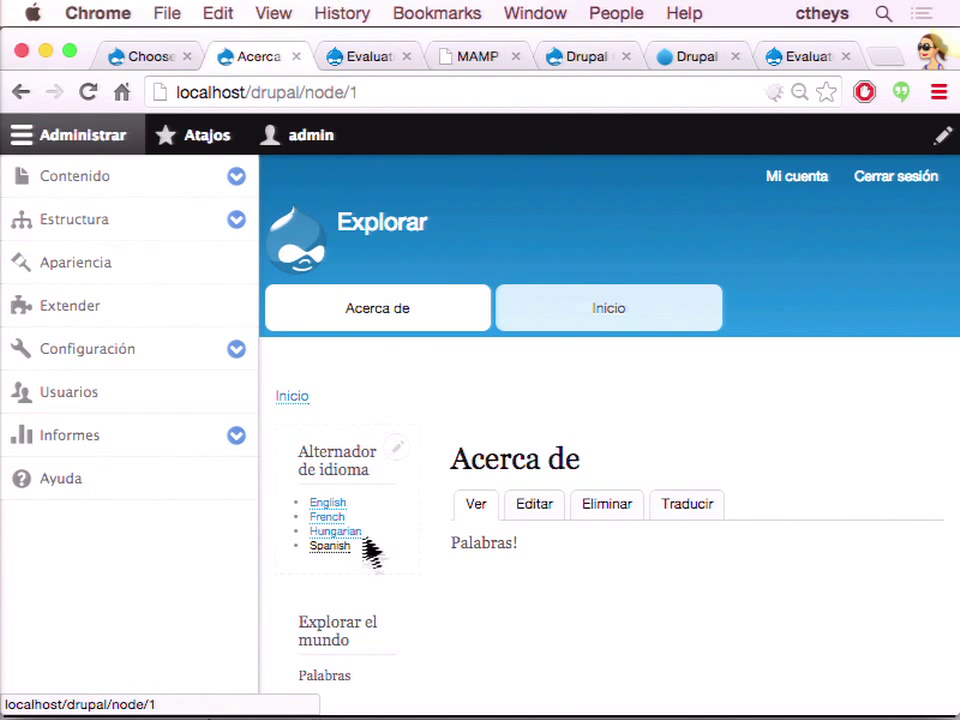
pyautogui.click(336, 503)
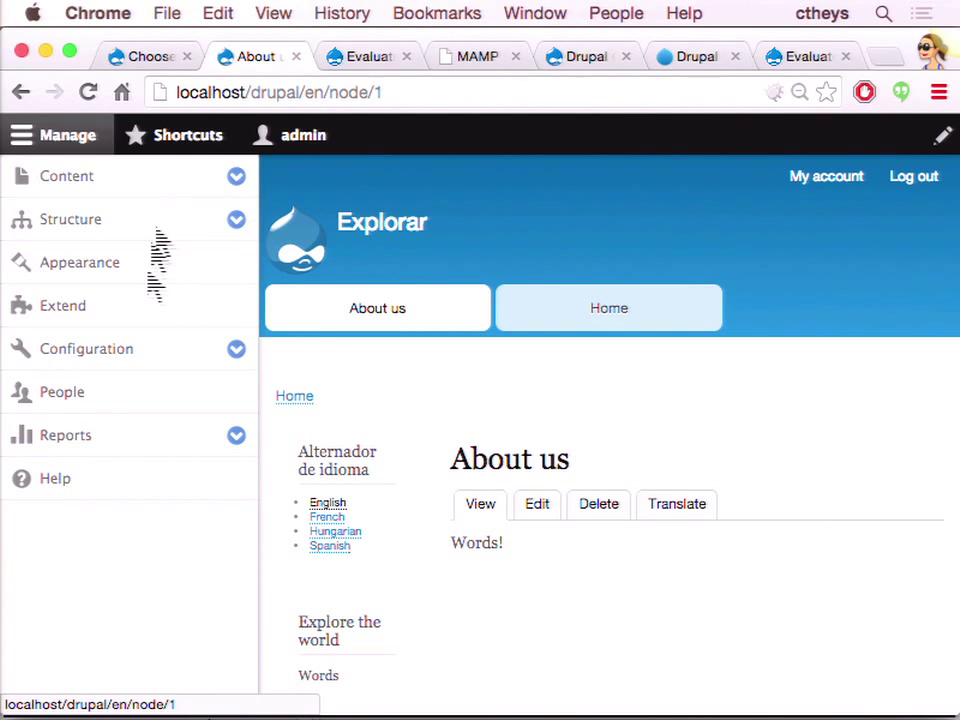
pyautogui.click(236, 349)
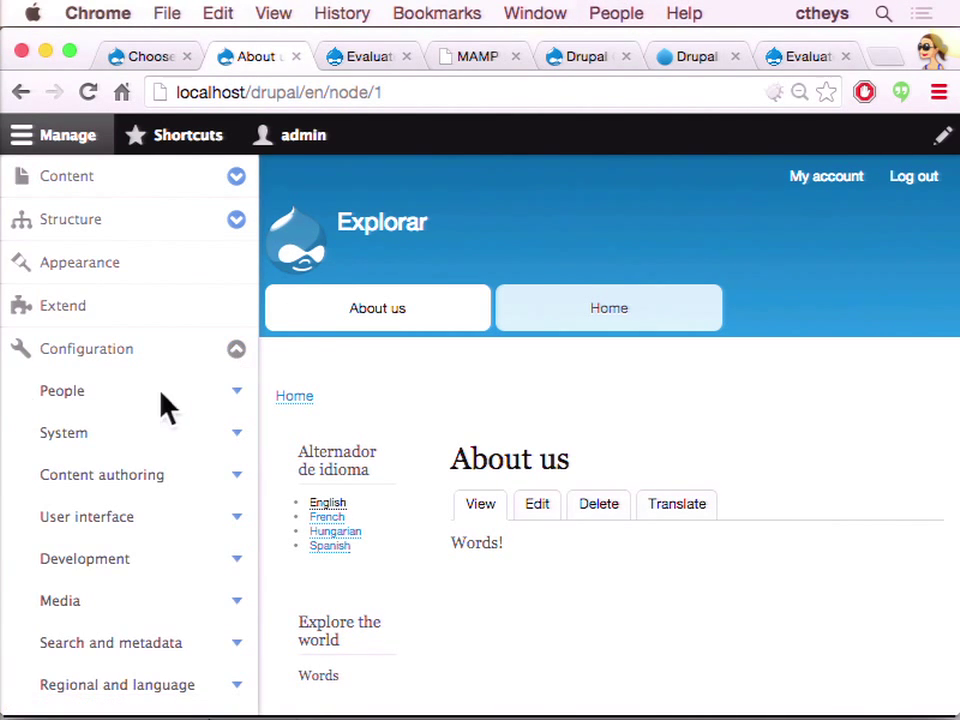
pyautogui.scroll(-3, 143, 574)
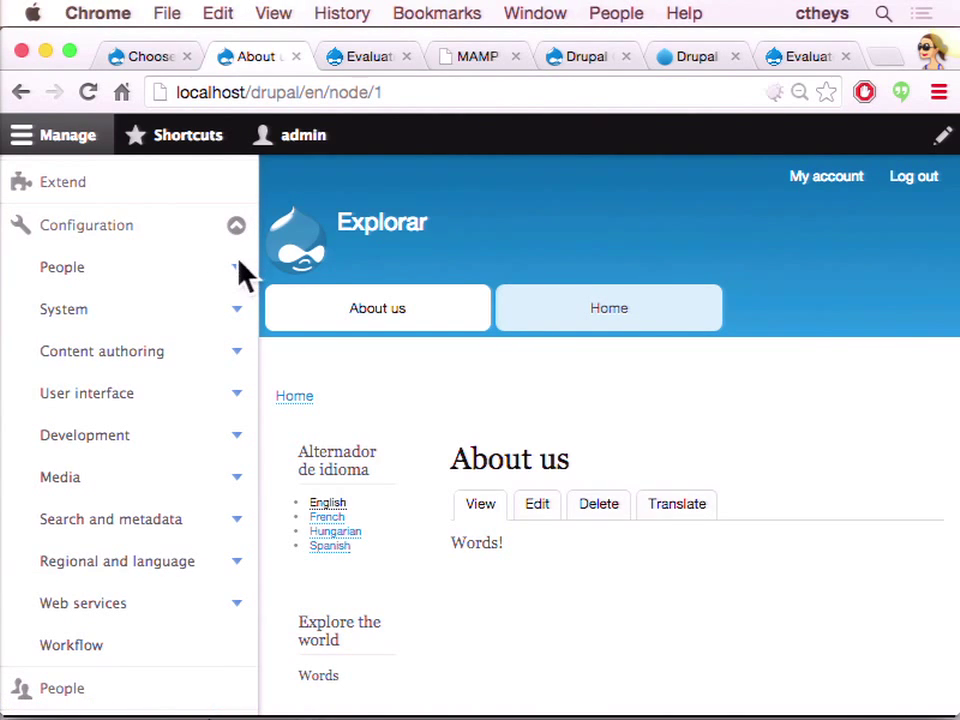
pyautogui.click(236, 316)
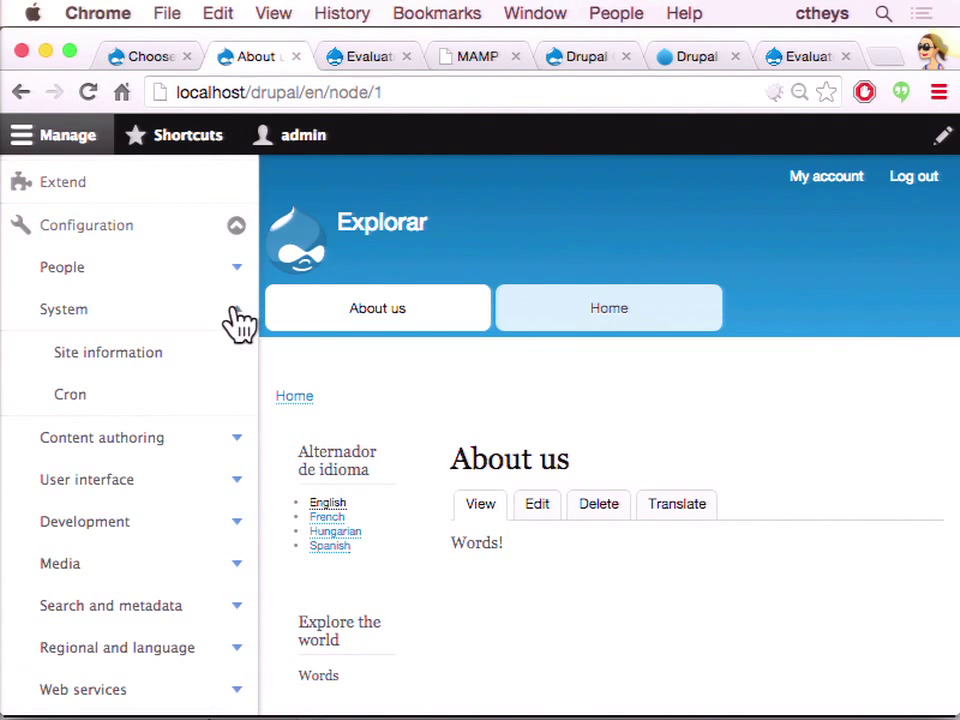
pyautogui.click(133, 356)
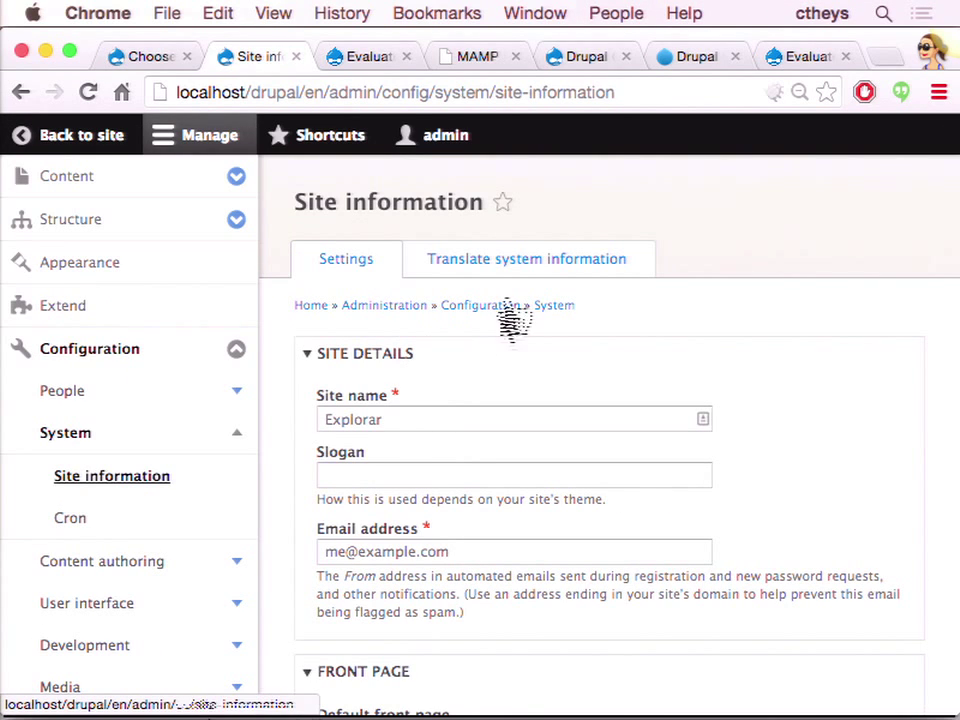
# - Add an English translation of the system information with "Explore" as the site name and save it
pyautogui.click(520, 262)
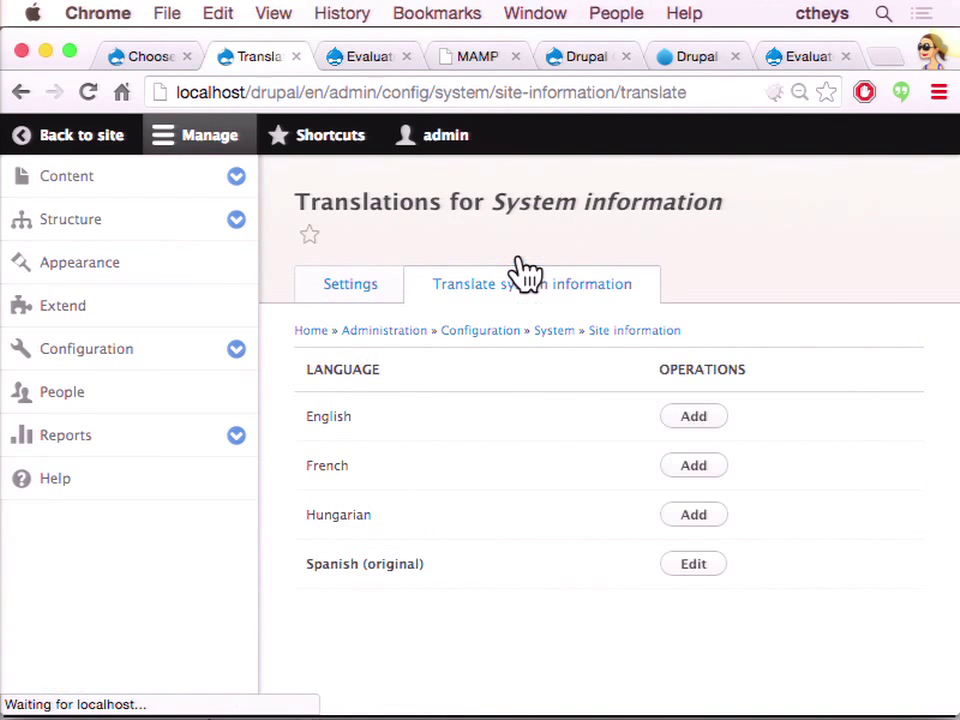
pyautogui.click(692, 420)
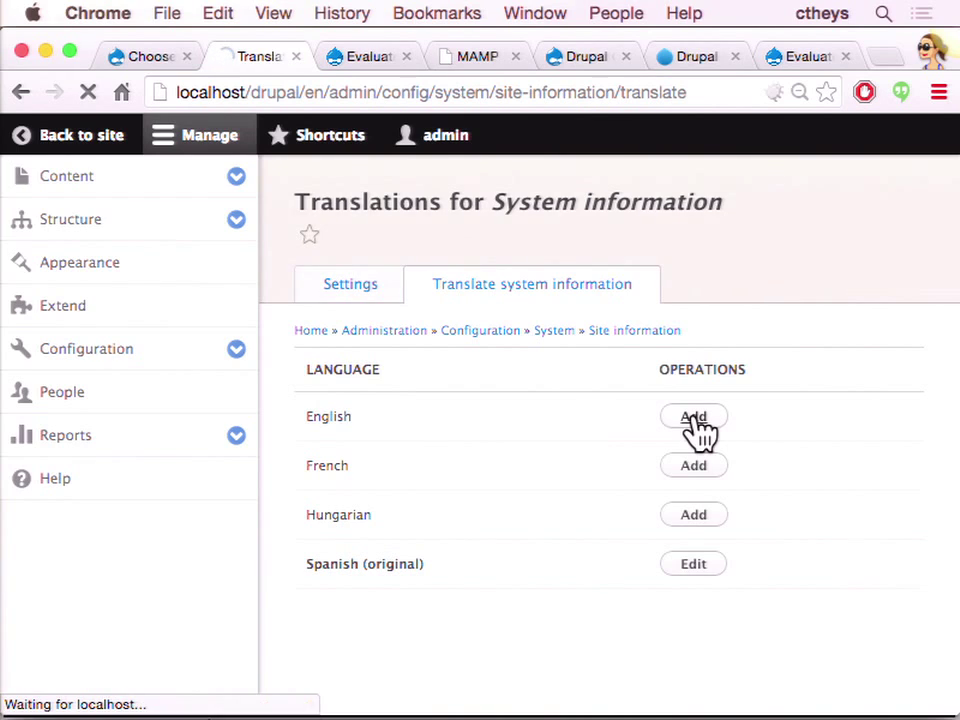
pyautogui.click(688, 337)
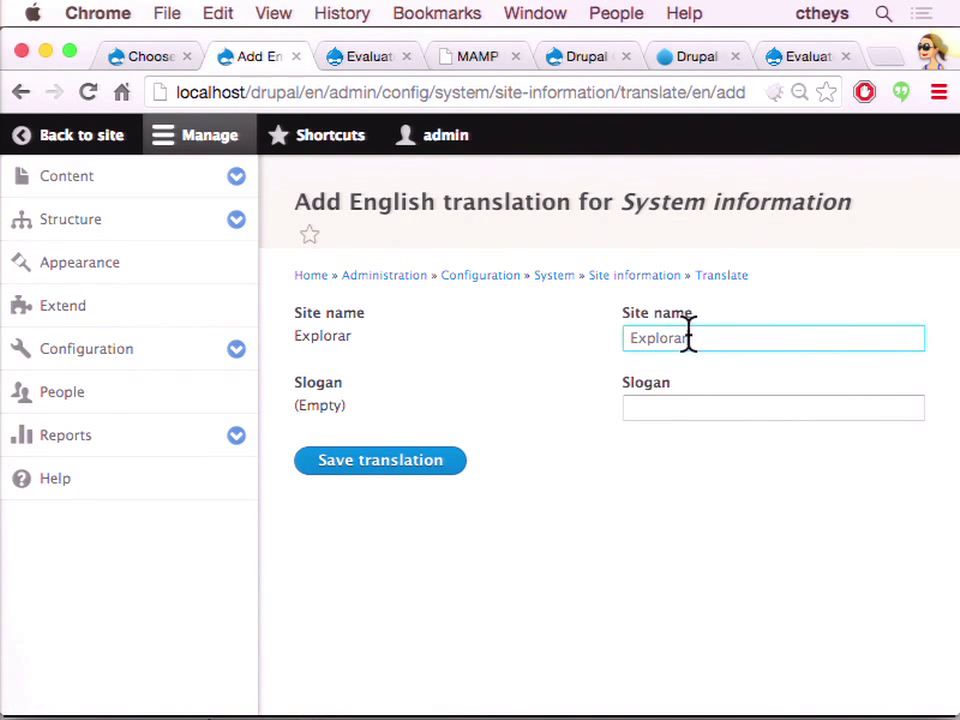
pyautogui.press('BackSpace')
pyautogui.press('BackSpace')
pyautogui.write('e')
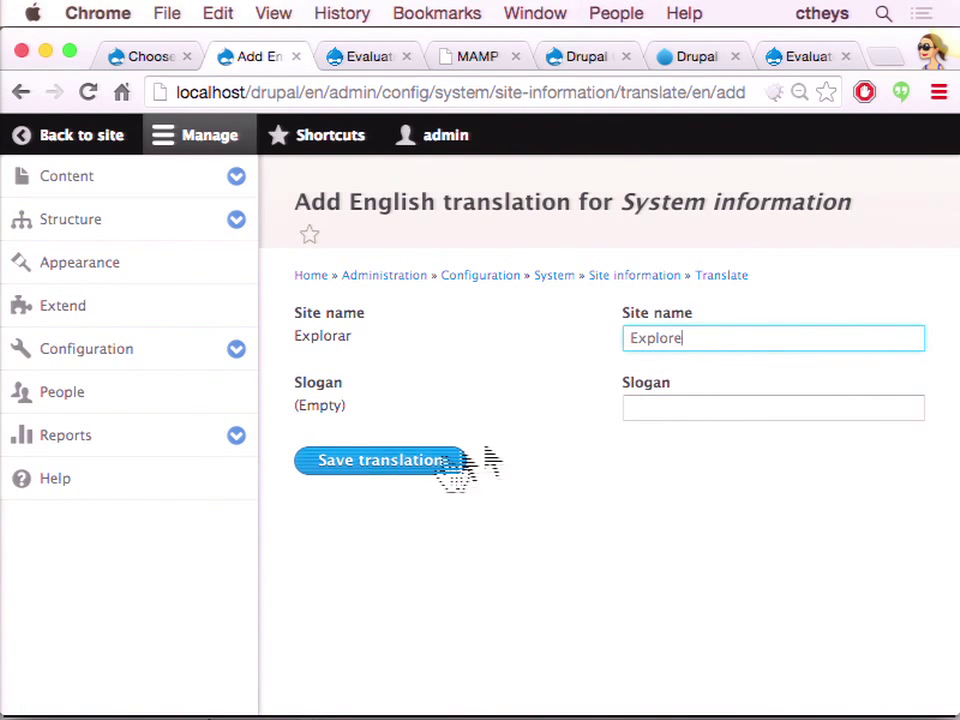
pyautogui.click(386, 461)
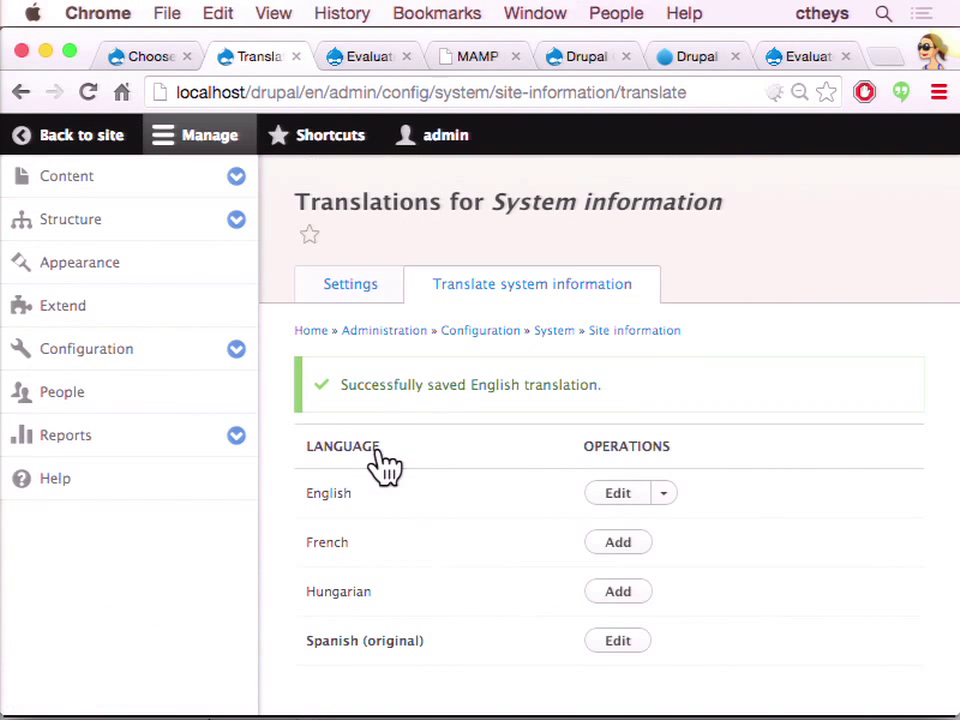
# - Return to the site and switch between Spanish and English to check the translated site name
pyautogui.click(82, 146)
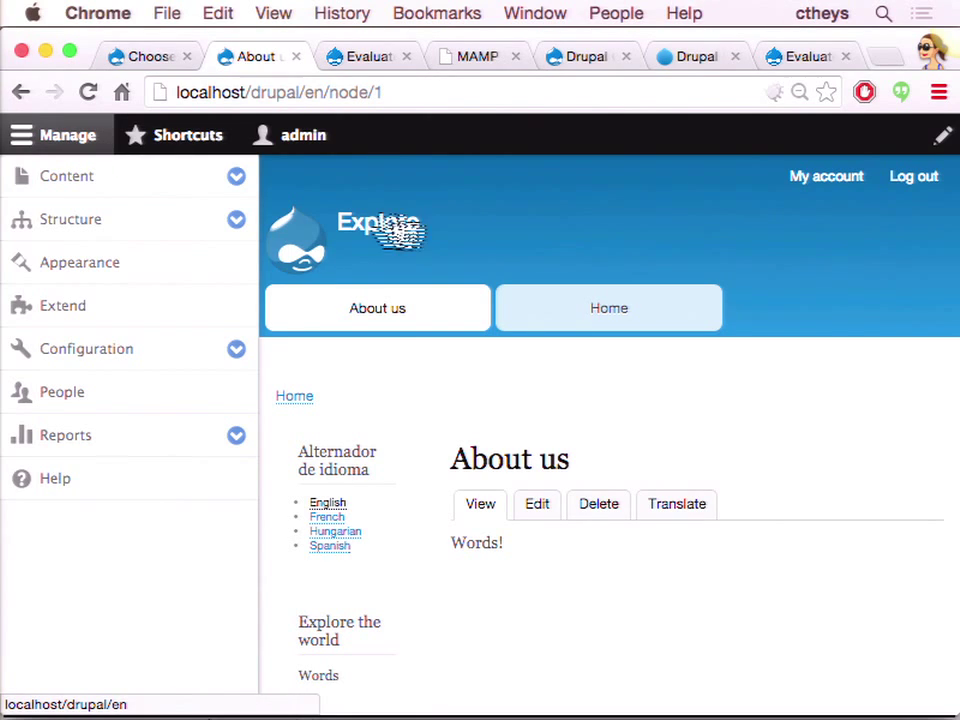
pyautogui.click(332, 546)
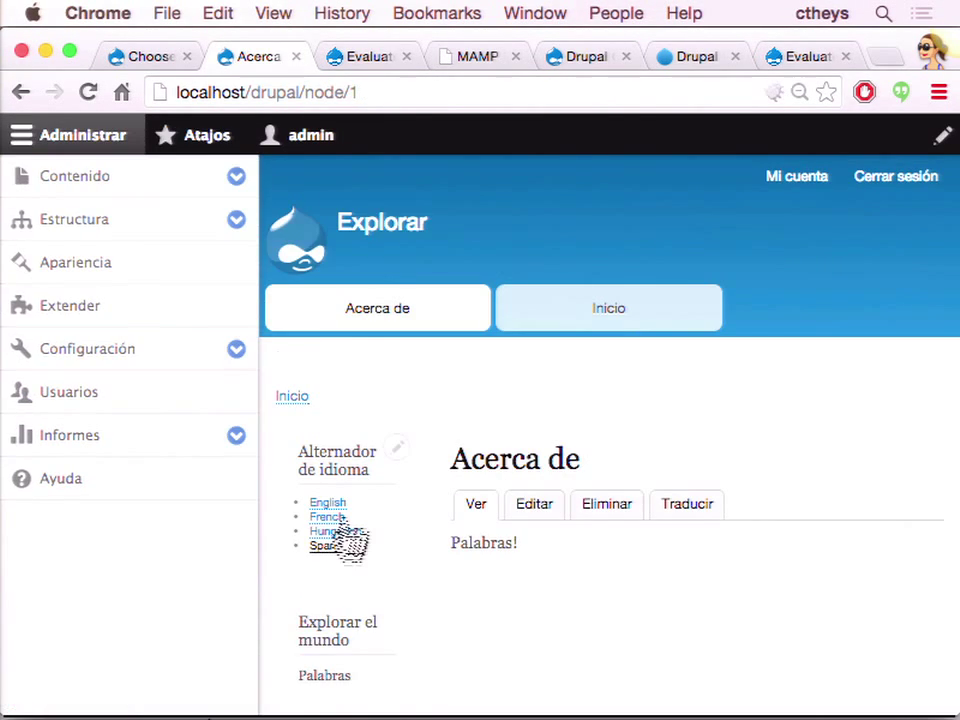
pyautogui.click(336, 503)
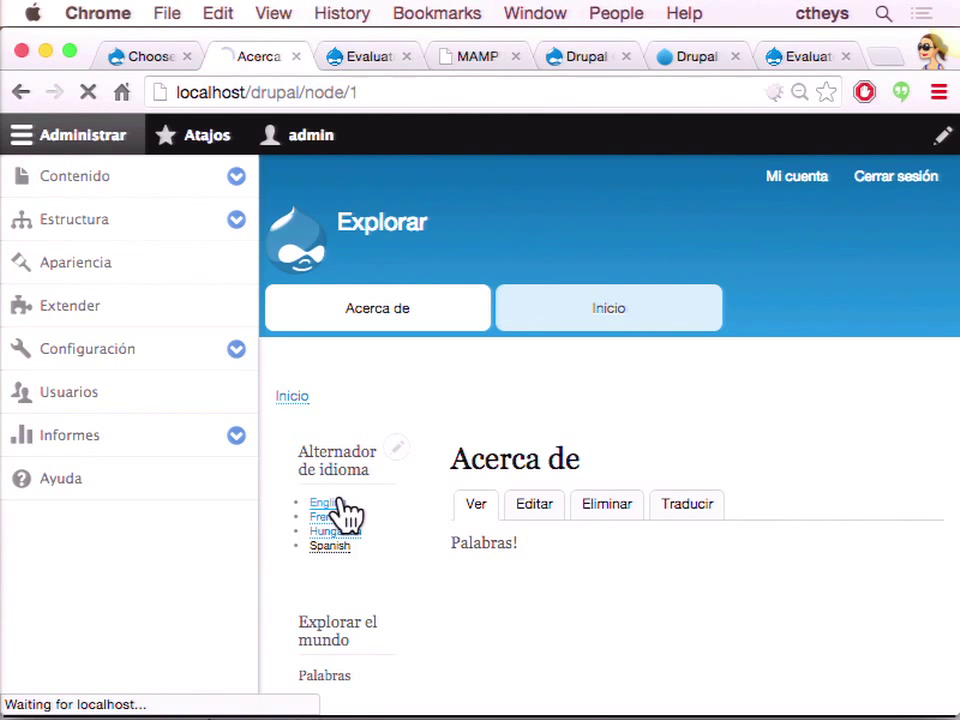
pyautogui.click(331, 549)
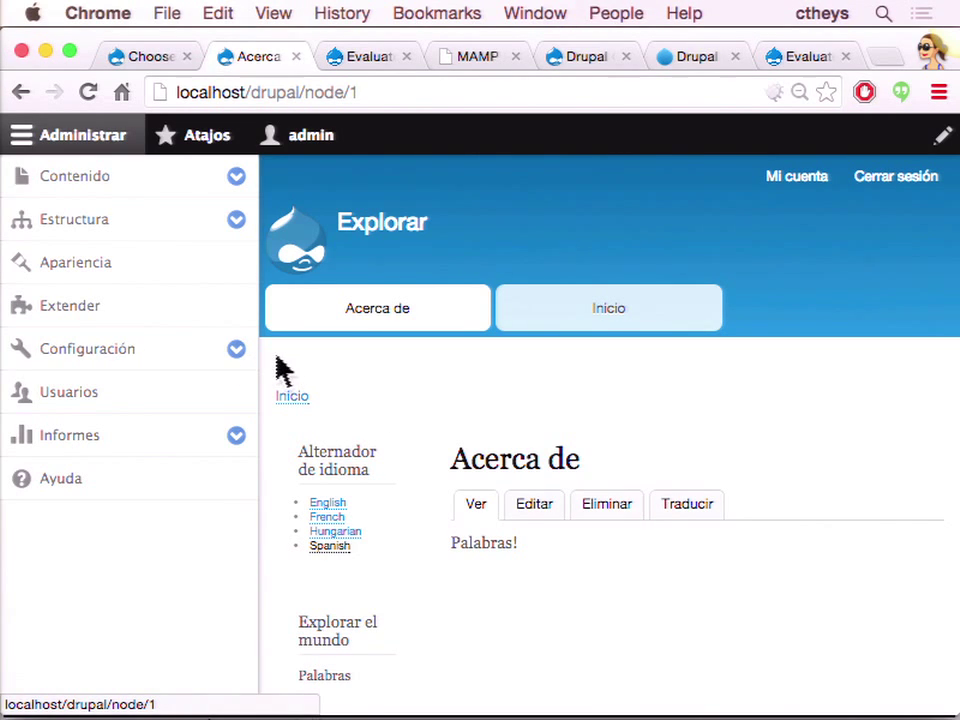
# - Open the user interface translation page in the regional and language configuration and examine its string filter
pyautogui.click(236, 348)
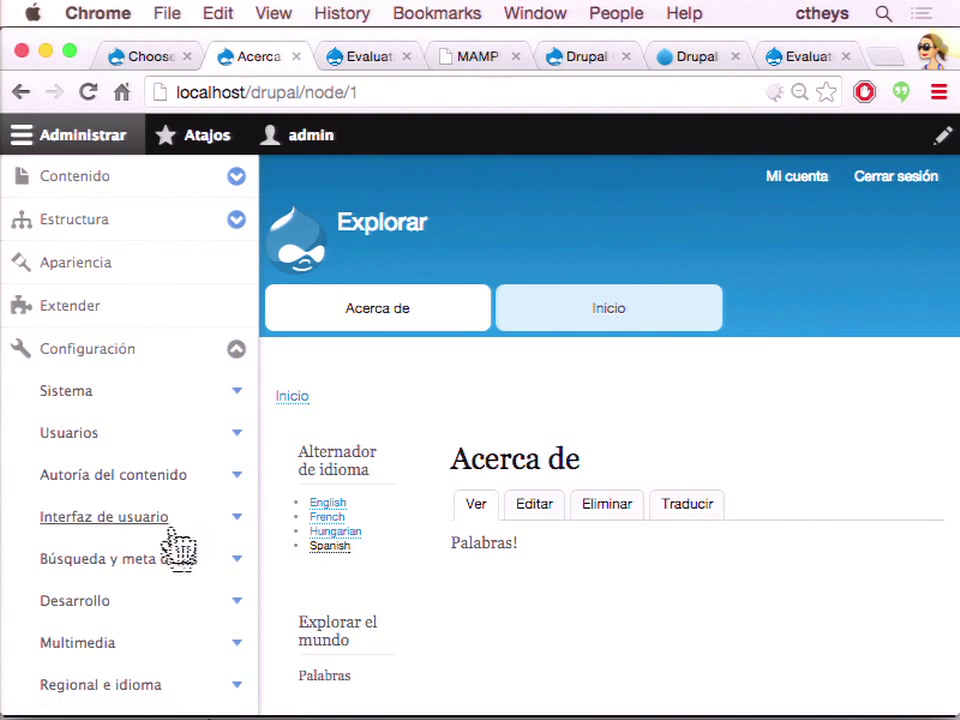
pyautogui.scroll(-3, 180, 615)
pyautogui.click(236, 549)
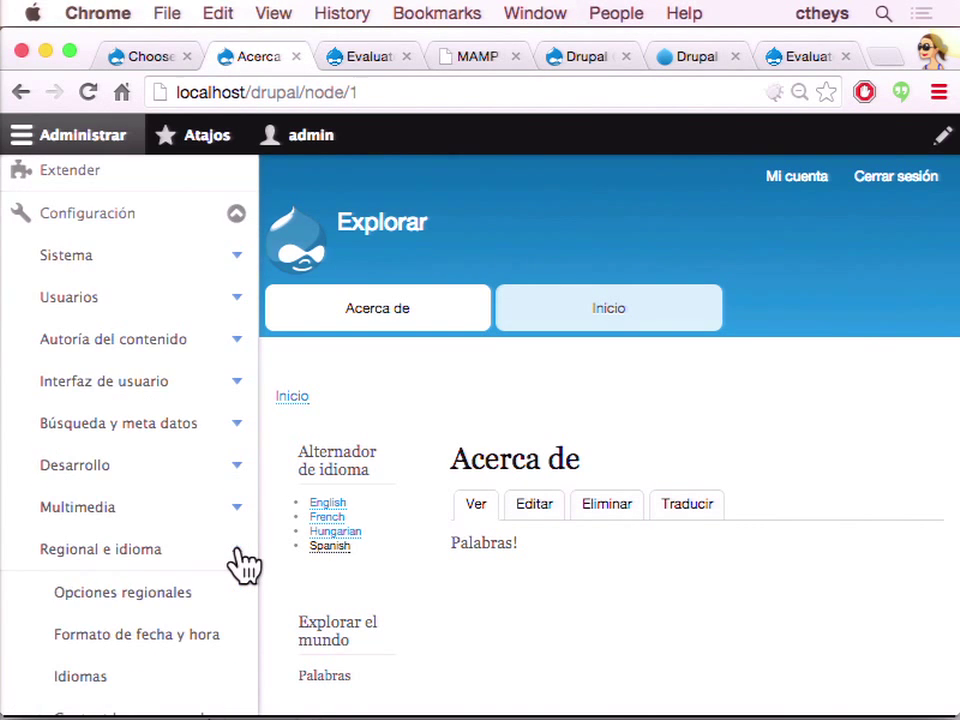
pyautogui.scroll(-4, 242, 553)
pyautogui.scroll(-2, 243, 553)
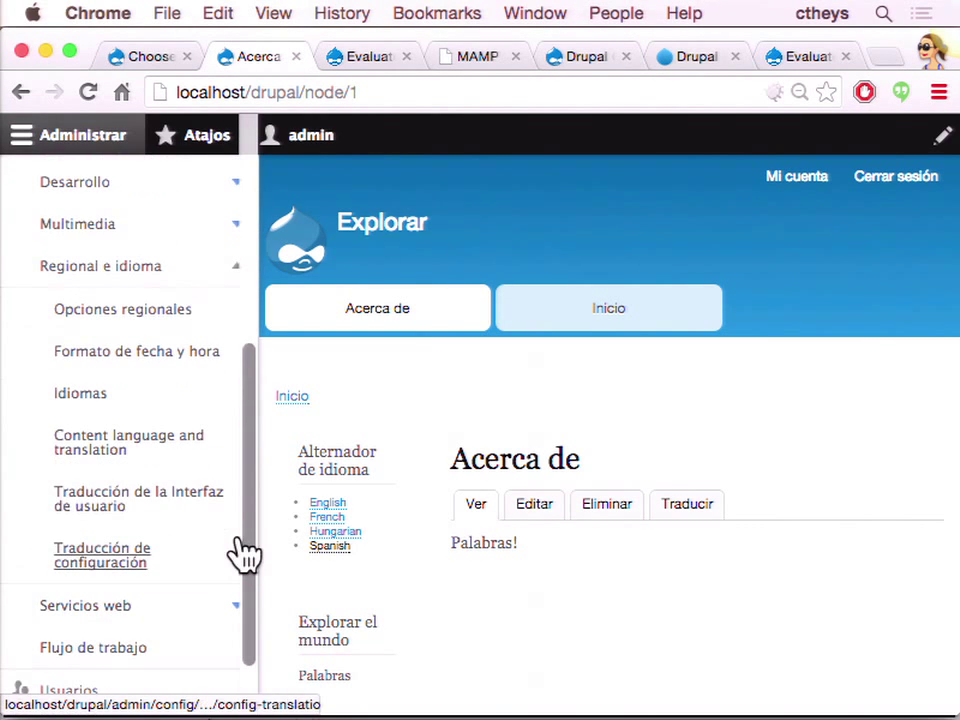
pyautogui.click(188, 506)
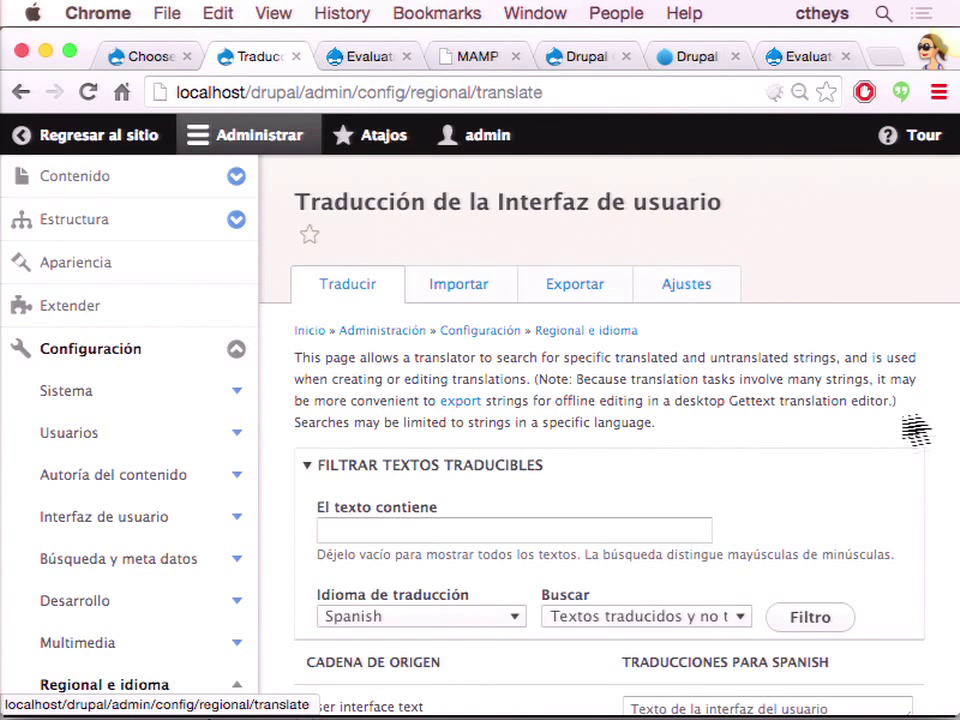
pyautogui.scroll(-2, 840, 438)
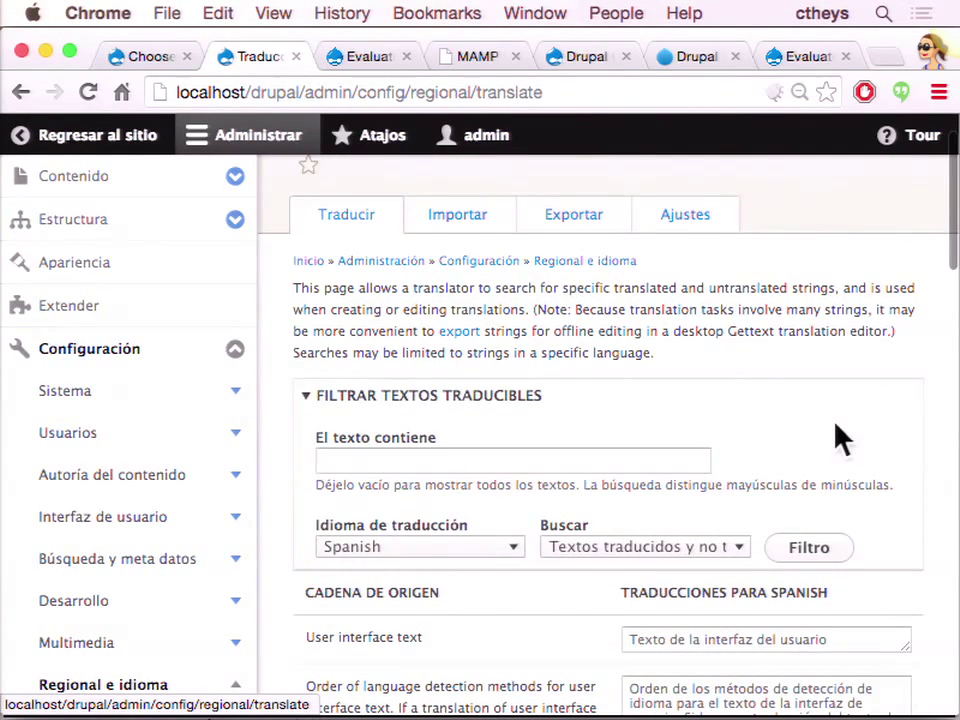
pyautogui.scroll(-1, 840, 438)
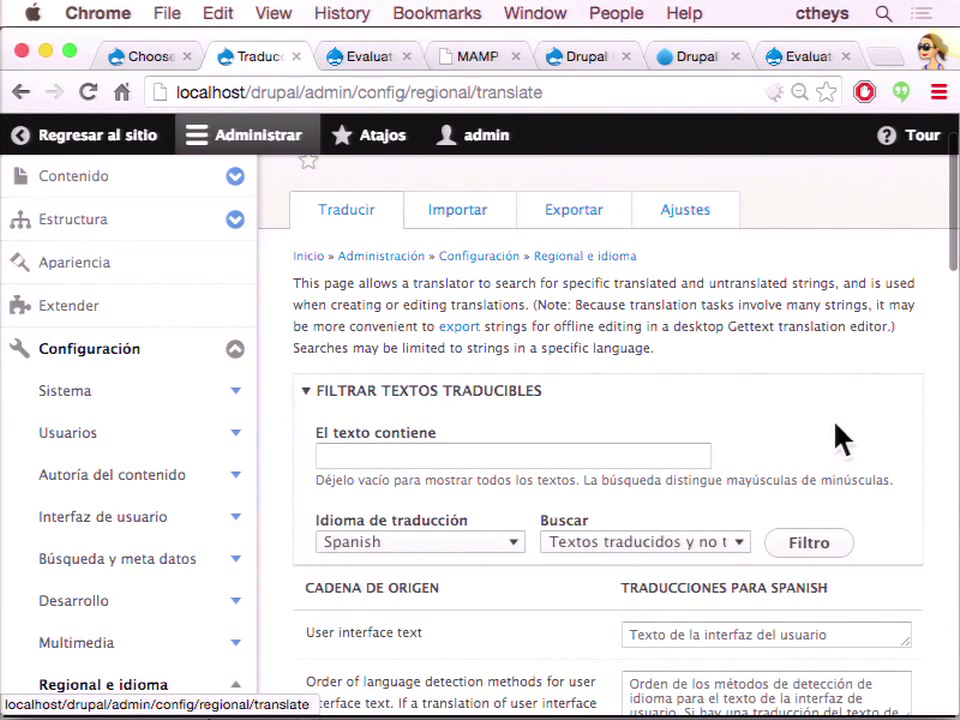
pyautogui.scroll(-1, 840, 438)
pyautogui.scroll(-3, 840, 438)
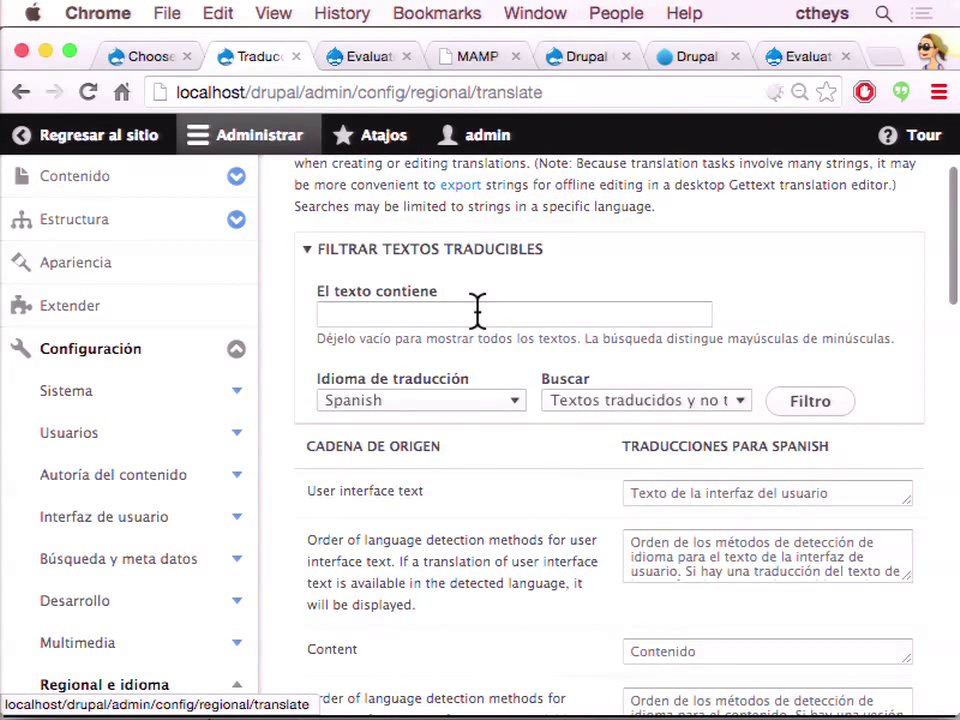
pyautogui.click(469, 313)
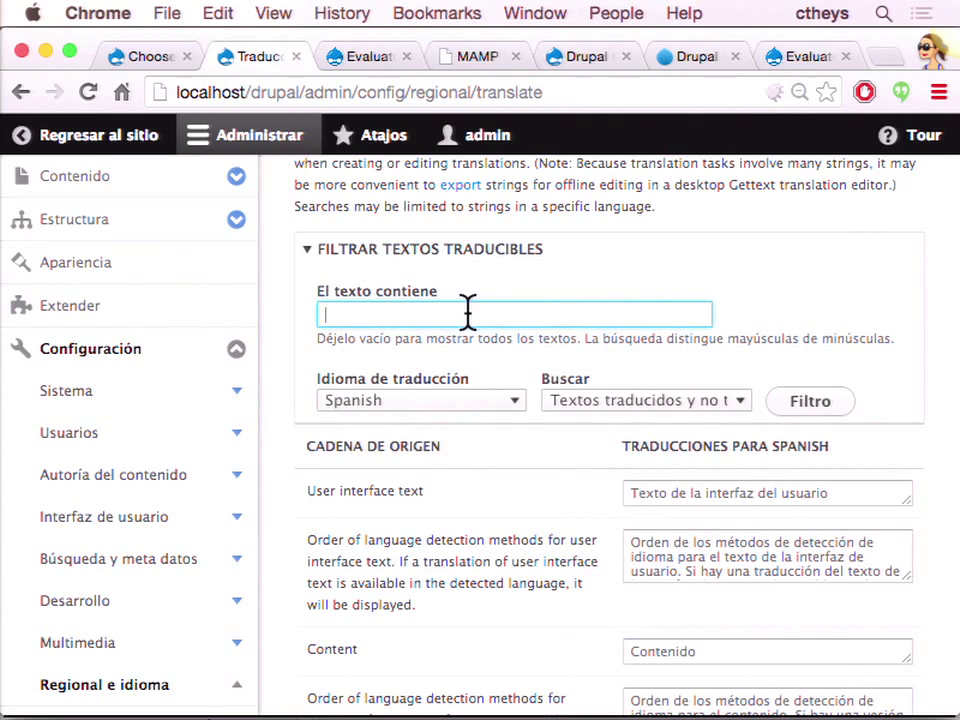
pyautogui.write('lo')
pyautogui.press('BackSpace')
pyautogui.press('BackSpace')
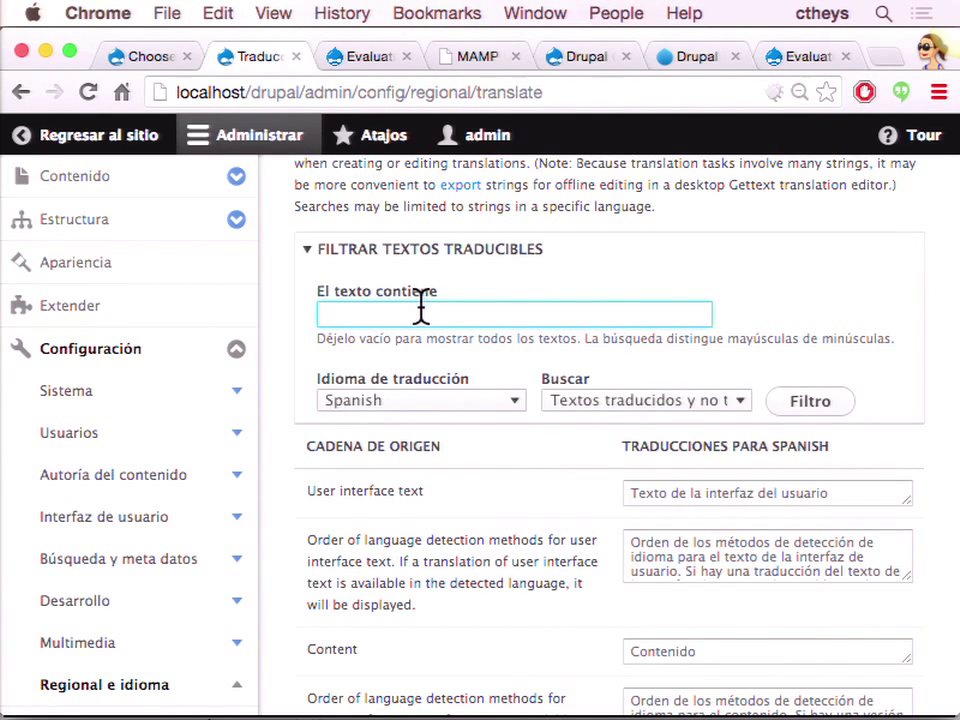
# - Edit English in the site's language list, enable interface translation to English, and save the language
pyautogui.scroll(3, 462, 311)
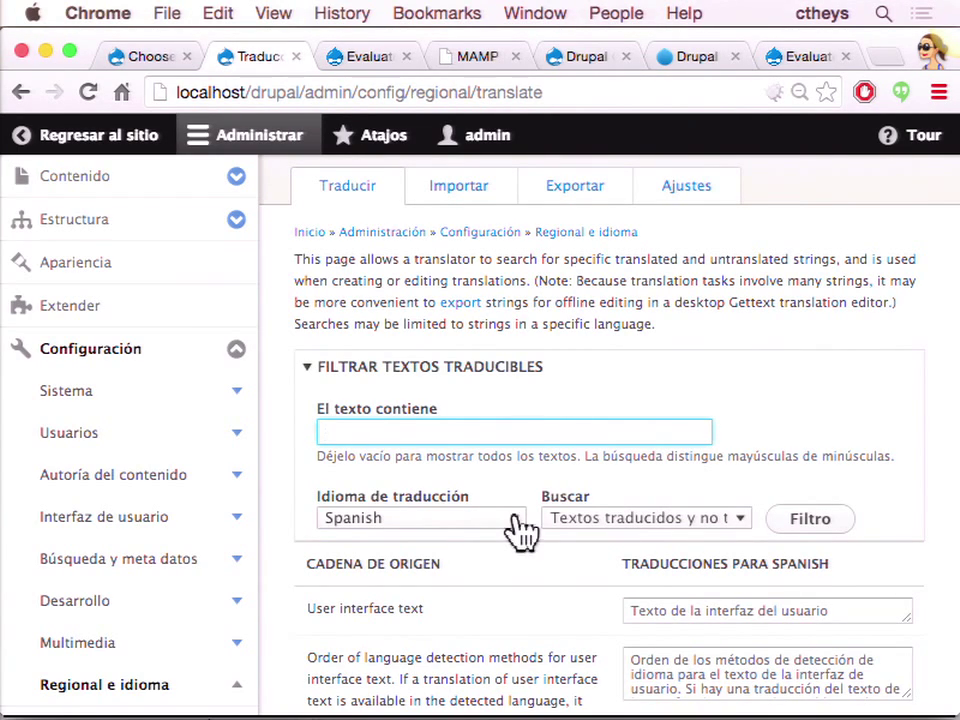
pyautogui.scroll(-6, 171, 429)
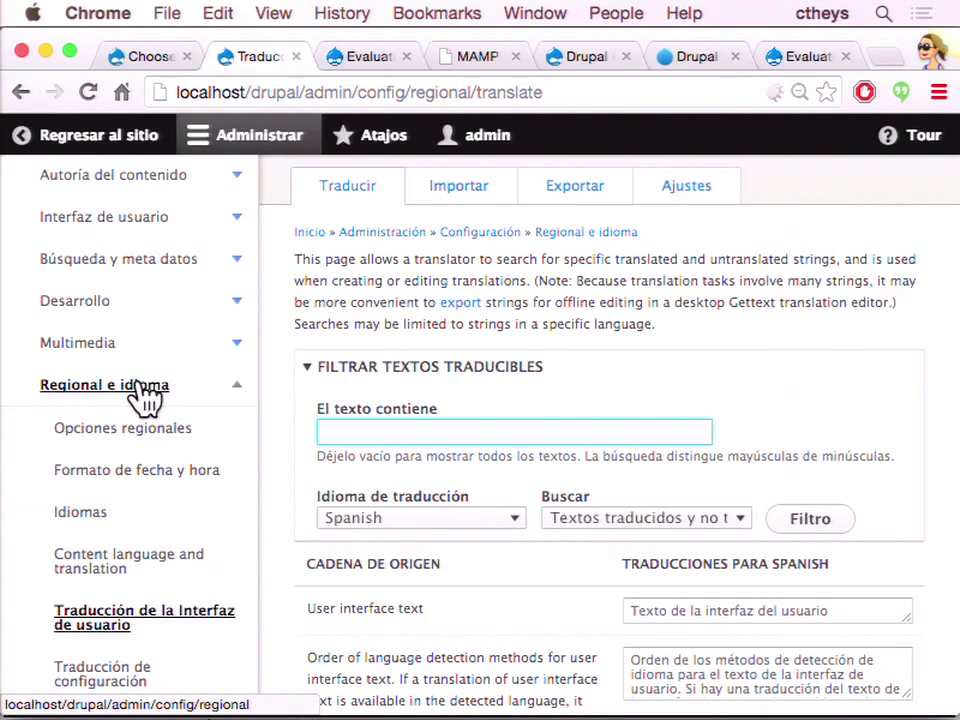
pyautogui.click(62, 516)
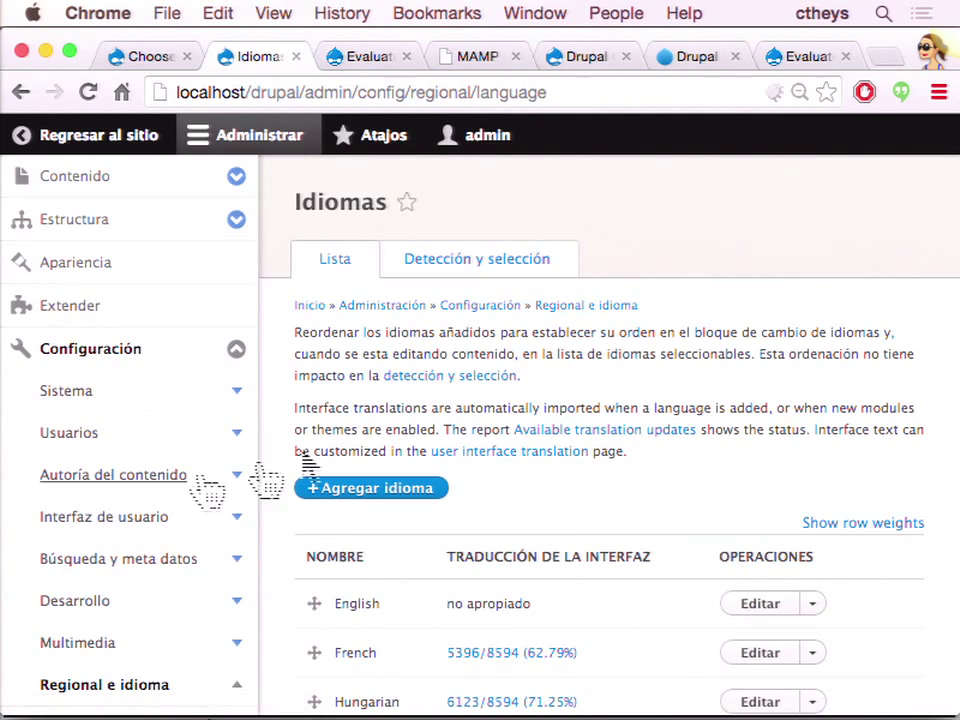
pyautogui.scroll(-3, 536, 428)
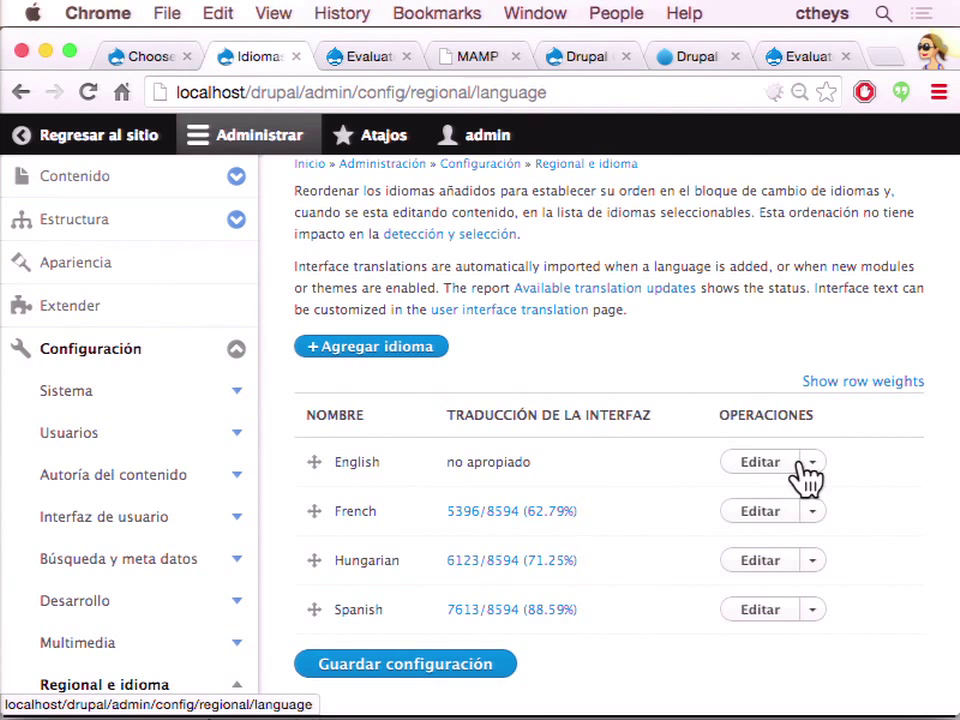
pyautogui.click(762, 466)
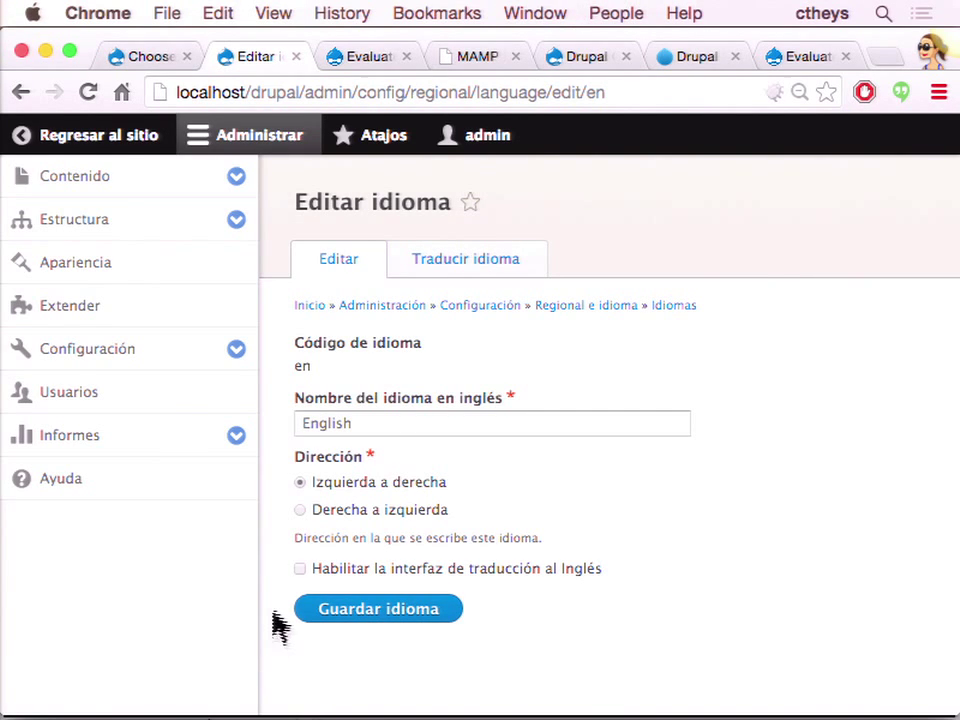
pyautogui.click(300, 569)
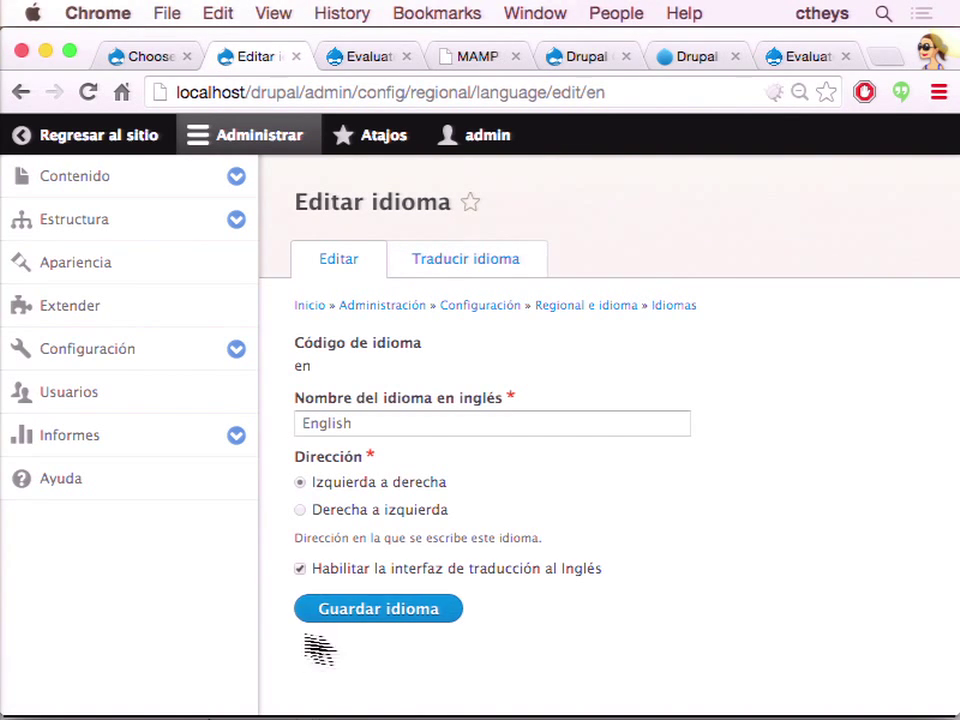
pyautogui.click(380, 609)
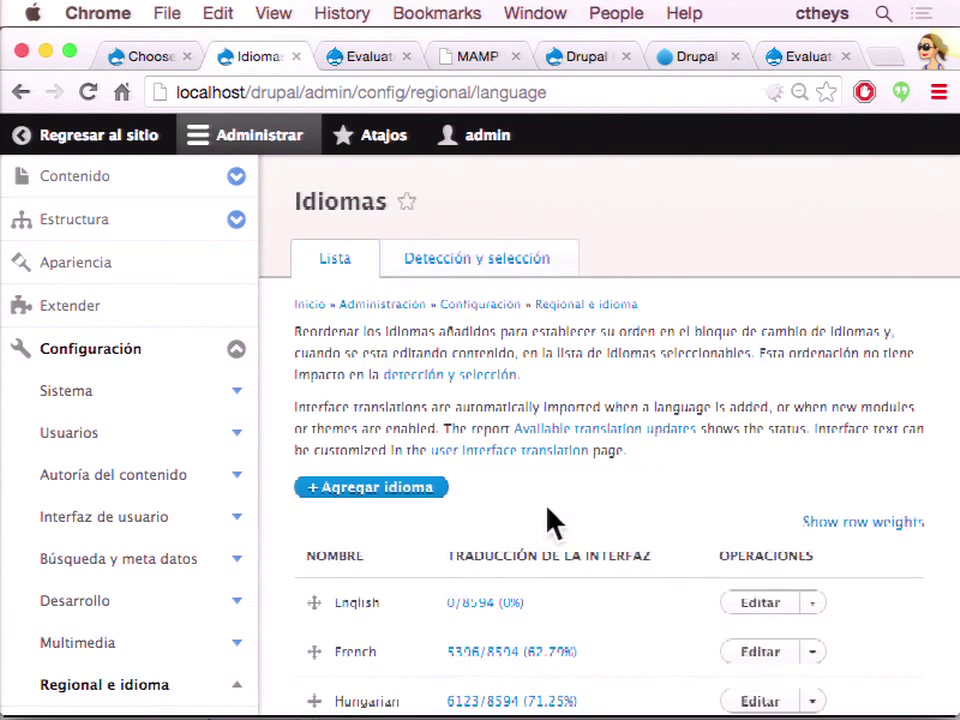
# - Go from the language list back to the user interface translation page
pyautogui.scroll(-2, 553, 520)
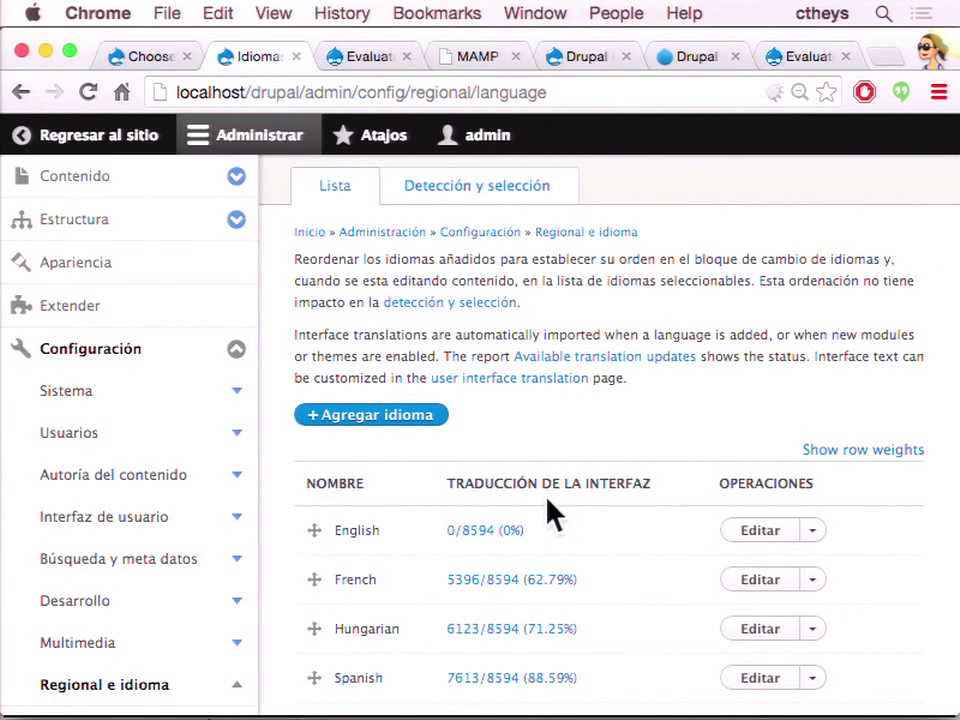
pyautogui.scroll(-1, 555, 518)
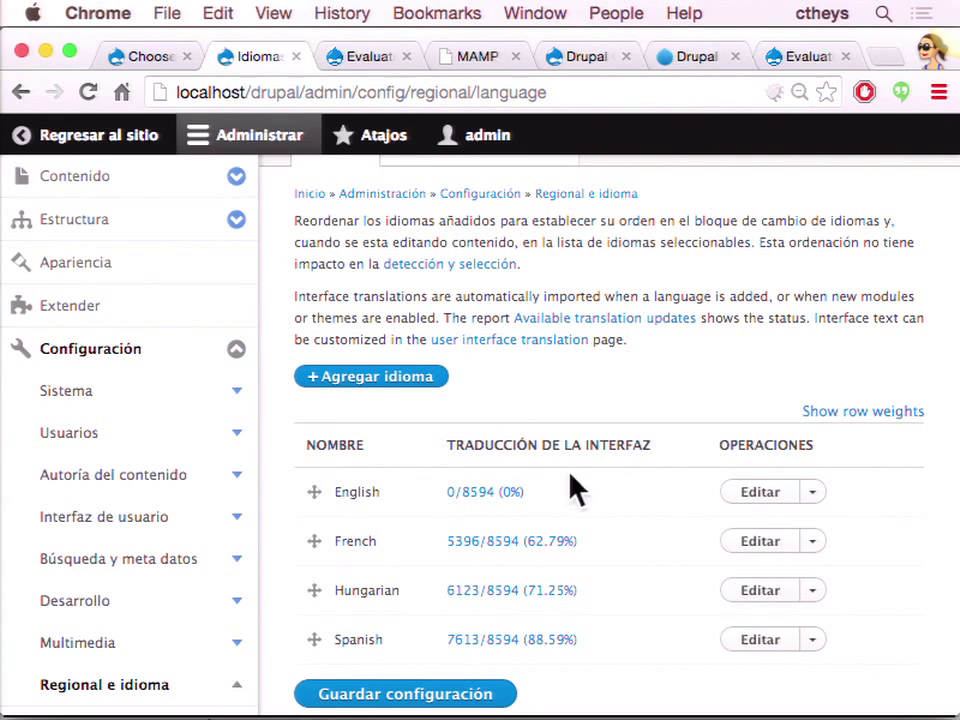
pyautogui.scroll(-1, 70, 660)
pyautogui.scroll(-3, 70, 660)
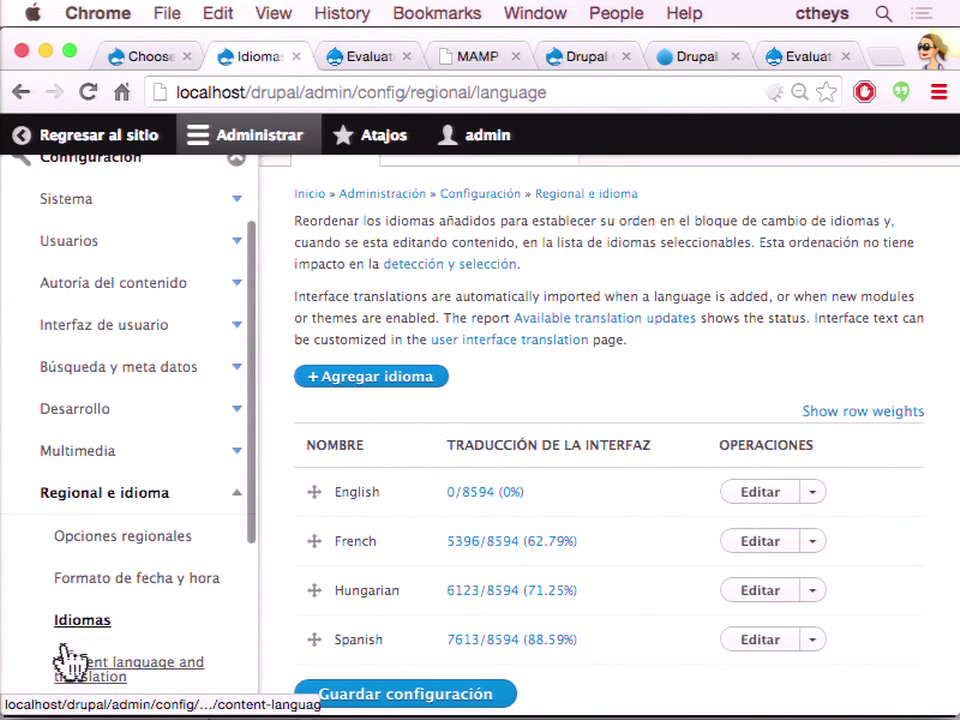
pyautogui.scroll(-3, 146, 467)
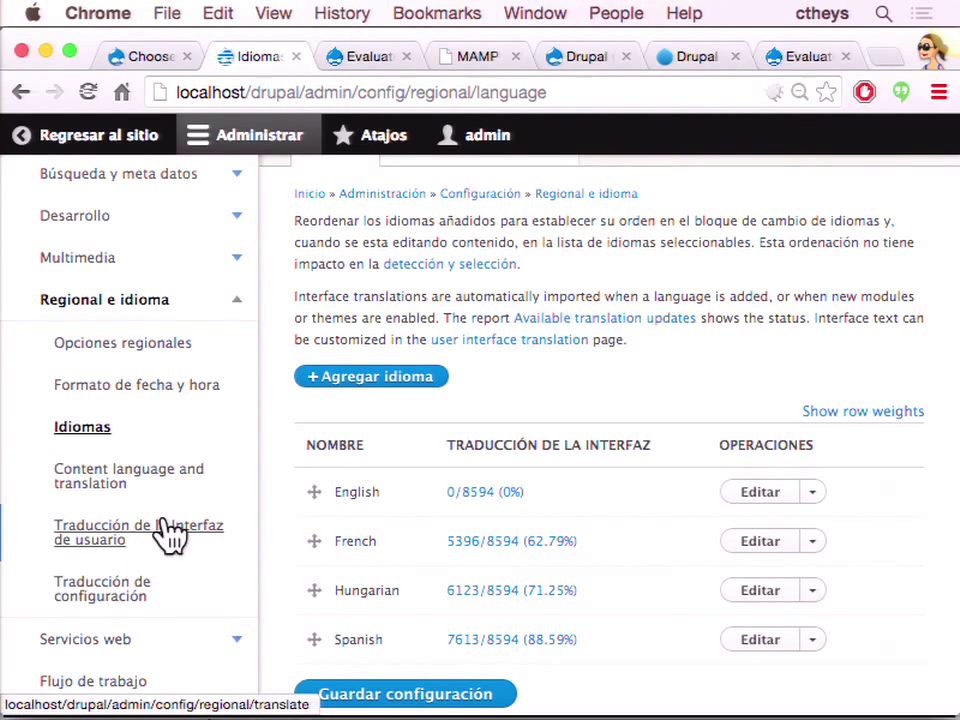
pyautogui.click(168, 530)
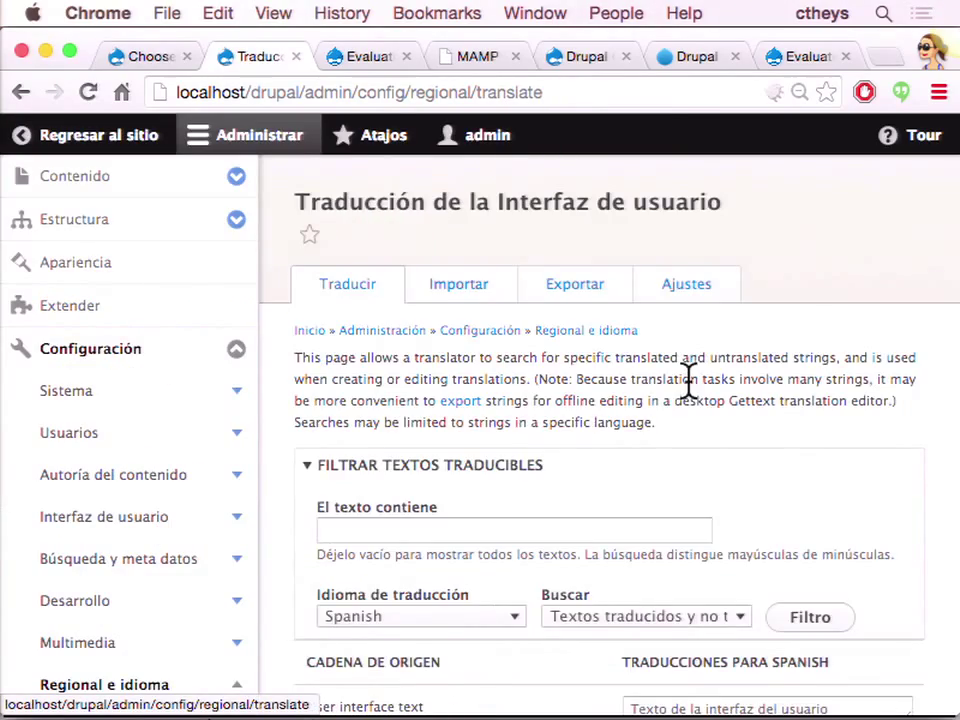
# - Filter the translatable strings by English as translation language and text containing "log", and look through the matching strings
pyautogui.scroll(-5, 690, 381)
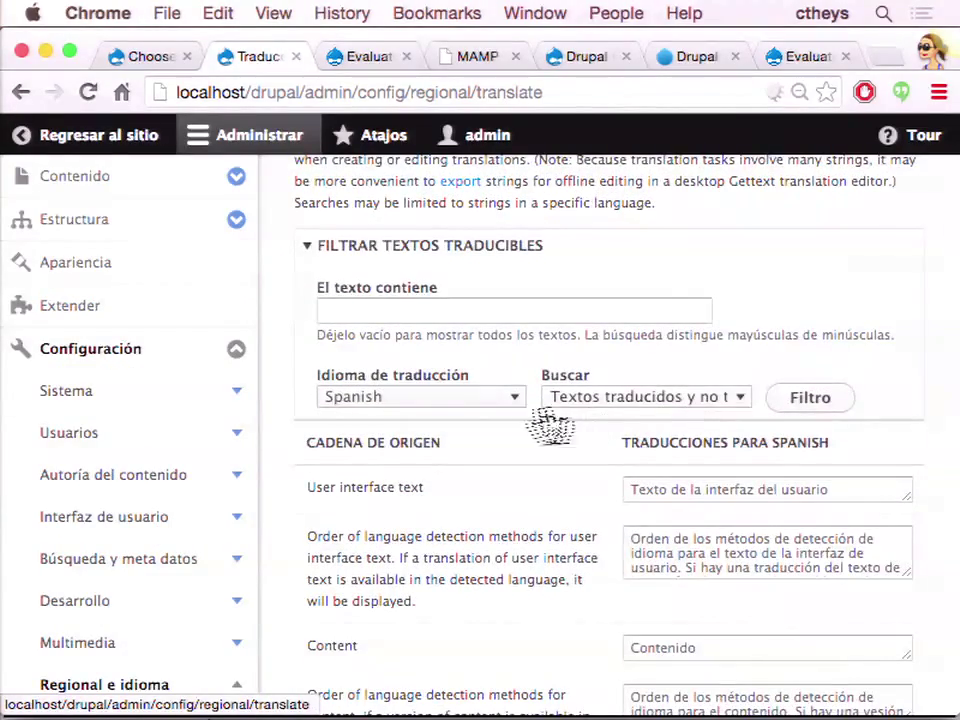
pyautogui.click(512, 395)
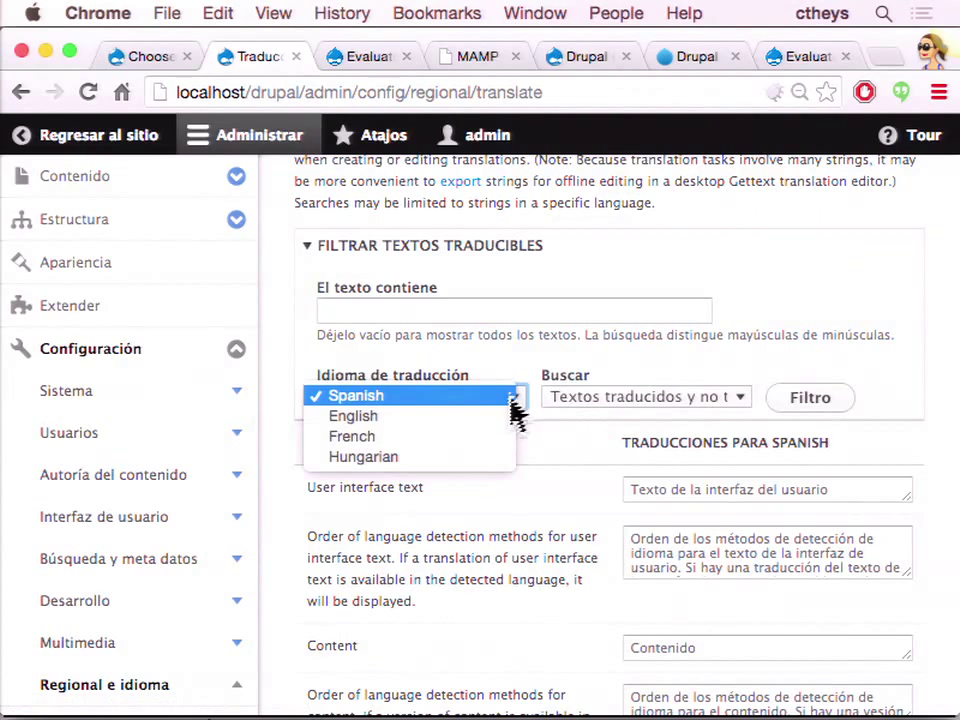
pyautogui.click(498, 416)
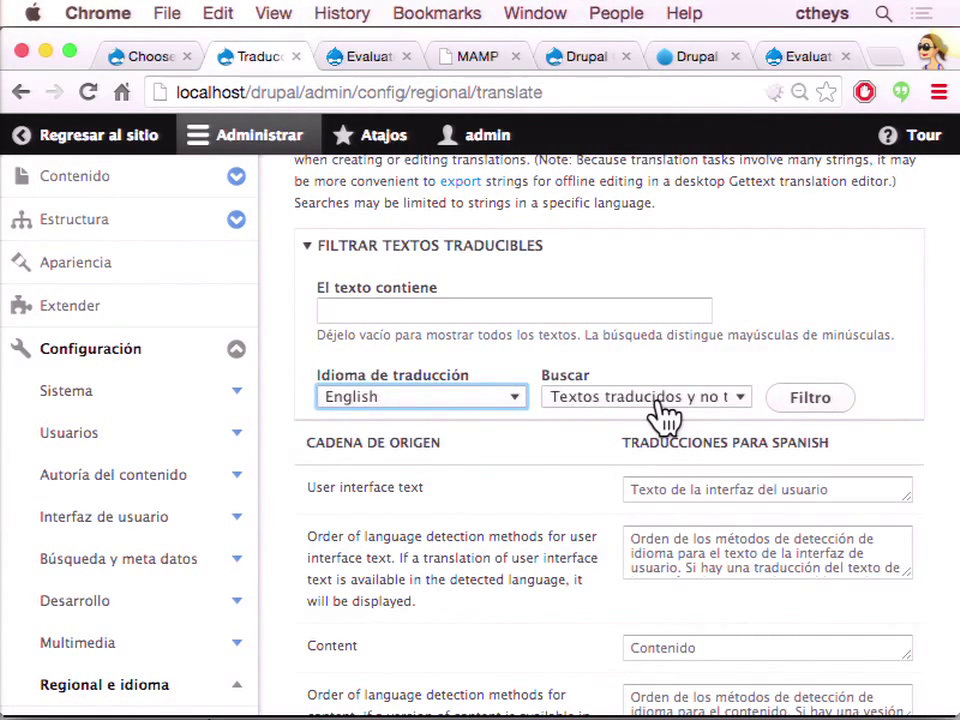
pyautogui.click(494, 302)
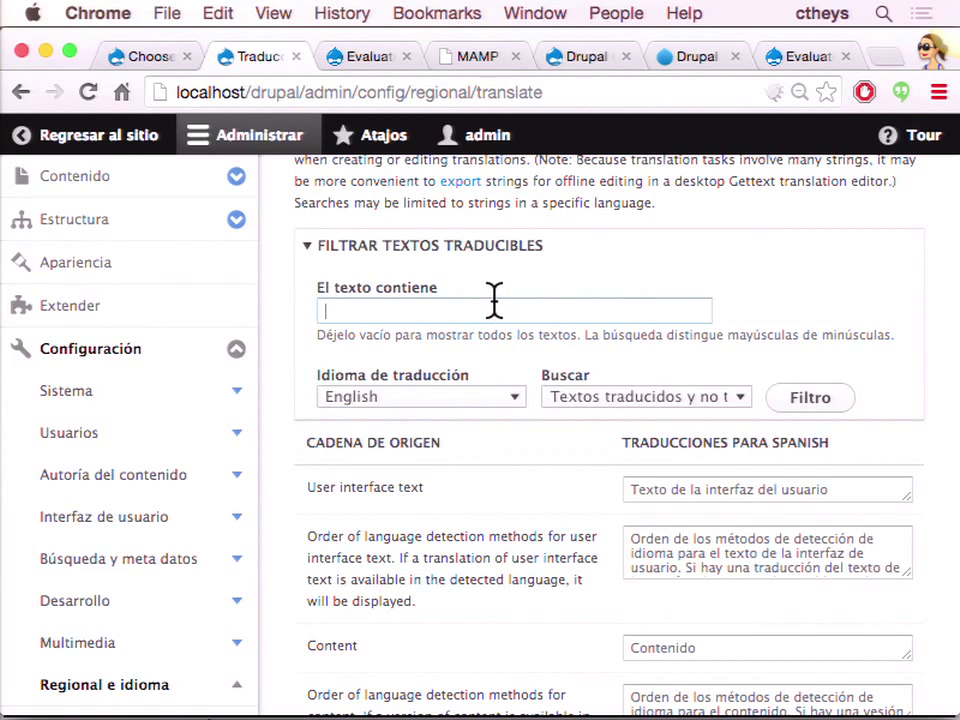
pyautogui.write('log')
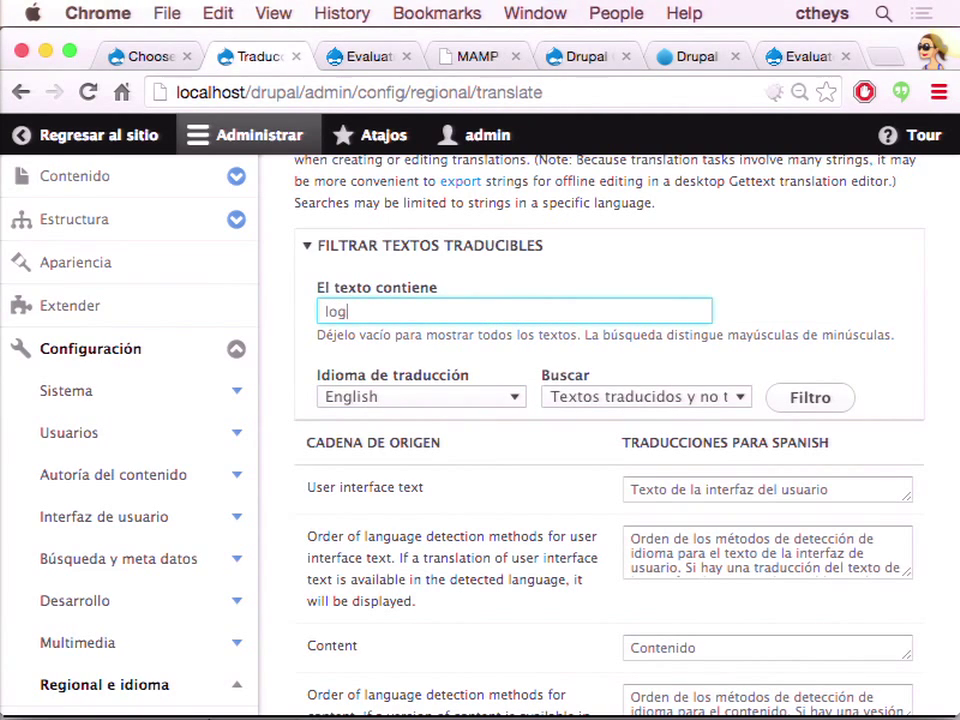
pyautogui.click(815, 402)
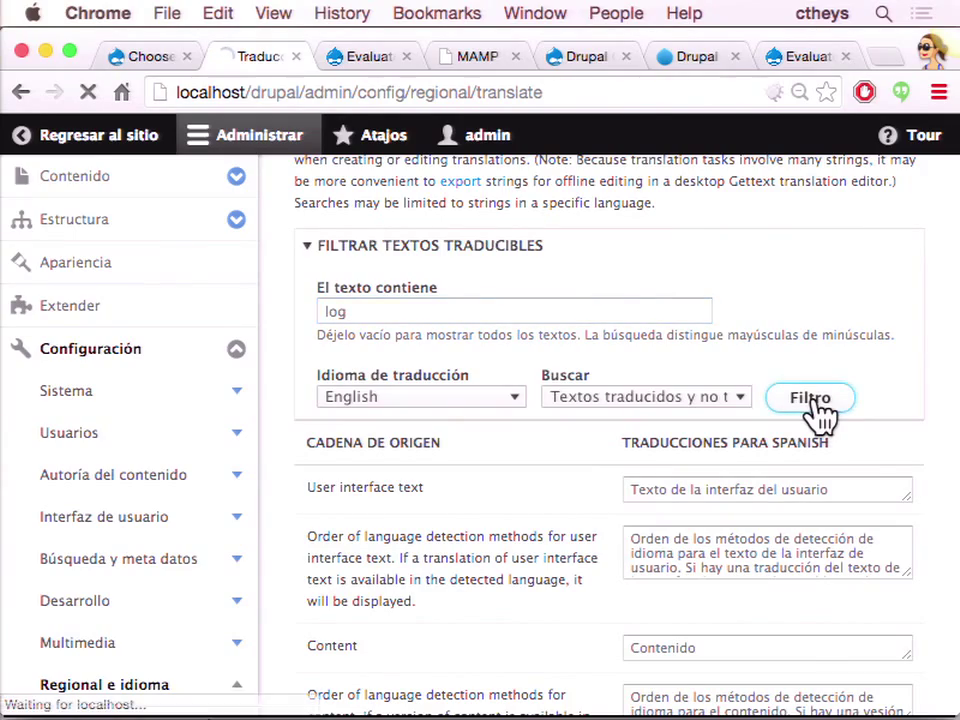
pyautogui.scroll(-5, 820, 478)
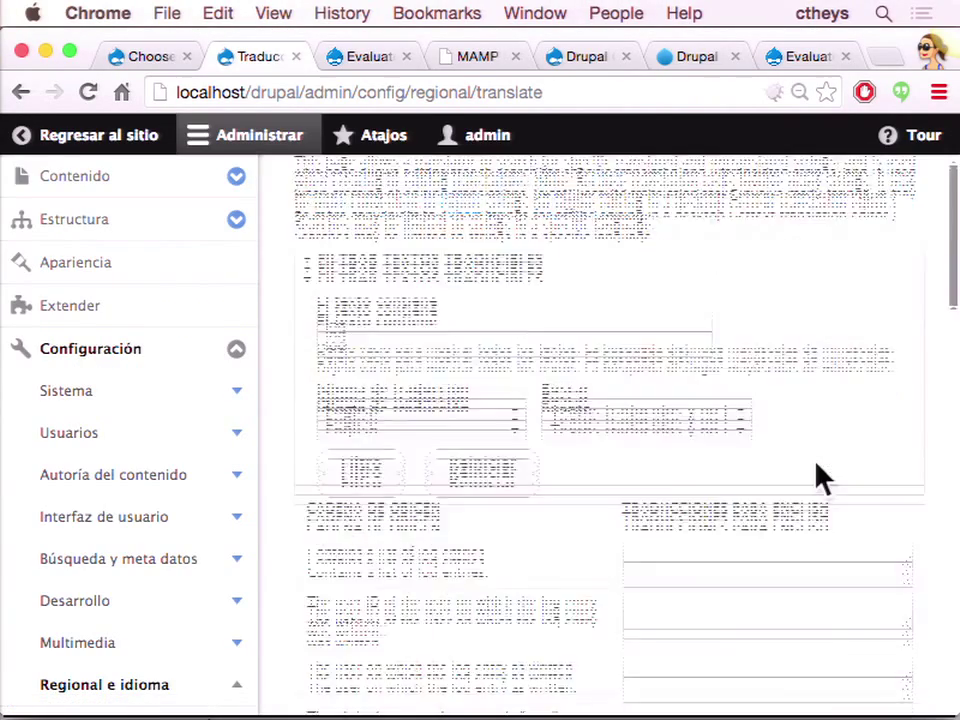
pyautogui.scroll(-6, 430, 660)
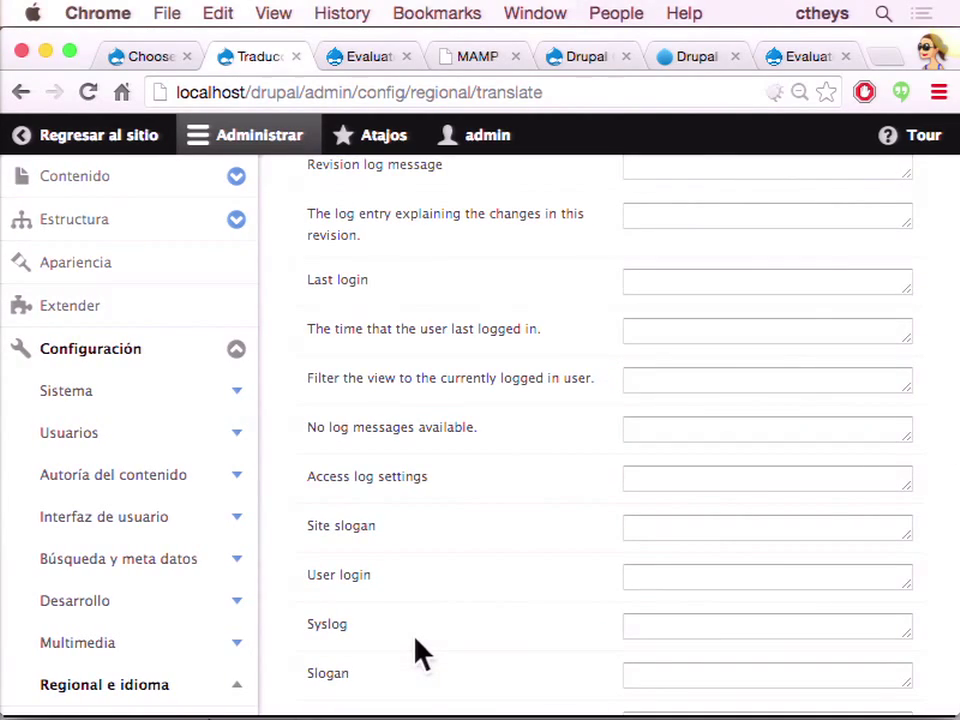
pyautogui.scroll(-4, 433, 595)
pyautogui.scroll(-10, 433, 577)
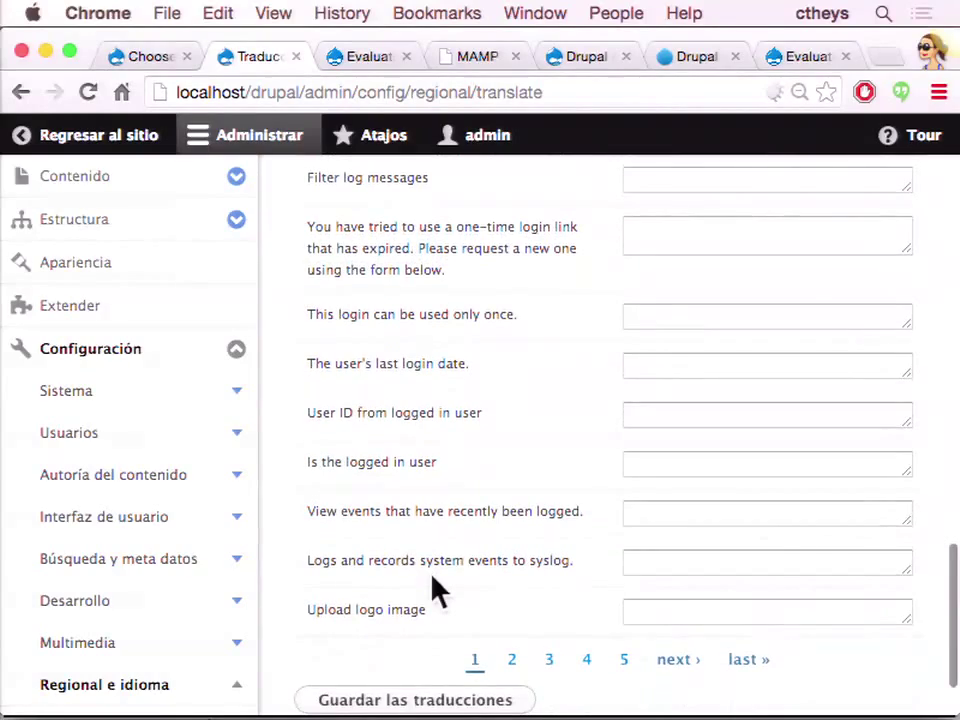
# - Narrow the English string filter to texts containing "Log in" with a capital L
pyautogui.scroll(20, 437, 593)
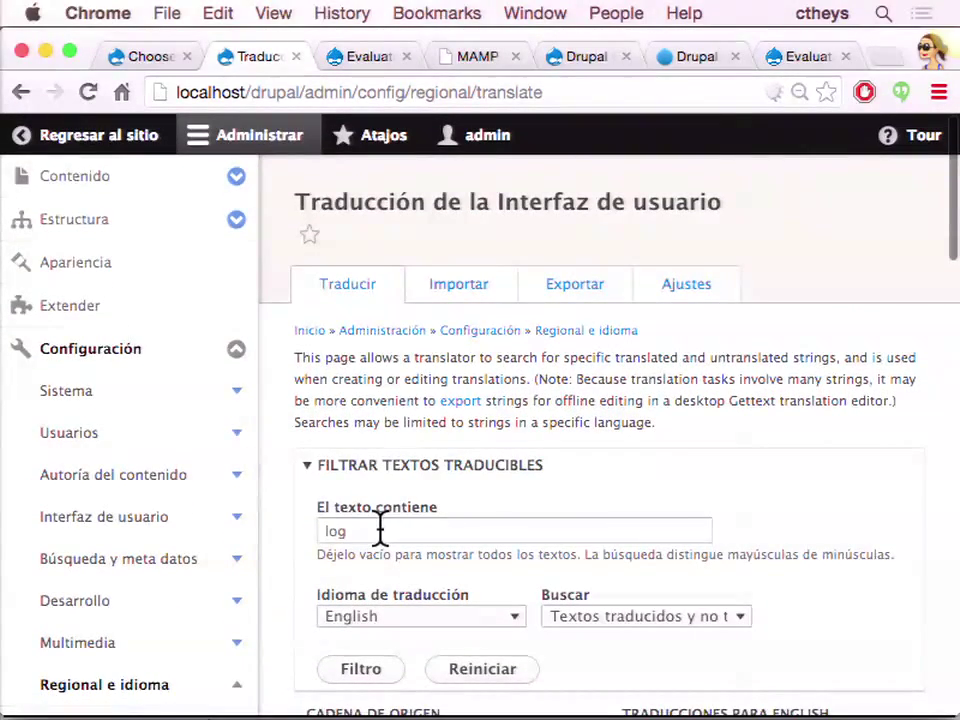
pyautogui.click(379, 527)
pyautogui.write('in')
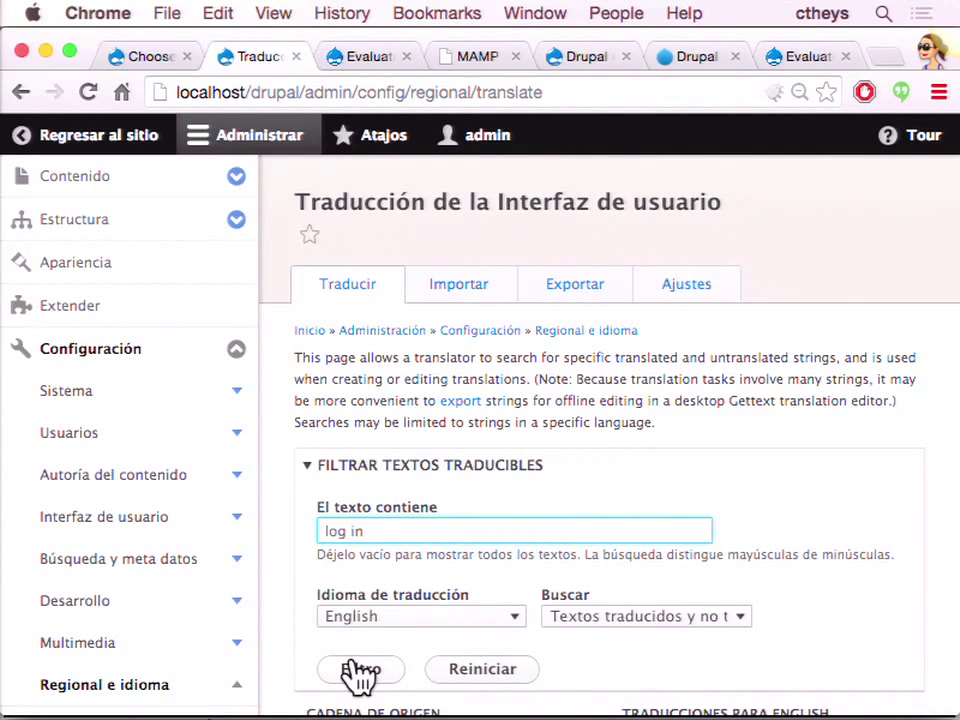
pyautogui.click(326, 531)
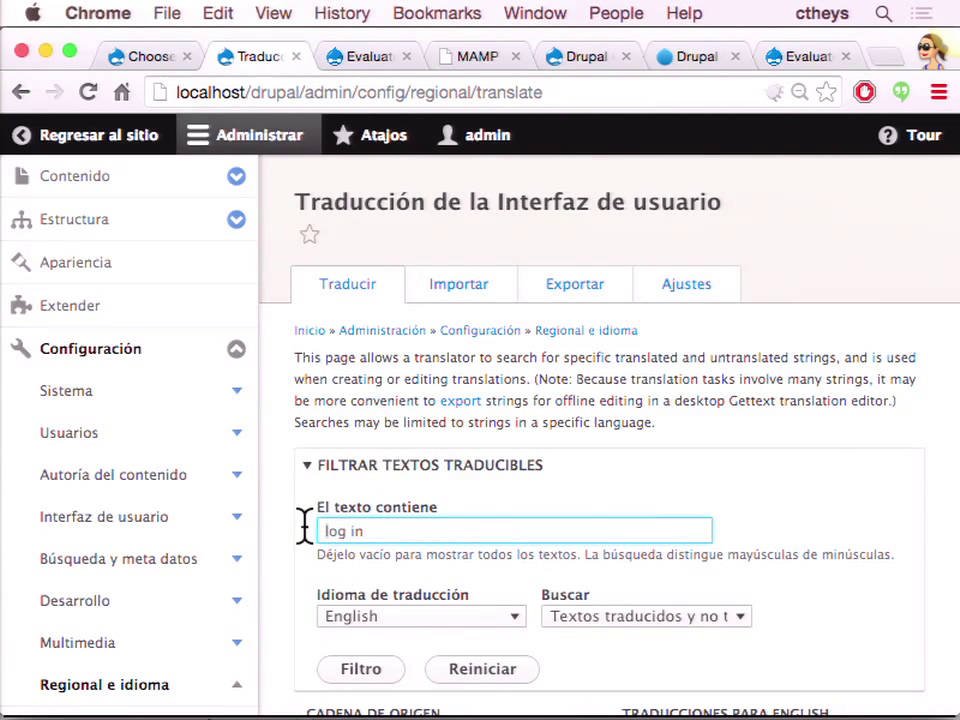
pyautogui.press('BackSpace')
pyautogui.write('L')
pyautogui.click(360, 670)
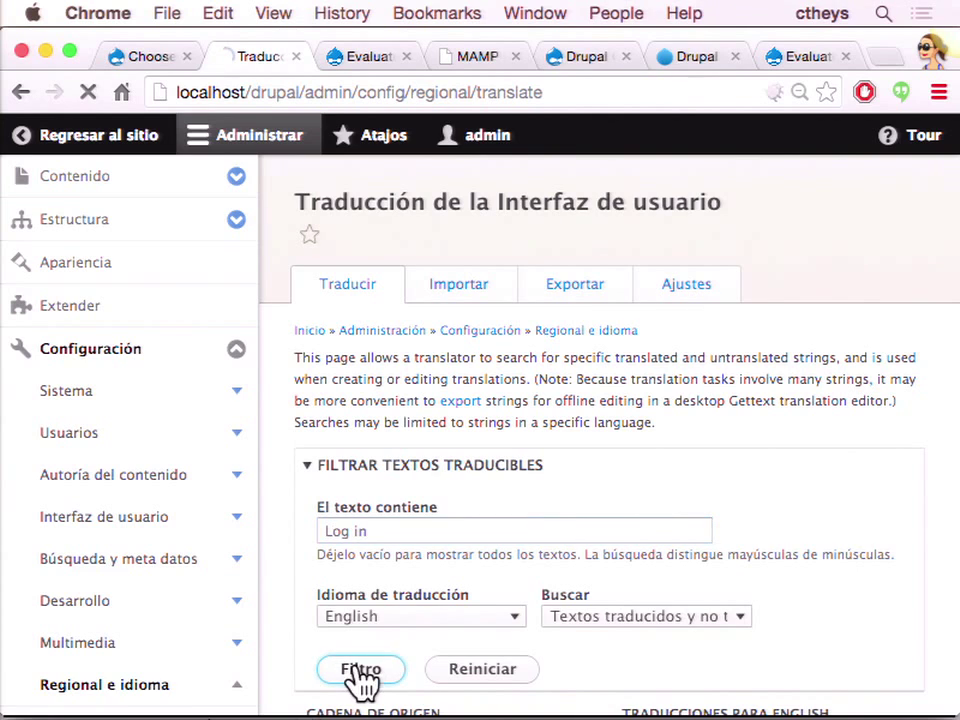
# - Shorten the search text to "Log" and filter the English interface strings again
pyautogui.scroll(-4, 508, 401)
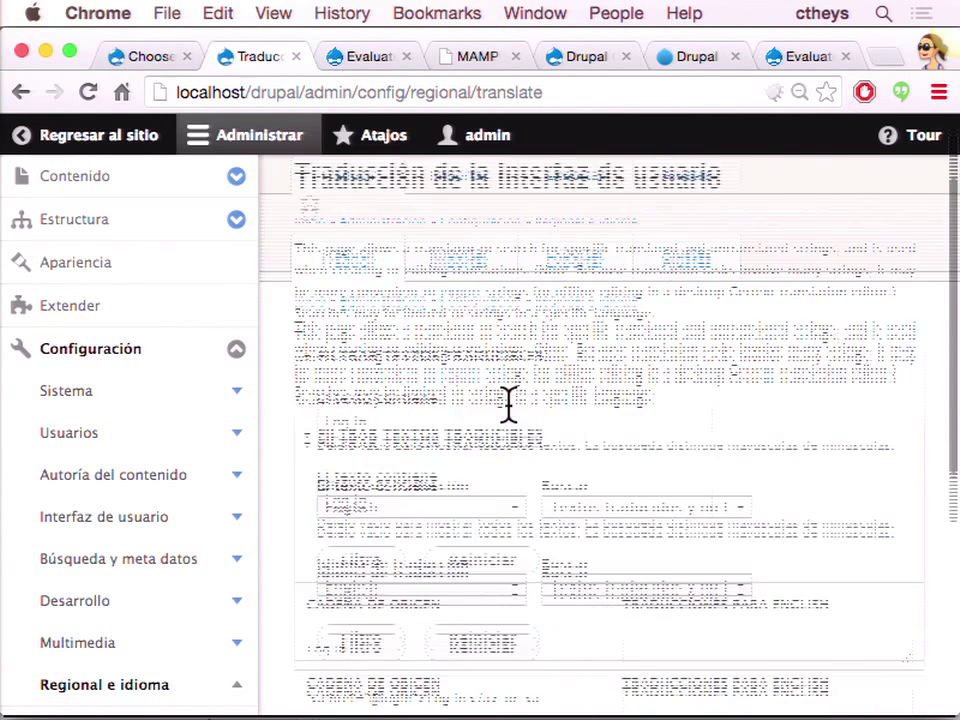
pyautogui.moveTo(350, 355); pyautogui.dragTo(413, 358)
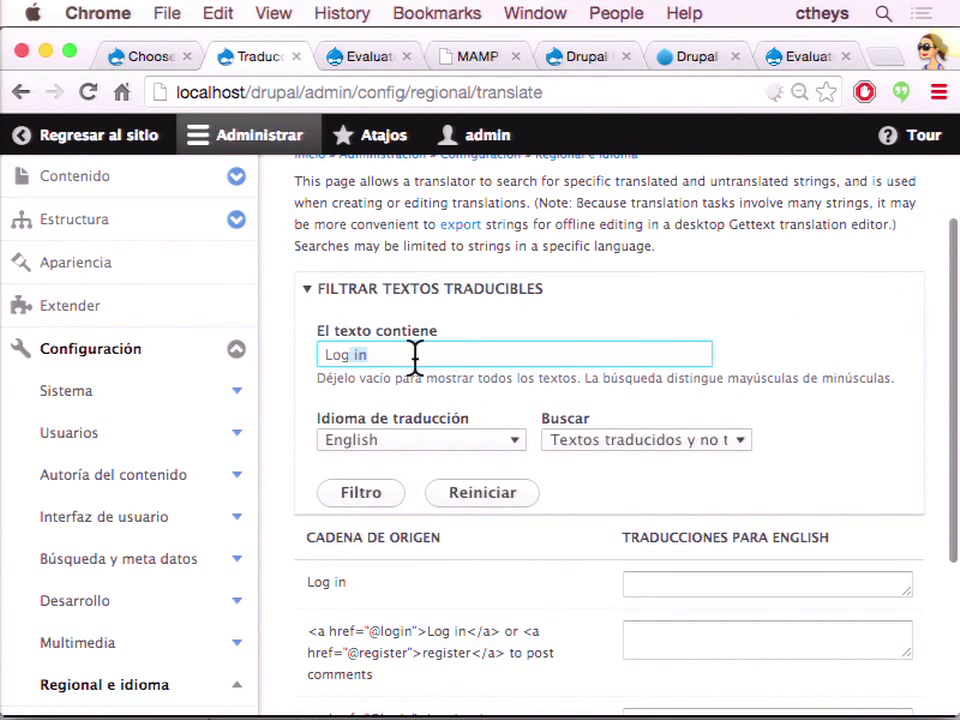
pyautogui.press('BackSpace')
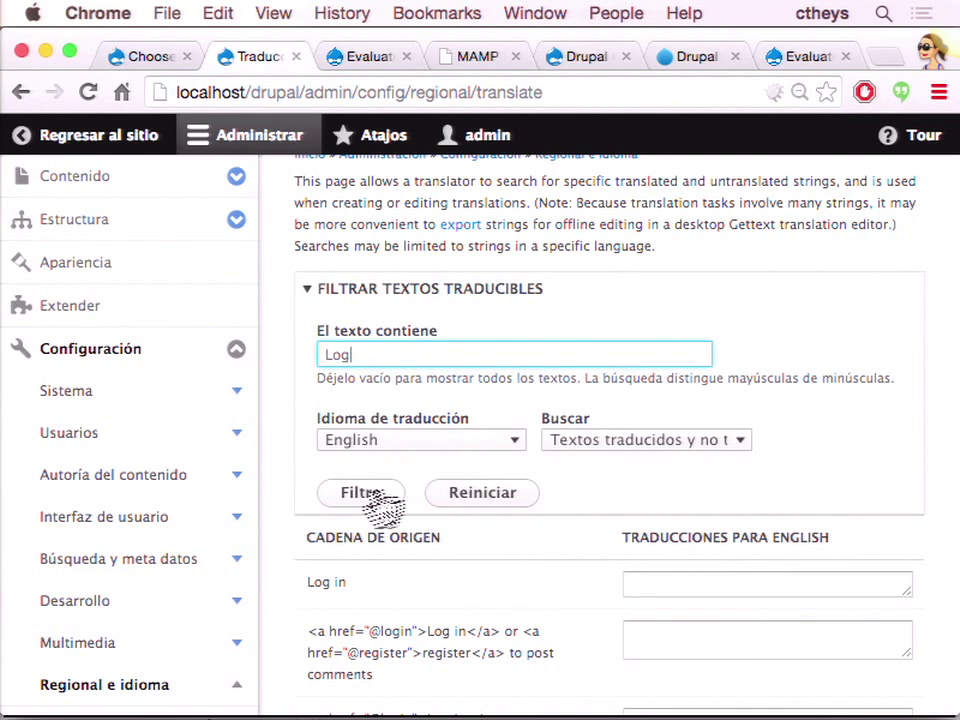
pyautogui.click(363, 495)
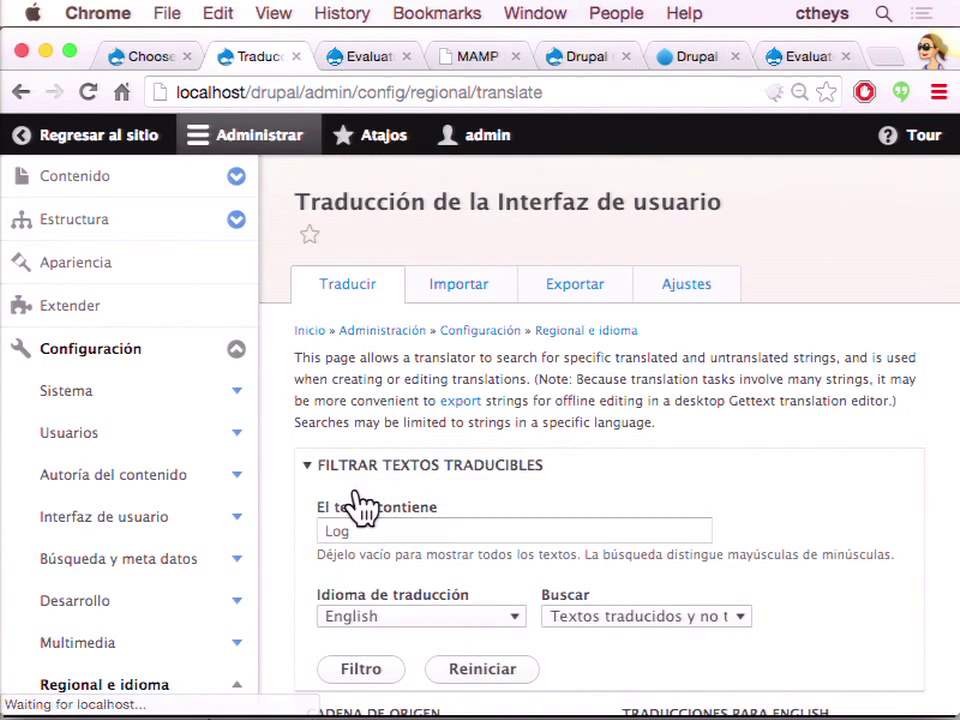
# - Translate the English strings "Log in" as "Sign in" and "Log out" as "Sign out", and save the translations
pyautogui.scroll(-5, 355, 500)
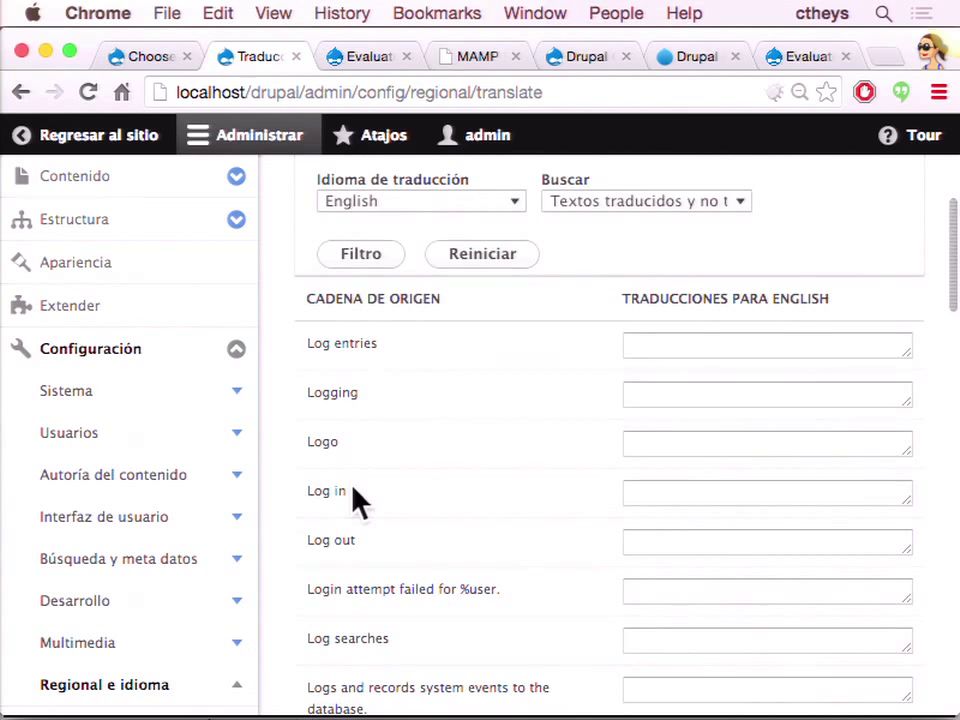
pyautogui.click(661, 492)
pyautogui.write('Sig')
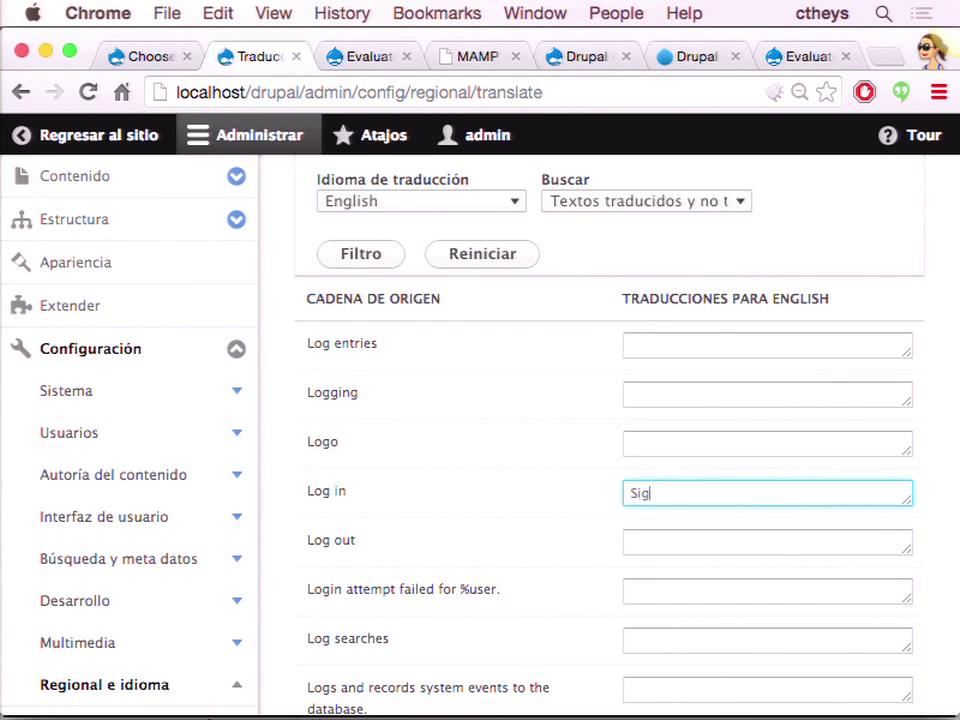
pyautogui.write('n in')
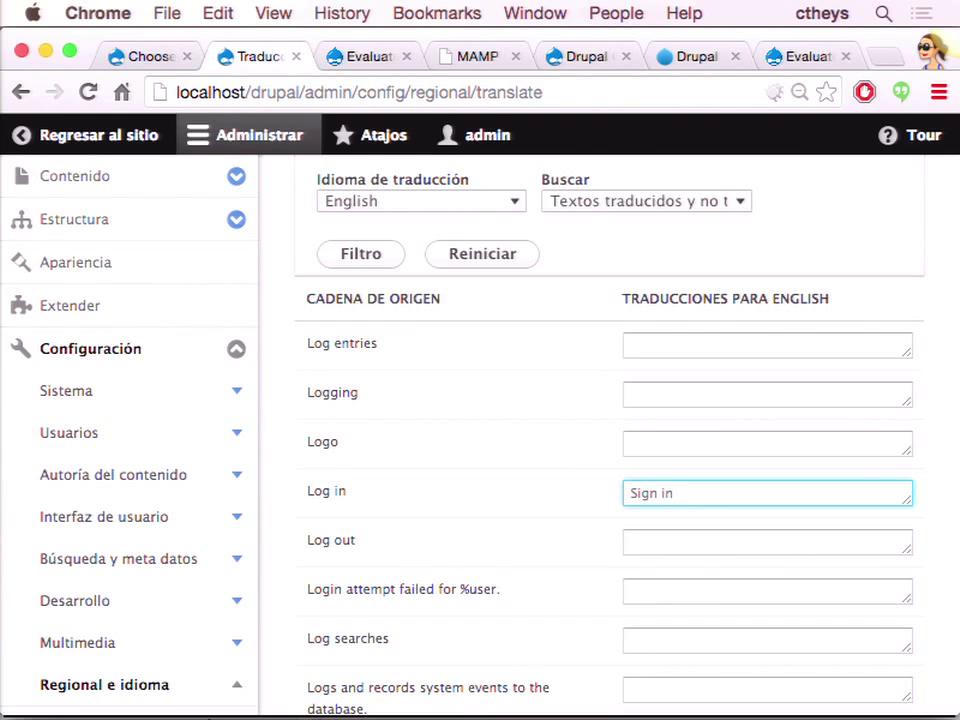
pyautogui.click(635, 550)
pyautogui.write('Sign out')
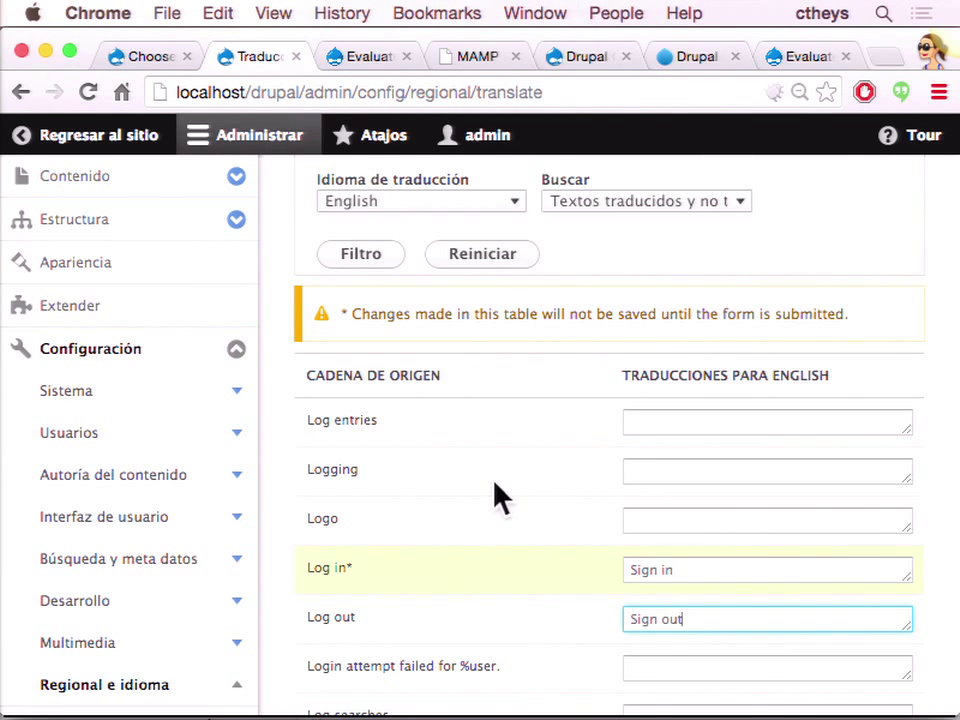
pyautogui.scroll(-10, 497, 497)
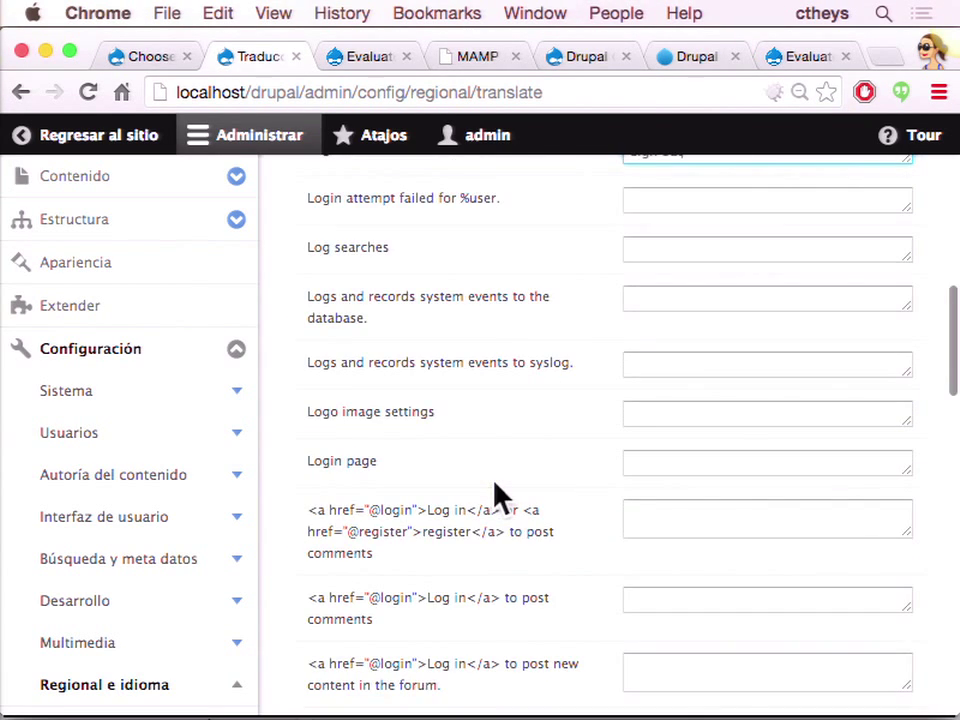
pyautogui.scroll(-15, 497, 497)
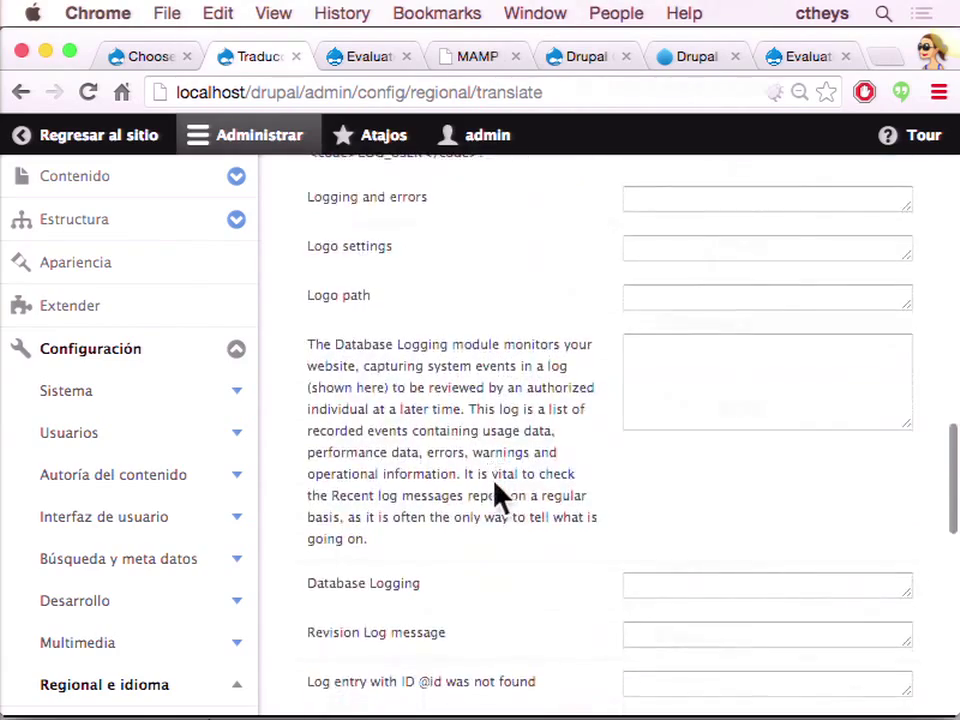
pyautogui.scroll(-10, 497, 497)
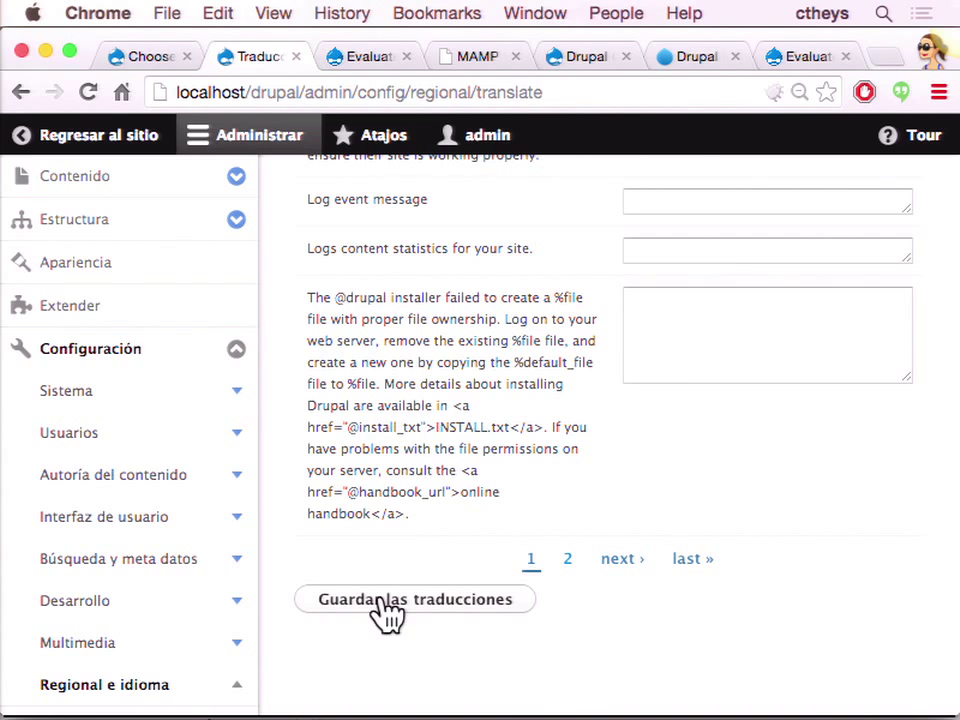
pyautogui.click(386, 600)
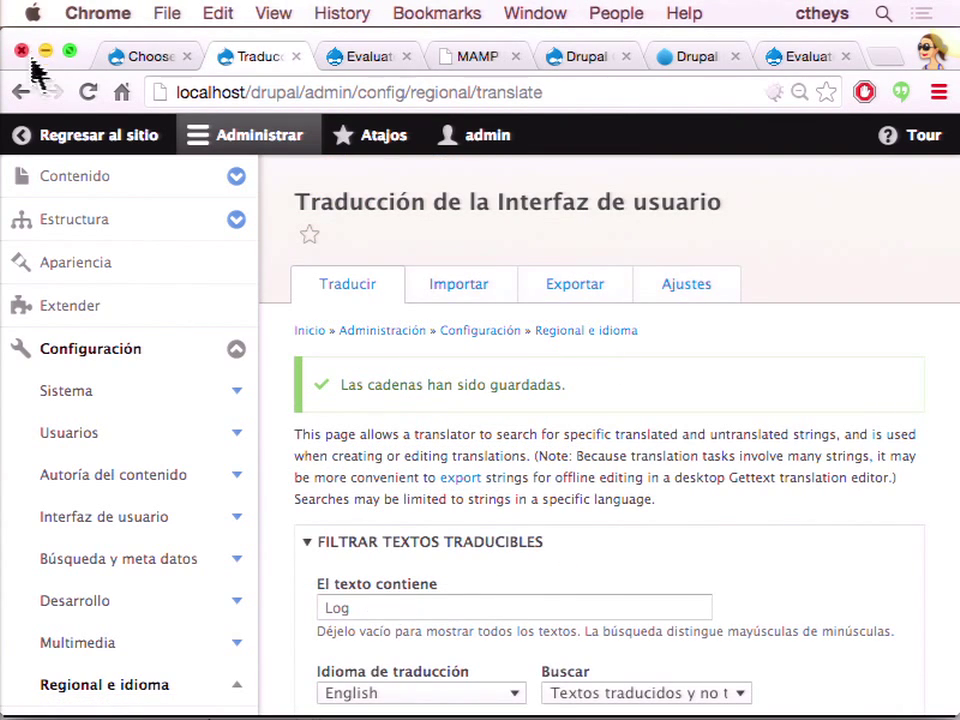
# - Return to the site and switch it to English to check the customized sign-out link
pyautogui.click(56, 138)
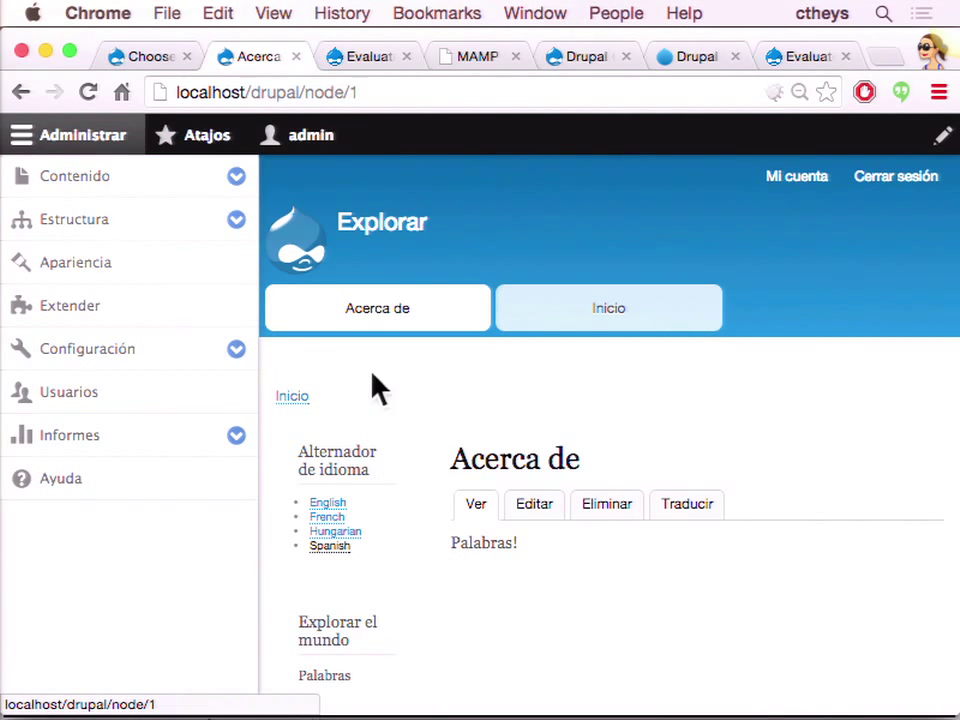
pyautogui.click(336, 504)
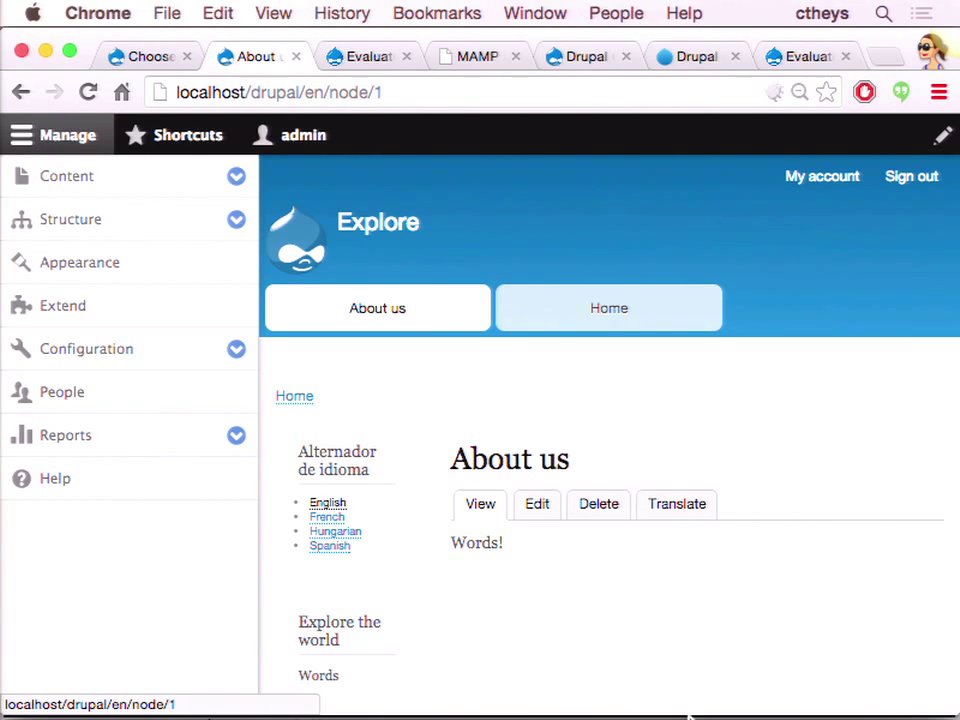
# - Switch to the Drupal 8 Multilingual presentation in Google Slides, present it from slide 10, and advance to the Translation Workflow slide
pyautogui.moveTo(688, 712)
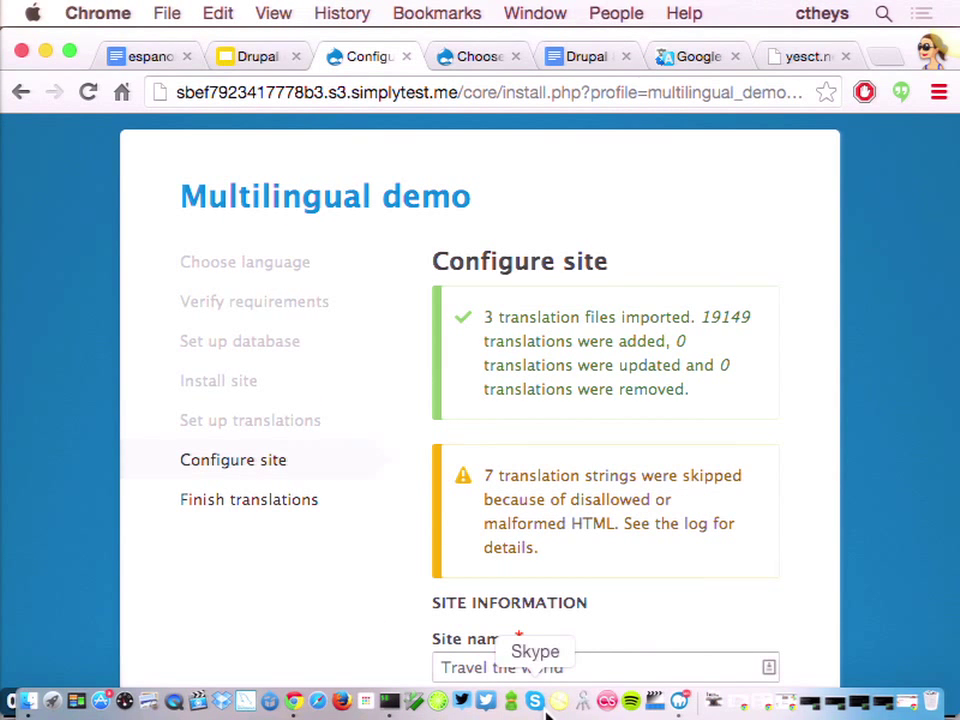
pyautogui.click(245, 60)
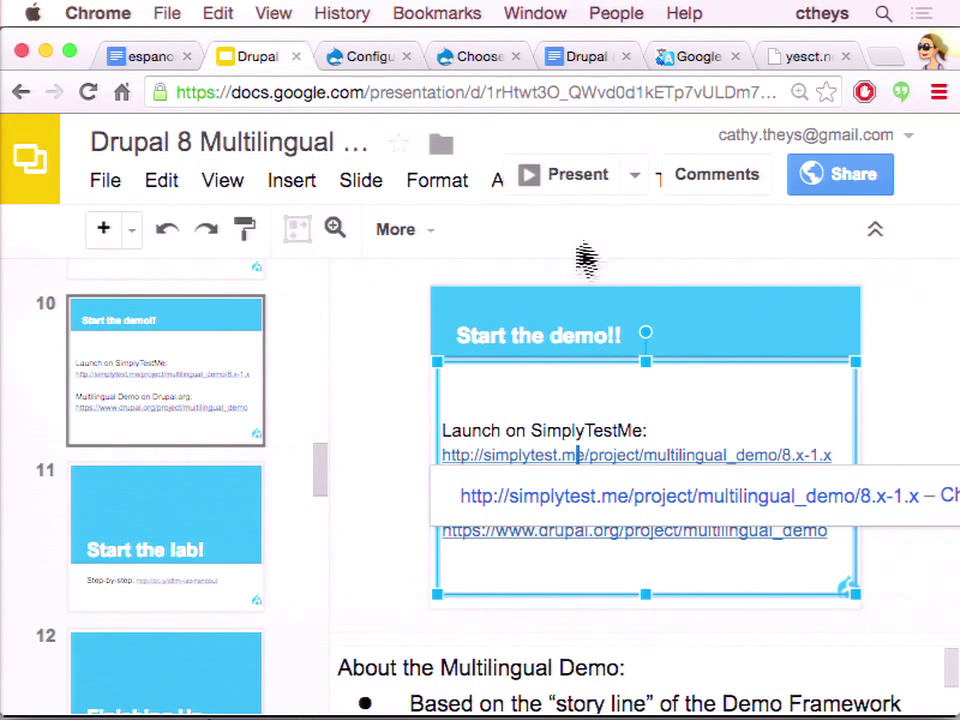
pyautogui.click(586, 178)
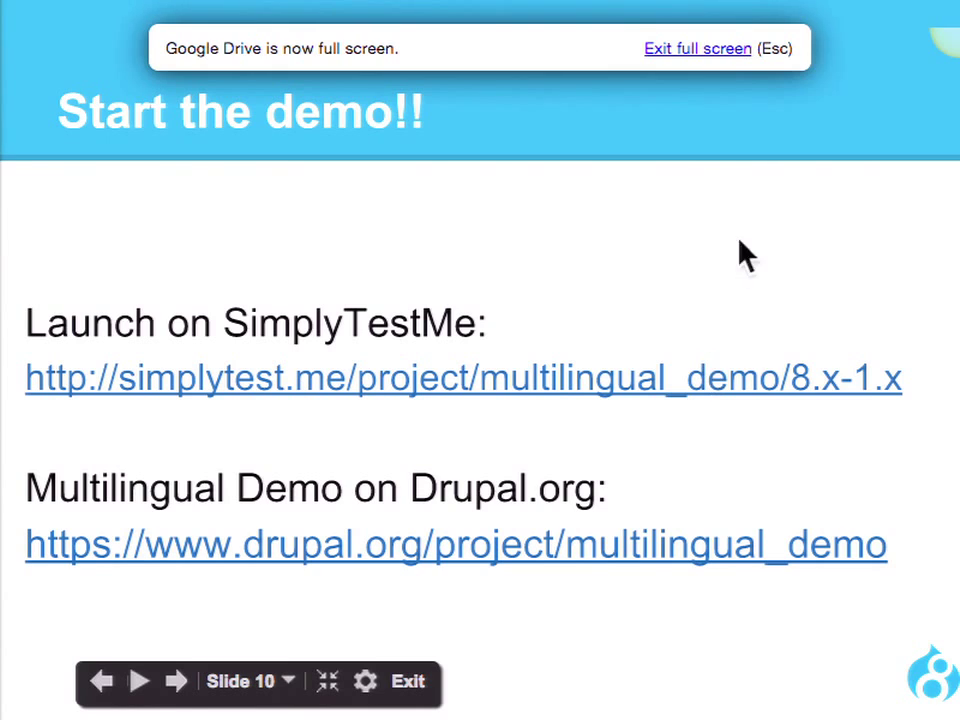
pyautogui.press('Right')
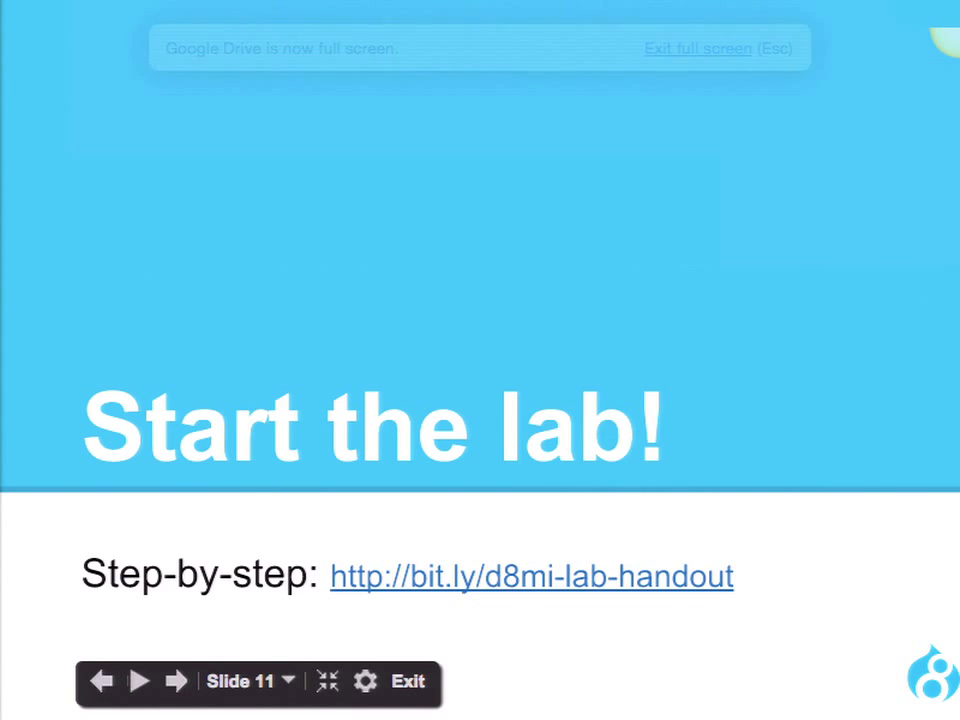
pyautogui.press('Right')
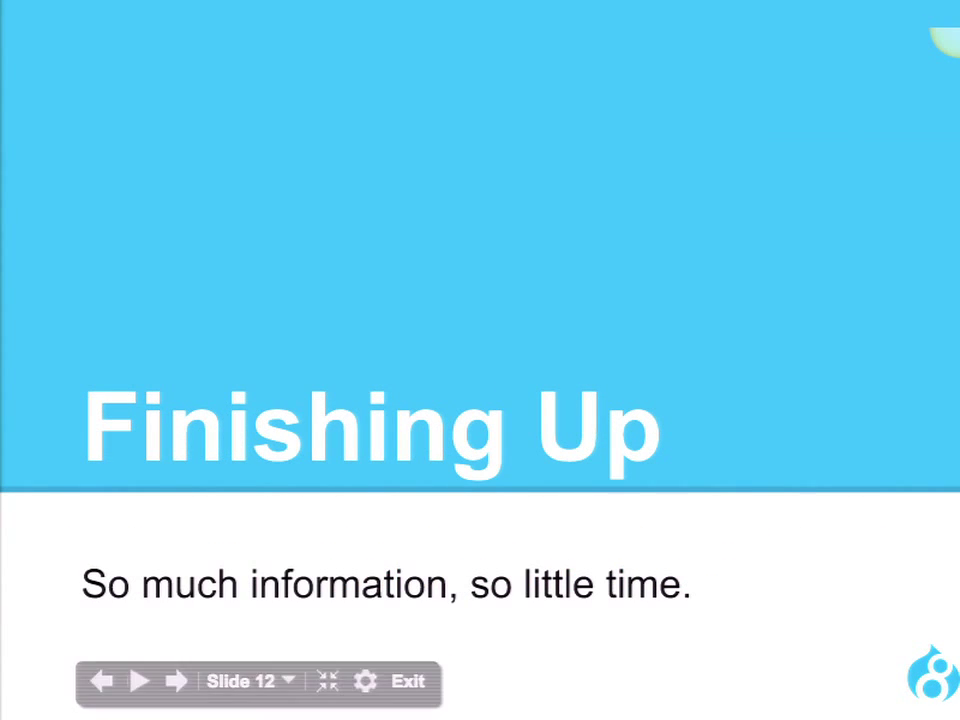
pyautogui.press('Right')
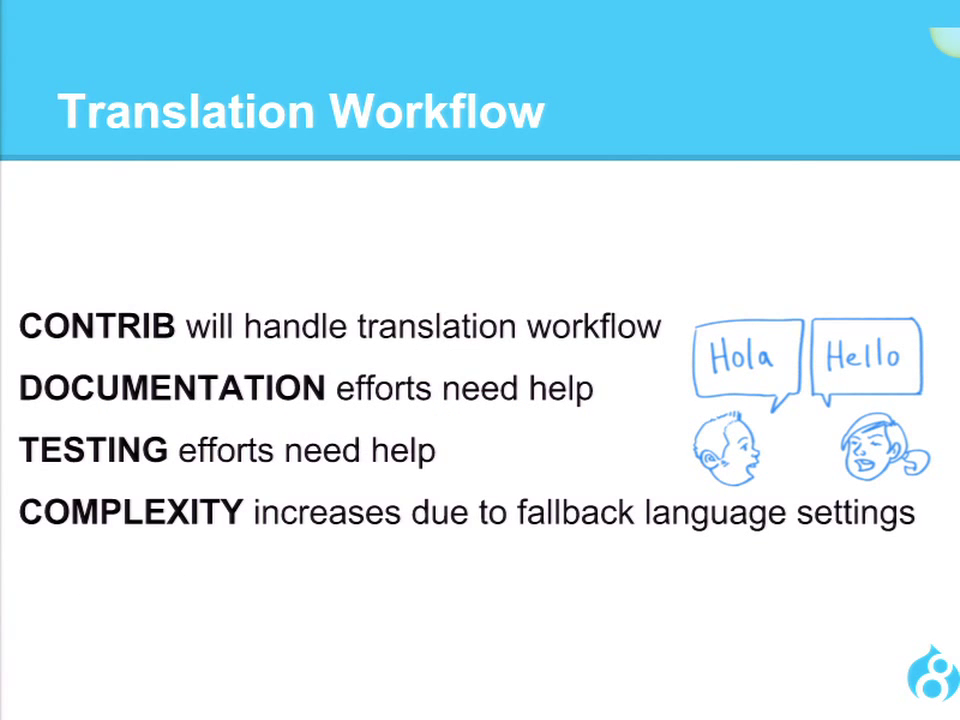